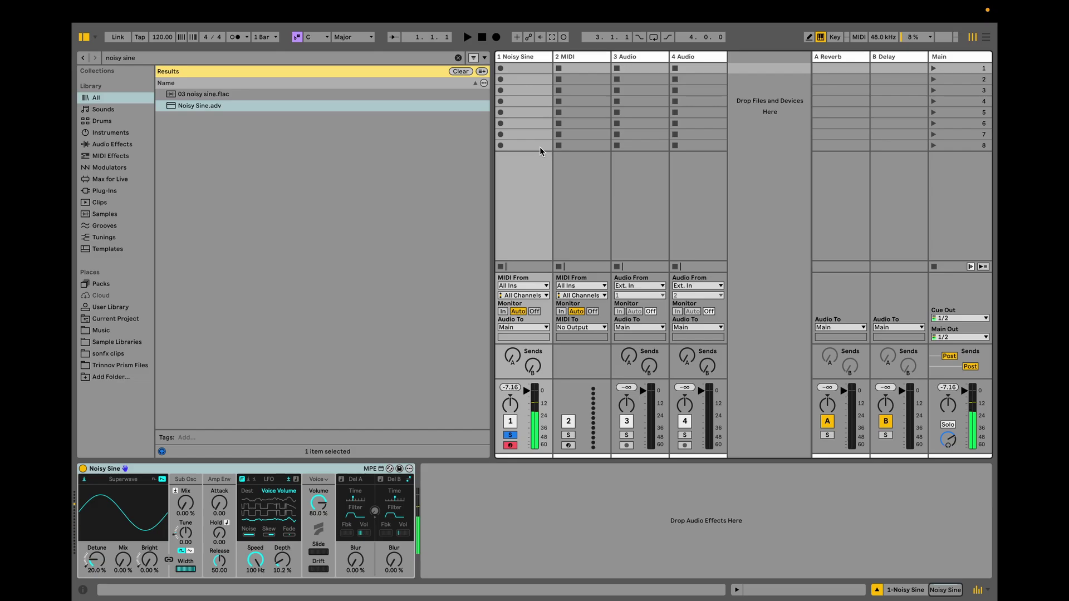
- Search the browser for "numerol" and load NumerologyVST onto the empty MIDI track 2
double_click(395, 58)
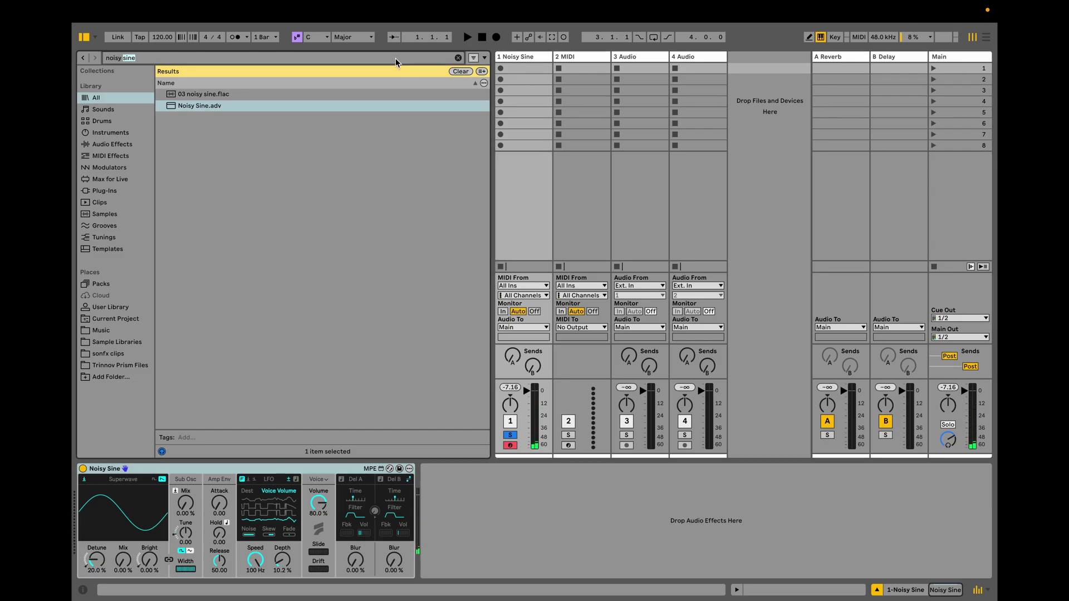
key("BackSpace")
key("BackSpace")
key("BackSpace")
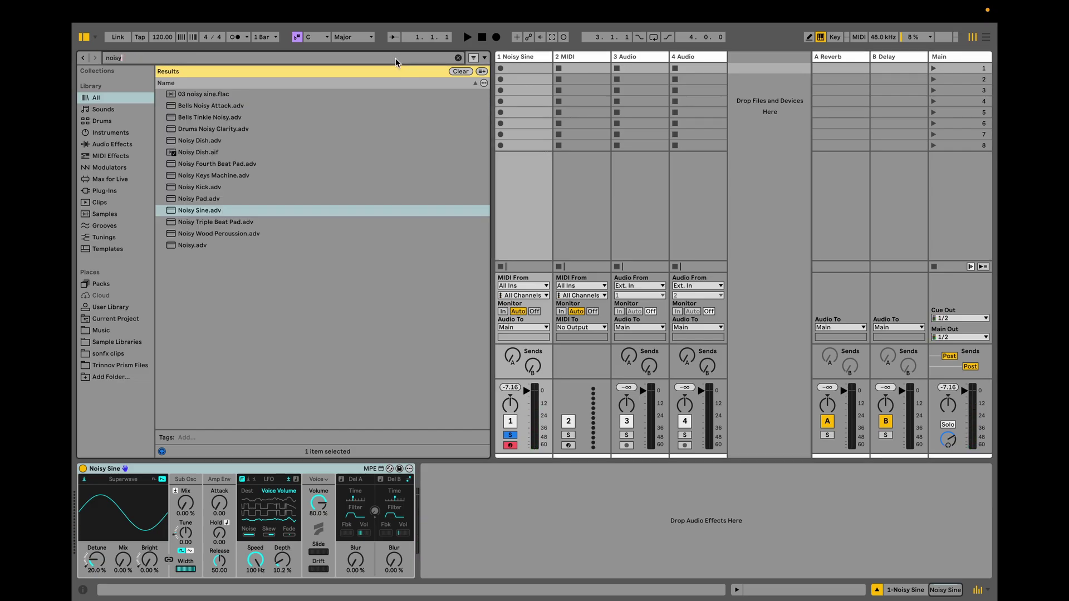
key("BackSpace")
key("BackSpace")
key("BackSpace")
type("umerol")
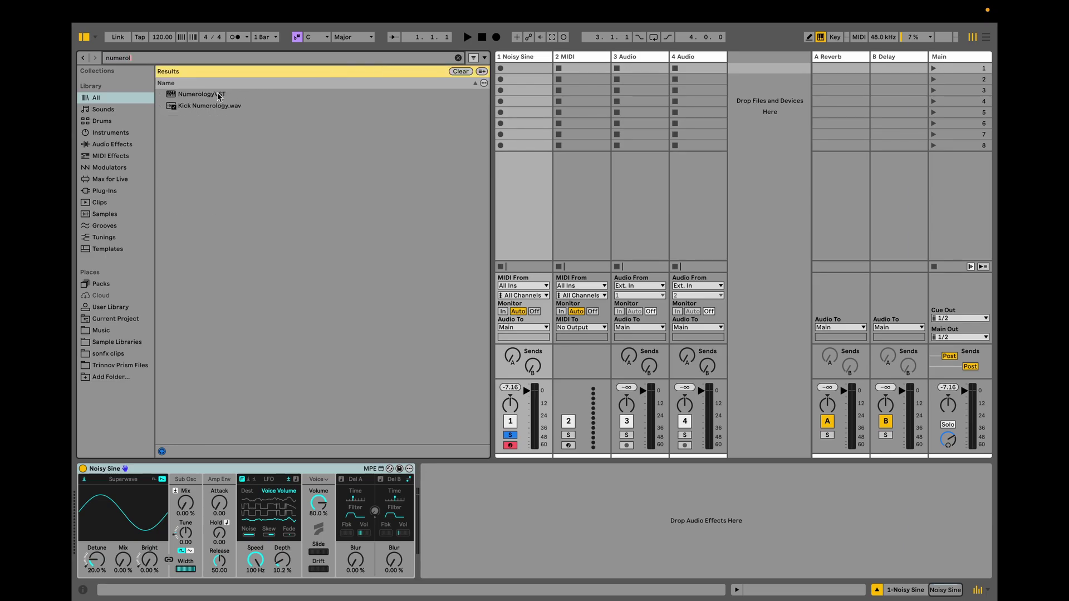
left_click_drag(218, 95, 777, 122)
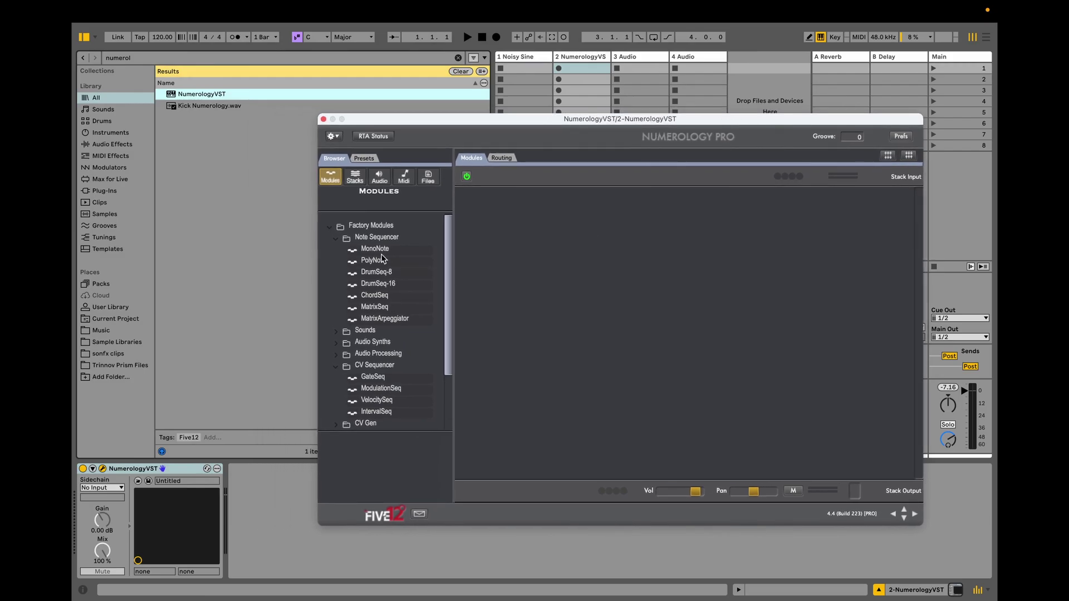
- Add a MonoNote sequencer to the Numerology stack, set its scale to Pent. Minor and key to F, and close the plug-in window
left_click(381, 255)
left_click_drag(371, 251, 569, 242)
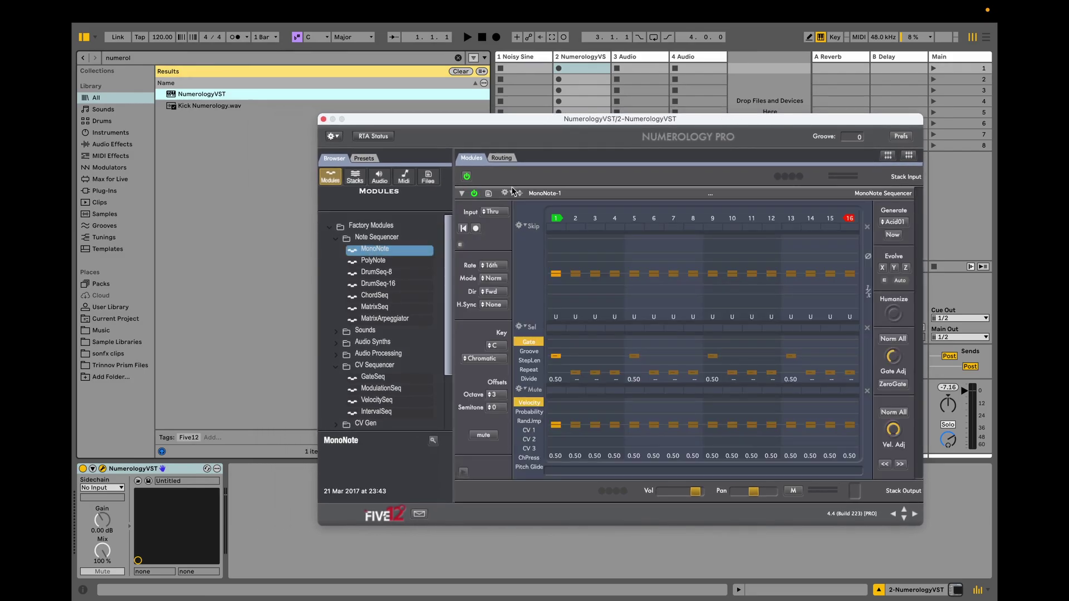
left_click(485, 358)
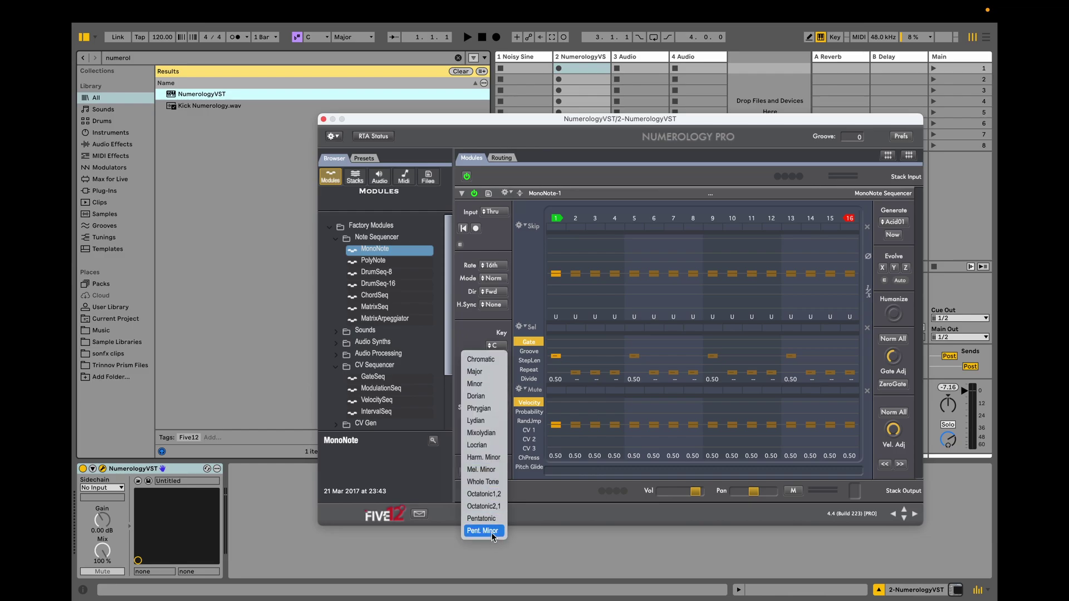
left_click(483, 530)
left_click(494, 345)
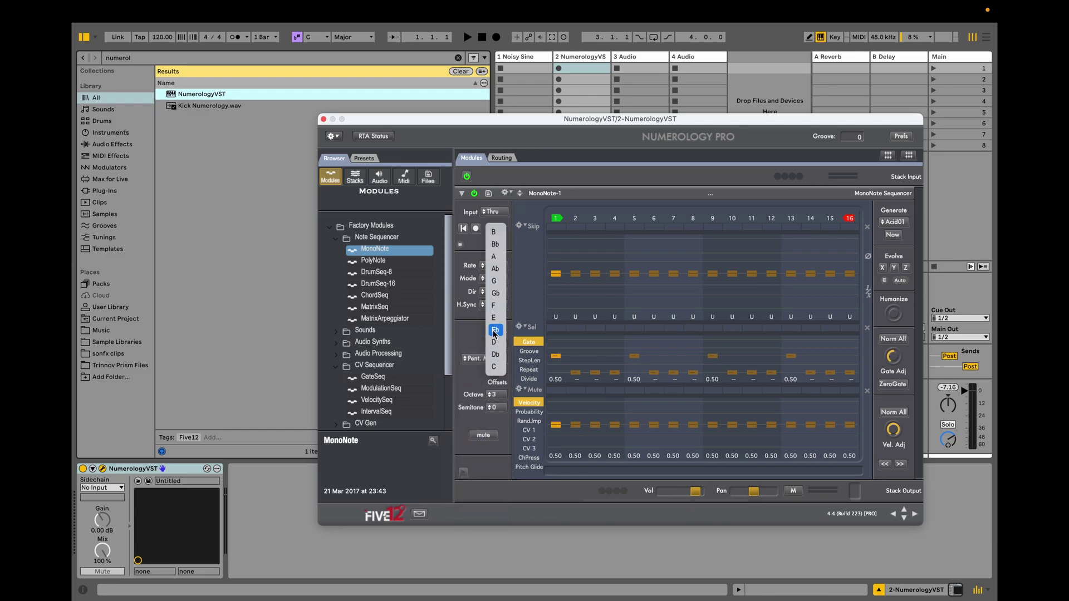
left_click(496, 306)
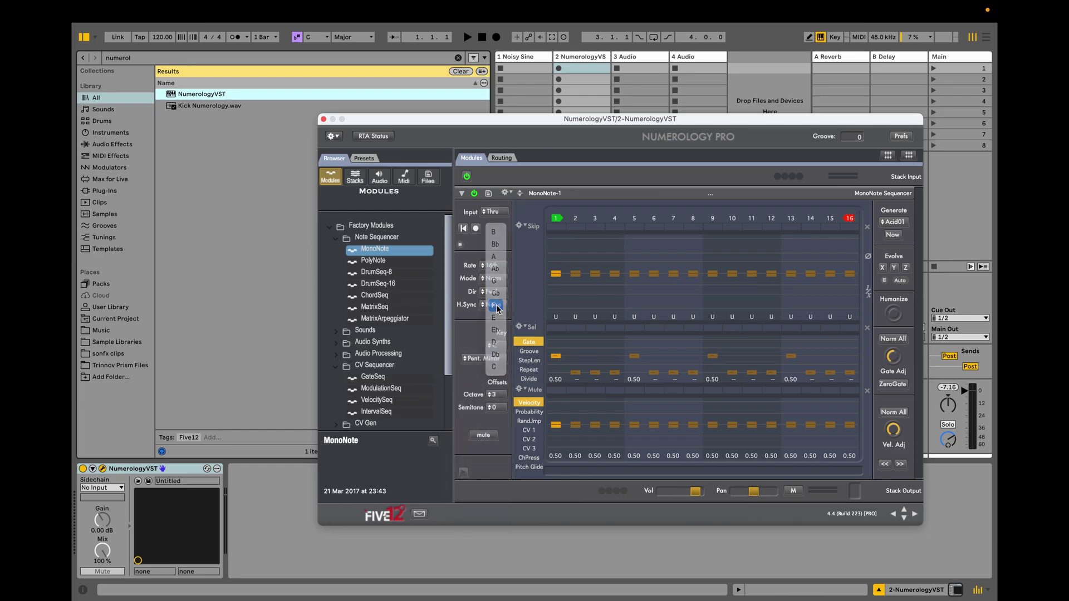
left_click(323, 118)
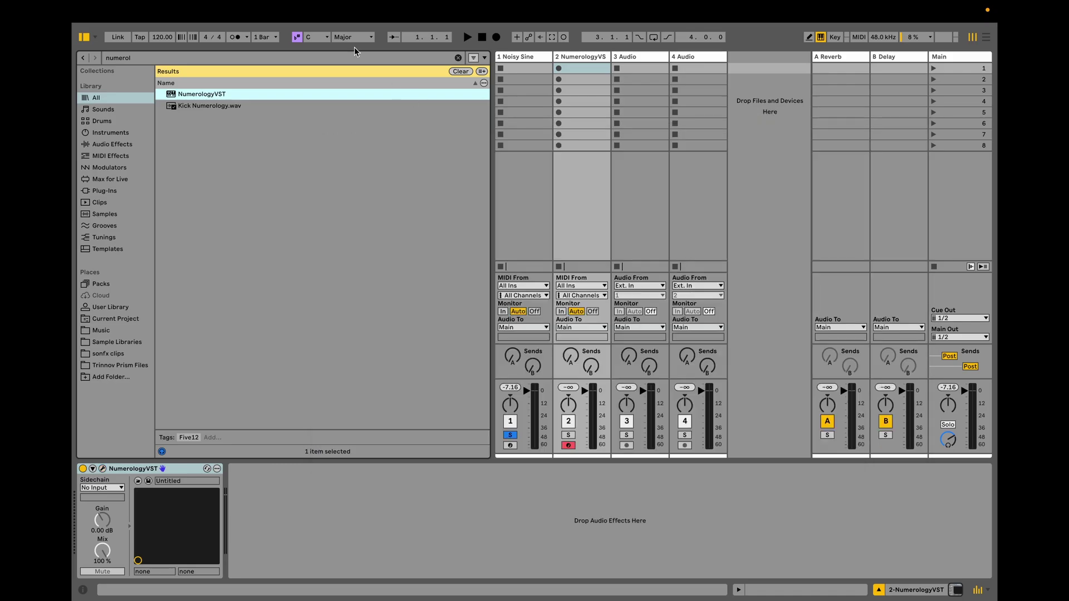
- Set the Live Set's scale to F Minor Pentatonic
left_click(320, 38)
left_click(318, 99)
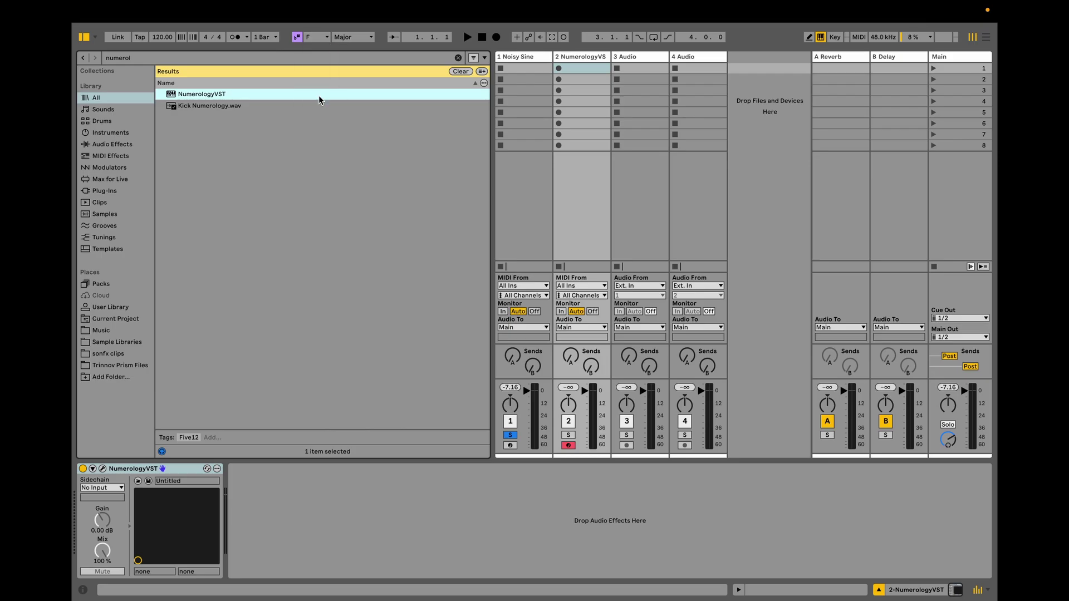
left_click(356, 37)
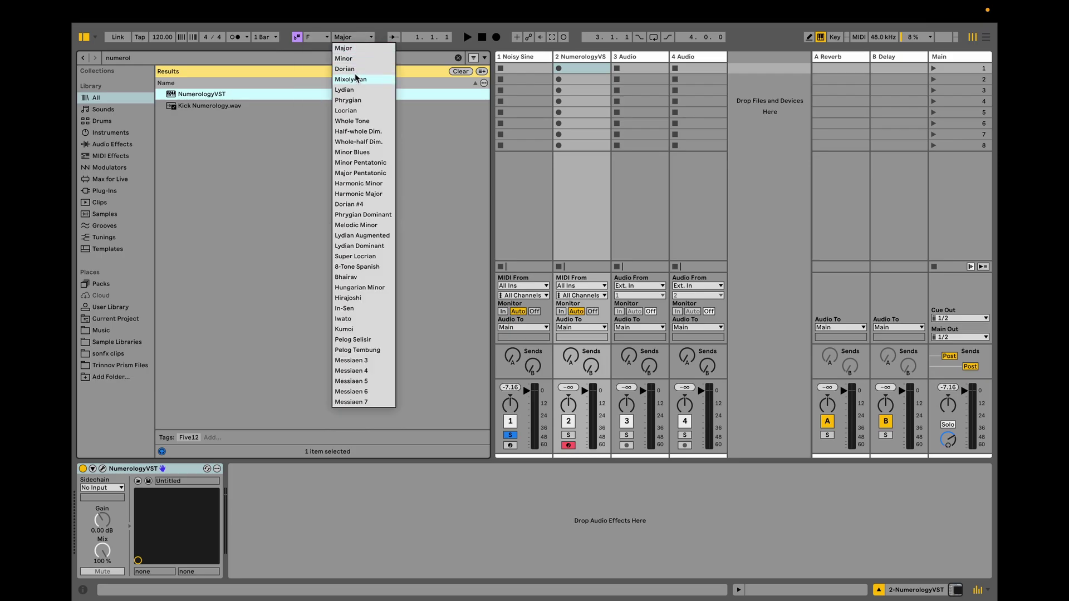
left_click(366, 163)
- Delete the two audio tracks and the Reverb and Delay return tracks
left_click(521, 59)
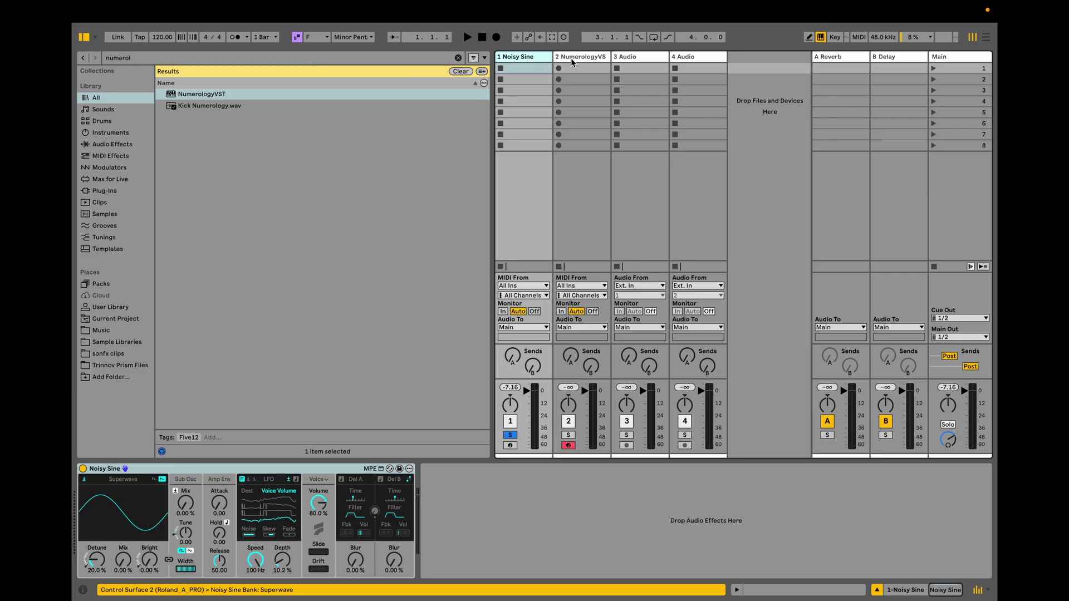
left_click(570, 58)
left_click(633, 57)
key("super+z")
key("super+z")
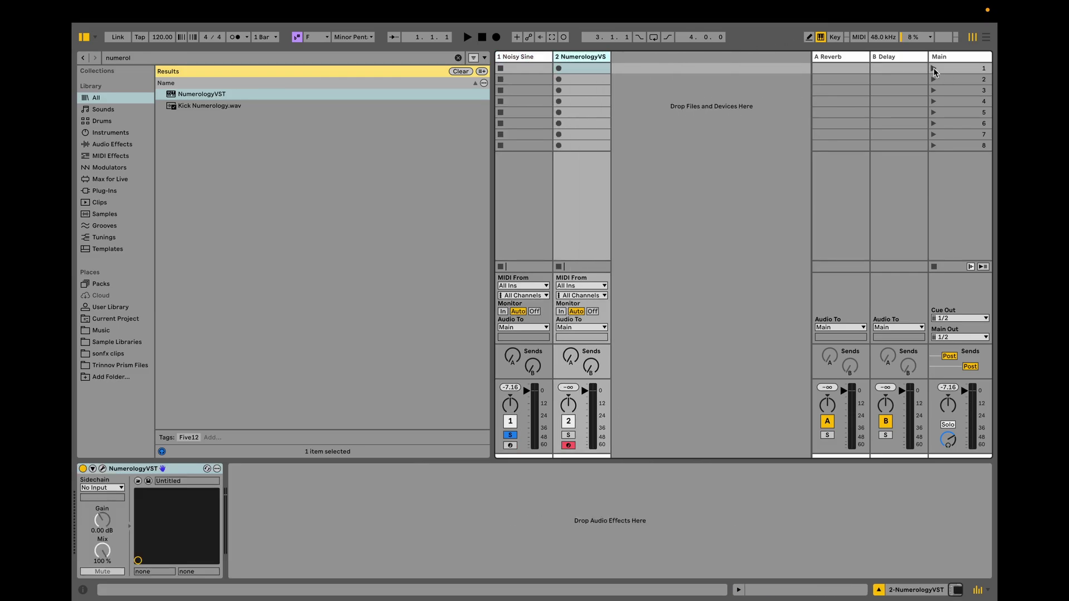
left_click(900, 53)
key("super+z")
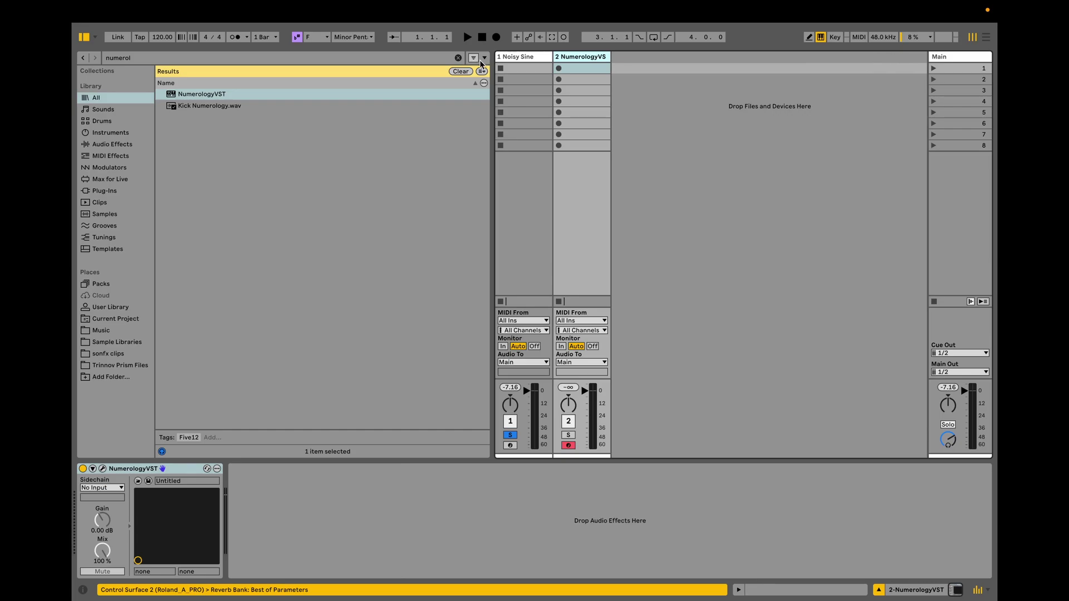
- Route the Noisy Sine track's MIDI input from 2-NumerologyVST, using the NumerologyVST output, and set monitoring to In
left_click(531, 322)
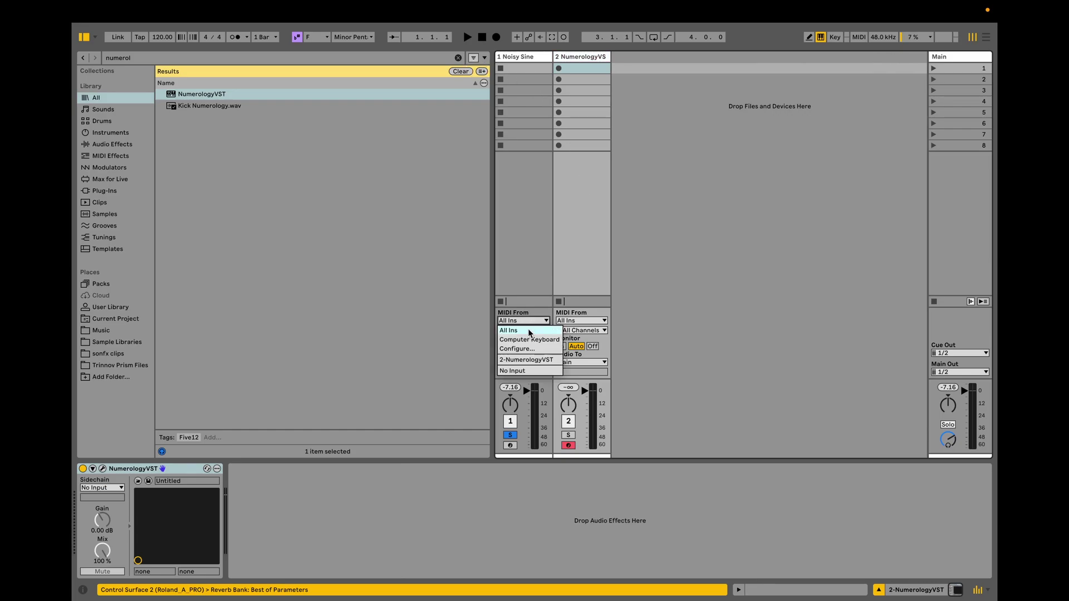
left_click(525, 359)
left_click(522, 331)
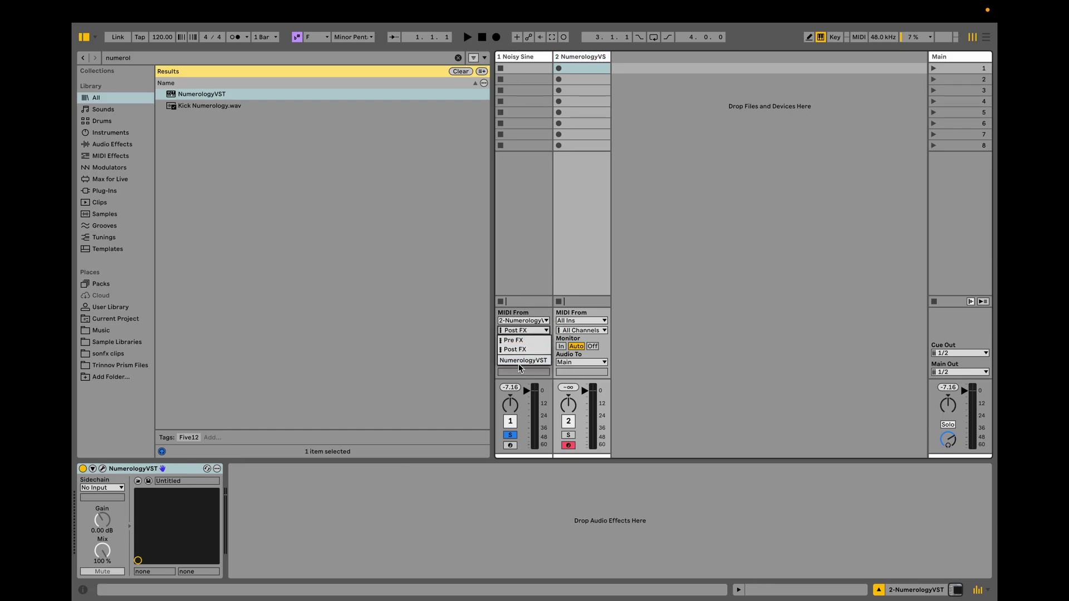
left_click(519, 362)
left_click(520, 337)
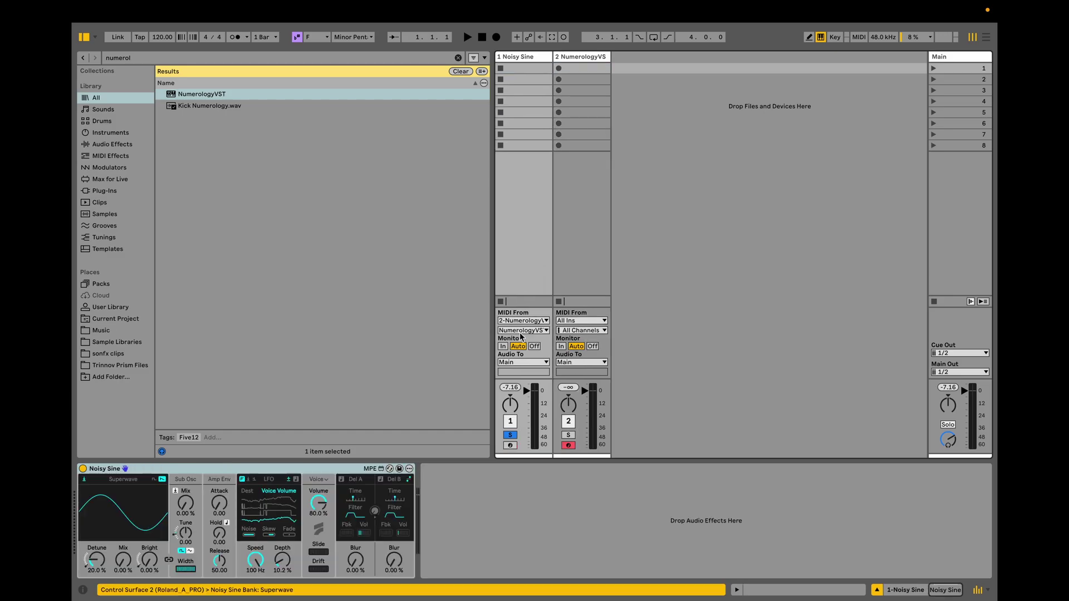
left_click(502, 346)
- Start playback and reopen the NumerologyVST plug-in window on track 2
key("space")
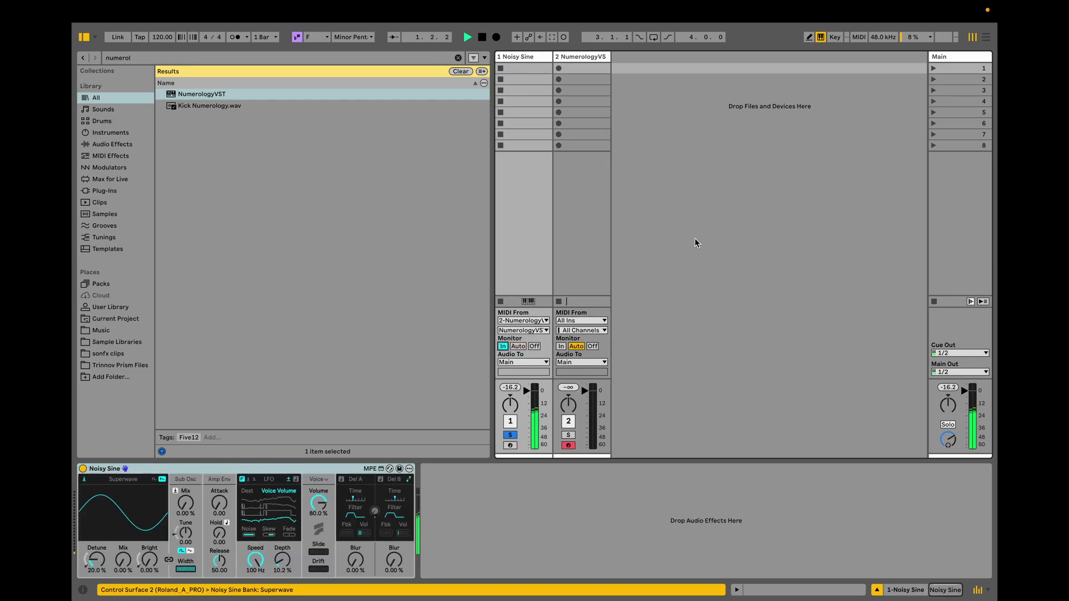
left_click(583, 58)
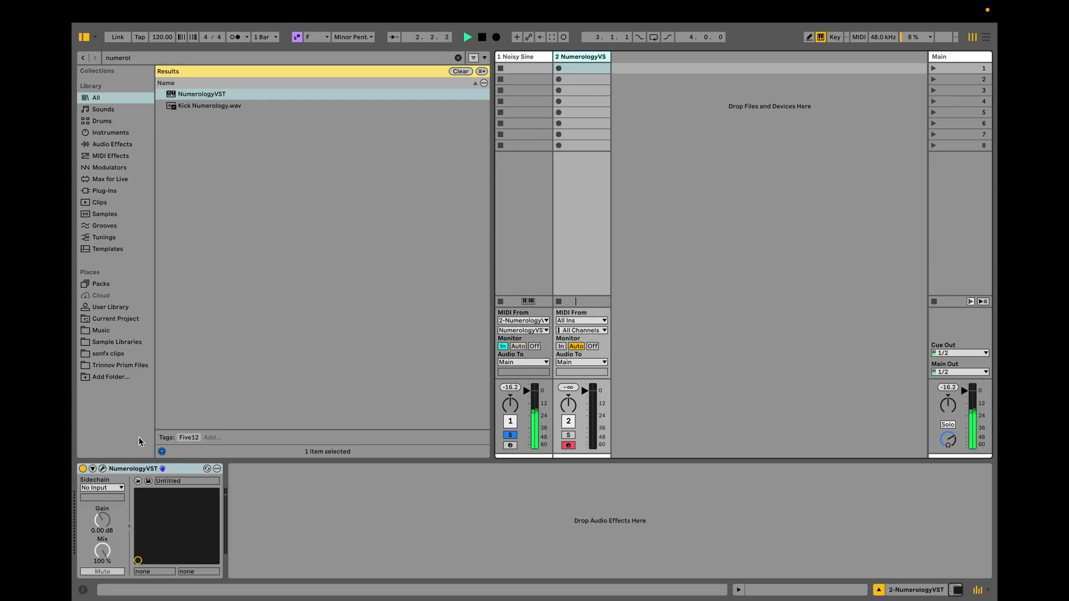
left_click(103, 469)
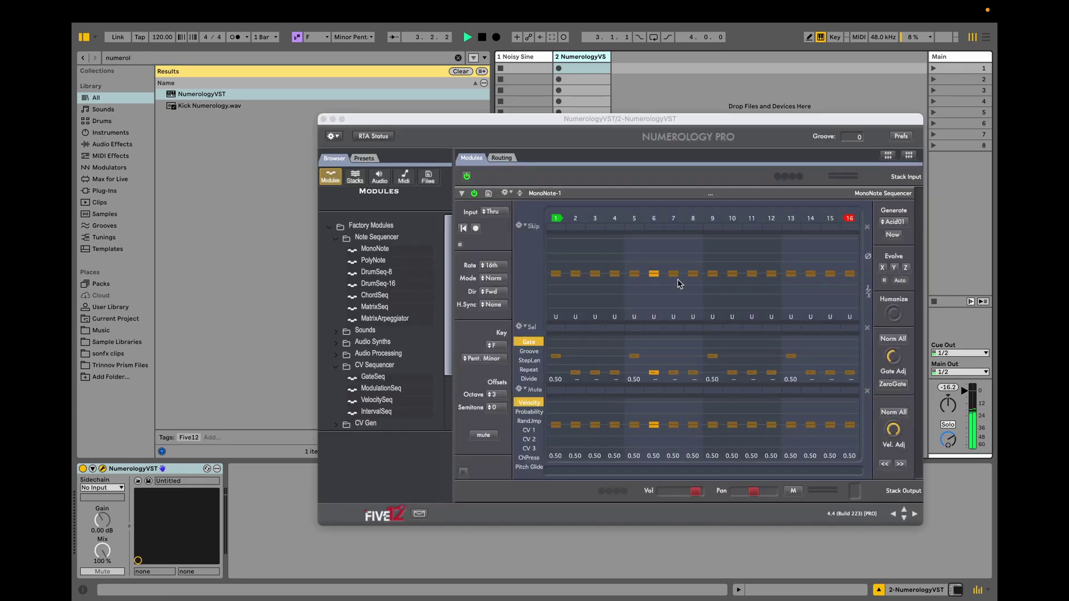
- Generate an Acid01 pattern in the MonoNote sequencer and play it briefly
left_click(903, 223)
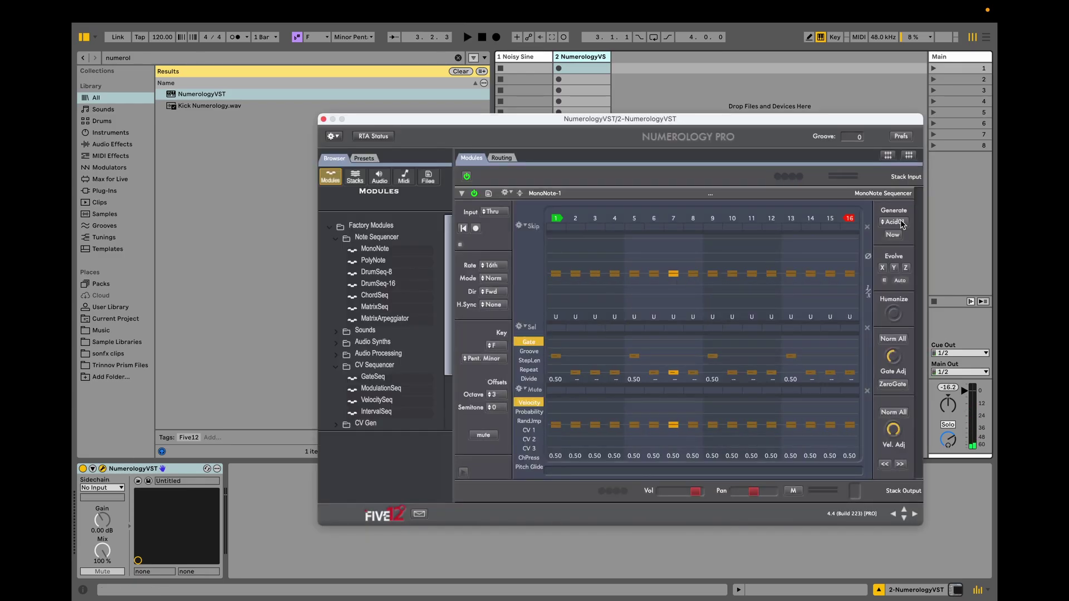
left_click(901, 222)
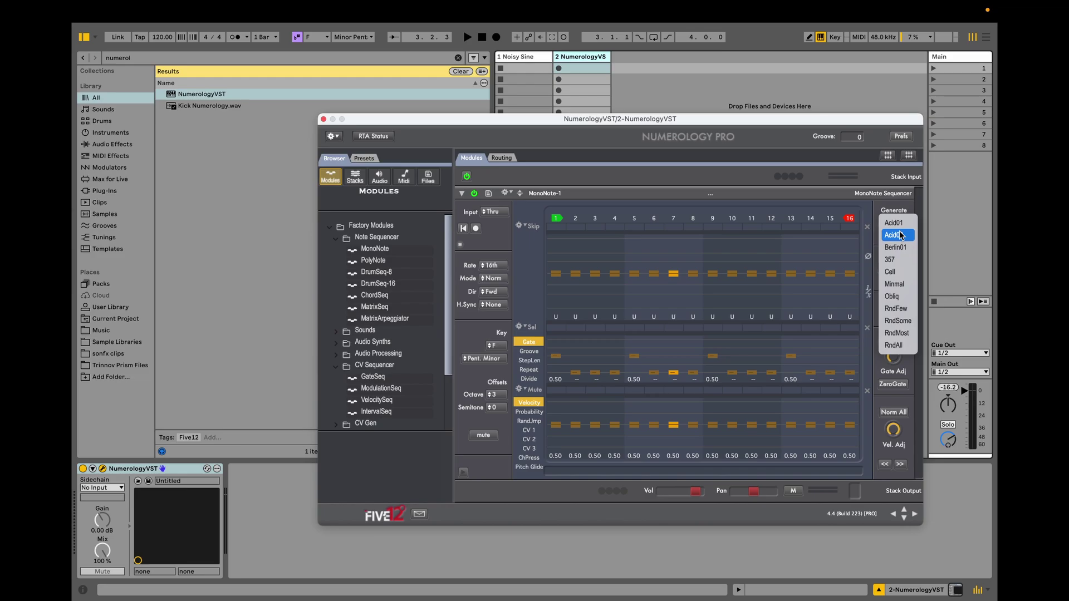
left_click(902, 223)
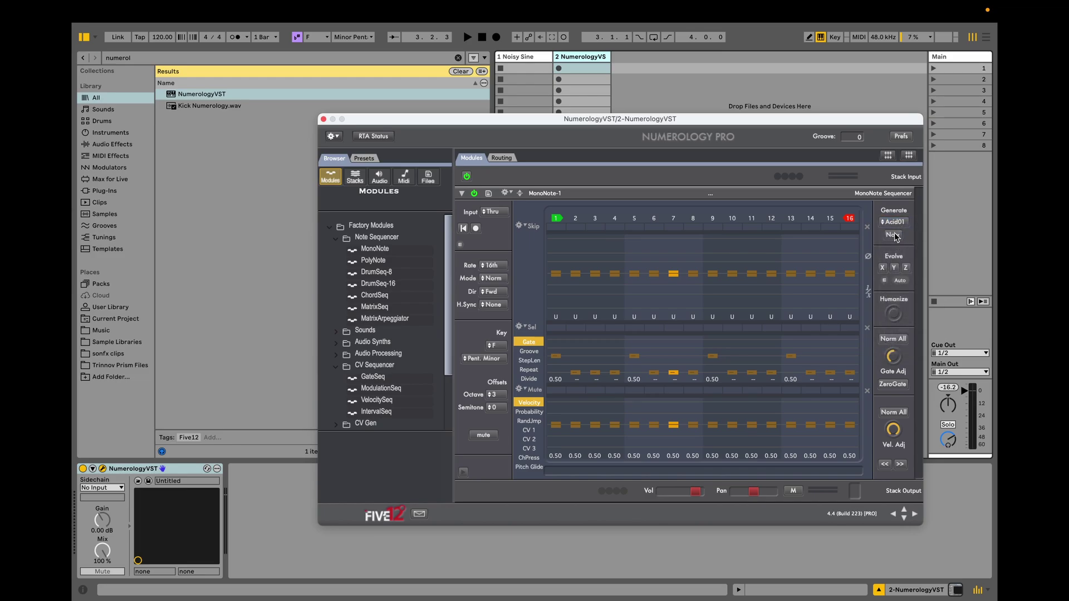
left_click(894, 235)
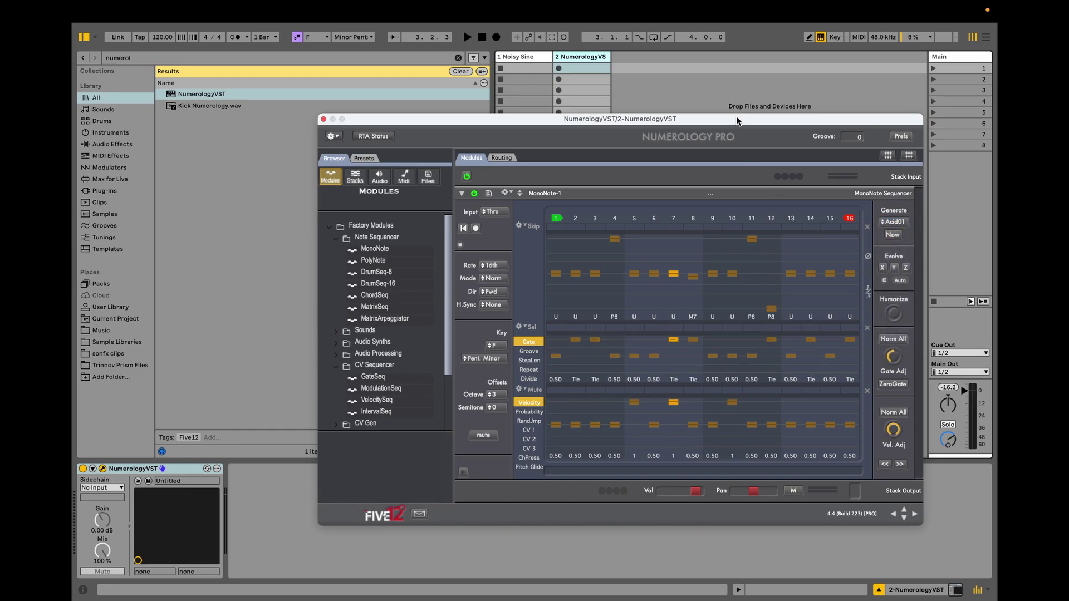
left_click(467, 37)
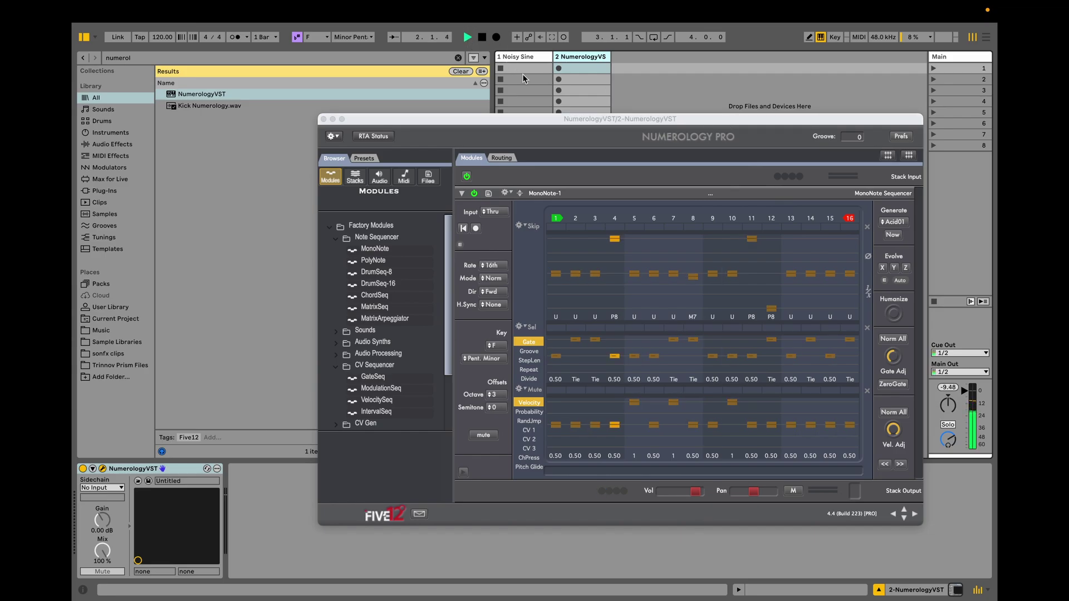
key("space")
- Set the tempo to 82 BPM and generate two further Acid01 patterns during playback
left_click(160, 37)
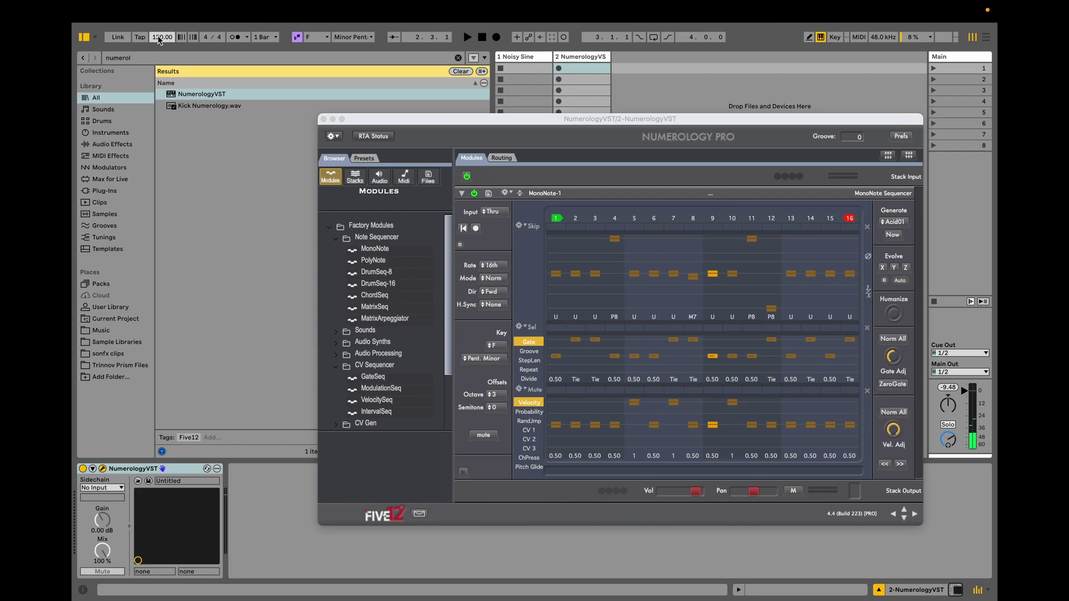
type("8")
key("space")
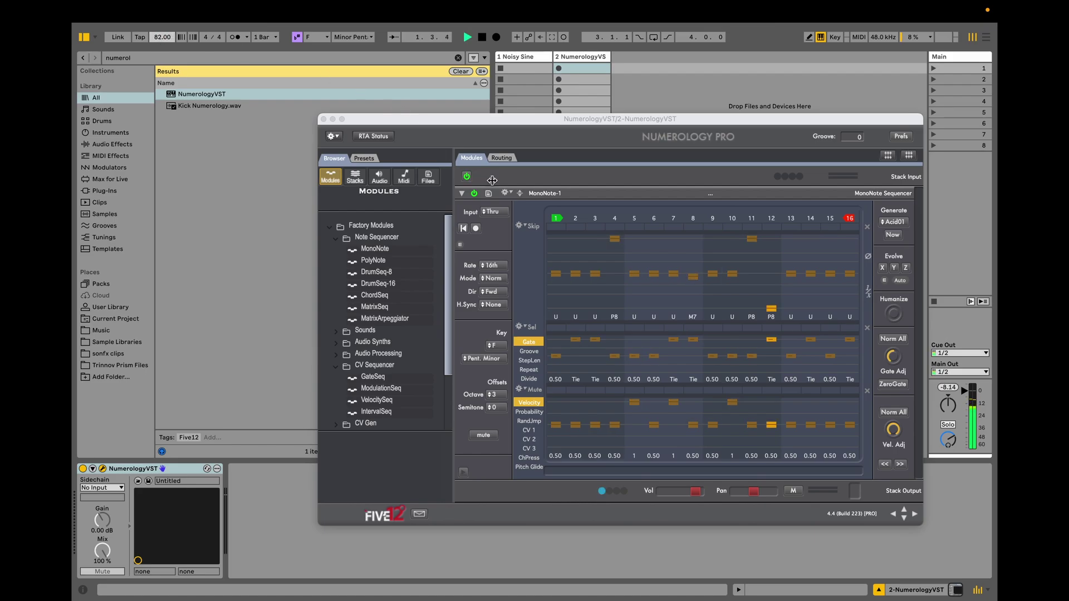
left_click(892, 236)
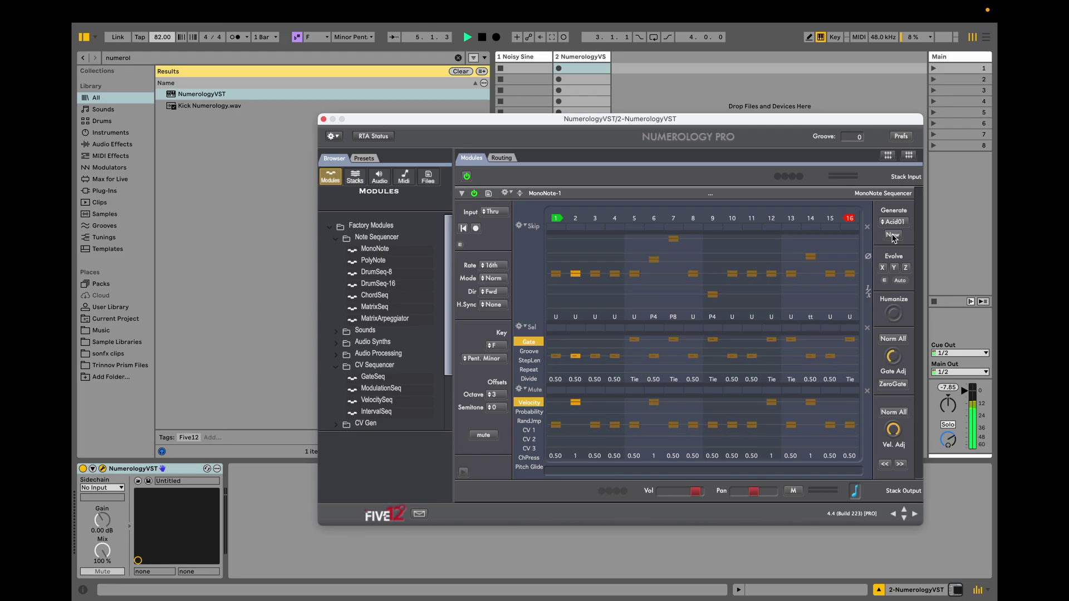
left_click(892, 236)
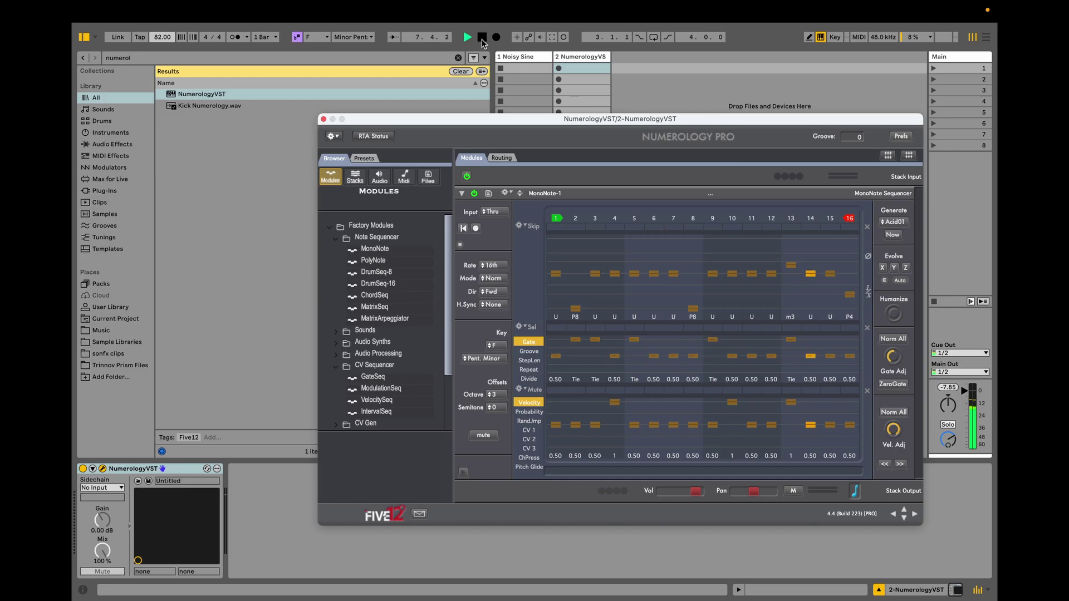
- Show the Numerology presets with playback stopped and duplicate Preset-1
left_click(364, 158)
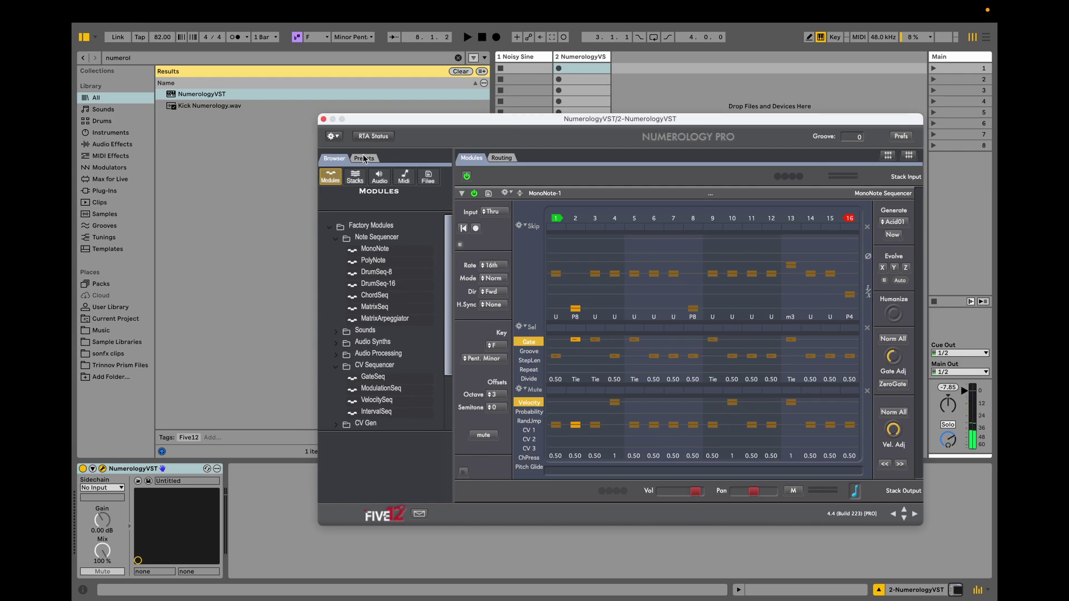
left_click(363, 158)
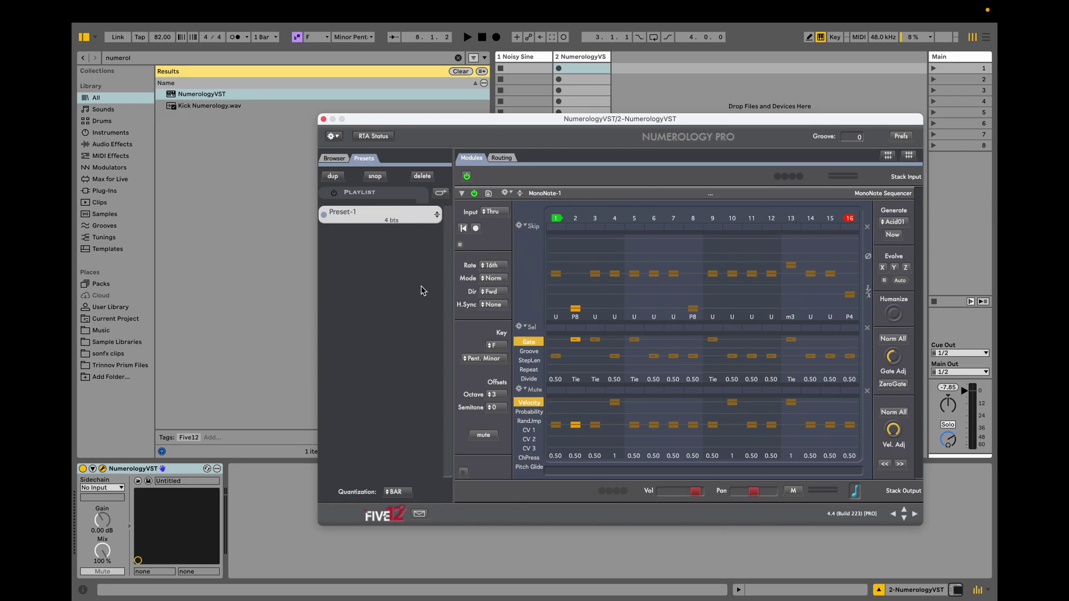
left_click(333, 176)
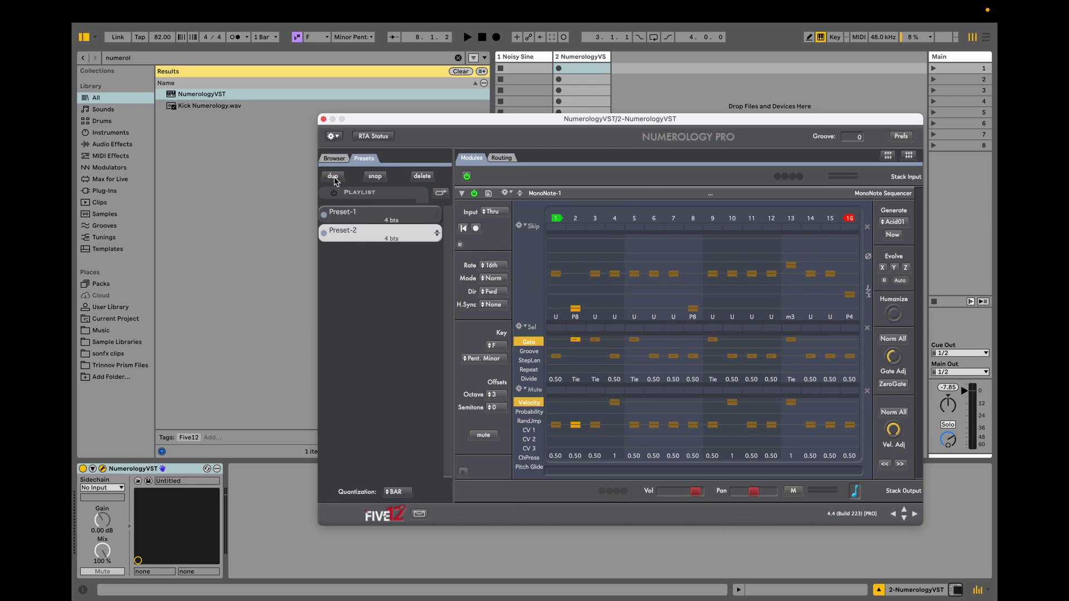
- Open the MonoNote Evolve settings and examine the transformations available for slot 4 of X
left_click(883, 281)
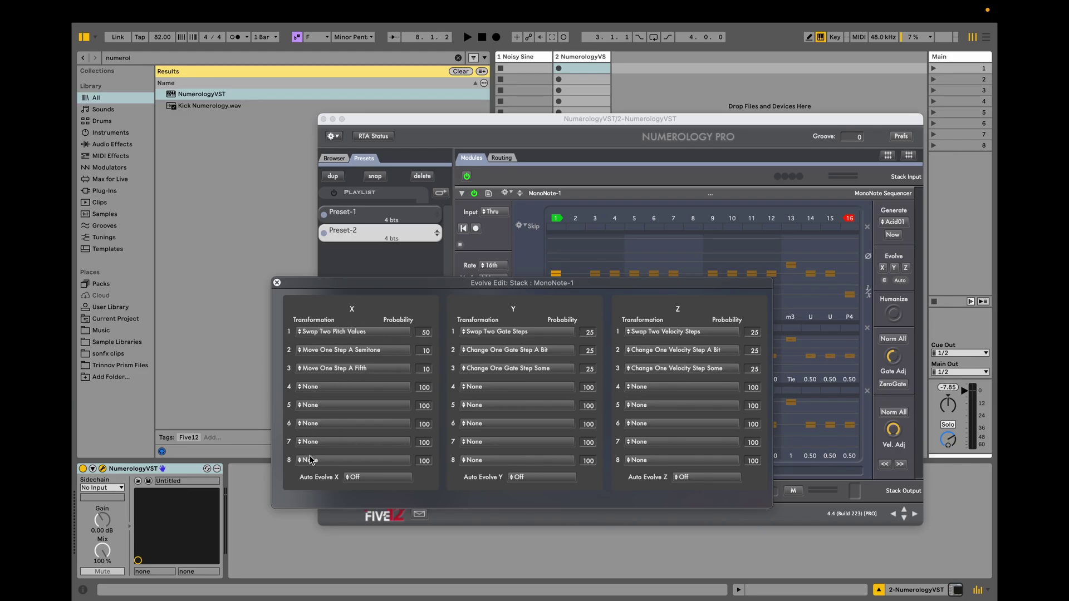
left_click(338, 389)
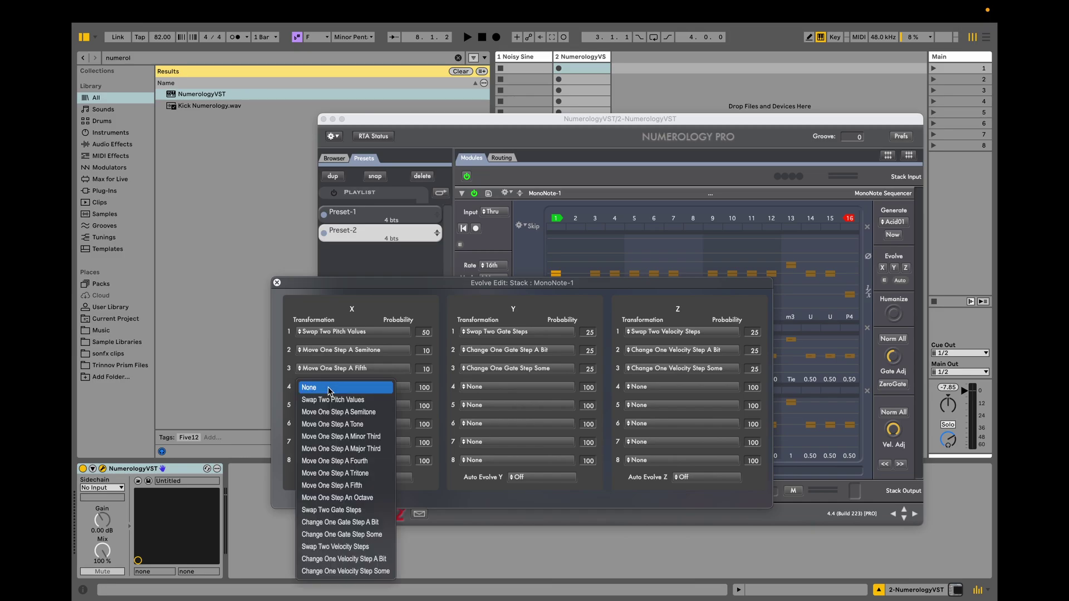
left_click(333, 391)
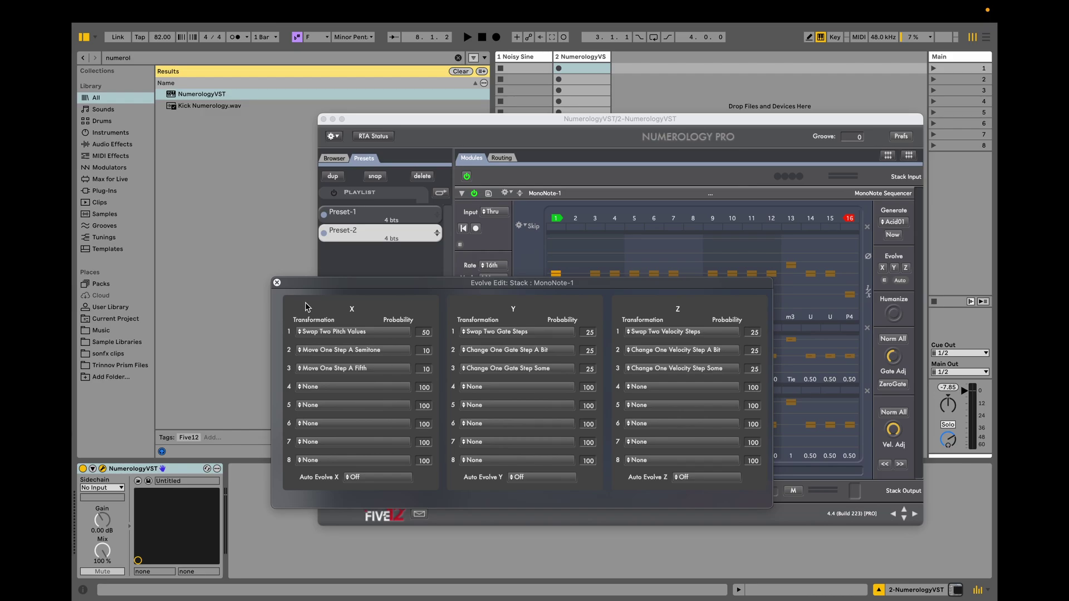
- Close the Evolve settings, apply the X evolution to Preset-2's pattern, and compare it with Preset-1
left_click(277, 283)
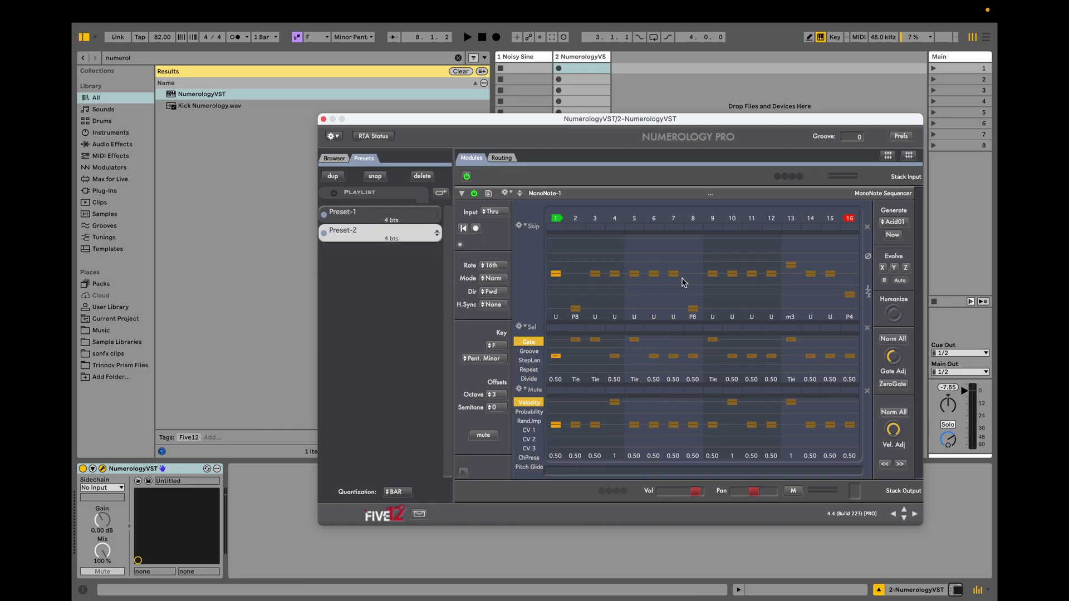
left_click(883, 268)
left_click(390, 218)
left_click(377, 239)
- Play the sequencer and listen to Preset-1 and Preset-2 in turn, then stop playback
left_click(468, 38)
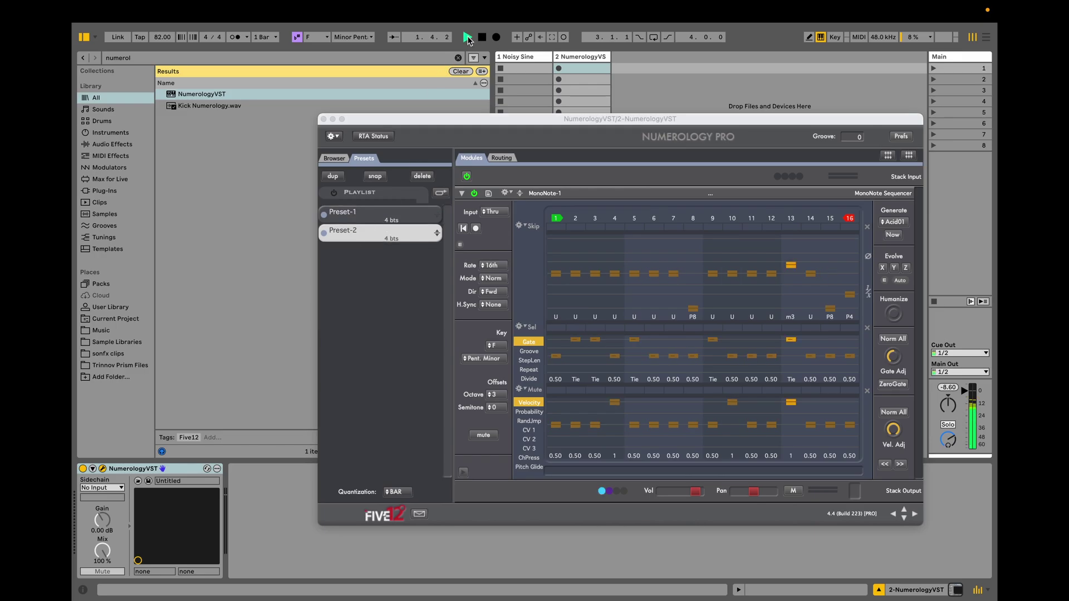
double_click(369, 213)
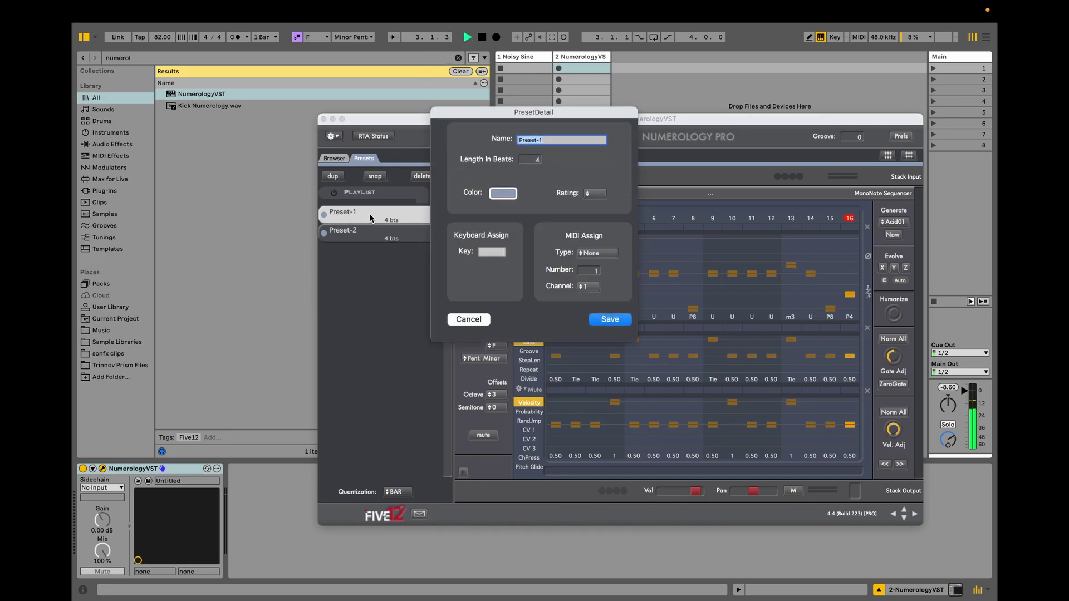
left_click(465, 320)
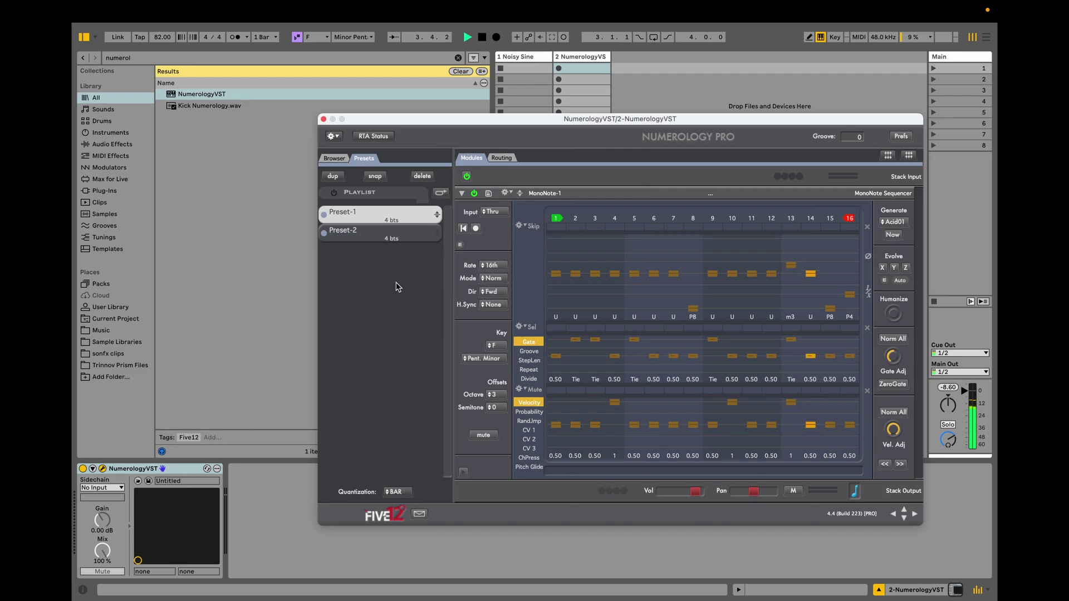
left_click(372, 238)
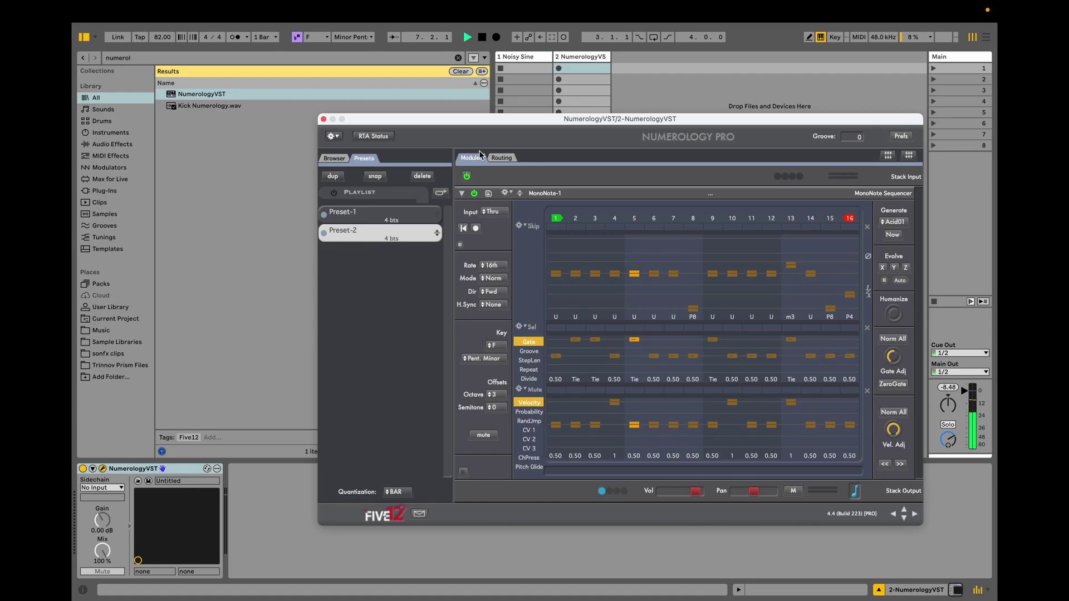
left_click(482, 37)
- Record the sequencer output into the Noisy Sine track's first clip slot, starting on Preset-1 and switching to Preset-2
left_click_drag(505, 123, 520, 122)
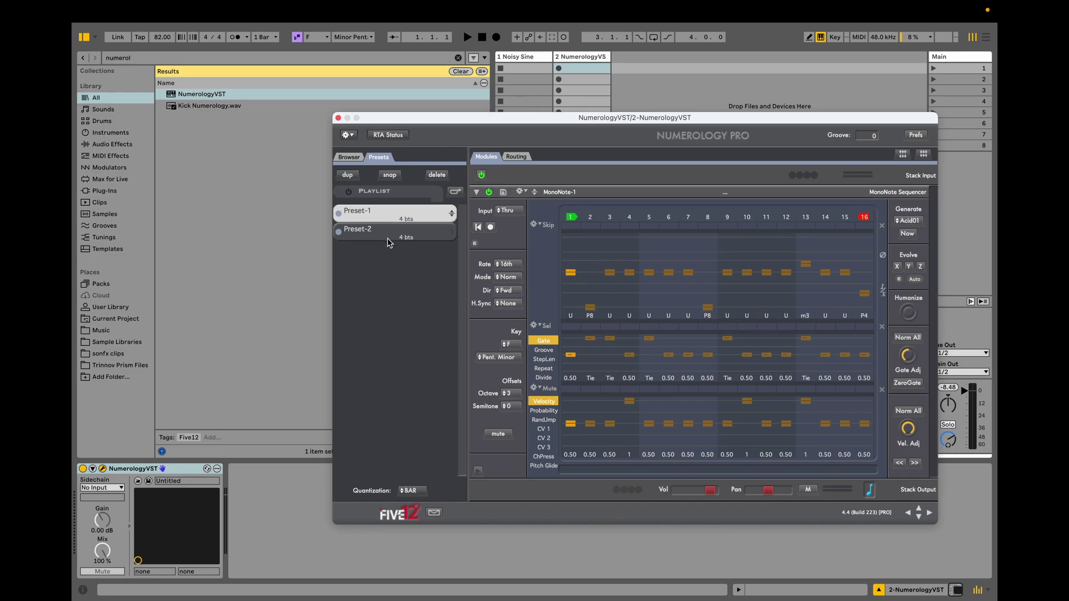
left_click(392, 216)
left_click(519, 58)
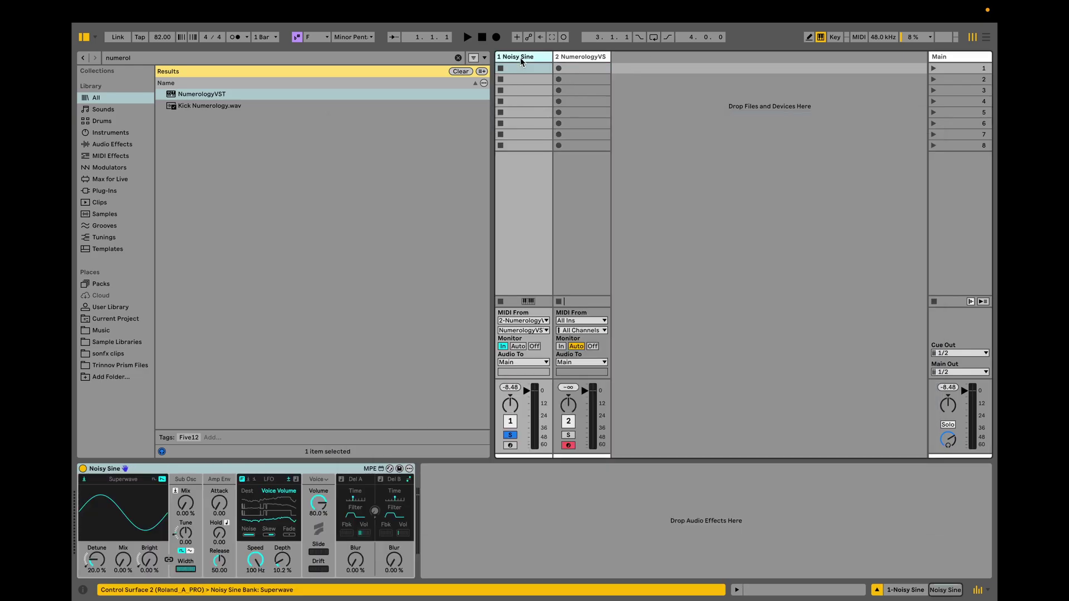
left_click(509, 445)
left_click(501, 69)
left_click(575, 58)
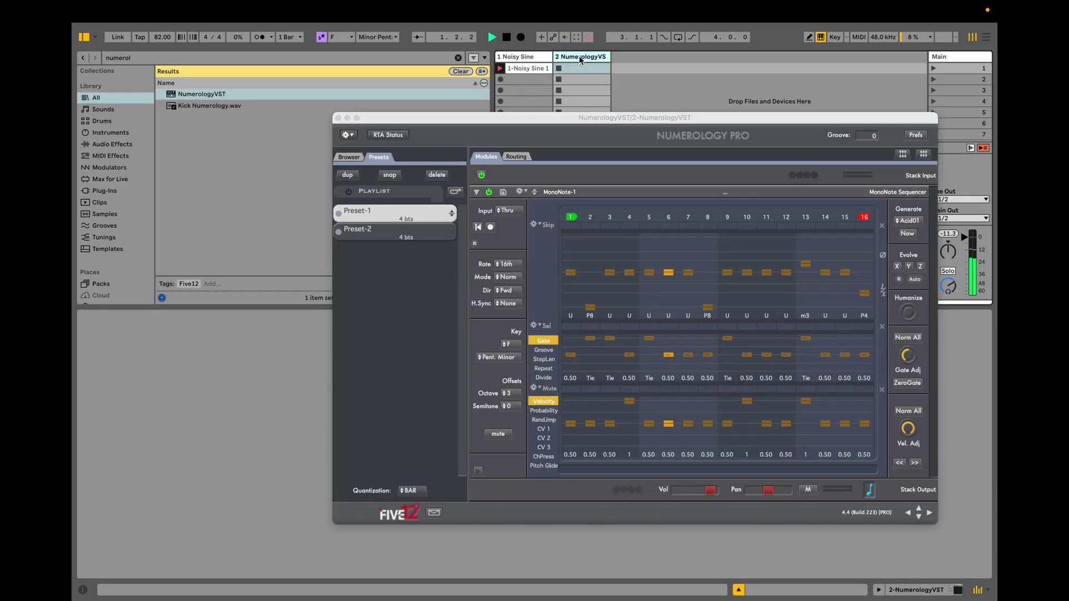
left_click(377, 235)
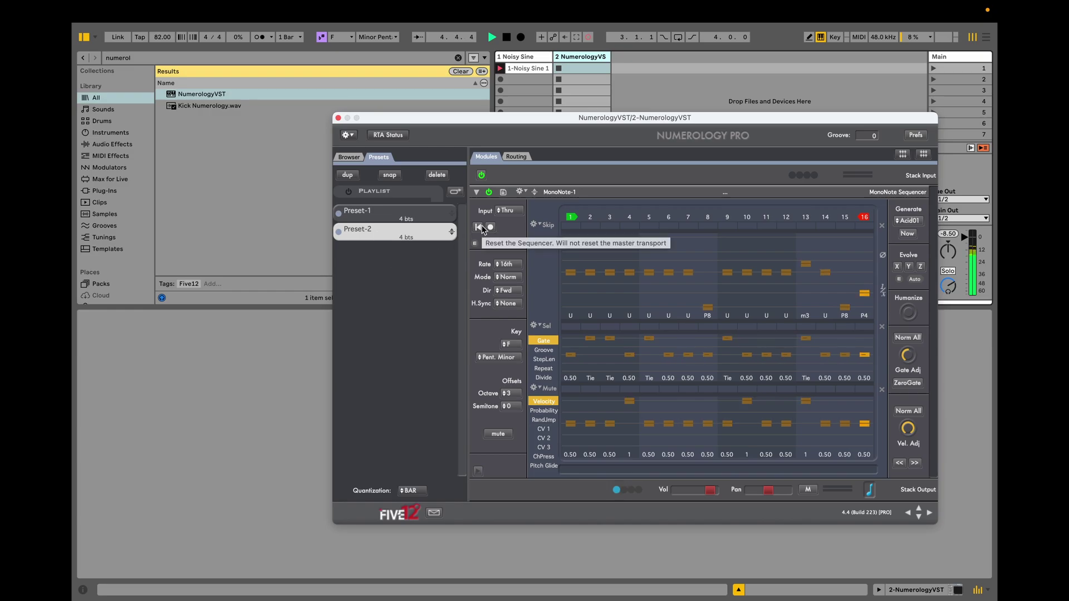
- Close the Numerology window, open the recorded Noisy Sine clip and shorten its loop to 4 bars
left_click(338, 117)
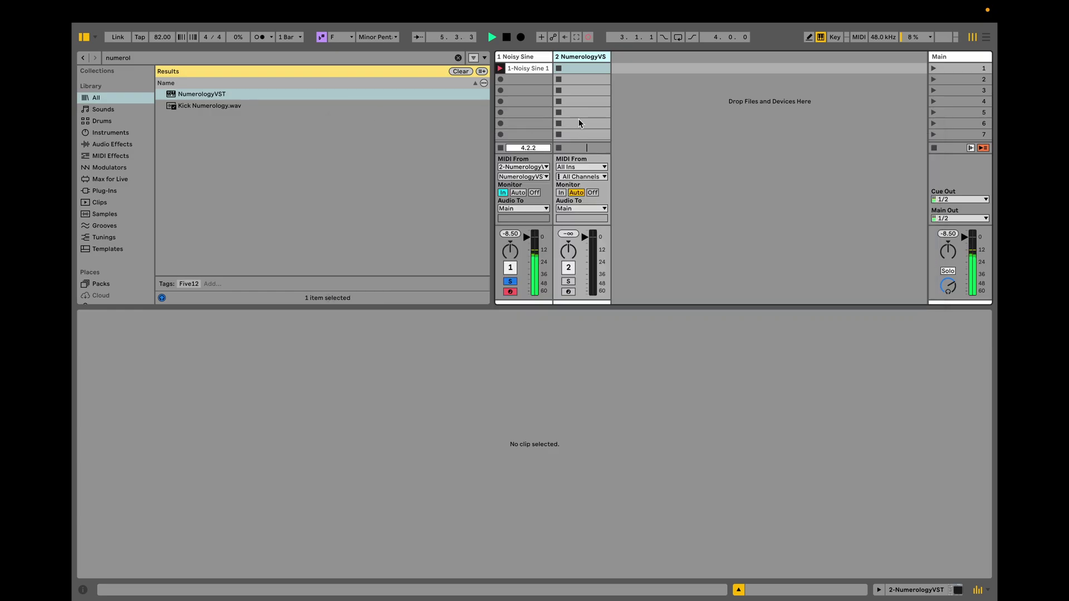
left_click(526, 67)
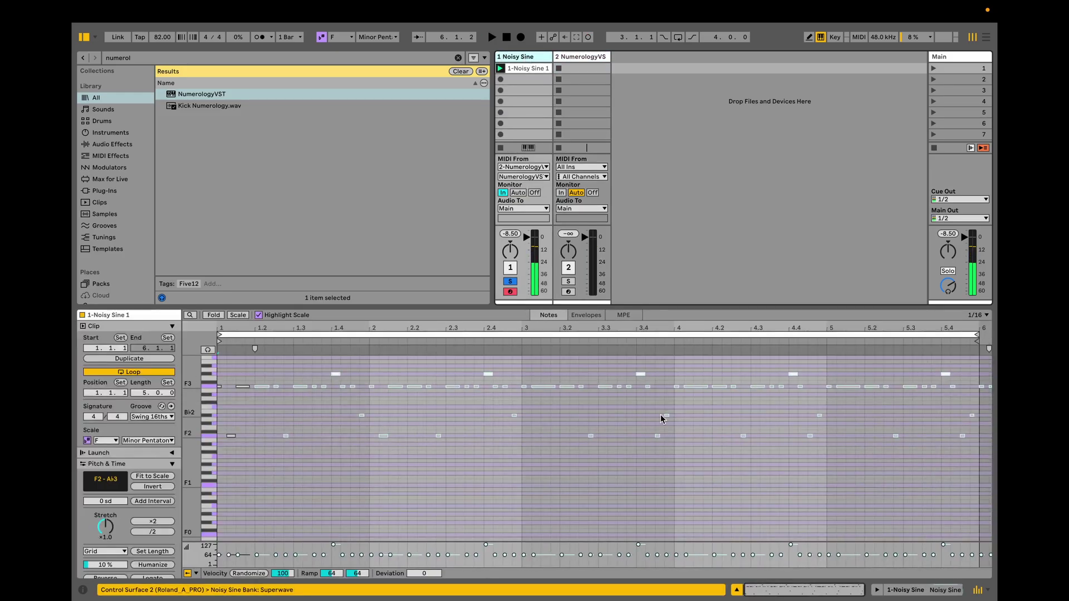
left_click_drag(975, 336, 825, 336)
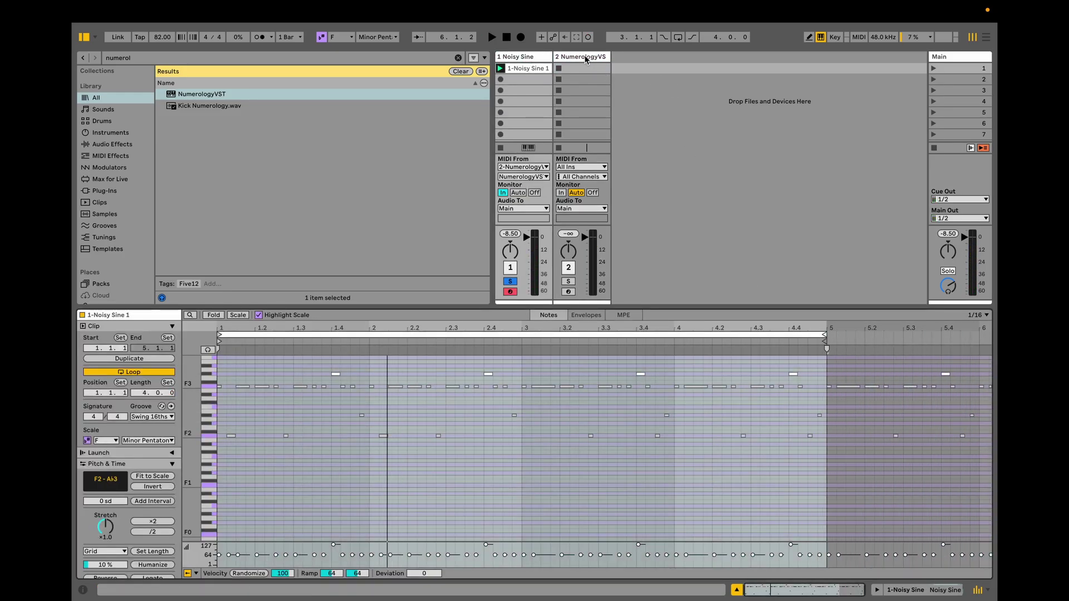
- Delete the NumerologyVST track and the recorded notes beyond the clip's loop end
left_click(586, 58)
key("Delete")
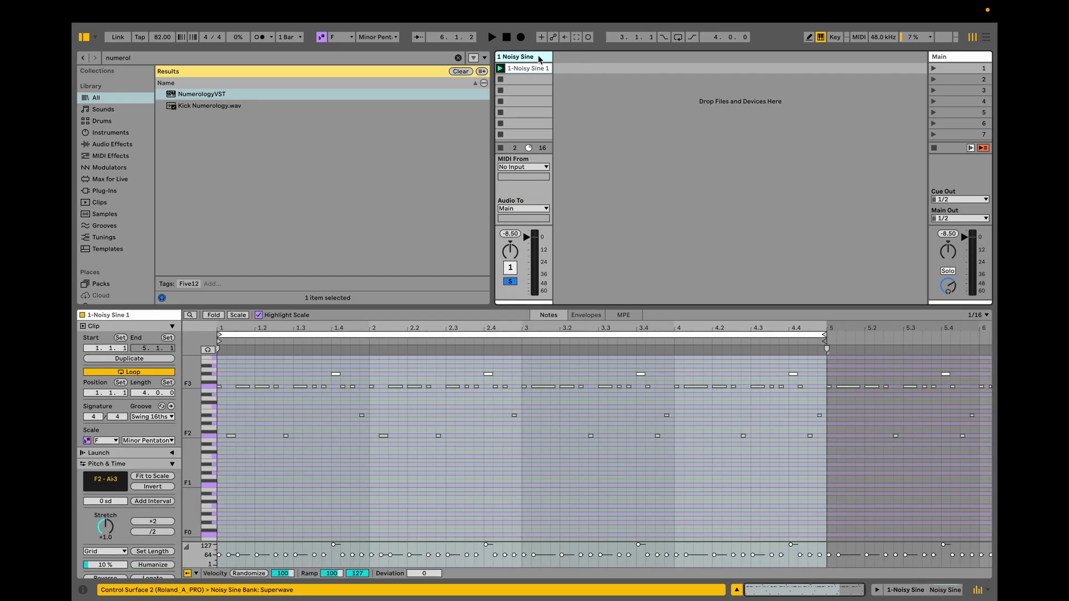
left_click_drag(997, 466, 828, 376)
key("Delete")
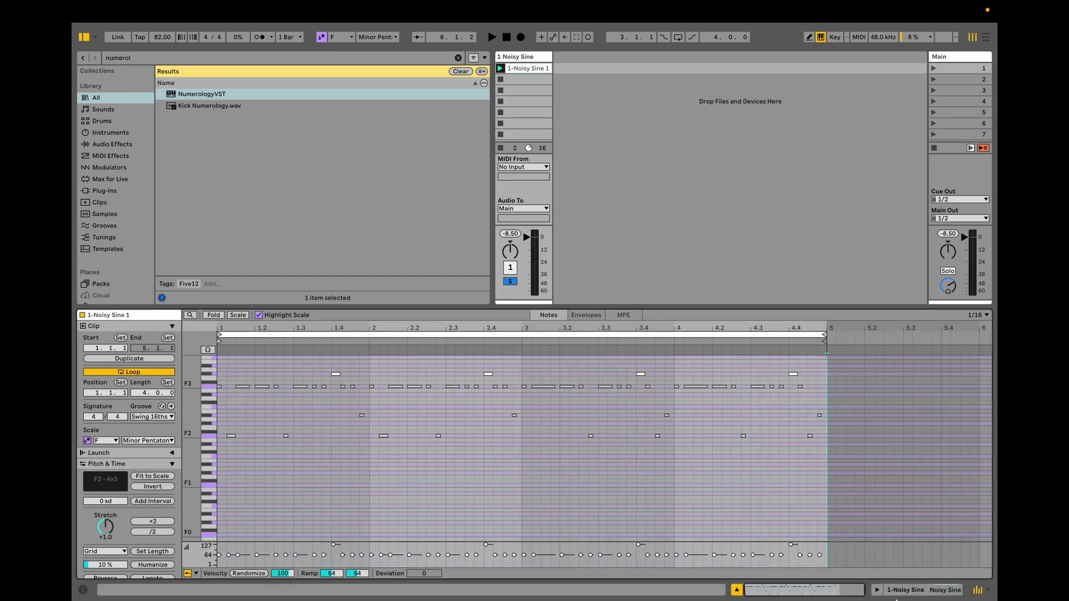
- Show the Noisy Sine device and try out its Superwave Mix amount while the clip plays
key("shift+Tab")
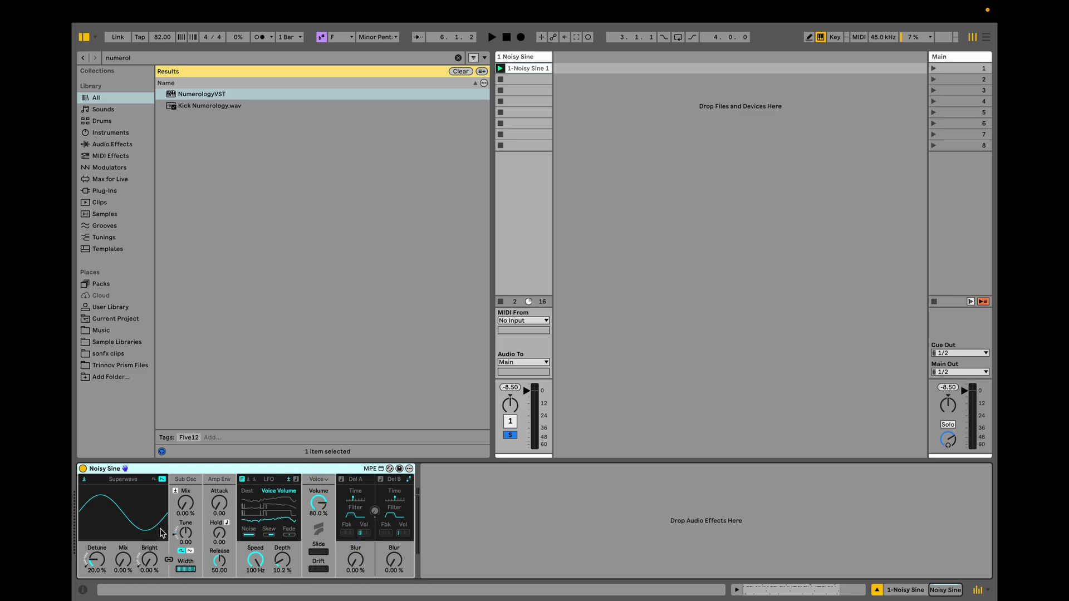
left_click(122, 570)
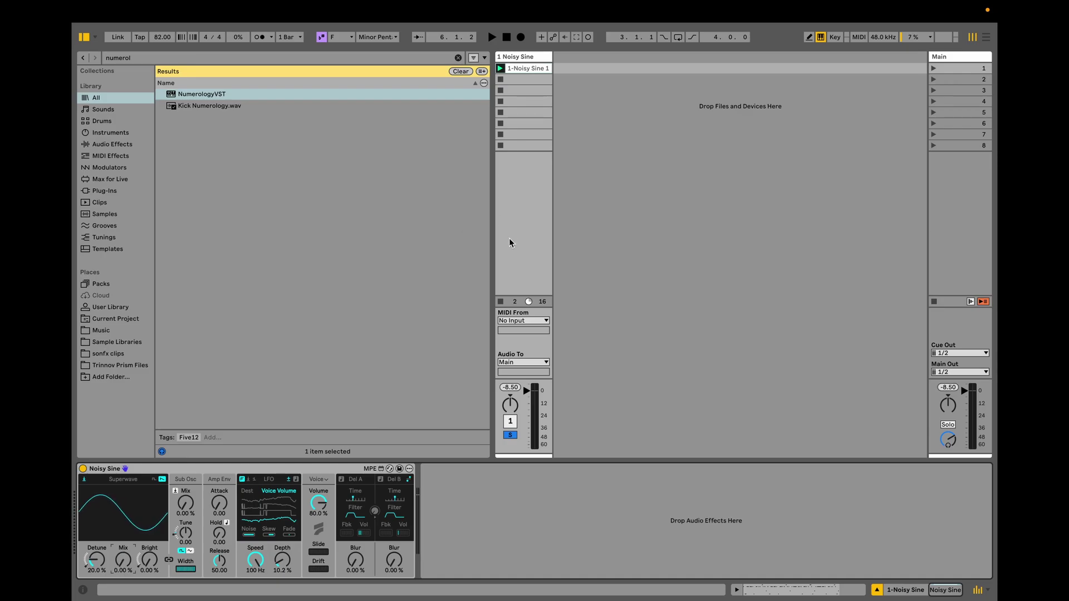
left_click(531, 244)
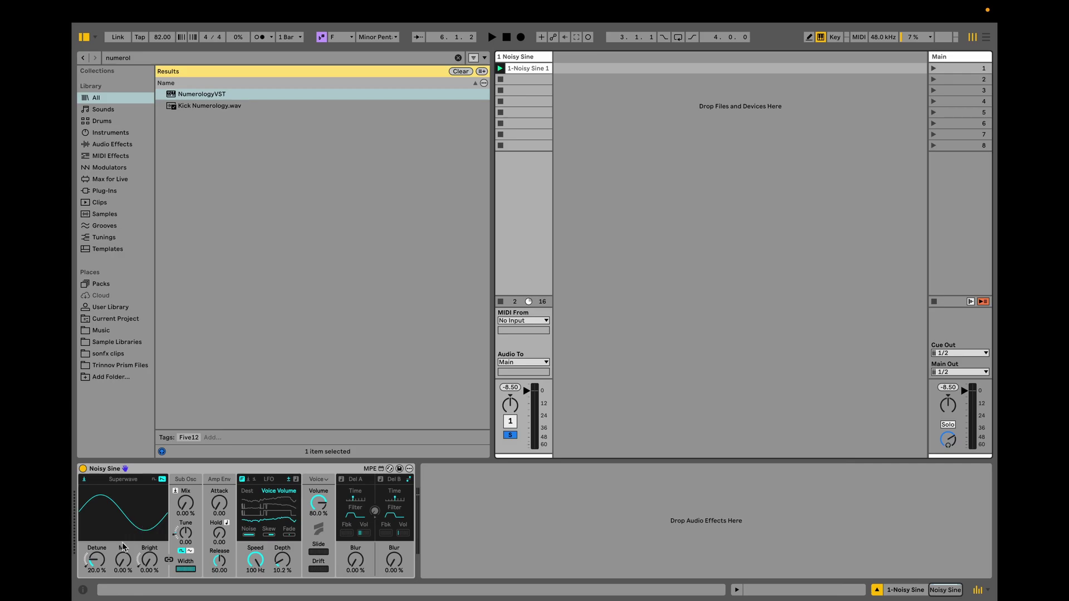
key("space")
left_click(128, 568)
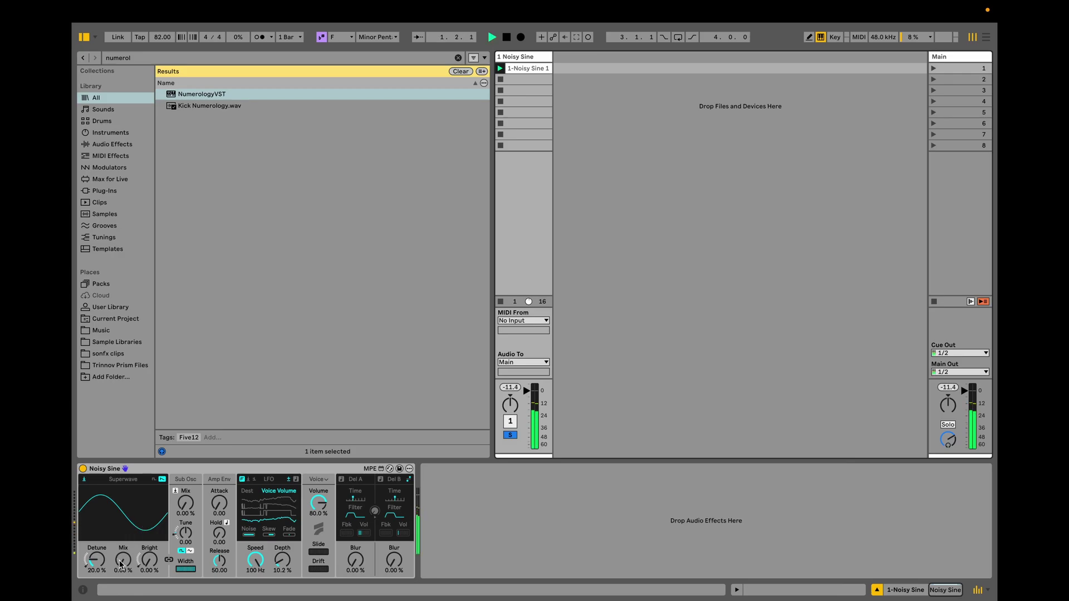
mouse_move(123, 559)
left_mouse_down()
mouse_move(123, 515)
mouse_move(121, 564)
left_mouse_up()
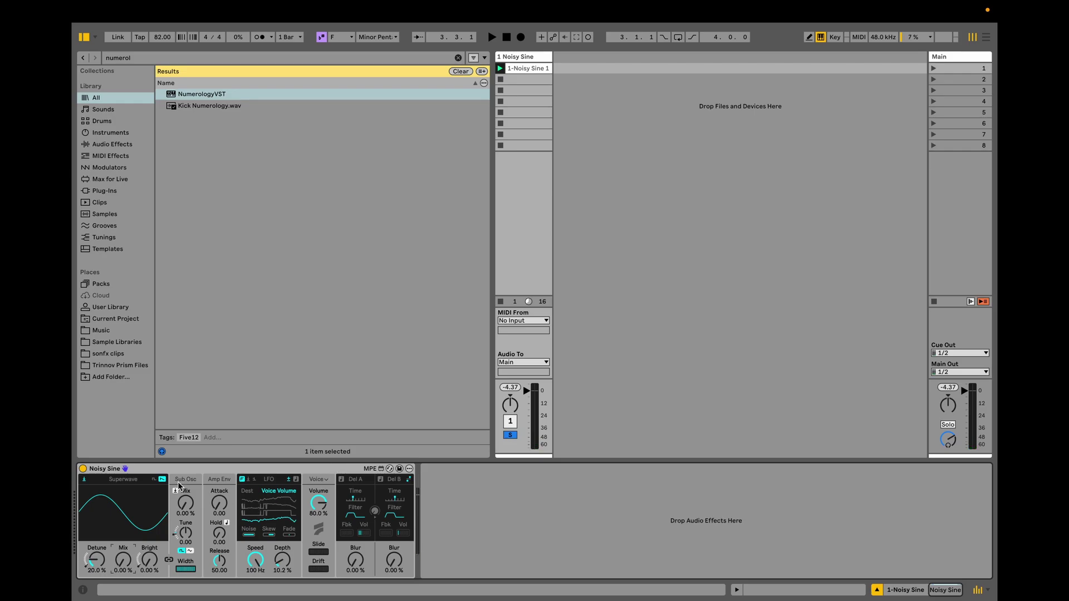
- Raise Noisy Sine's Sub Osc Mix to 77.5 % while the clip plays, and try out Bright and Superwave Mix
key("space")
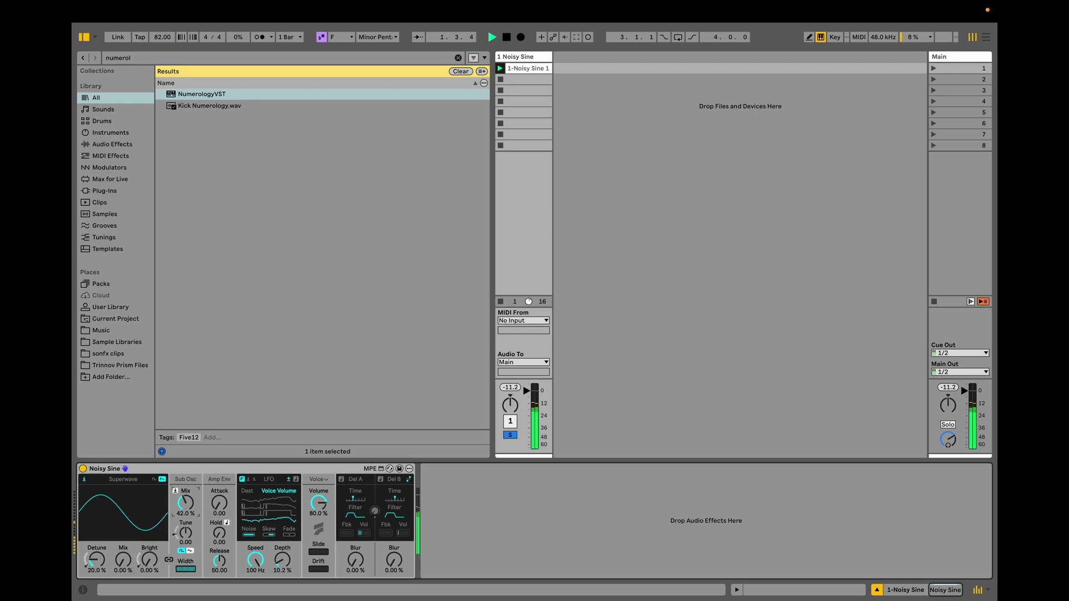
mouse_move(185, 503)
left_mouse_down()
mouse_move(186, 479)
mouse_move(185, 518)
left_mouse_up()
mouse_move(147, 563)
left_mouse_down()
mouse_move(148, 504)
mouse_move(148, 559)
left_mouse_up()
left_click(121, 566)
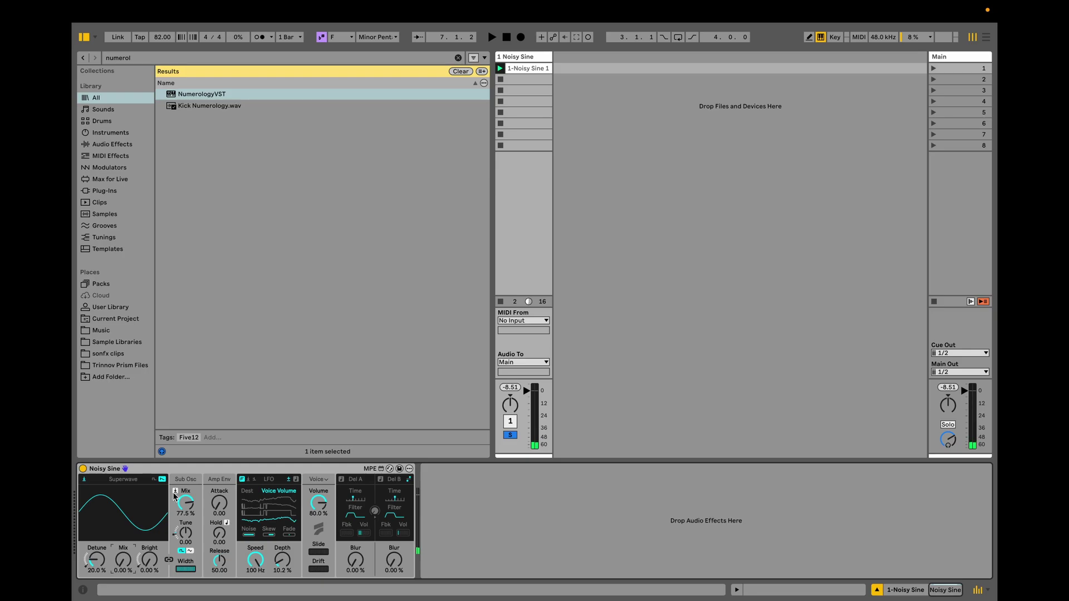
- Group Noisy Sine into an Instrument Rack and map its Superwave Mix to Macro 1 and Bright to Macro 2
left_click(192, 469)
key("super+g")
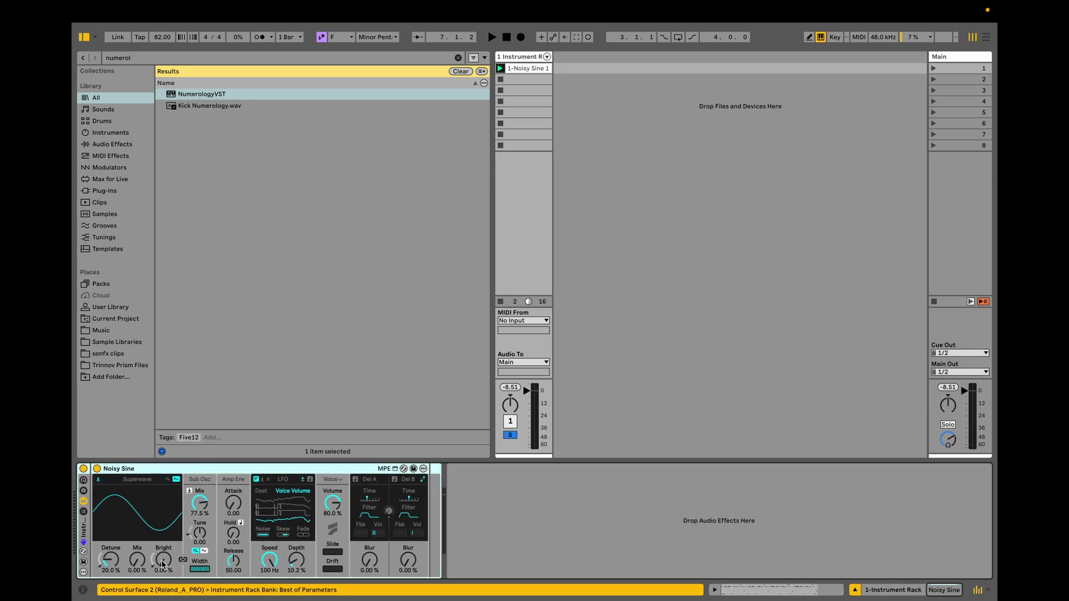
right_click(141, 559)
left_click(173, 338)
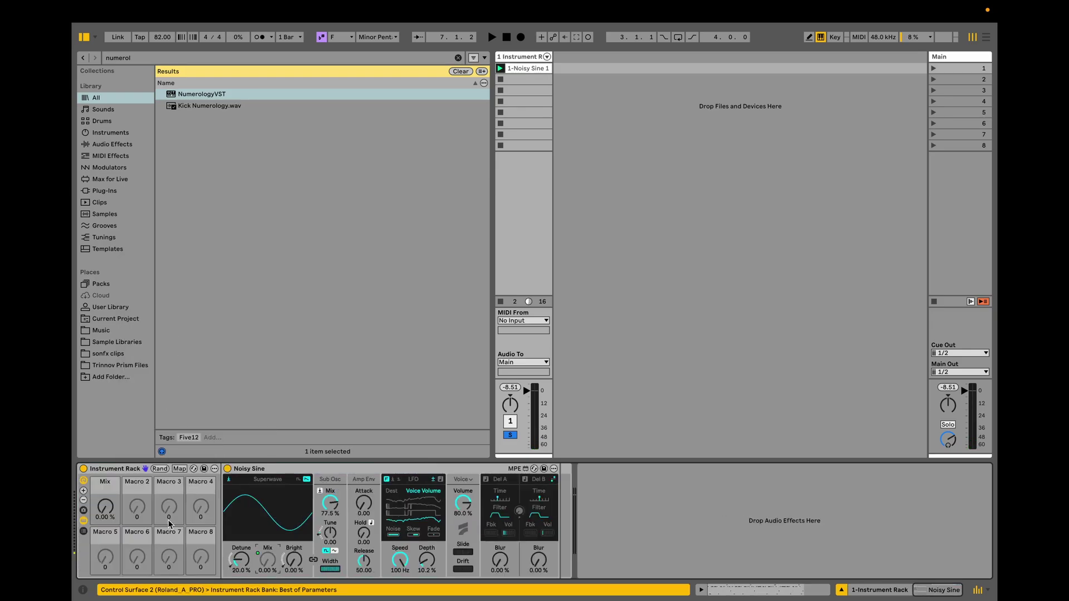
right_click(294, 560)
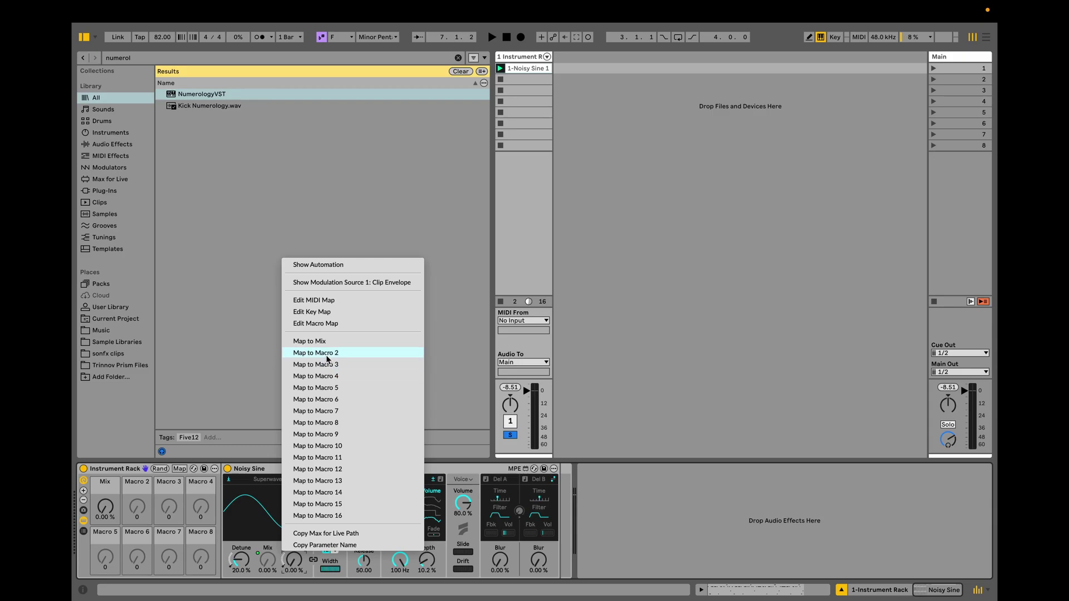
left_click(311, 356)
- Limit the Bright macro mapping's maximum to 37.5 %
left_click(180, 469)
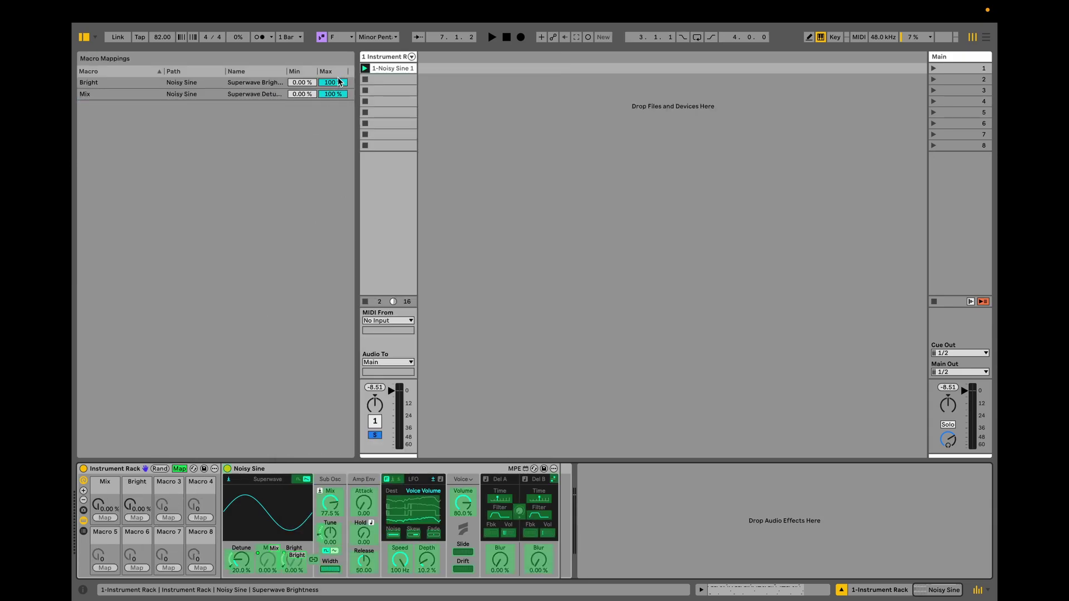
left_click_drag(333, 83, 333, 108)
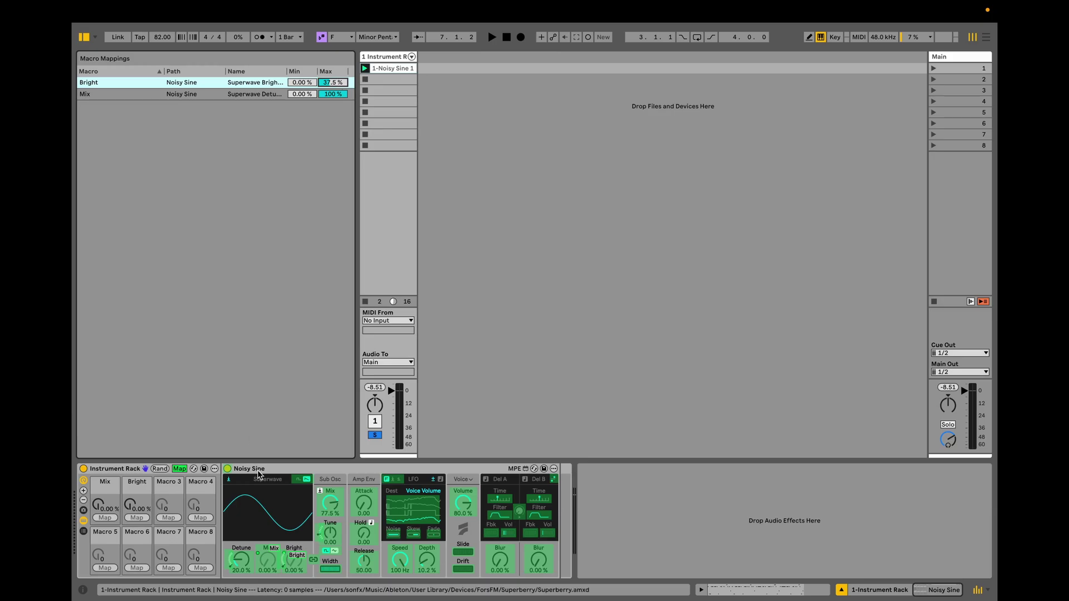
left_click(180, 469)
- Play the clip and try out the rack's Bright and Mix macros
key("space")
left_click_drag(134, 513, 105, 512)
key("space")
- Reduce the rack's visible macros to Mix and Bright, and hide its devices
left_click(84, 499)
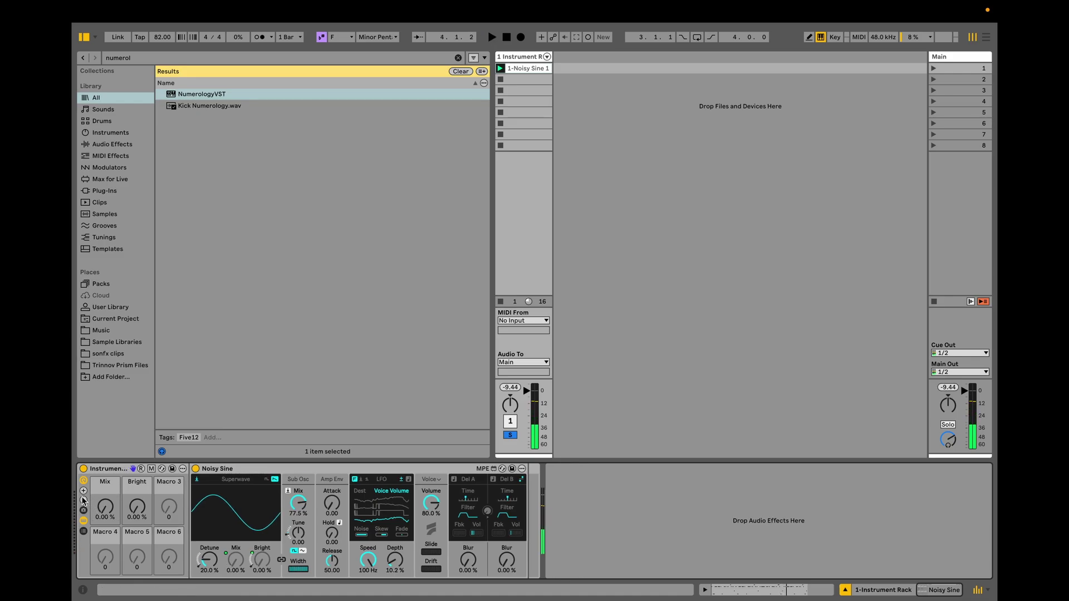
left_click(84, 531)
left_click(84, 500)
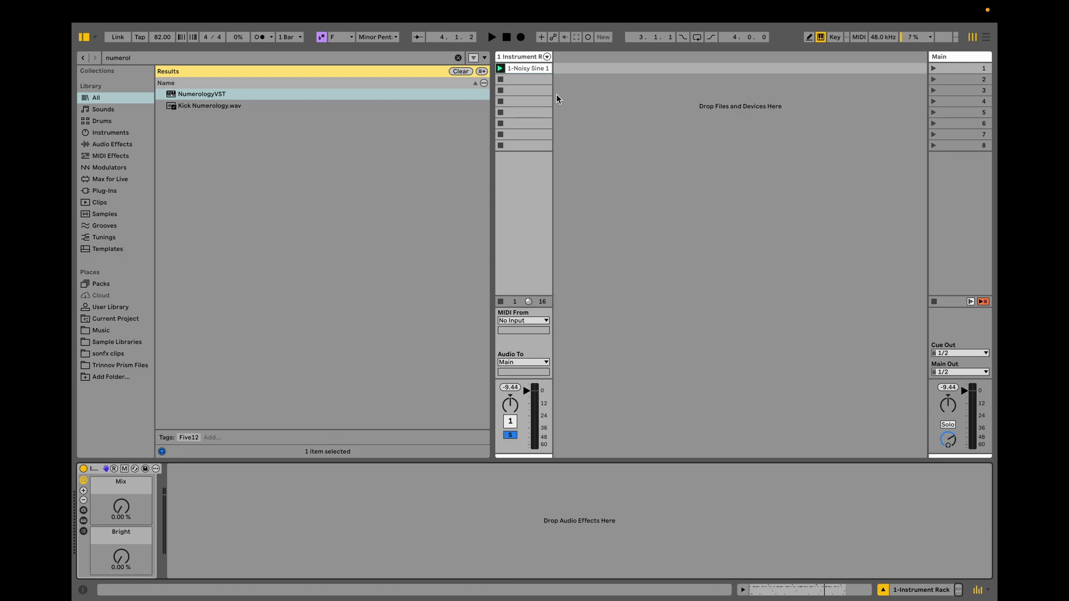
- Search the browser for "serum 2" and load Serum 2 onto a new track beside the Instrument Rack track
left_click(518, 58)
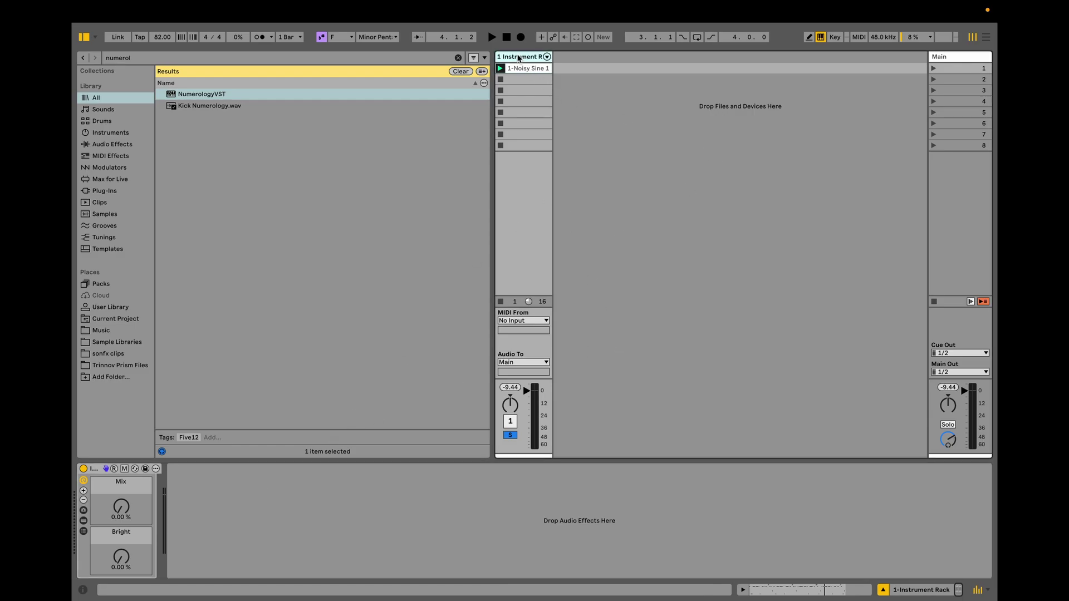
key("super+f")
type("serum 2")
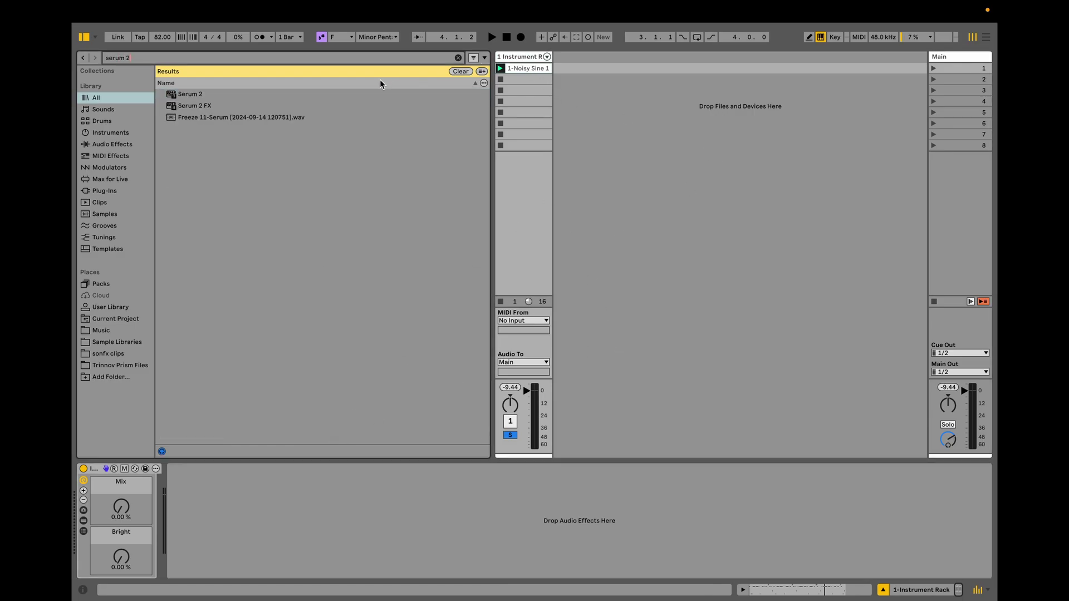
left_click(258, 96)
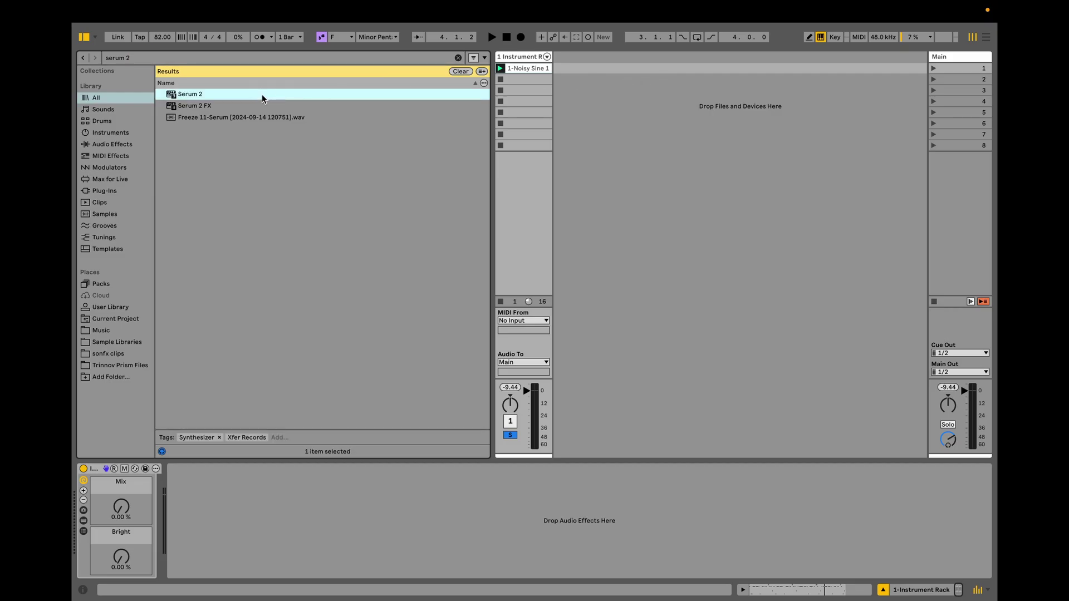
left_click_drag(264, 99, 592, 63)
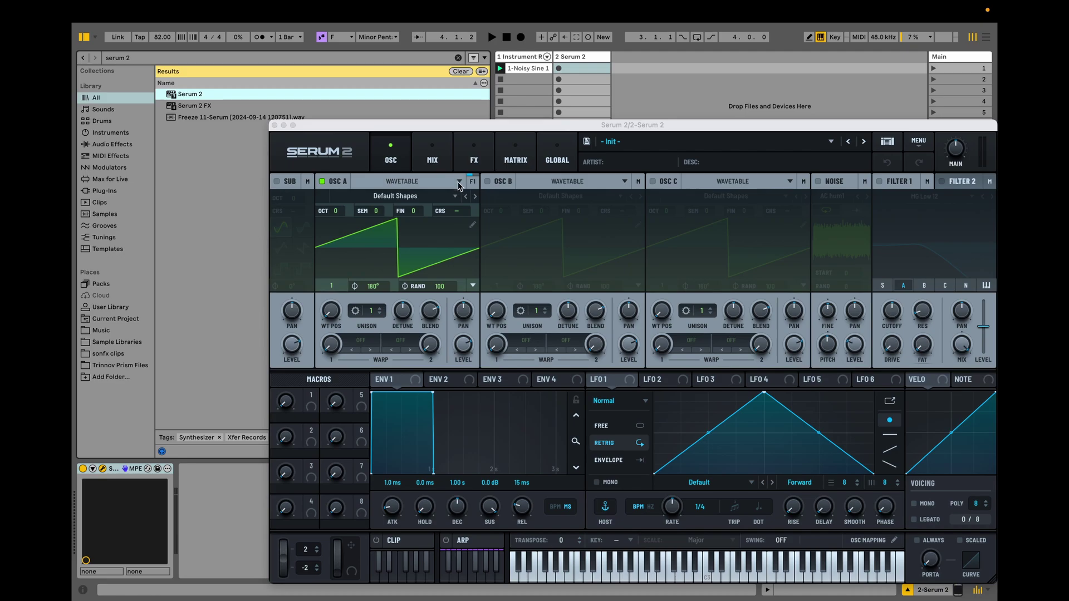
- Switch oscillator A to Spectral mode and load the factory Spatial sample Digital Nature into it
left_click(423, 181)
left_click(381, 250)
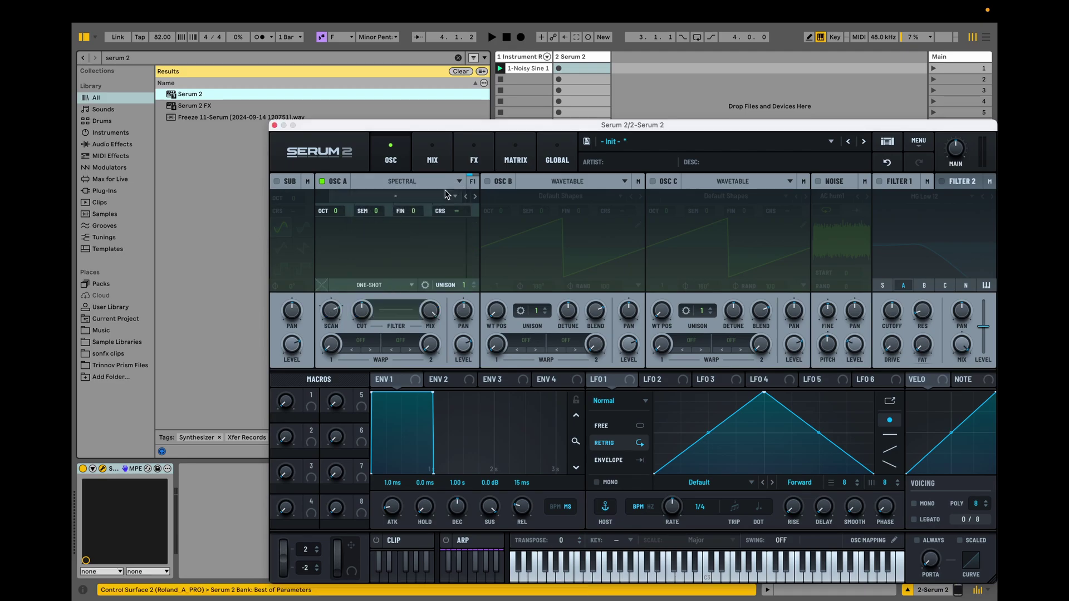
left_click(454, 197)
mouse_move(442, 210)
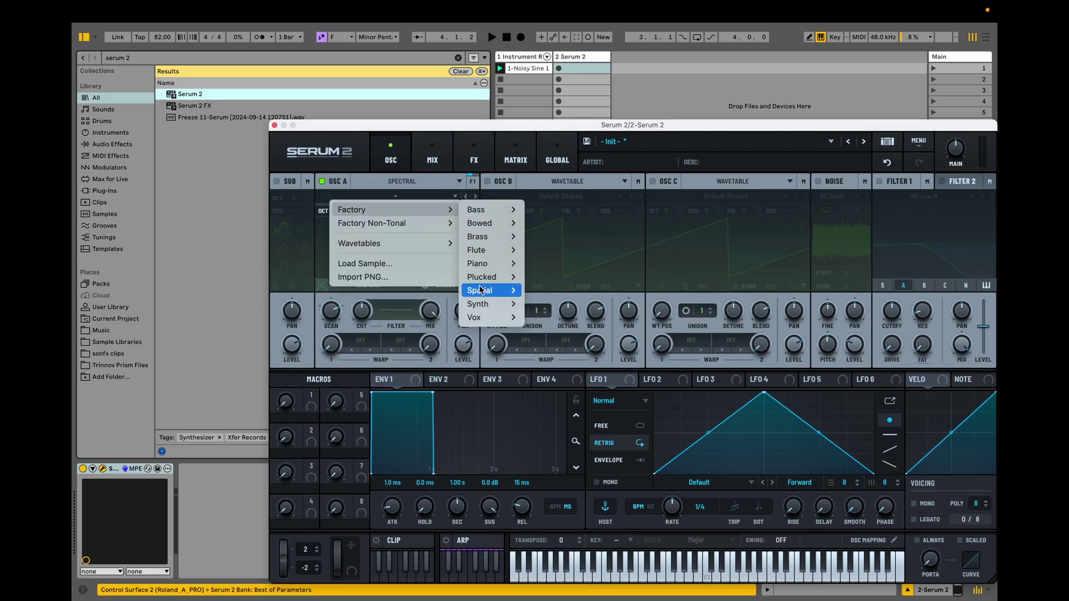
mouse_move(482, 292)
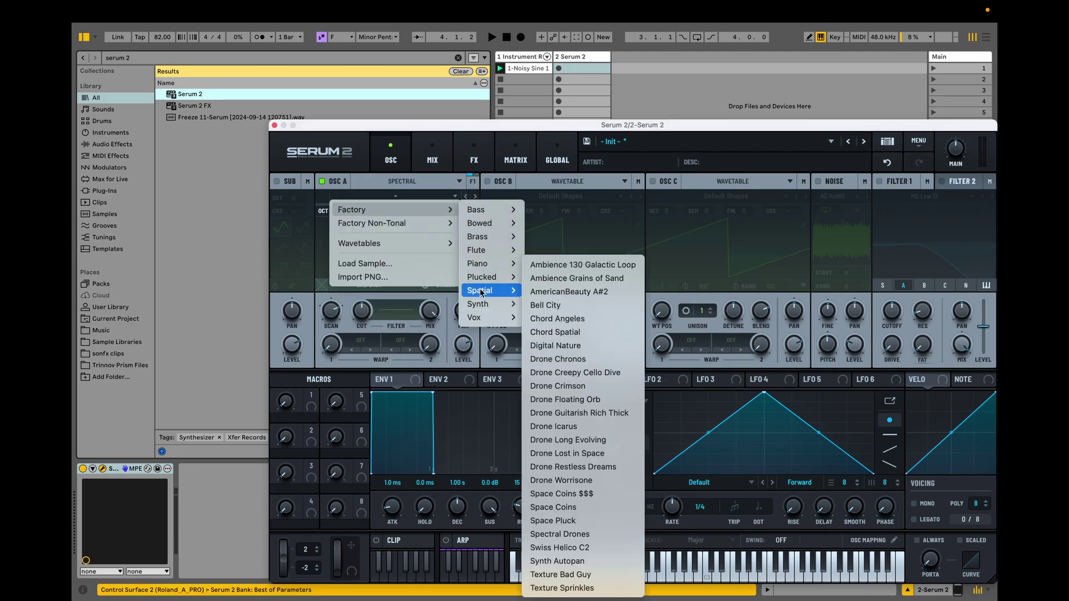
left_click(569, 346)
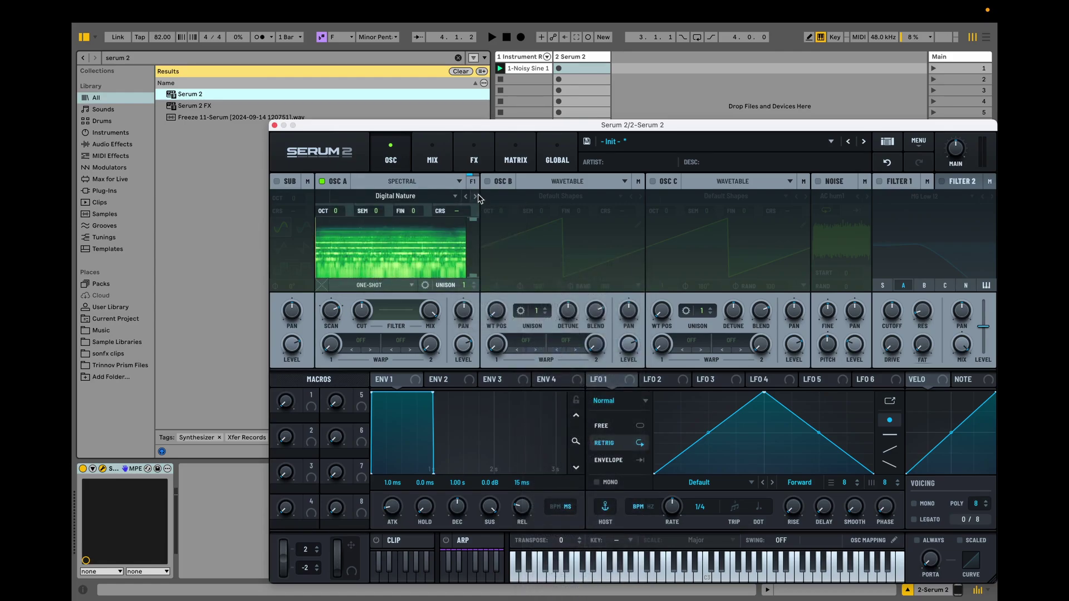
- Audition the Digital Nature sound, moving the Serum 2 window out of the way and closing it
left_click_drag(533, 130, 589, 412)
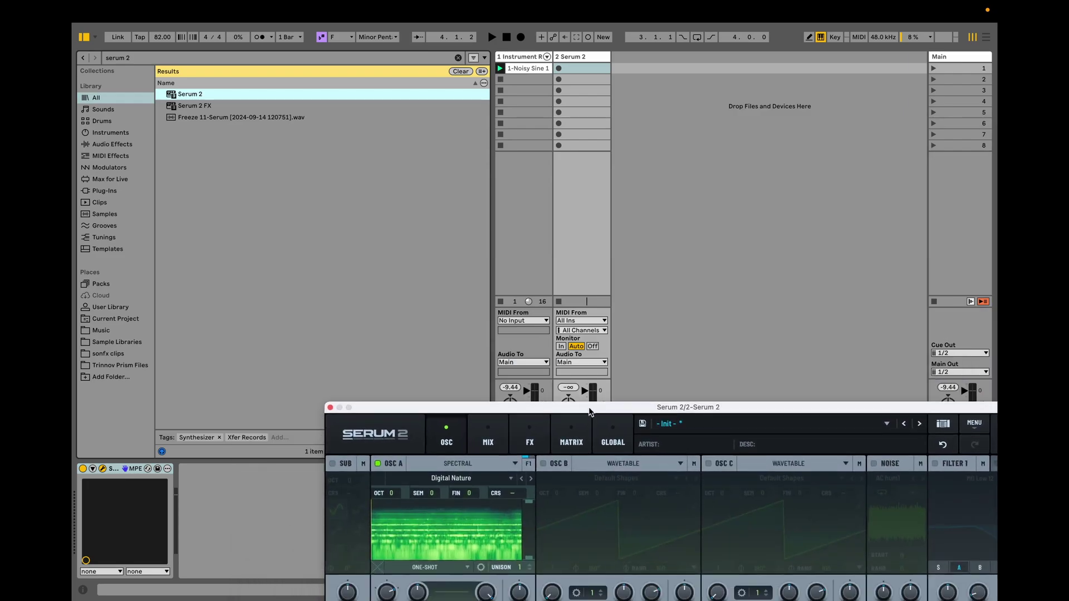
left_click(661, 358)
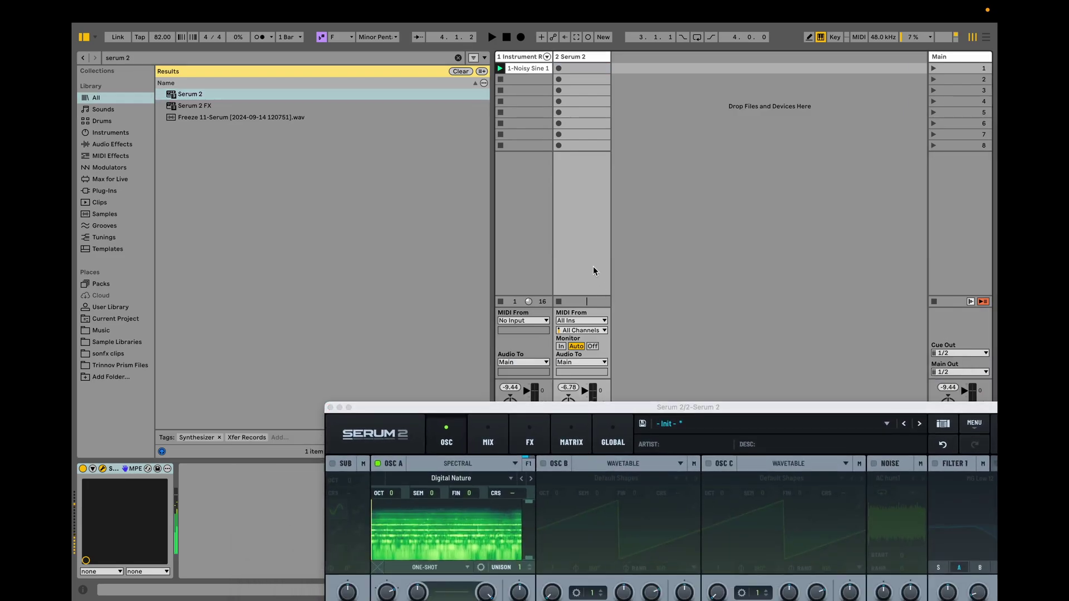
left_click(330, 406)
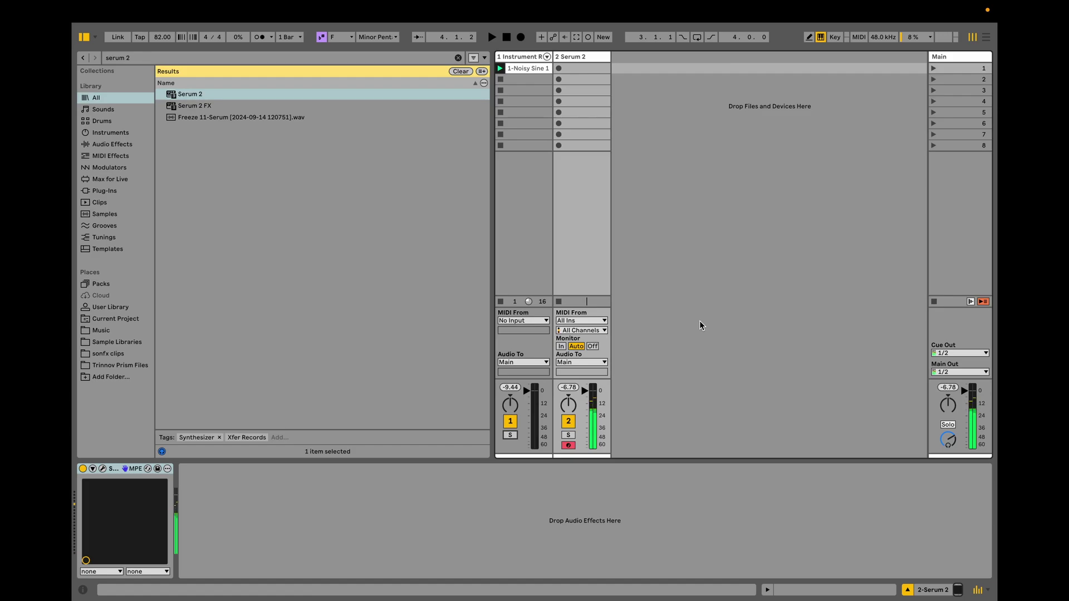
- Reopen the Serum 2 window and raise oscillator A's tuning by 3 semitones
left_click(104, 470)
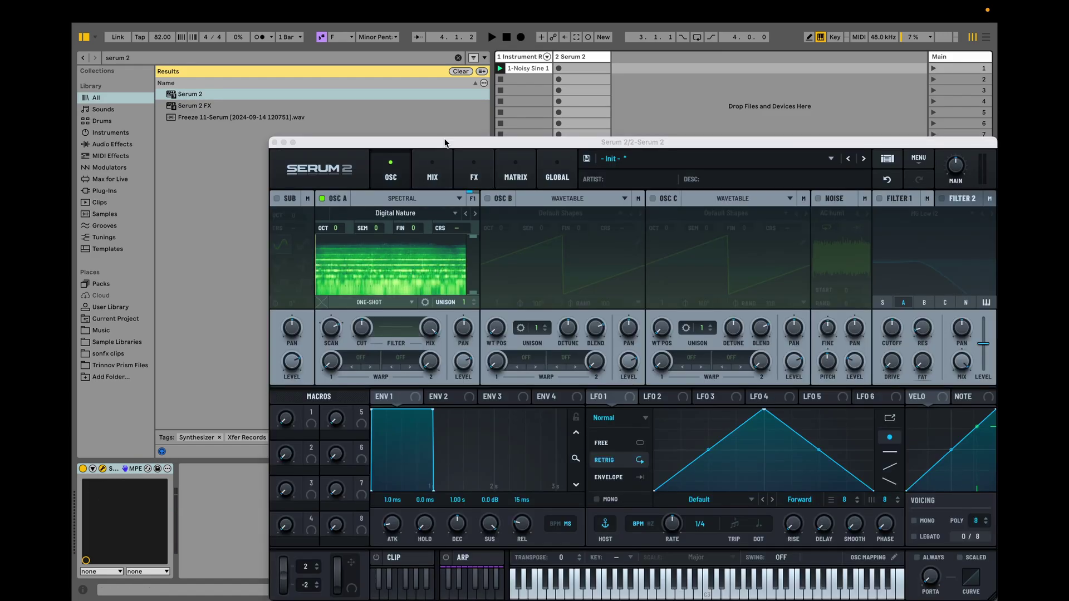
left_click_drag(449, 143, 436, 110)
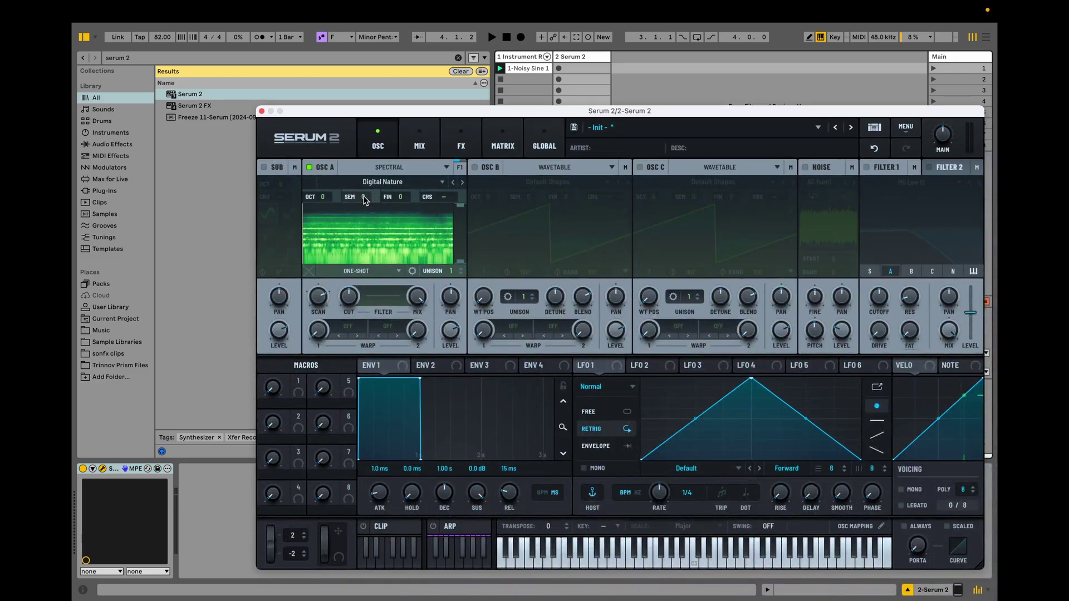
left_click_drag(364, 200, 367, 192)
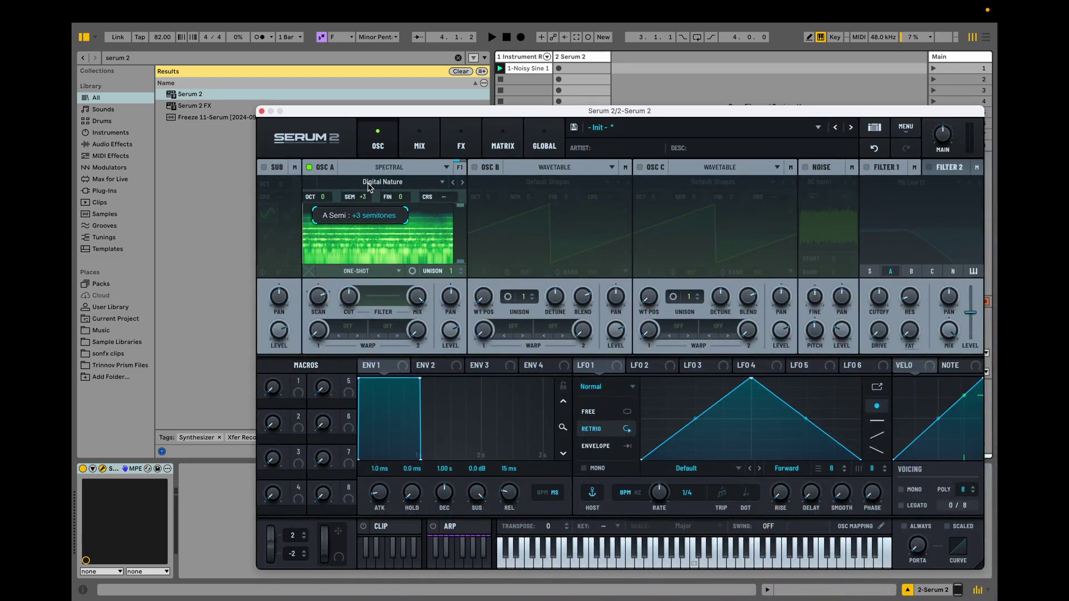
left_click(368, 184)
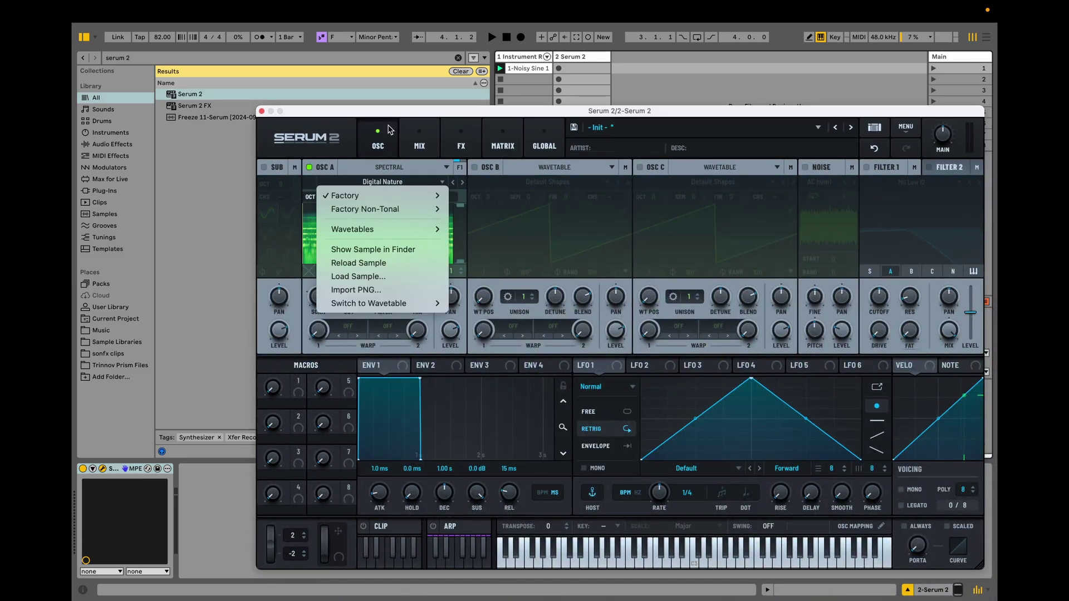
left_click_drag(395, 114, 436, 113)
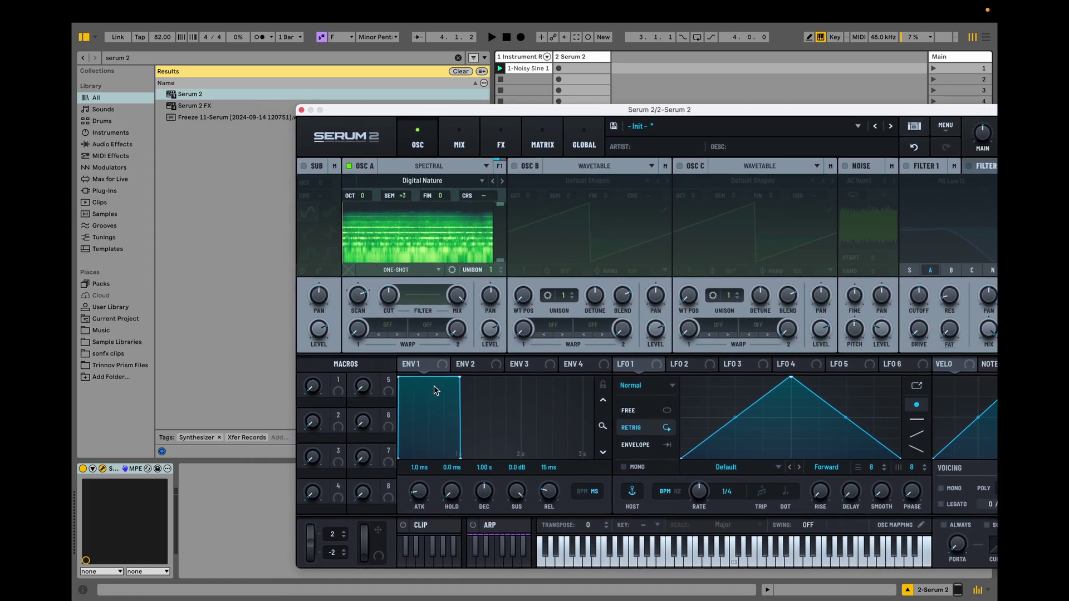
- Lengthen Envelope 1's attack to 1.73 s and its release to 2.33 s, and close the Serum 2 window
left_click_drag(418, 497, 399, 422)
left_click_drag(550, 495, 545, 432)
scroll(418, 493, "up", 2)
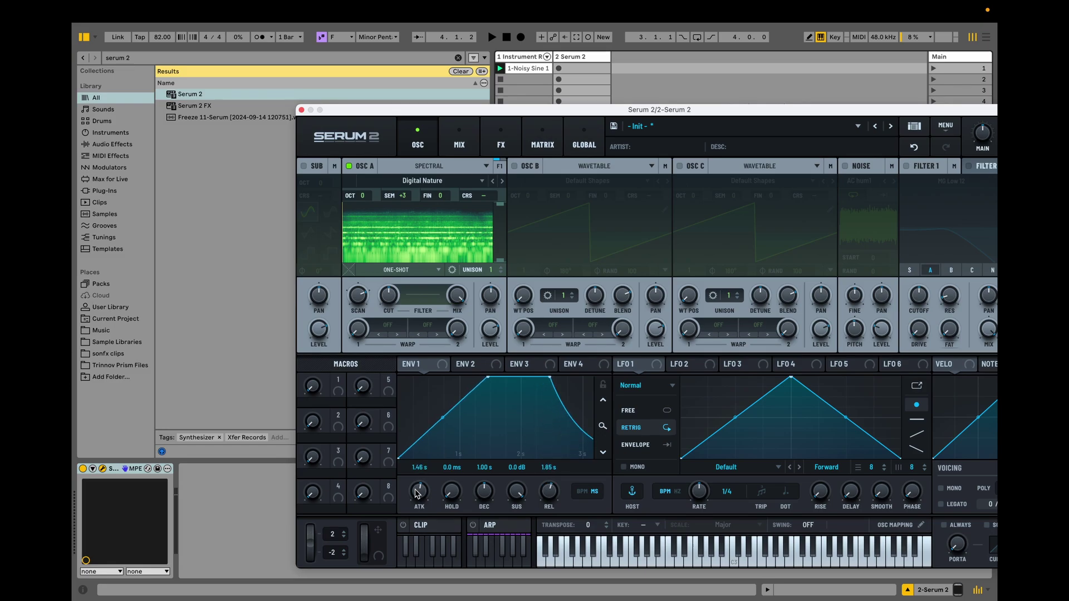
right_click(551, 497)
left_click(550, 492)
scroll(550, 493, "up", 3)
scroll(413, 493, "up", 3)
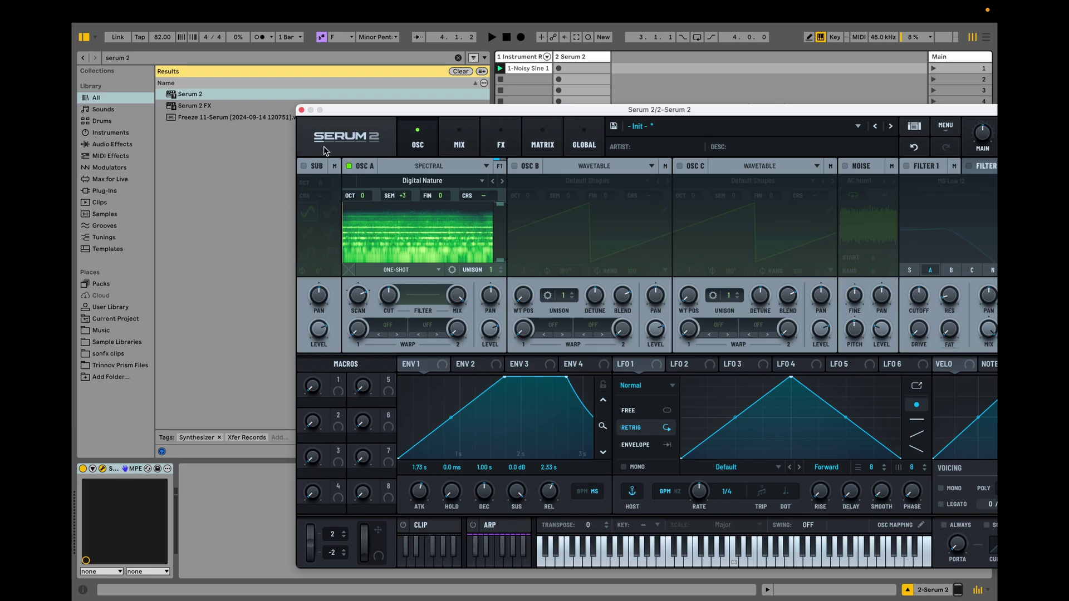
left_click(301, 110)
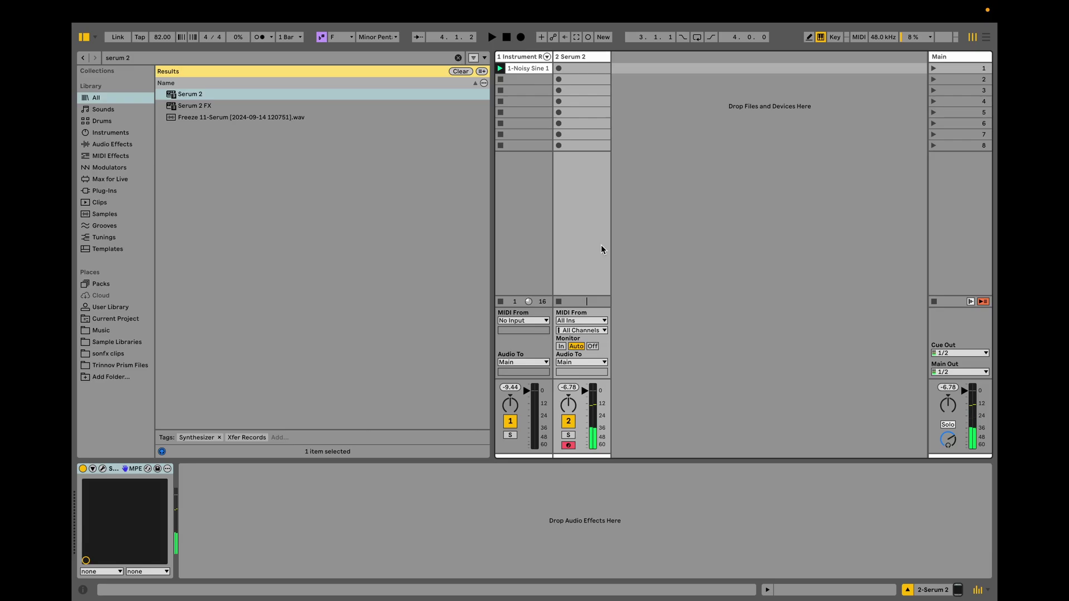
- Search the browser for "spacebl" and load SpaceBlender after Serum 2 on its track
key("ctrl+f")
type("space")
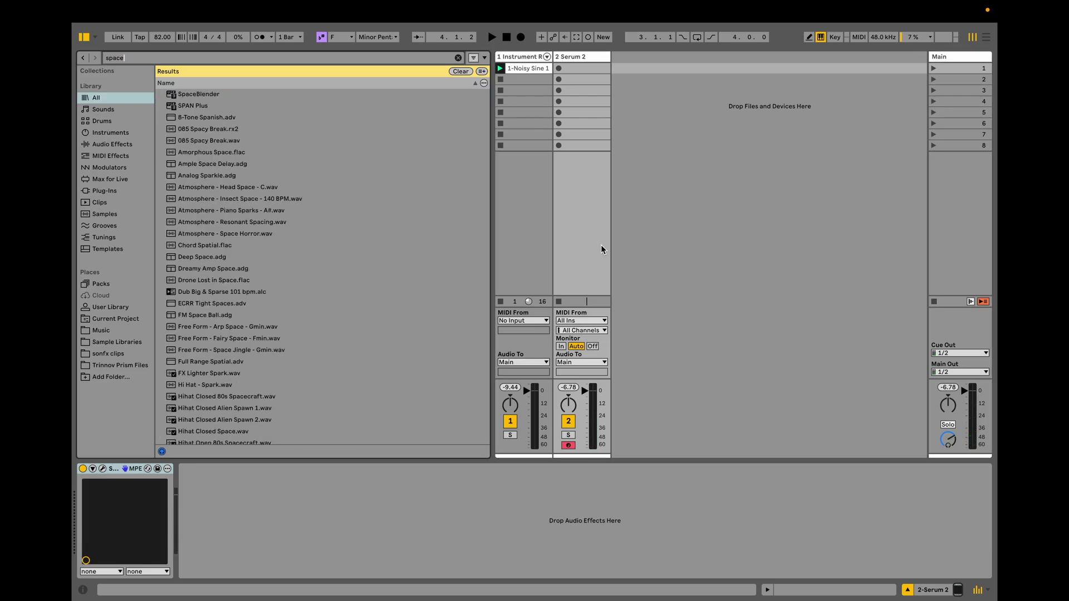
type("bl")
key("Down")
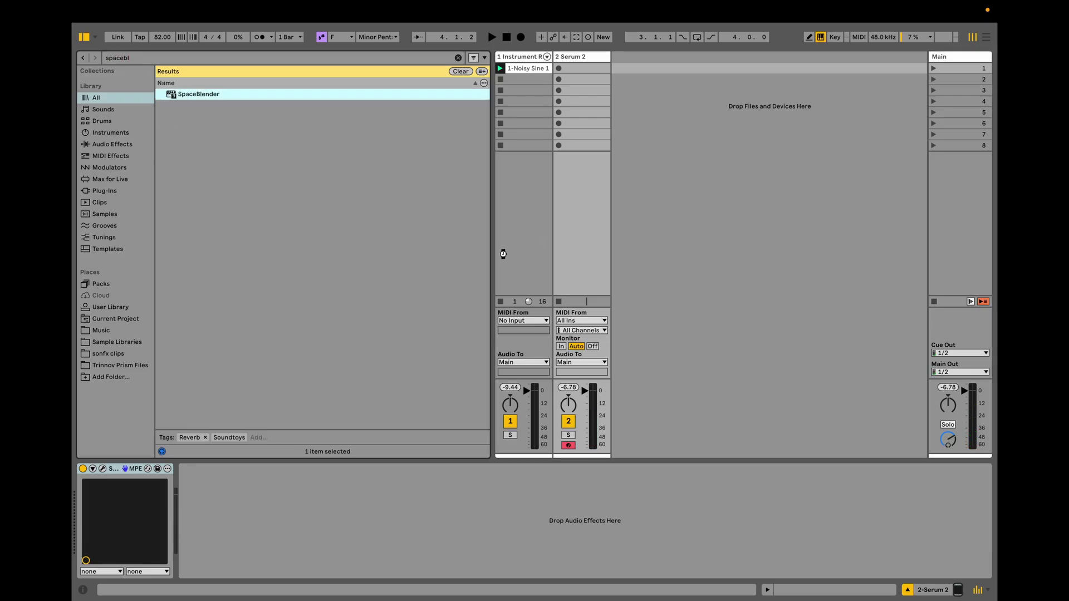
key("Return")
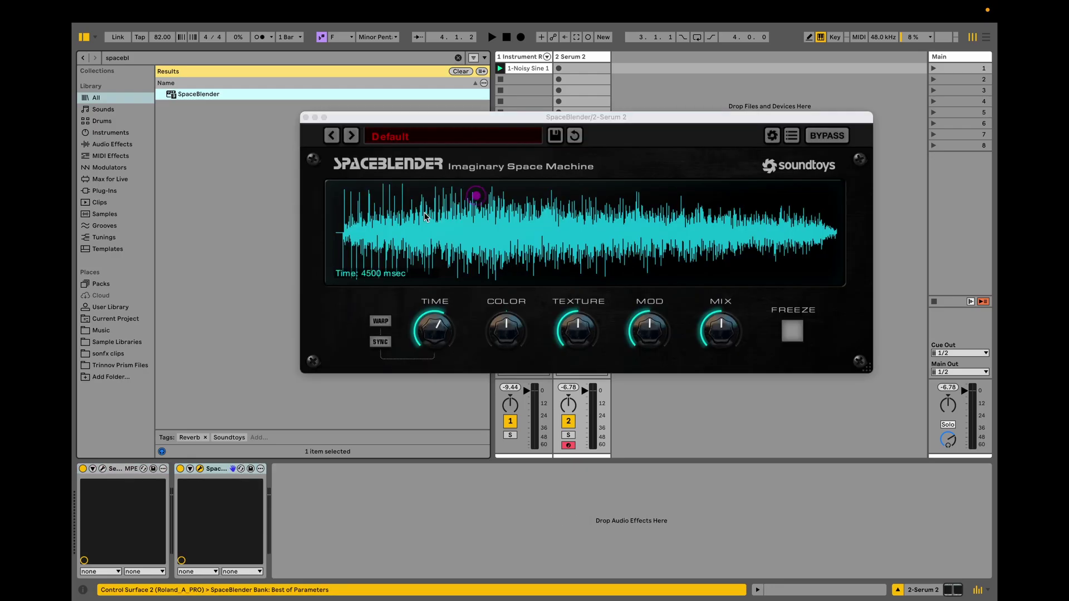
- Choose SpaceBlender's Ambient Nights preset, audition it, and close the plug-in window
left_click(350, 136)
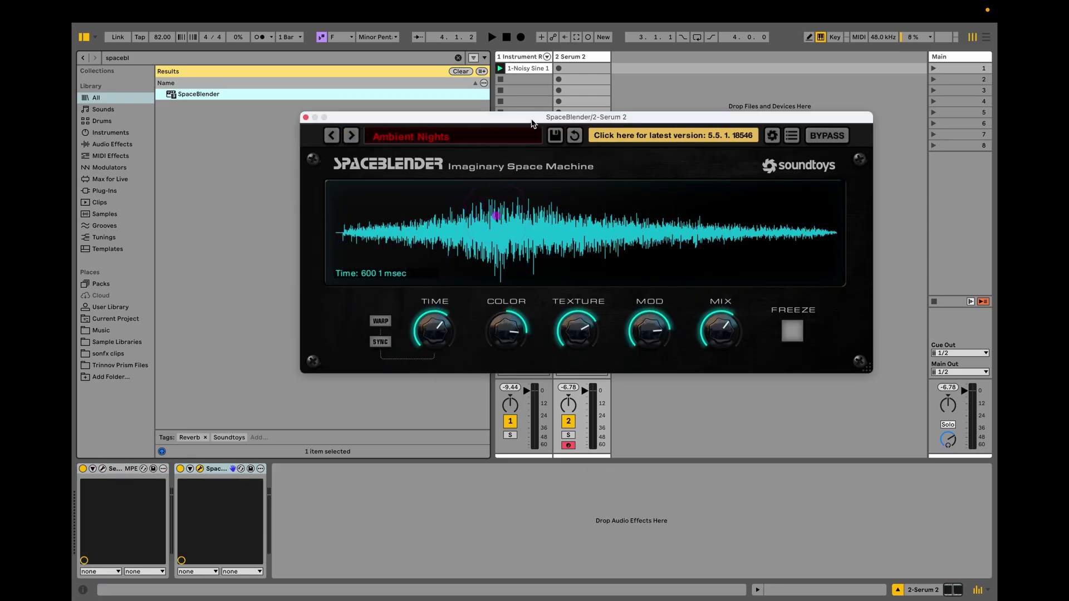
left_click_drag(531, 123, 583, 115)
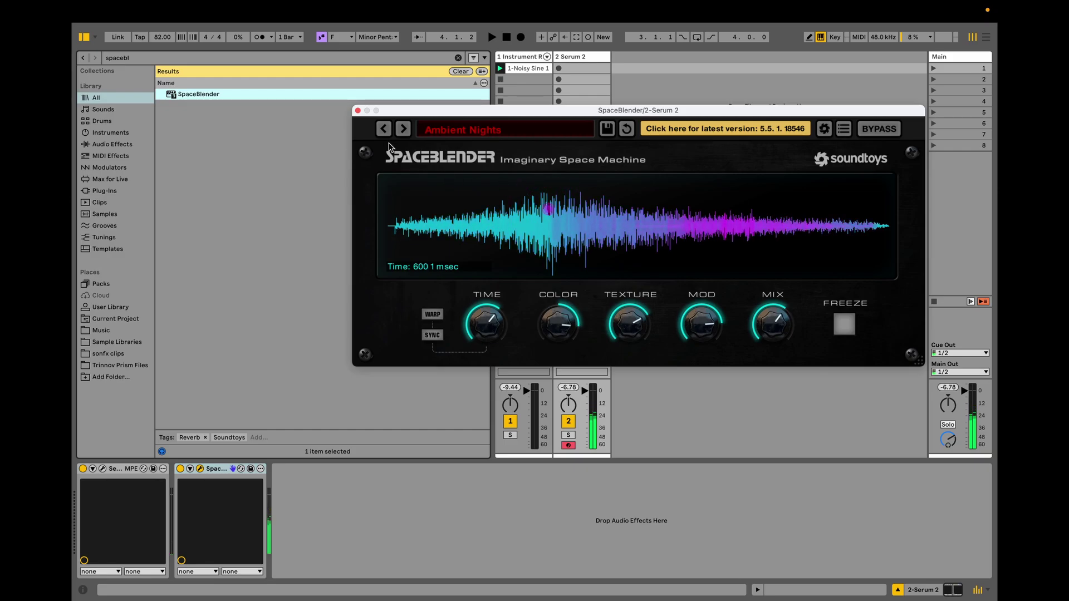
left_click(358, 111)
- Create an empty MIDI clip in the Serum 2 track's first slot, enlarge the note editor, and set the loop length to 8 bars
double_click(589, 68)
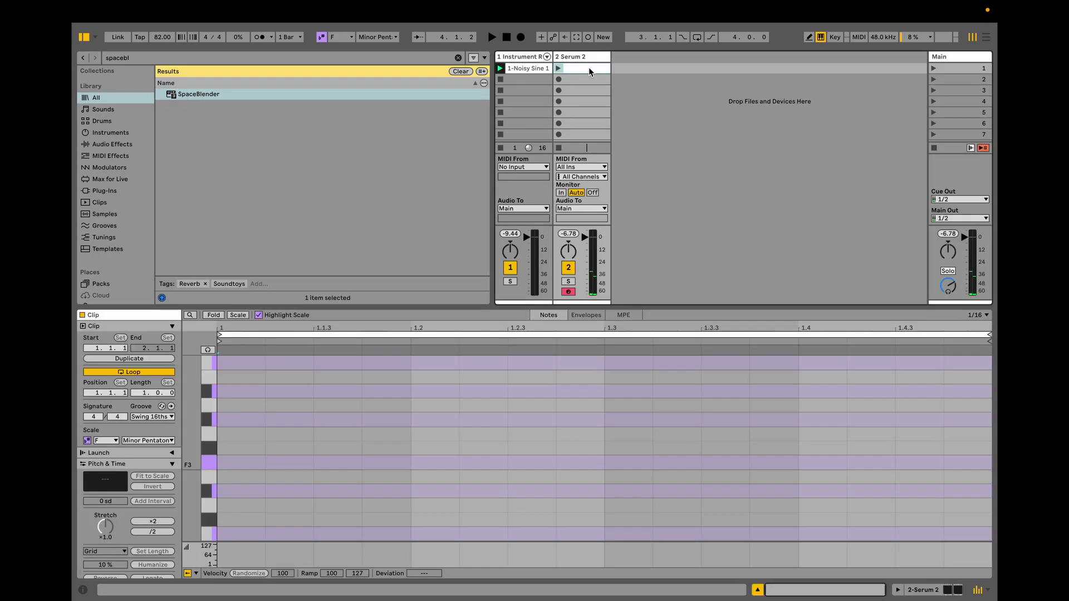
left_click_drag(499, 307, 499, 217)
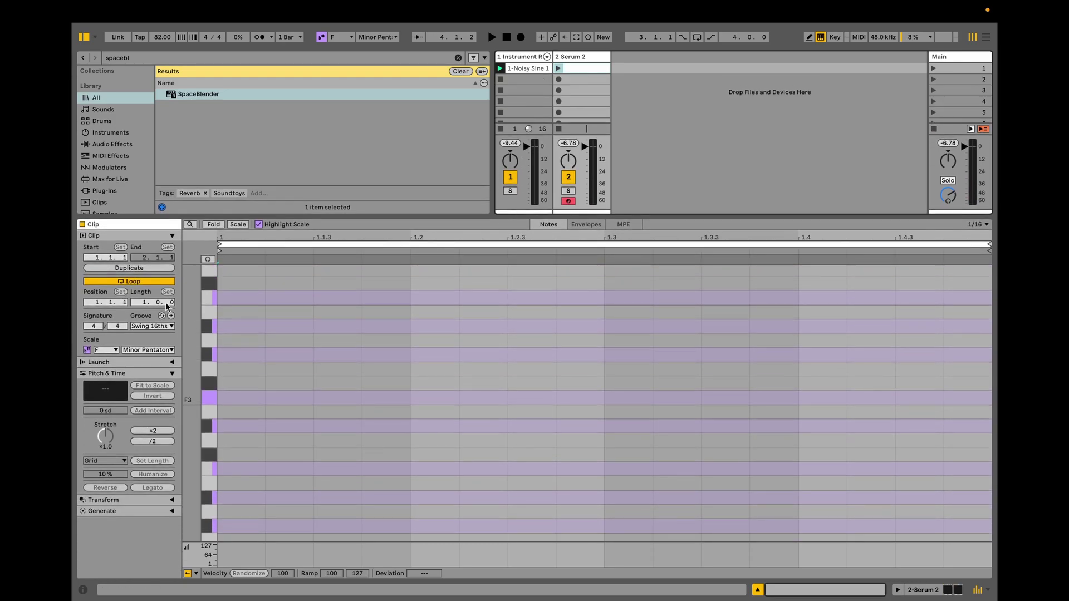
left_click(149, 304)
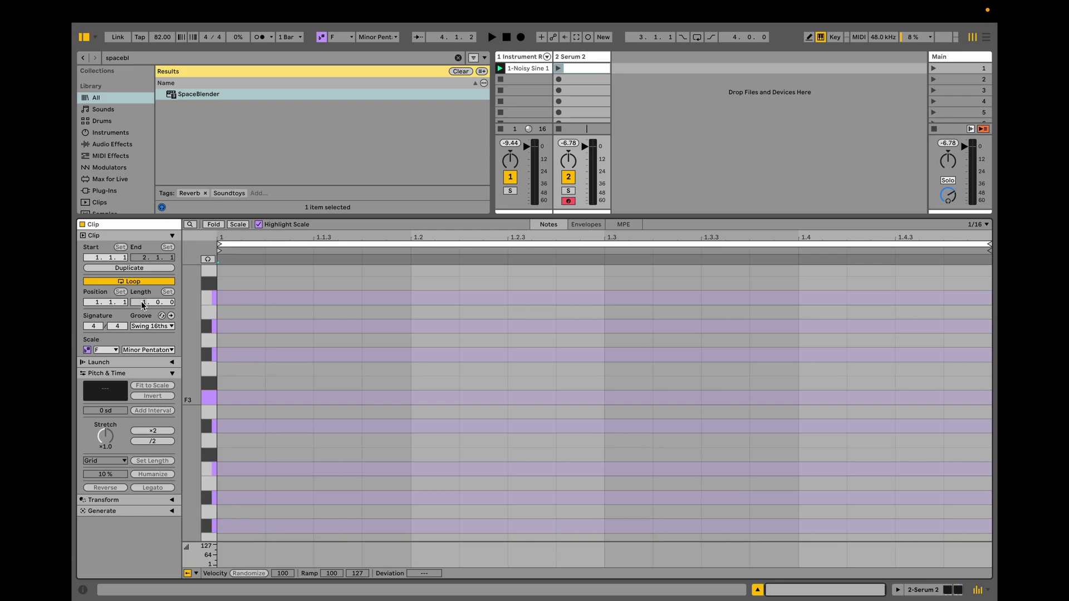
left_click_drag(143, 304, 143, 284)
- Widen the clip's note grid to two bars and enable Draw mode
left_click(258, 379)
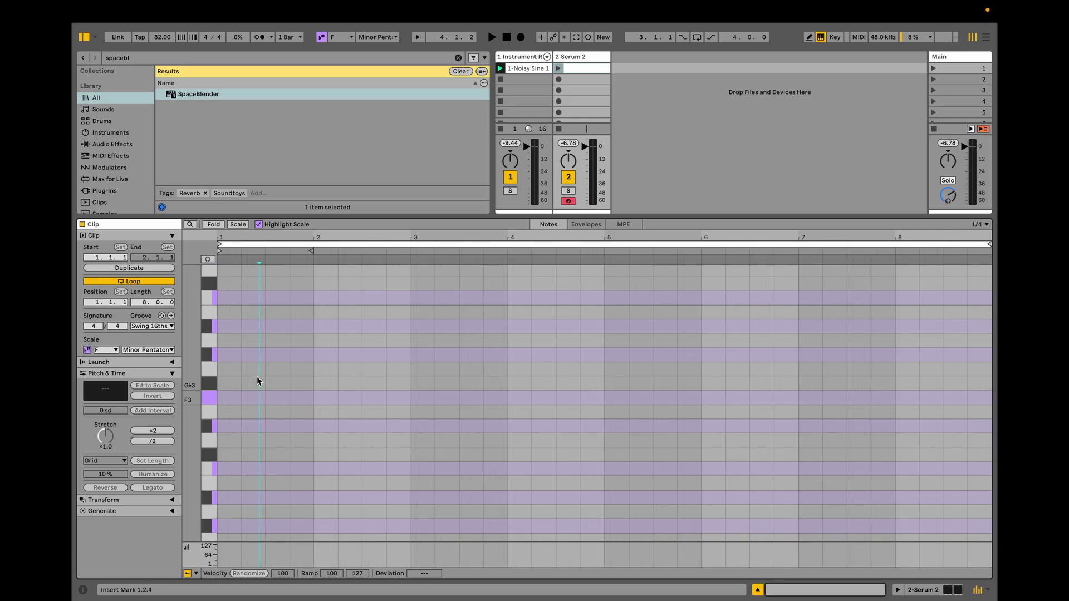
key("super+2")
key("super+2")
key("super+2")
key("b")
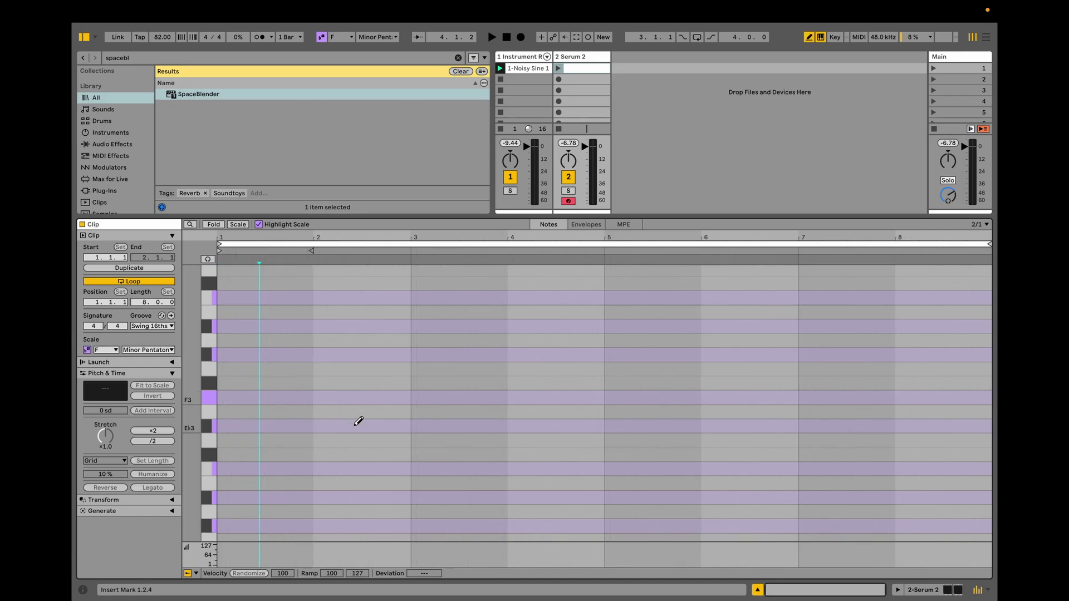
- Draw two-bar notes F2, A♭2, E♭3 and A♭2 starting at bars 1, 3, 5 and 7, and leave Draw mode
scroll(361, 423, "down", 3)
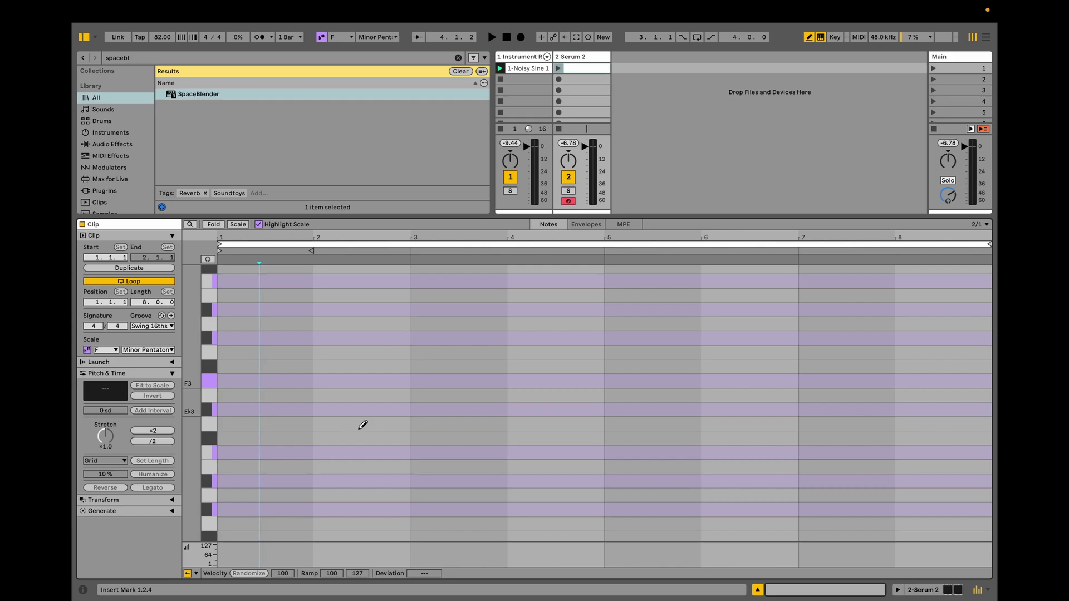
scroll(299, 391, "down", 2)
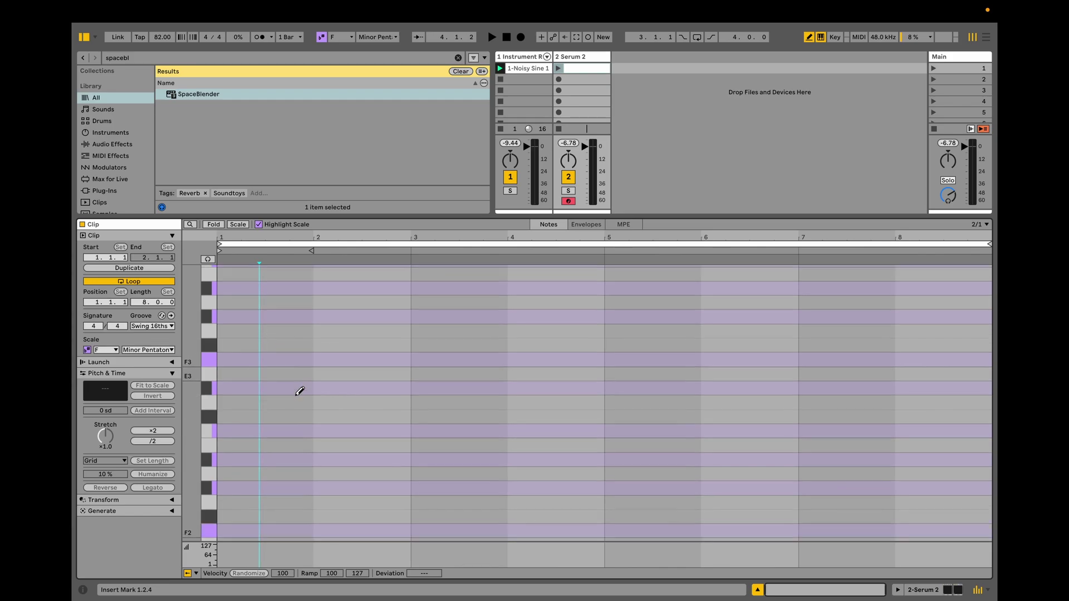
scroll(299, 391, "down", 10)
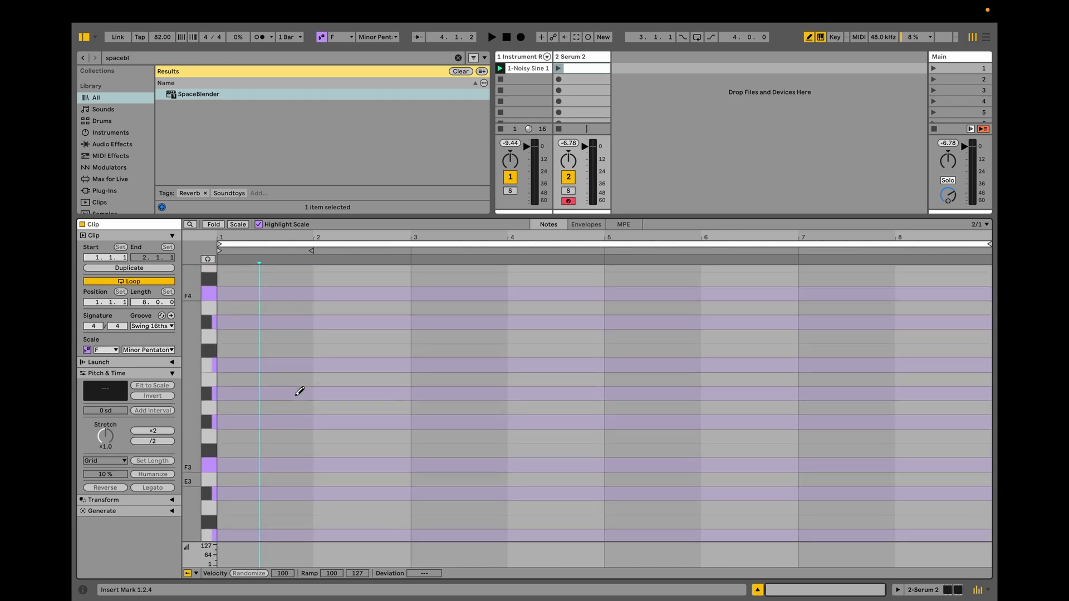
scroll(299, 391, "up", 4)
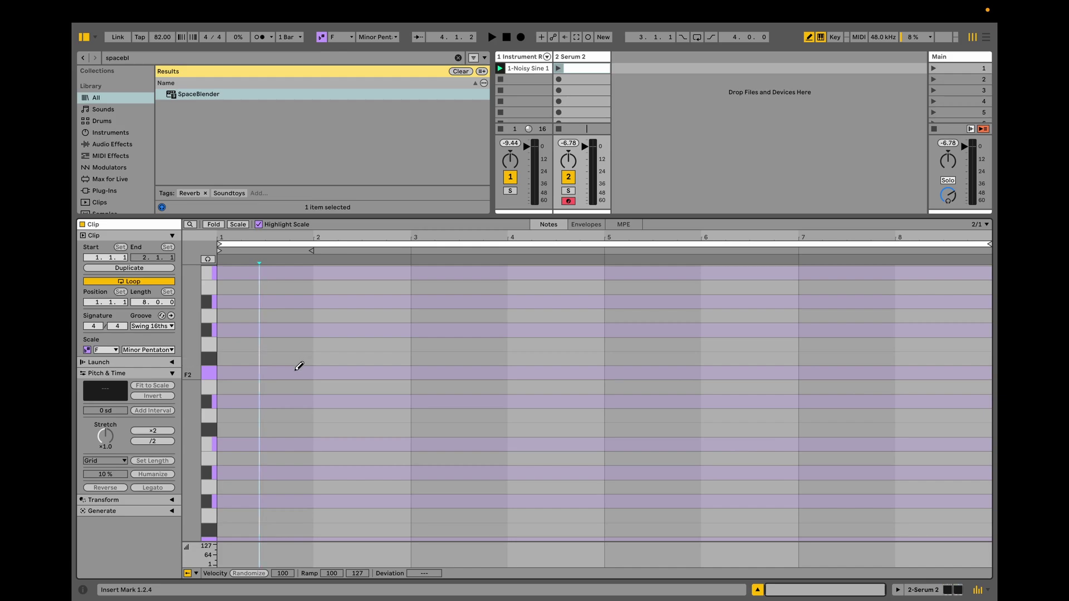
left_click(301, 372)
scroll(424, 351, "up", 4)
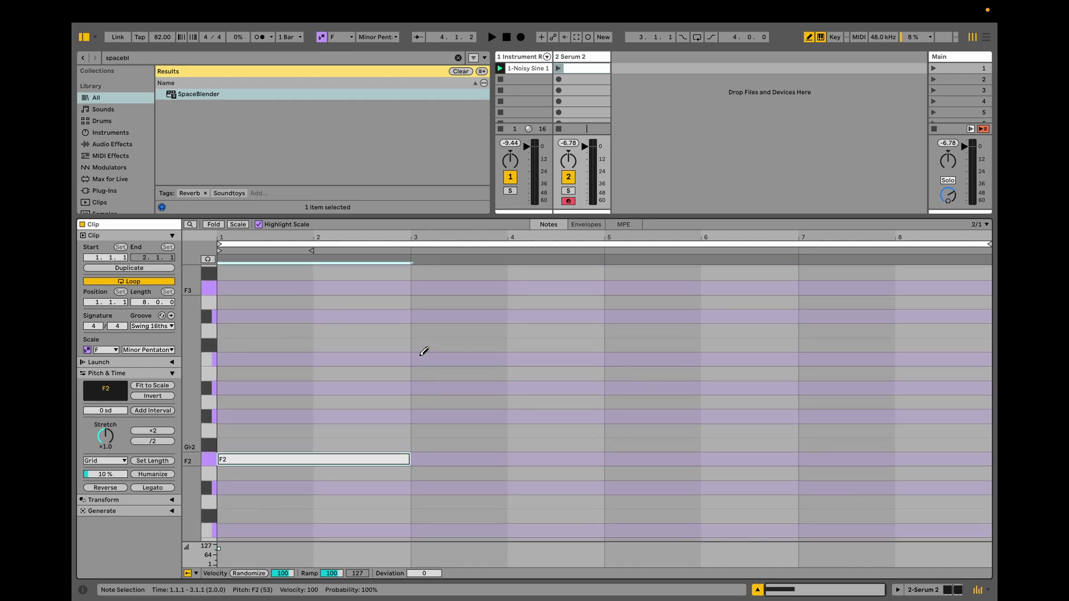
left_click(445, 412)
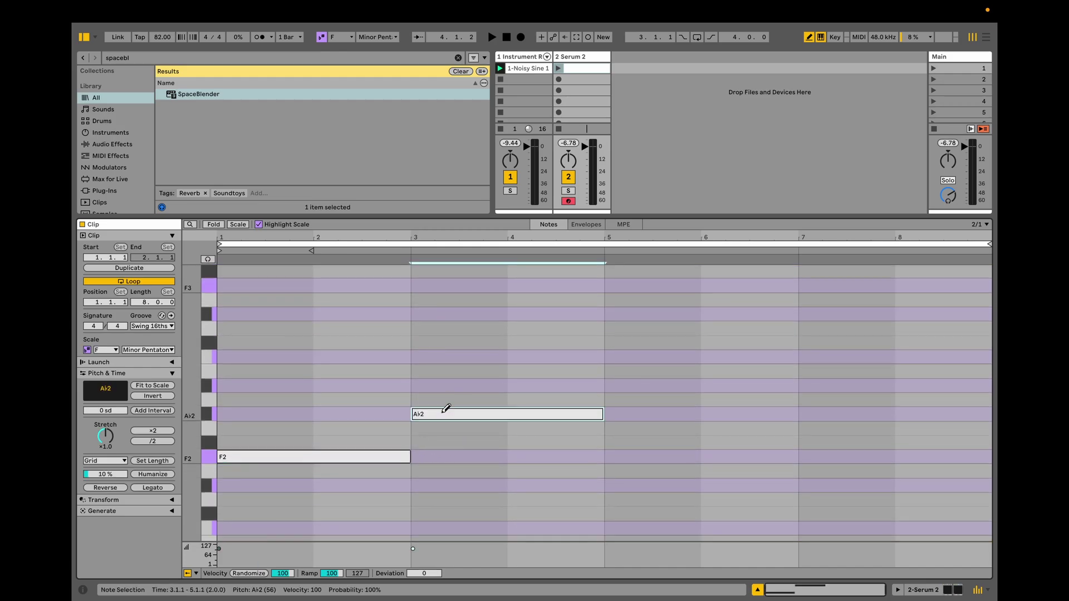
left_click(694, 312)
left_click(812, 410)
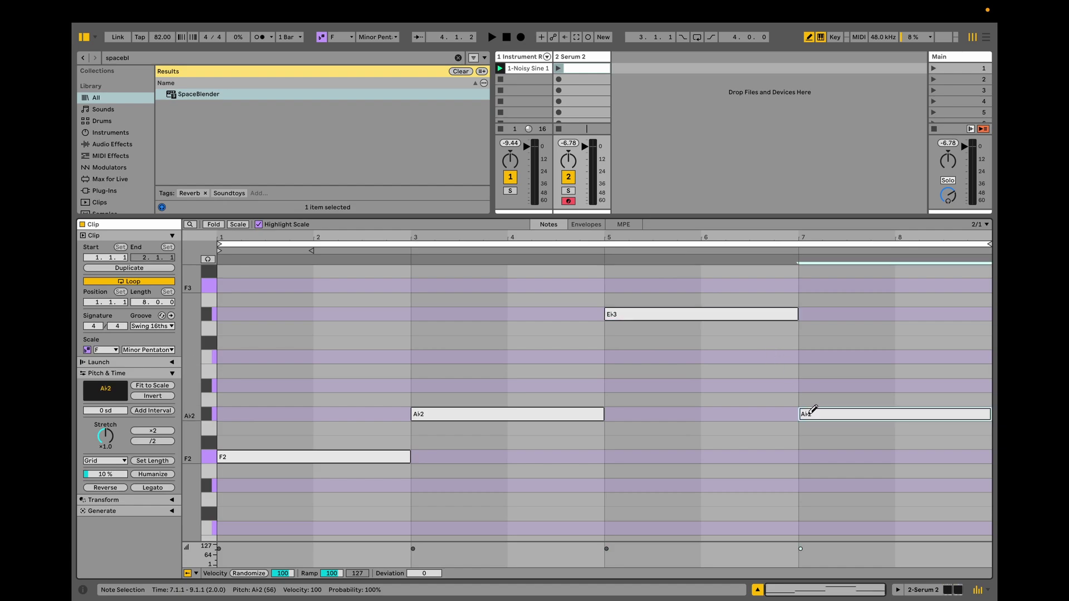
key("b")
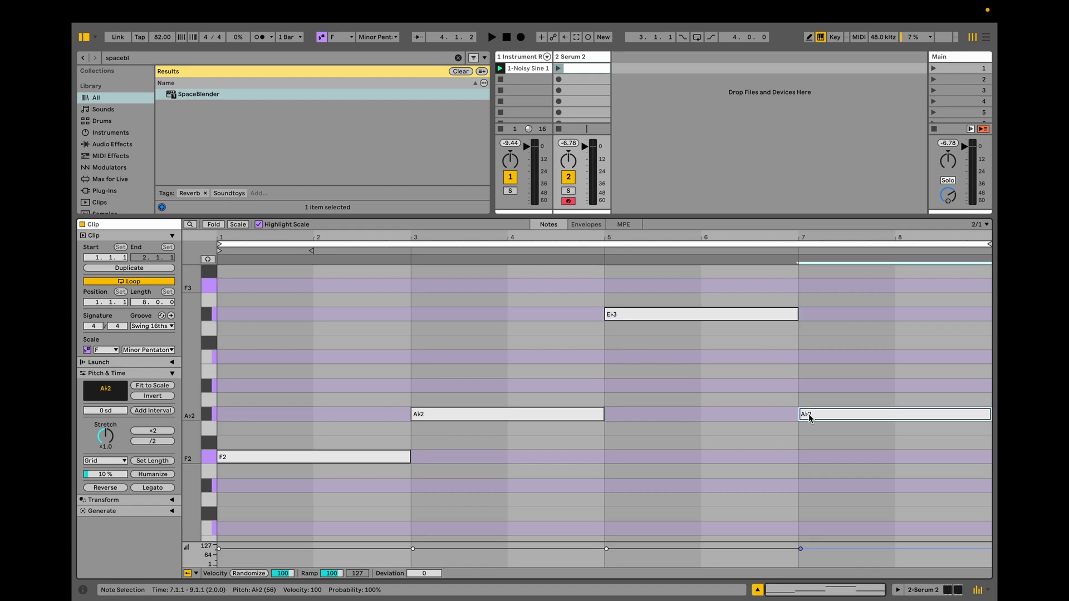
- Duplicate all four notes and transpose the copies up seven semitones, giving C3, E♭3, B♭3 and E♭3
key("super+a")
left_click(808, 415, "super")
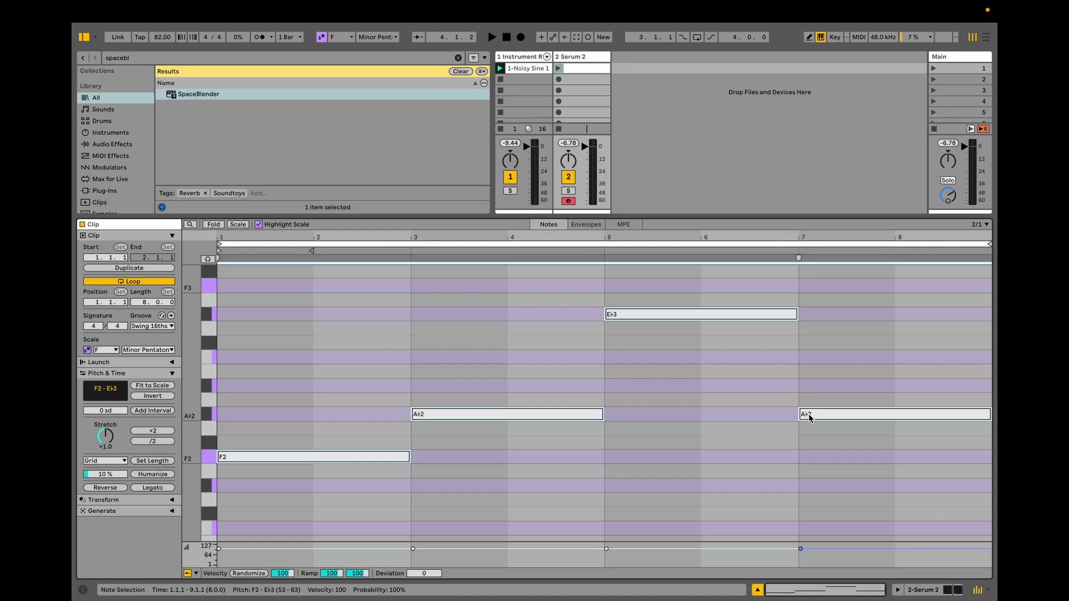
key("alt+Up")
key("Up")
key("Up")
key("Up")
key("Up")
key("Up")
key("Up")
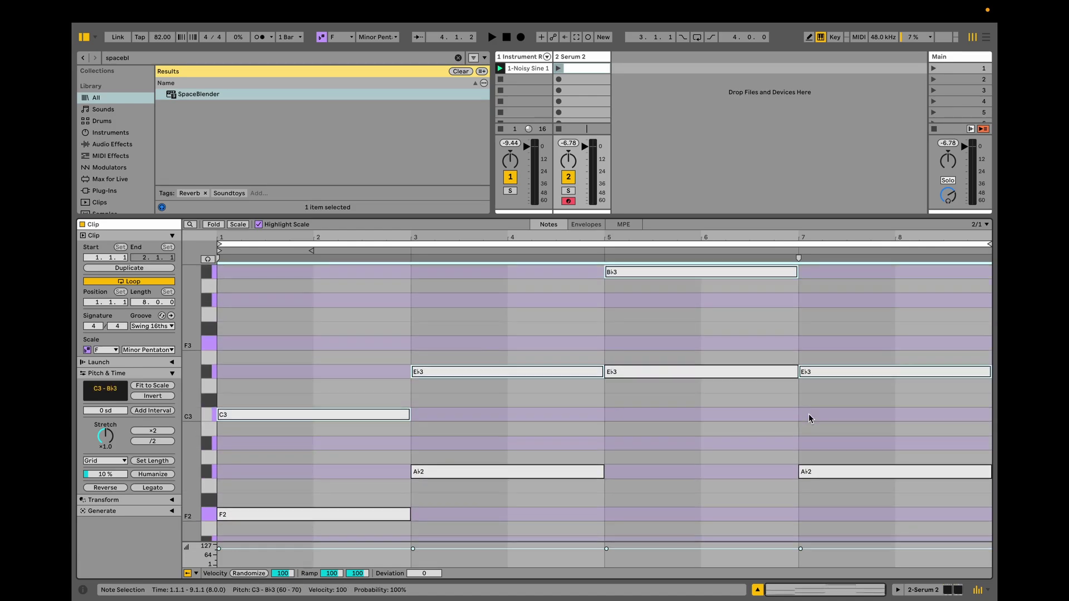
- Transpose the B♭3 note at bar 5 down one octave to B♭2
left_click(747, 363)
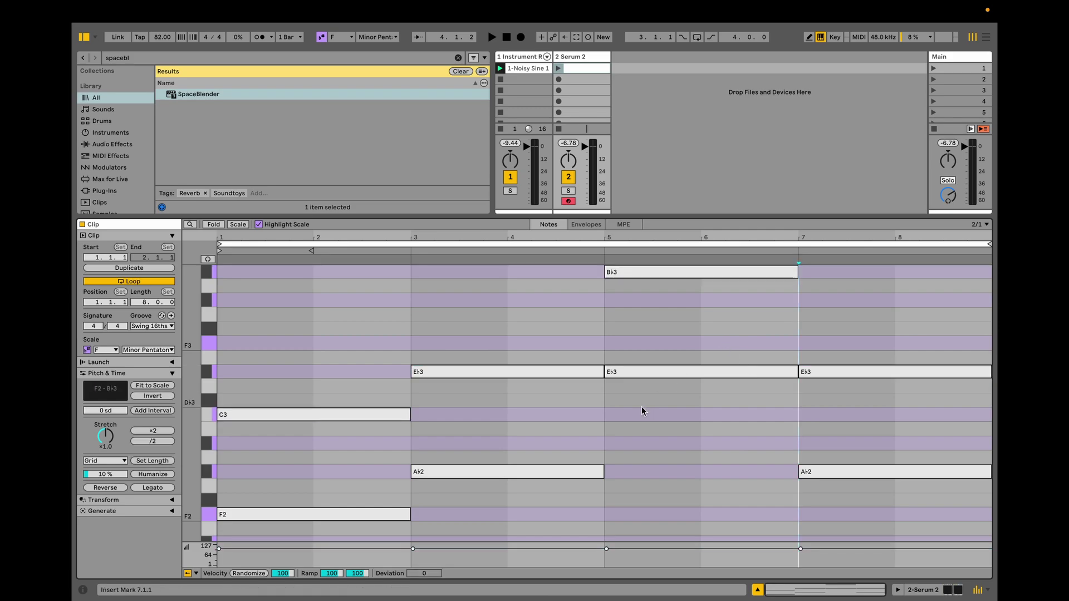
left_click_drag(195, 377, 255, 355)
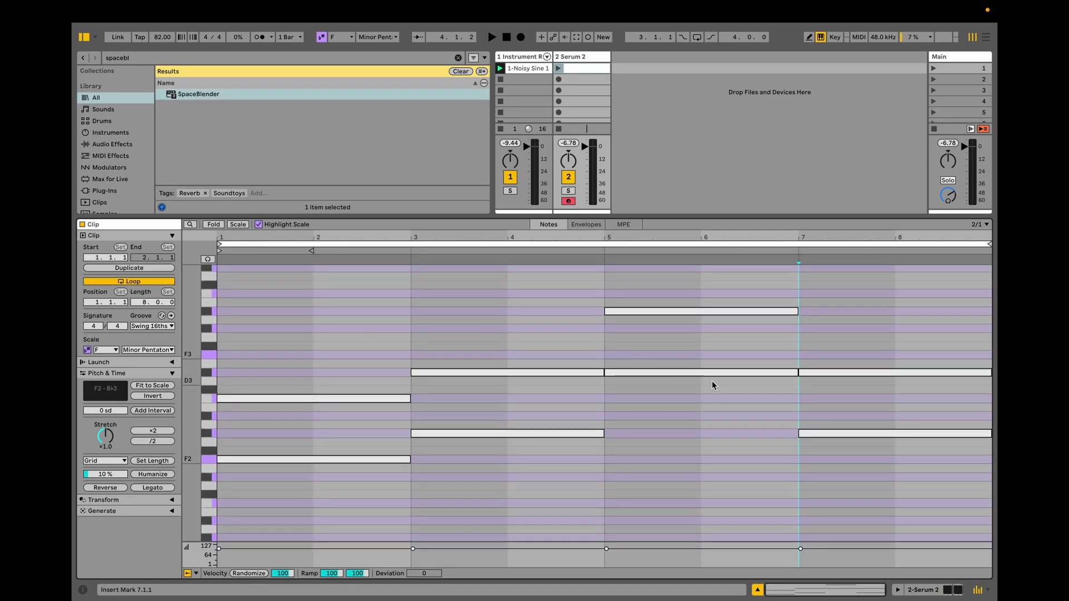
left_click(688, 314)
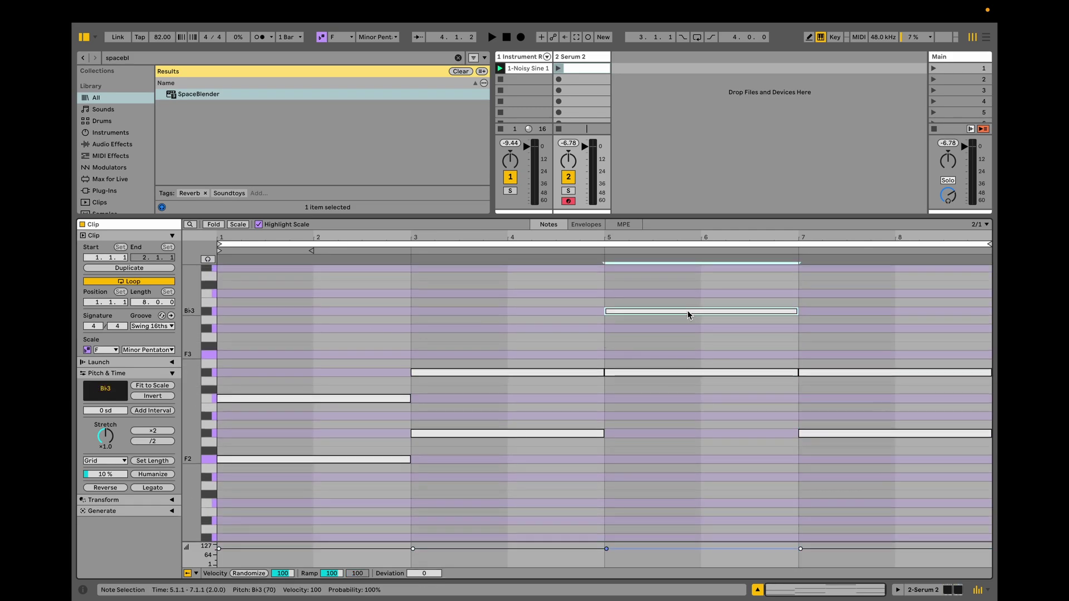
key("shift+Down")
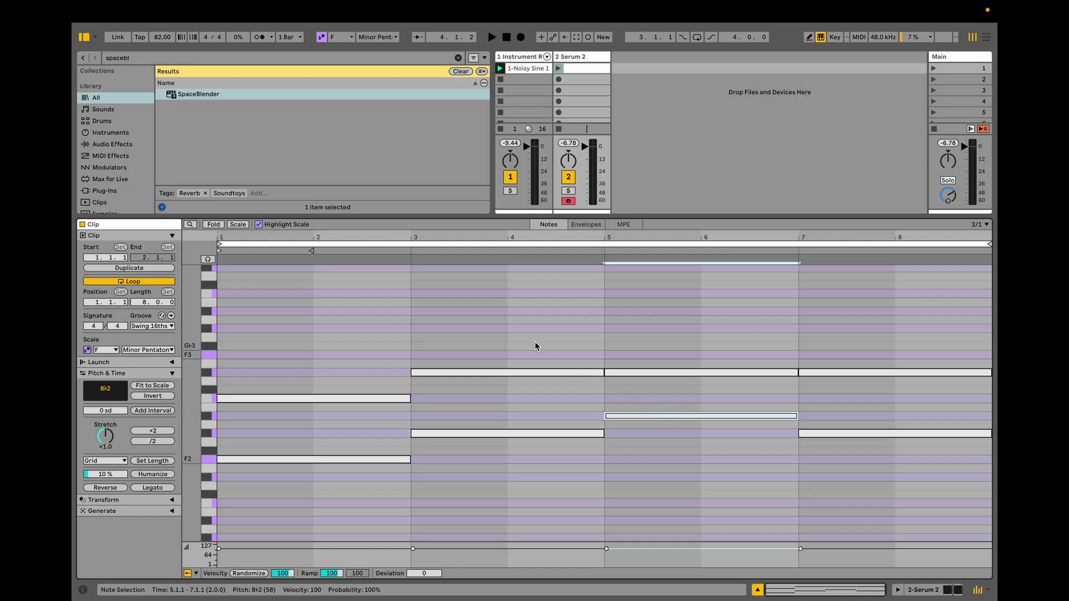
- Narrow the clip's note grid to 1/2 and choose the Seed generator for the clip
key("super+1")
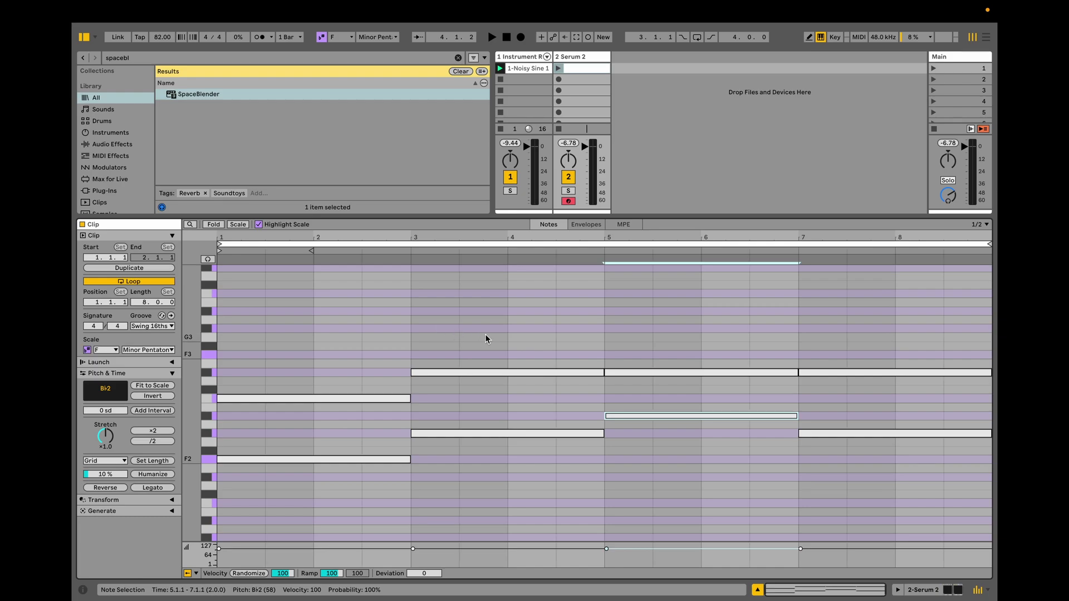
left_click(674, 340)
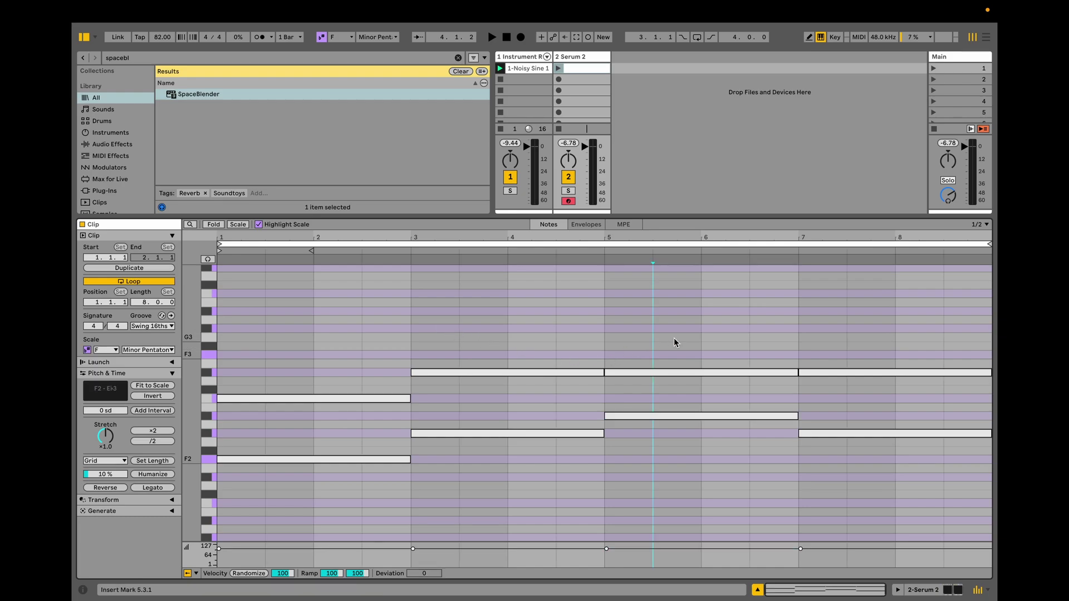
left_click(172, 511)
left_click(159, 472)
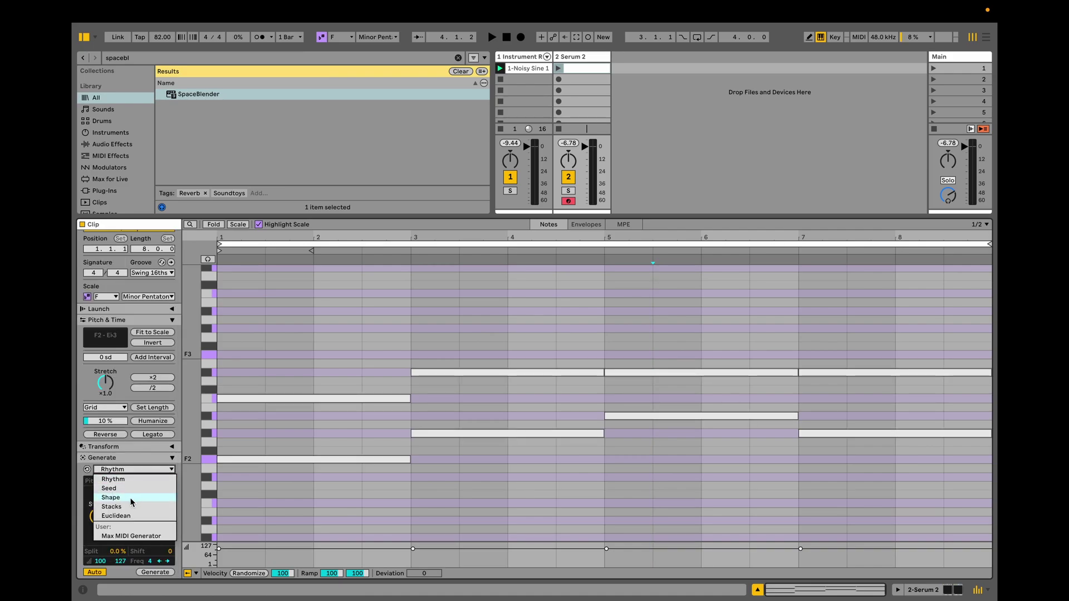
left_click(127, 490)
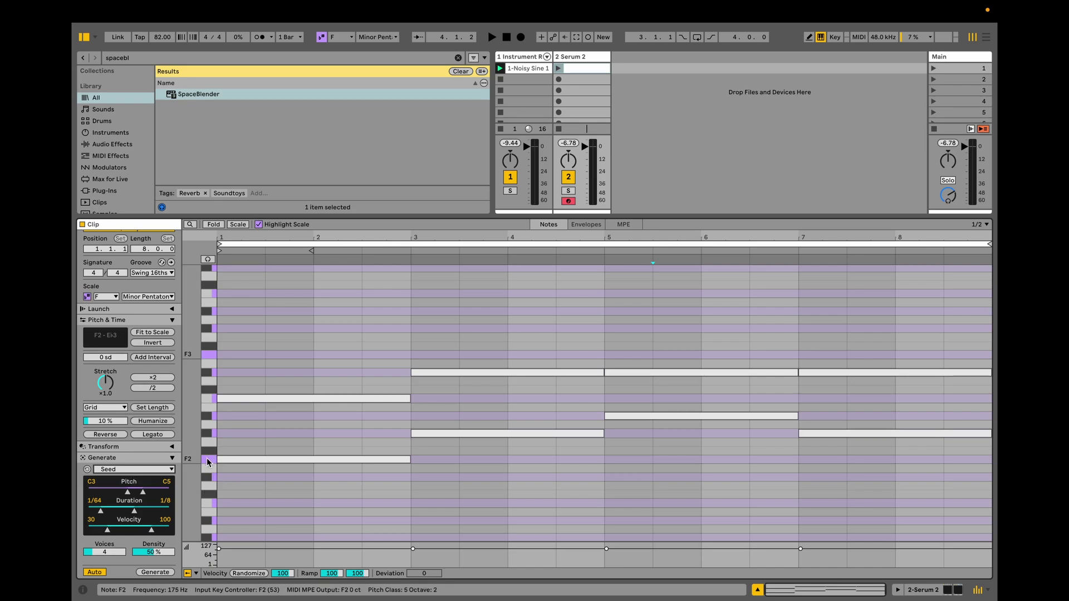
- Set the Seed generator's pitch range to F2–F4 and clear the note selection
scroll(207, 462, "up", 2)
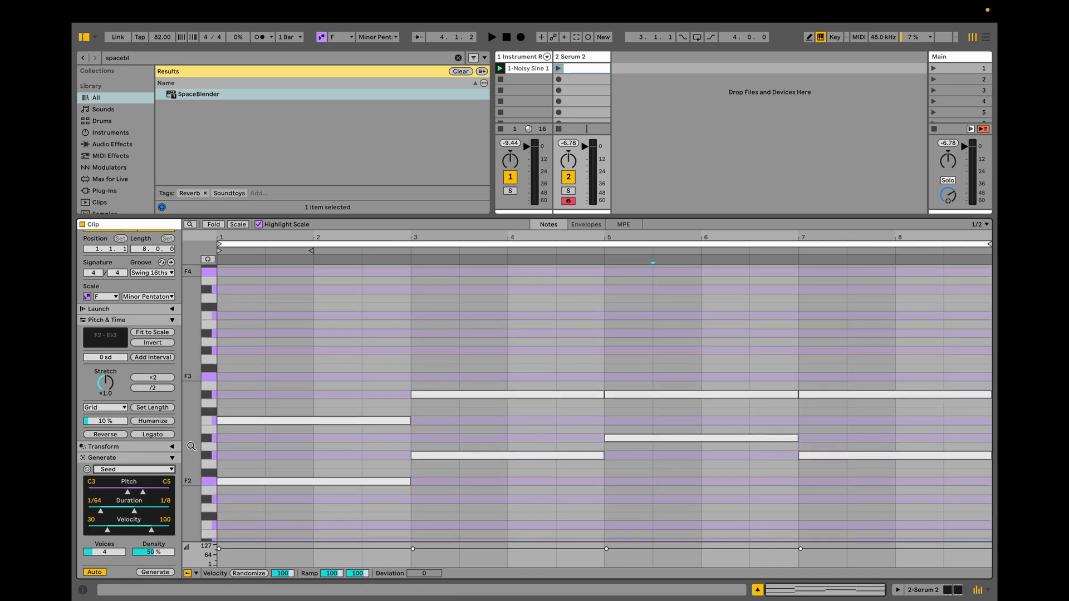
left_click_drag(191, 446, 207, 535)
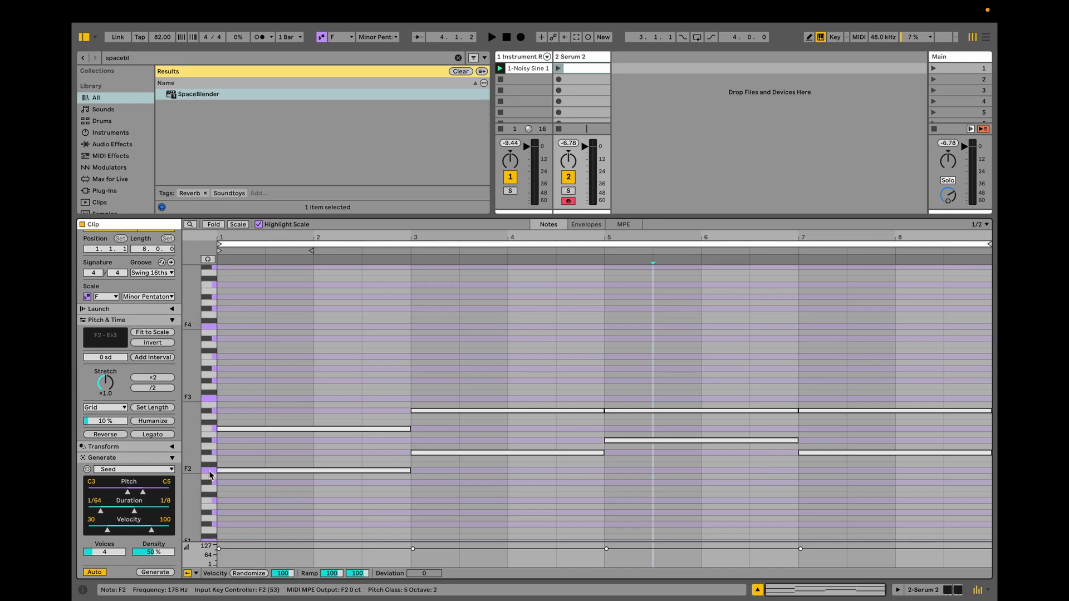
left_click_drag(211, 474, 204, 329)
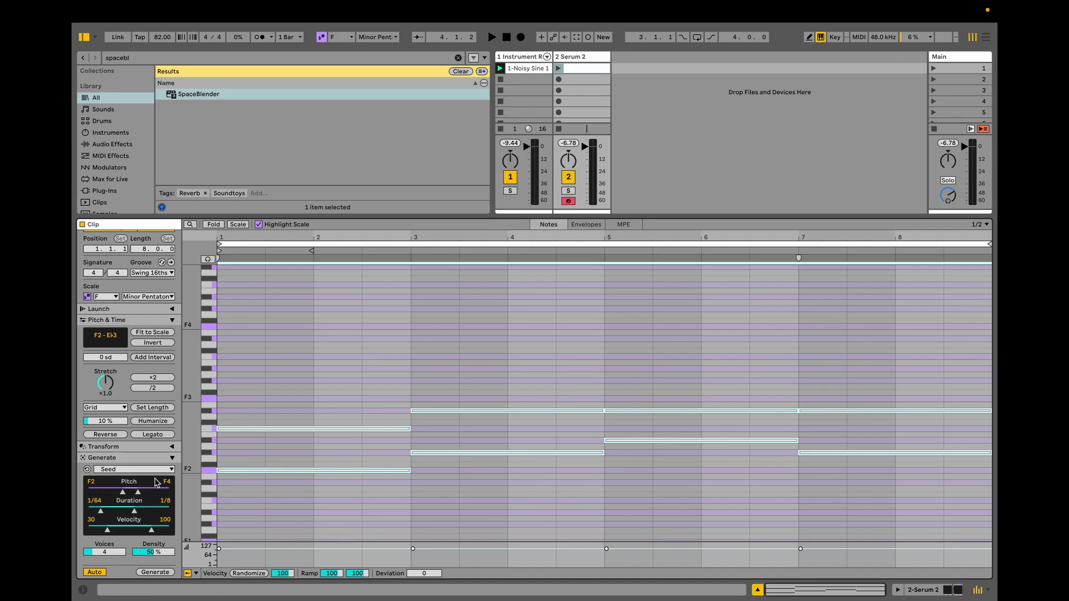
left_click(306, 439)
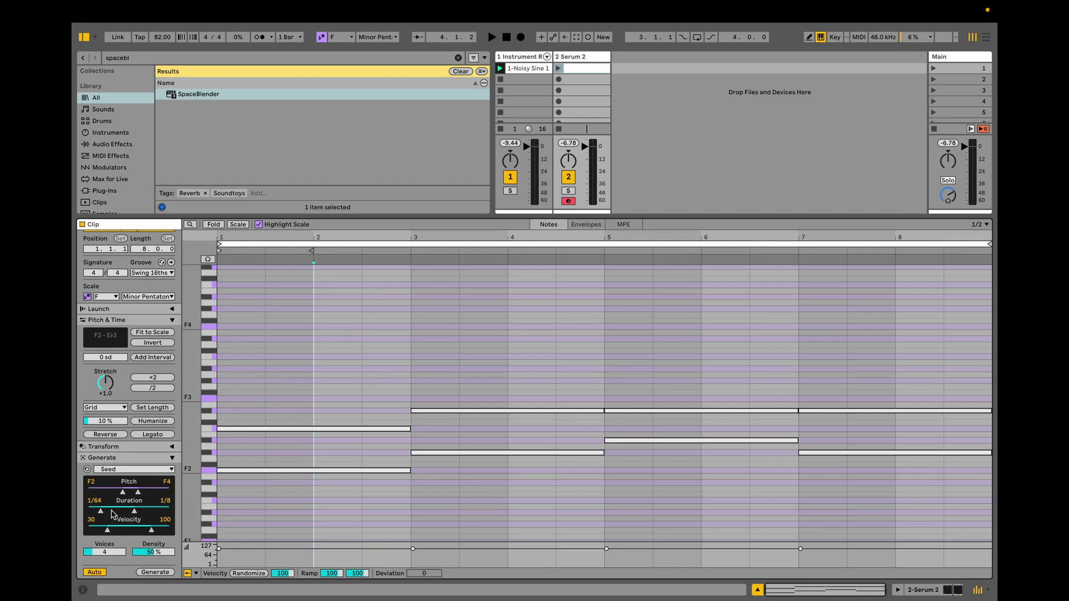
- Generate Seed notes in the clip with a duration range of 1/2 to 1 and a density of 66%
left_click_drag(113, 512, 160, 510)
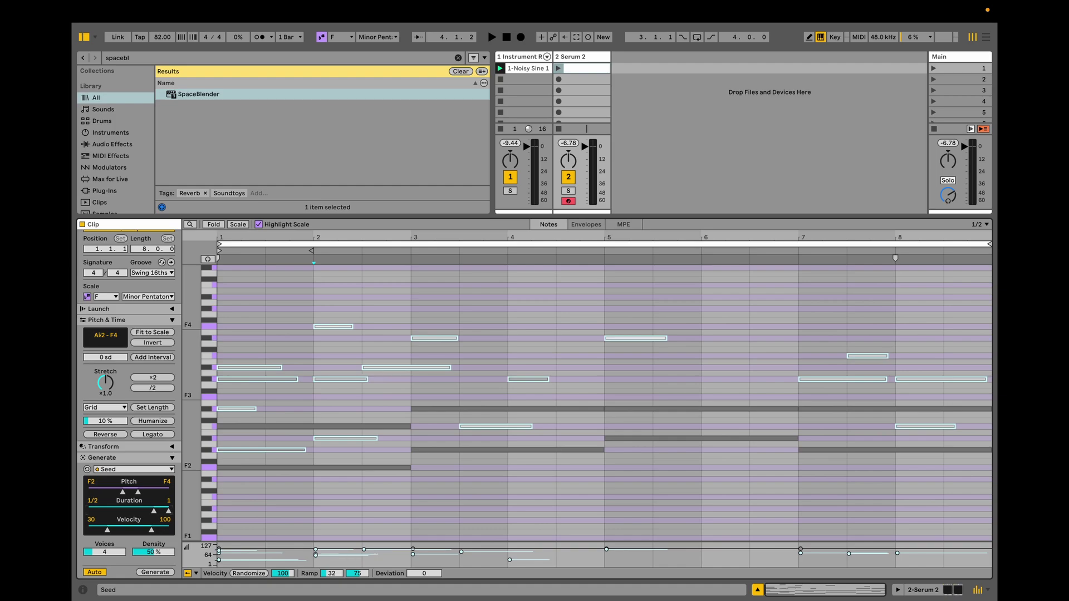
left_click_drag(161, 510, 153, 510)
left_click_drag(152, 552, 151, 543)
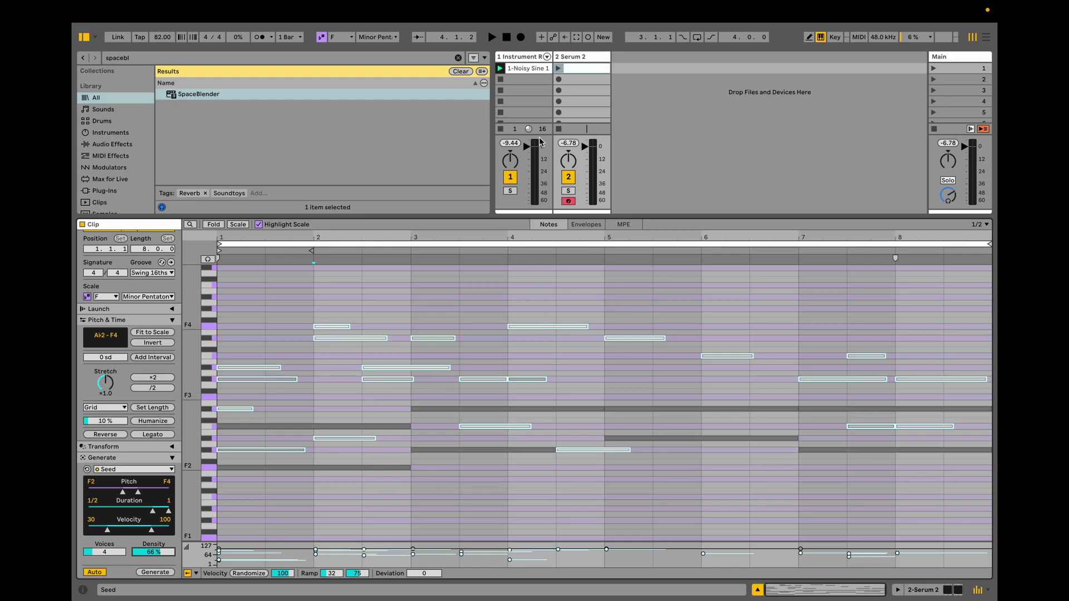
- Add a Utility device after SpaceBlender on the Serum 2 track and set its gain to -10 dB
double_click(577, 62)
left_click(462, 438)
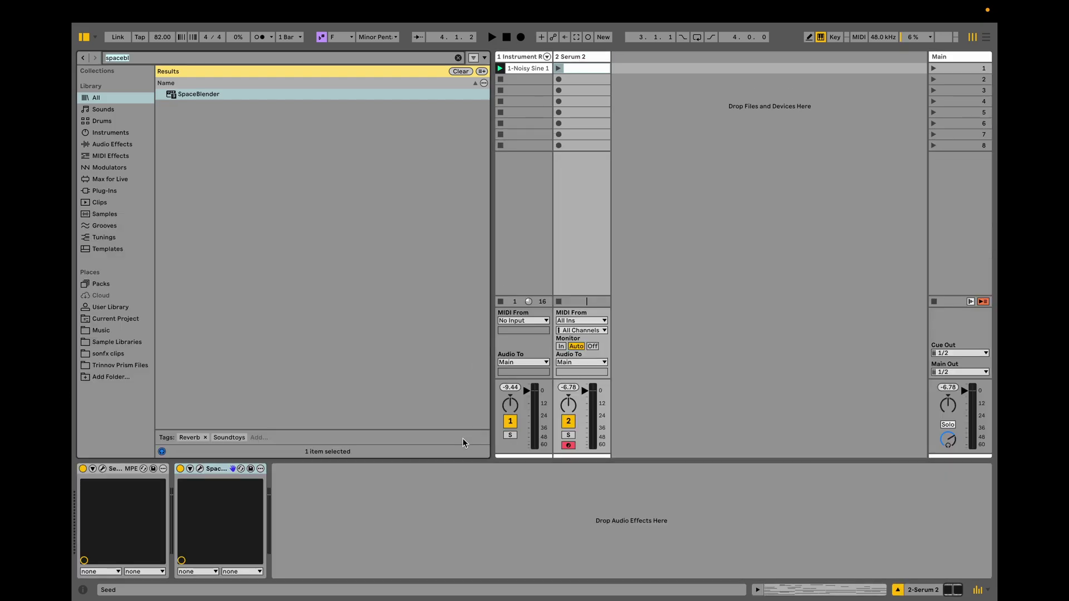
type("ut")
key("Down")
key("Return")
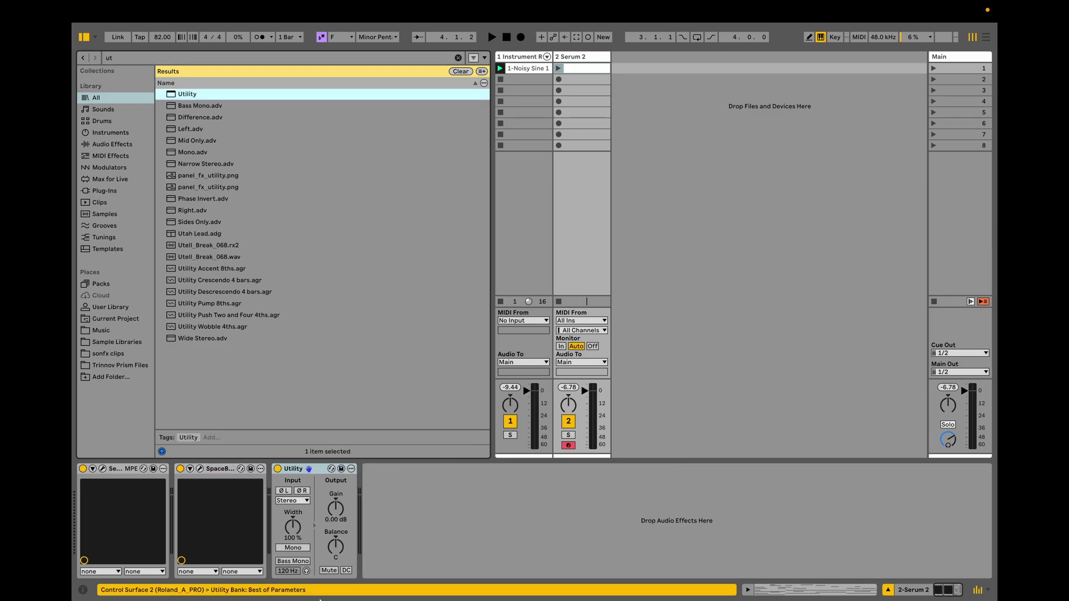
left_click(333, 512)
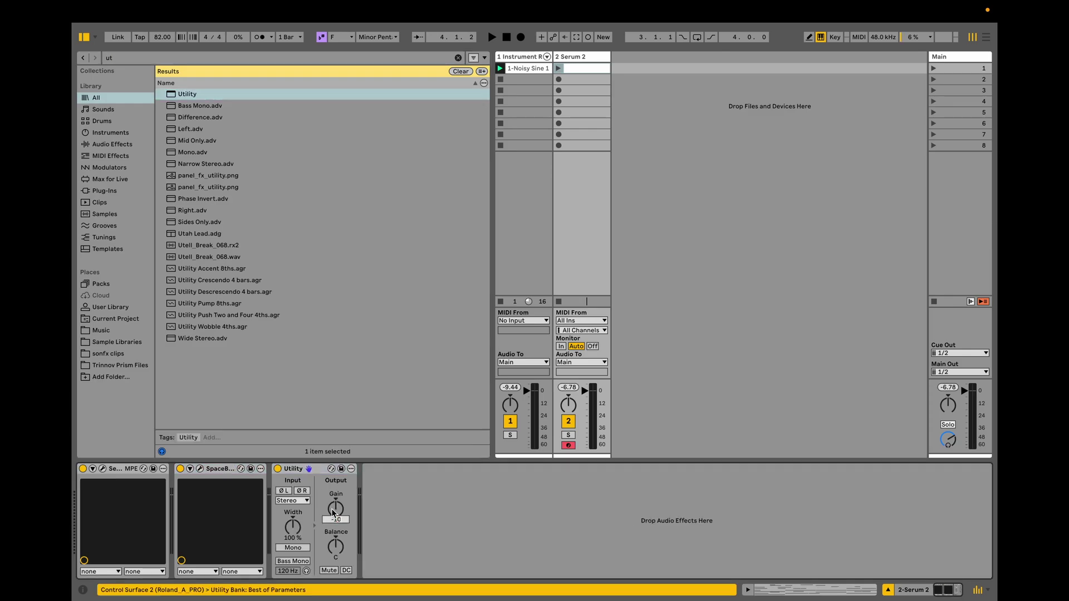
type("-10")
key("Return")
- Audition the Serum 2 clip with its notes in view and lower the Utility gain to -15 dB
left_click(559, 69)
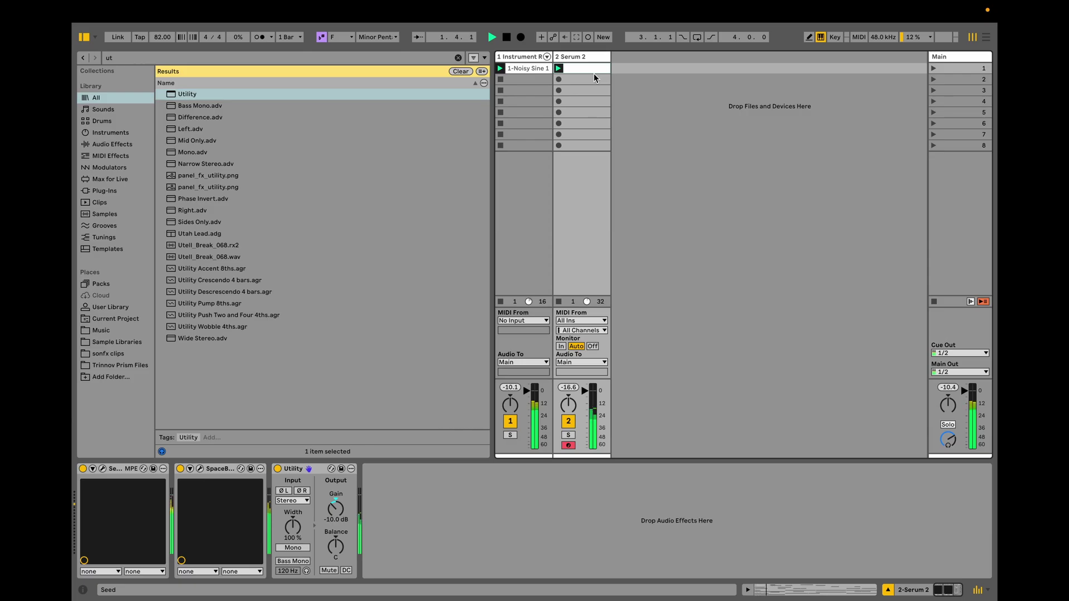
left_click(747, 589)
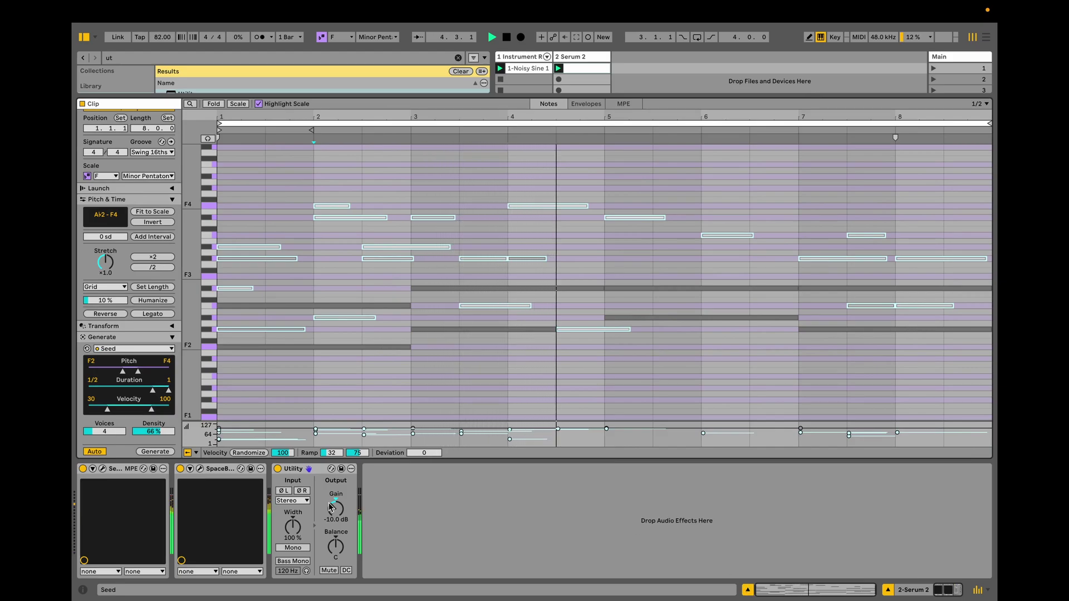
left_click_drag(332, 507, 335, 513)
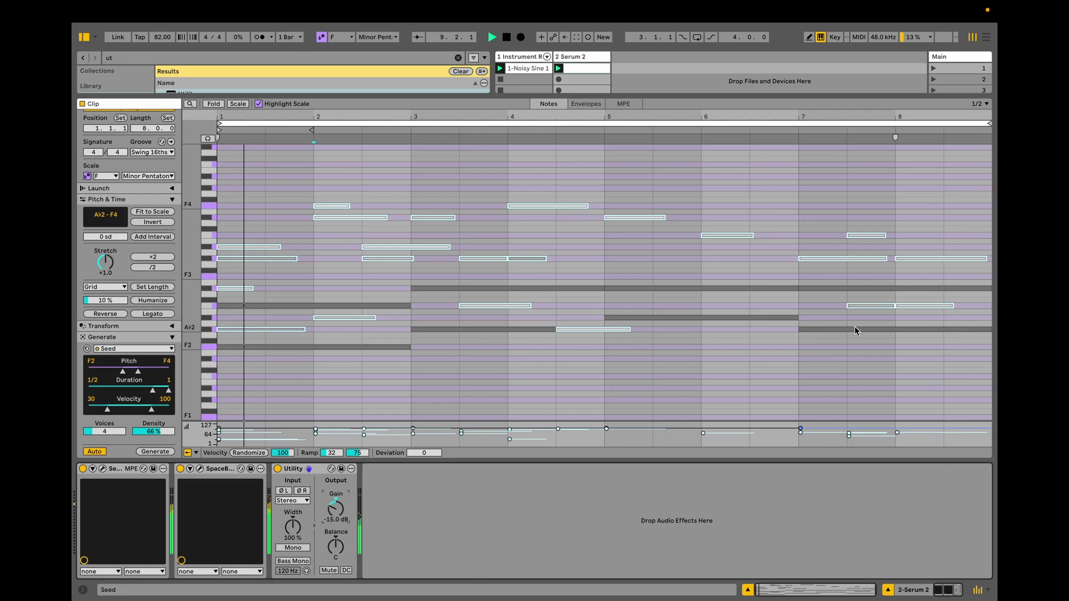
left_click(506, 37)
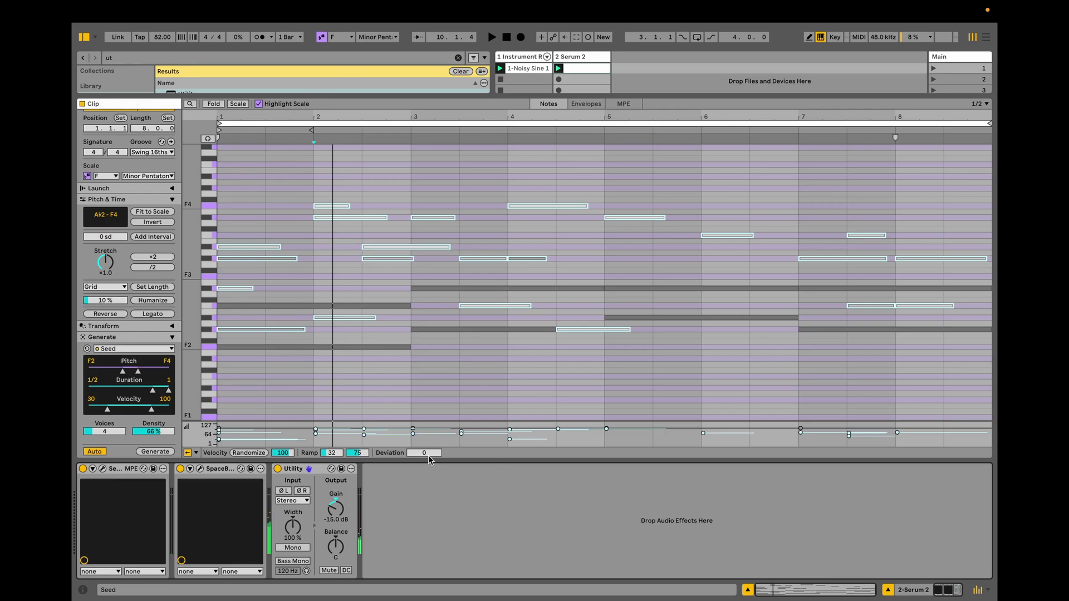
- Apply a negative velocity deviation to the generated notes, then show their chance values and randomize them by 50%
left_click_drag(424, 453, 425, 471)
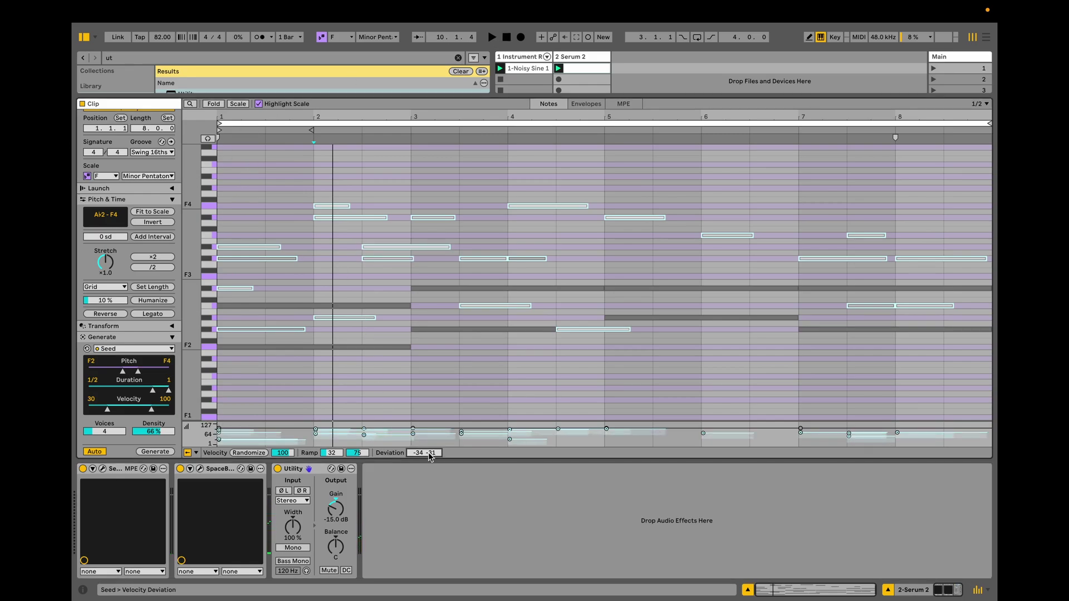
left_click(196, 454)
left_click(214, 493)
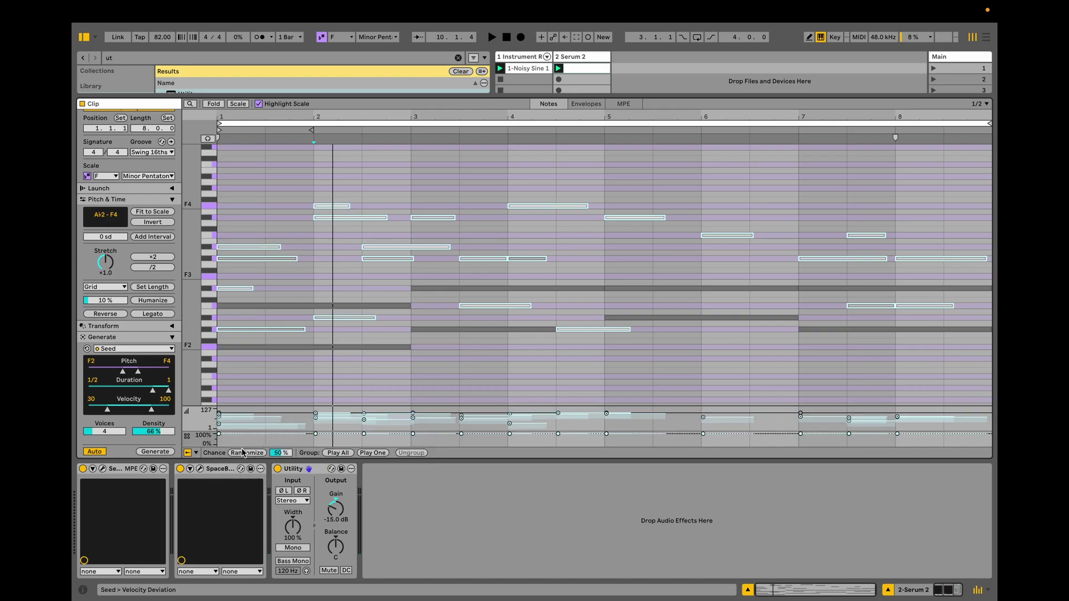
left_click(249, 454)
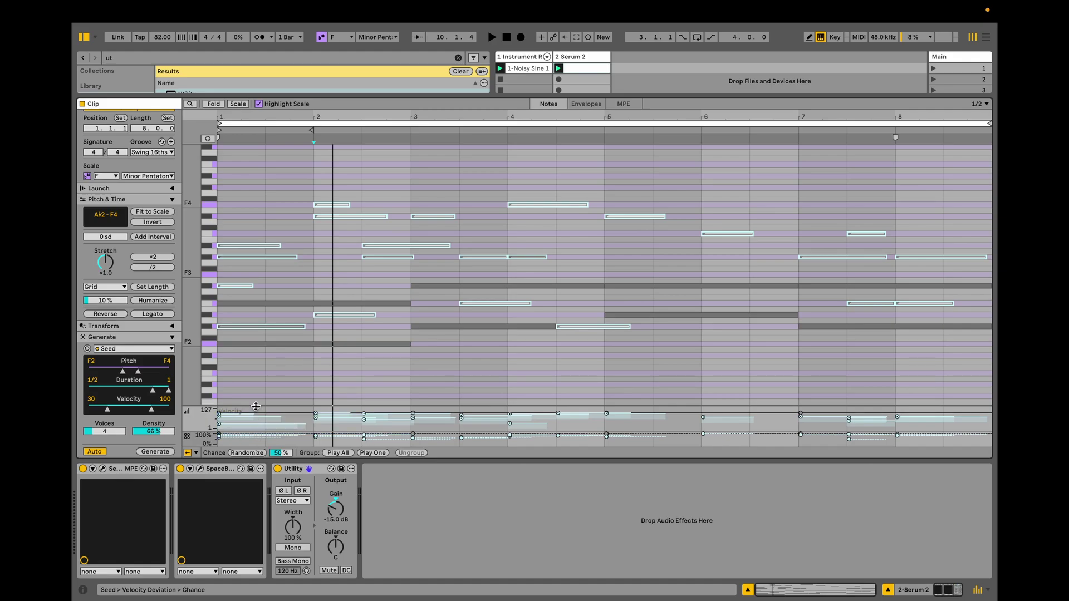
- Lower the chance of all generated notes together to a range of 42% to 81%, leaving the two-bar chord notes out
left_click(261, 426)
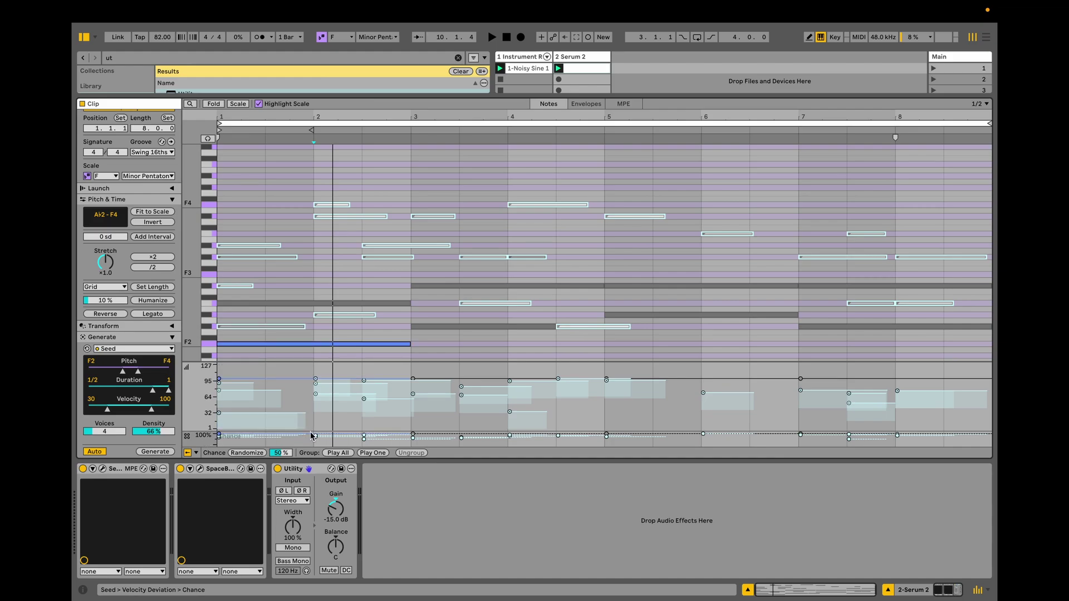
left_click_drag(310, 432, 313, 324)
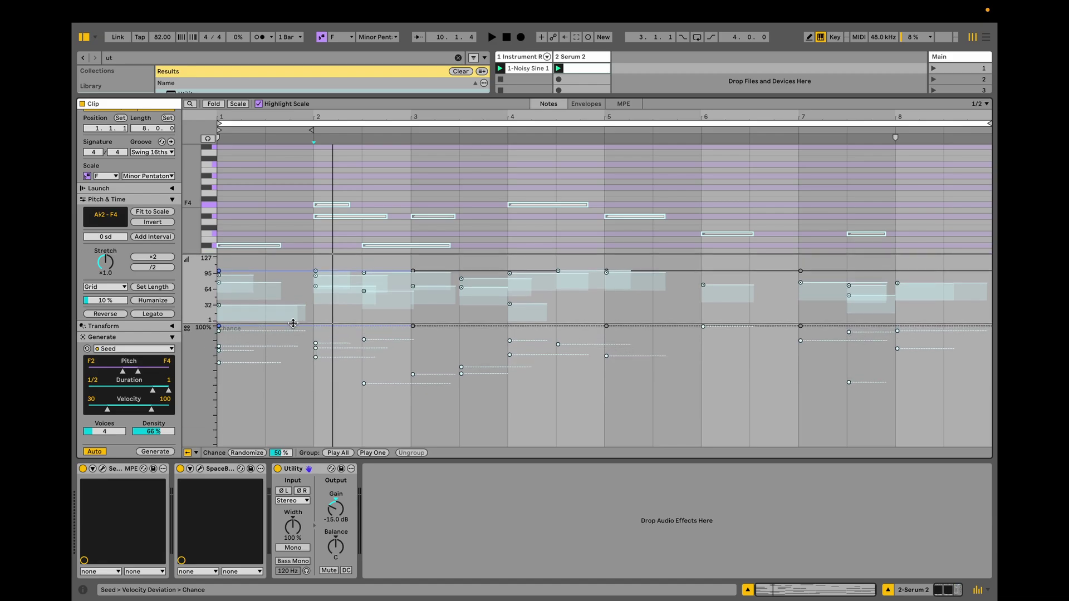
key("super+a")
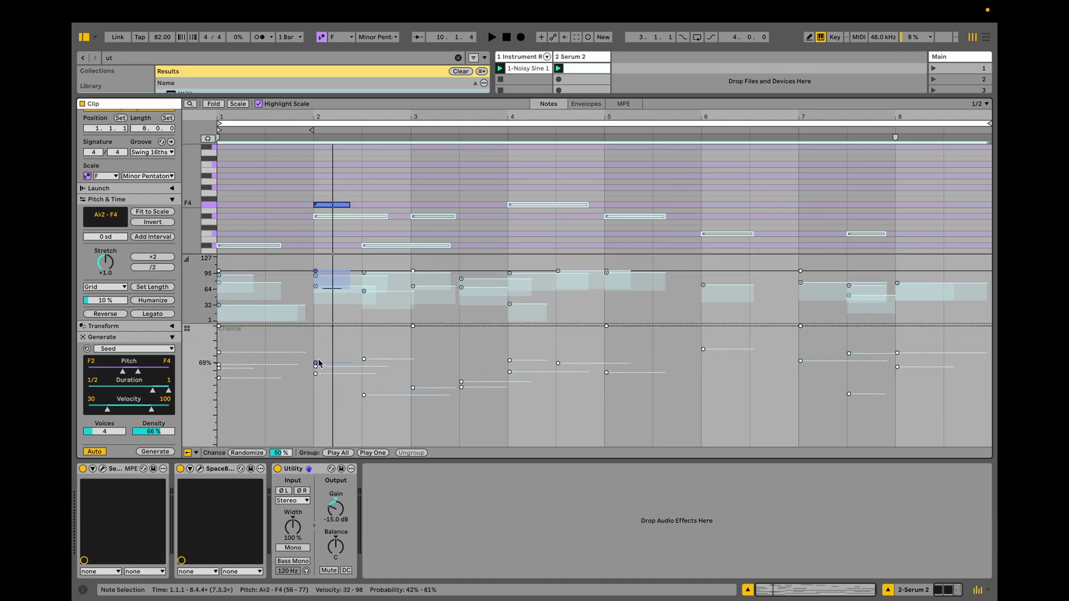
left_click_drag(354, 253, 341, 382)
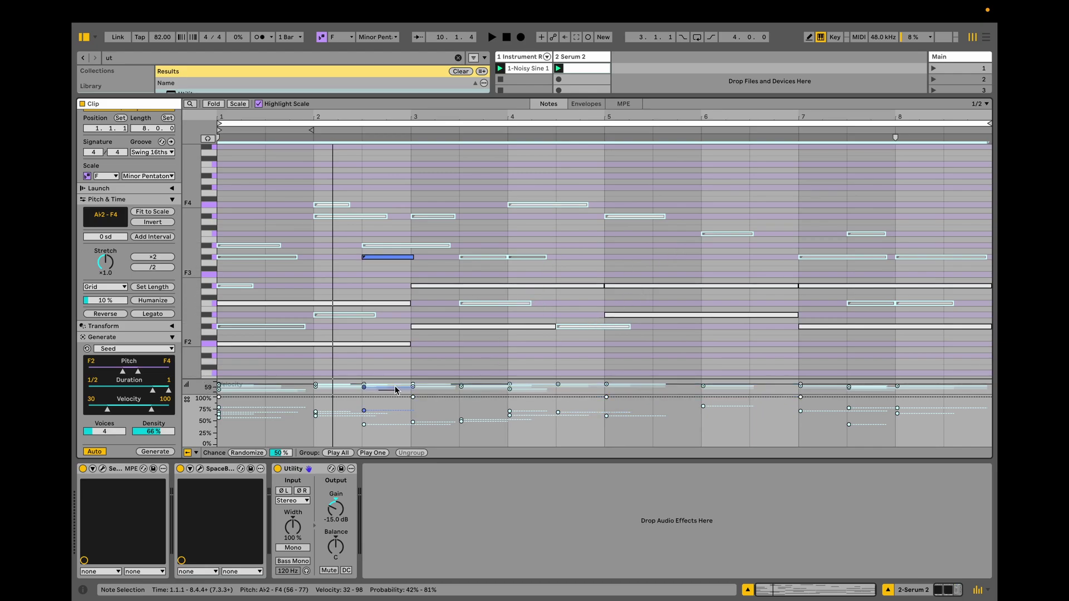
left_click(336, 277)
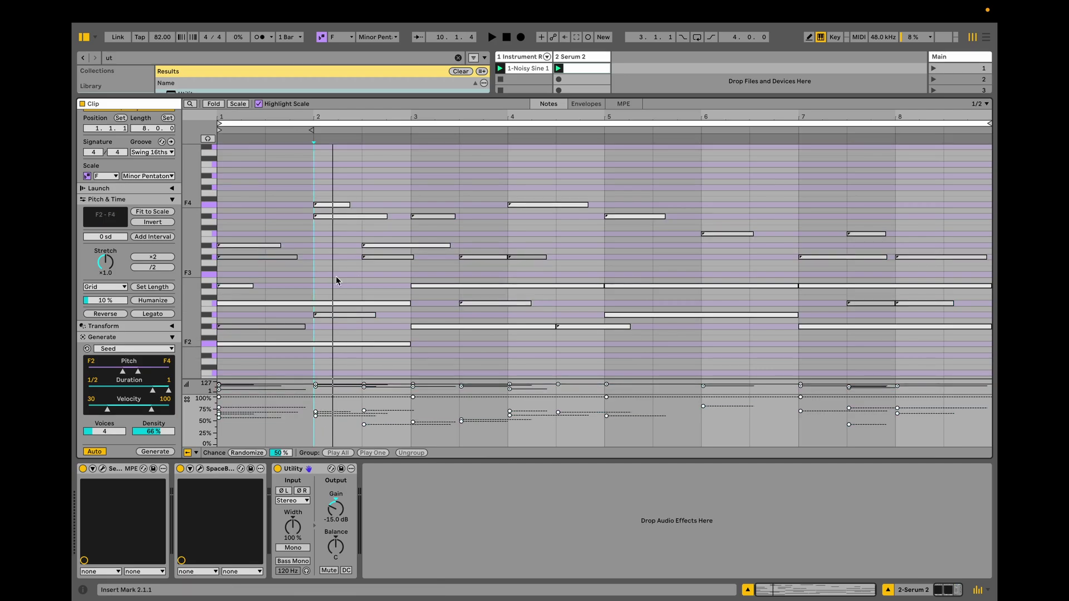
- Delete the short generated E♭3 note at bar 1 and close the clip's note editor
left_click(225, 286)
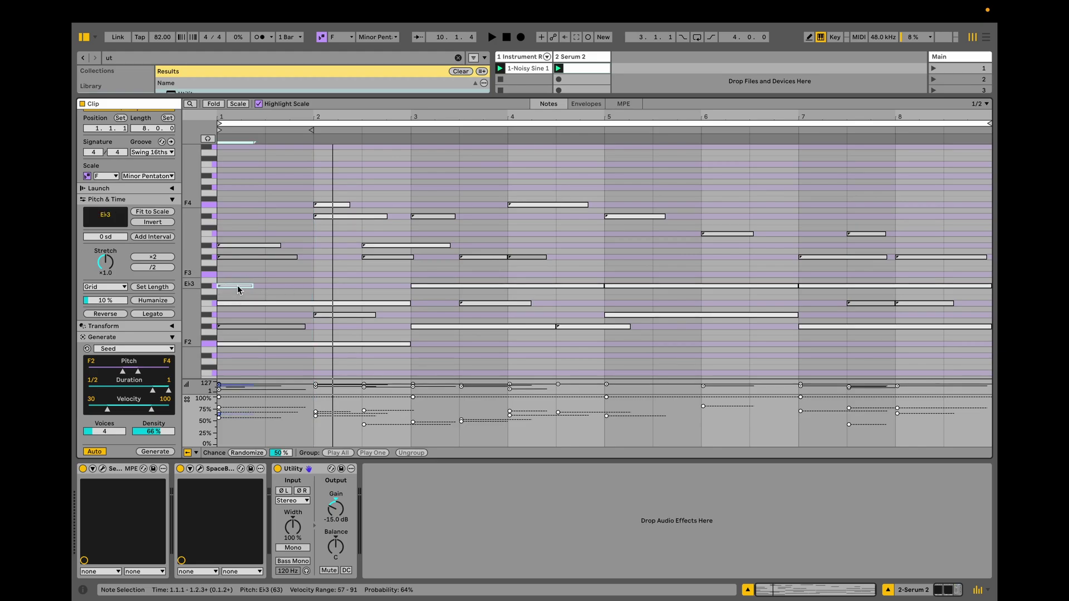
key("Delete")
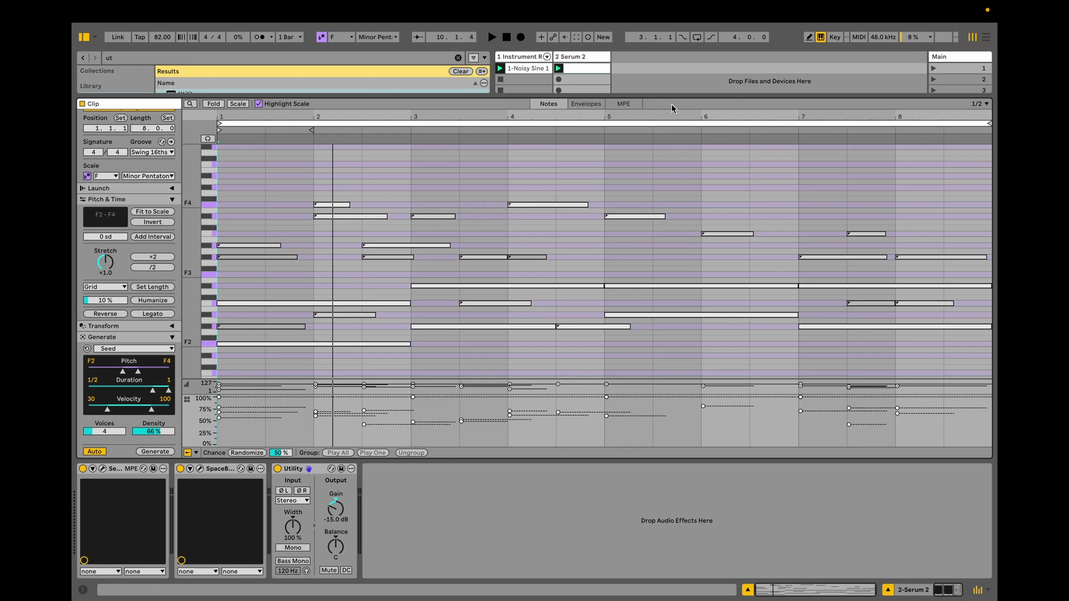
left_click_drag(640, 95, 620, 473)
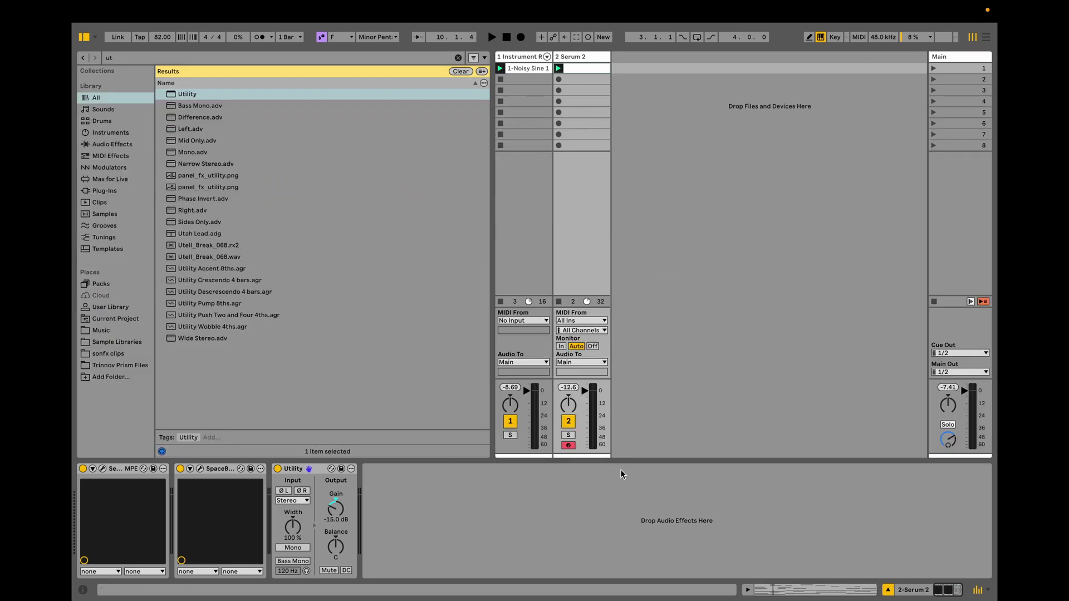
- Open SpaceBlender's plug-in window and move its envelope point to ShapeX 0.33 and ShapeY 0.63
left_click(190, 468)
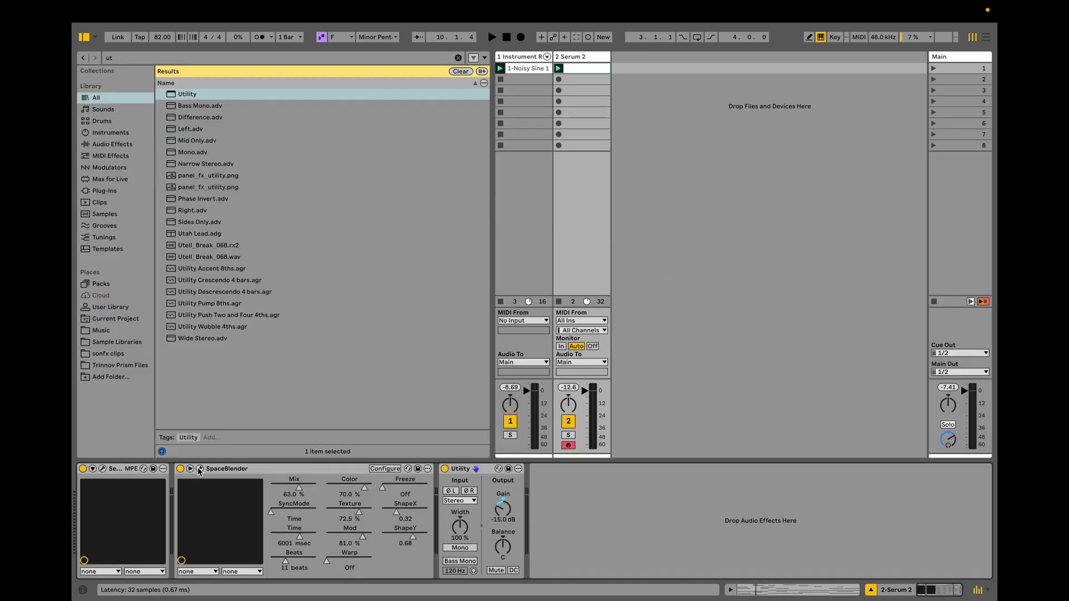
left_click(200, 469)
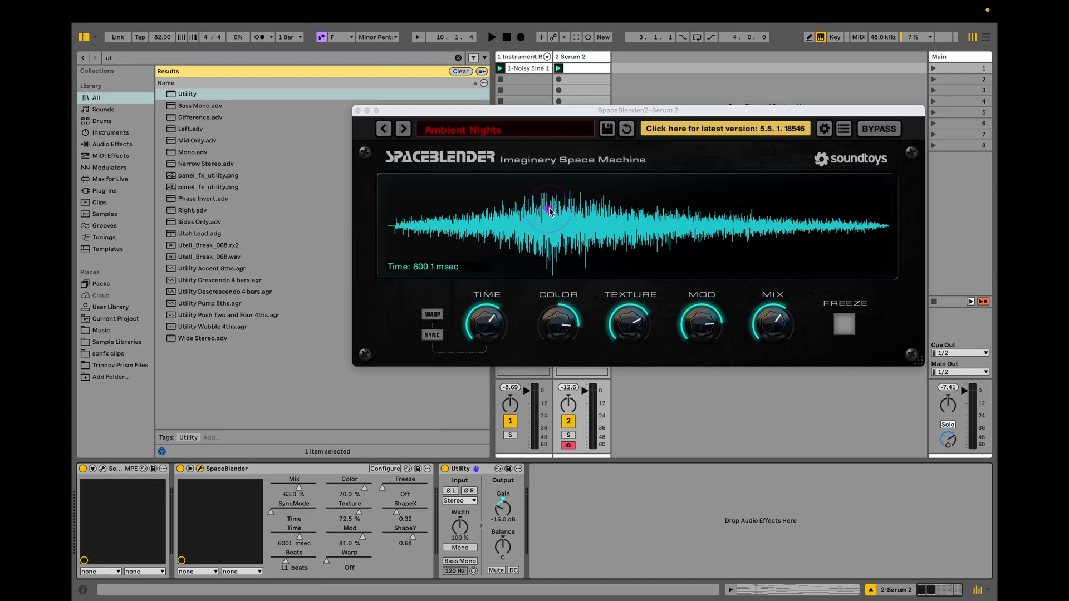
mouse_move(549, 210)
left_mouse_down()
mouse_move(625, 186)
mouse_move(728, 201)
mouse_move(782, 238)
mouse_move(553, 220)
mouse_move(448, 227)
mouse_move(640, 258)
mouse_move(810, 218)
mouse_move(475, 247)
mouse_move(636, 222)
mouse_move(587, 211)
mouse_move(554, 218)
left_mouse_up()
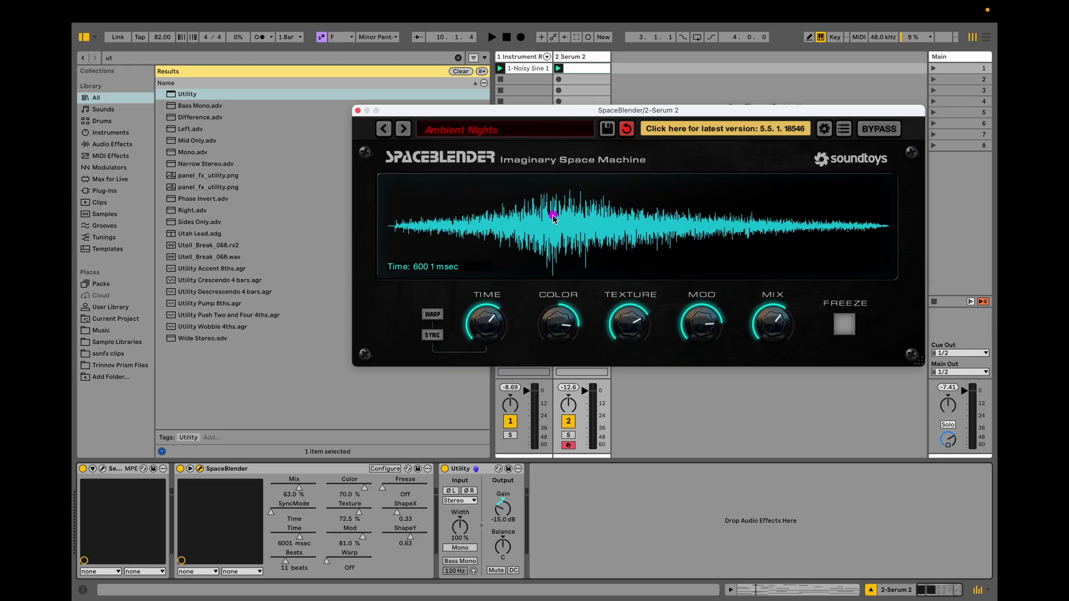
- Add an LFO modulator to the Serum 2 track and map it to SpaceBlender's ShapeX
key("super+f")
type("lfo")
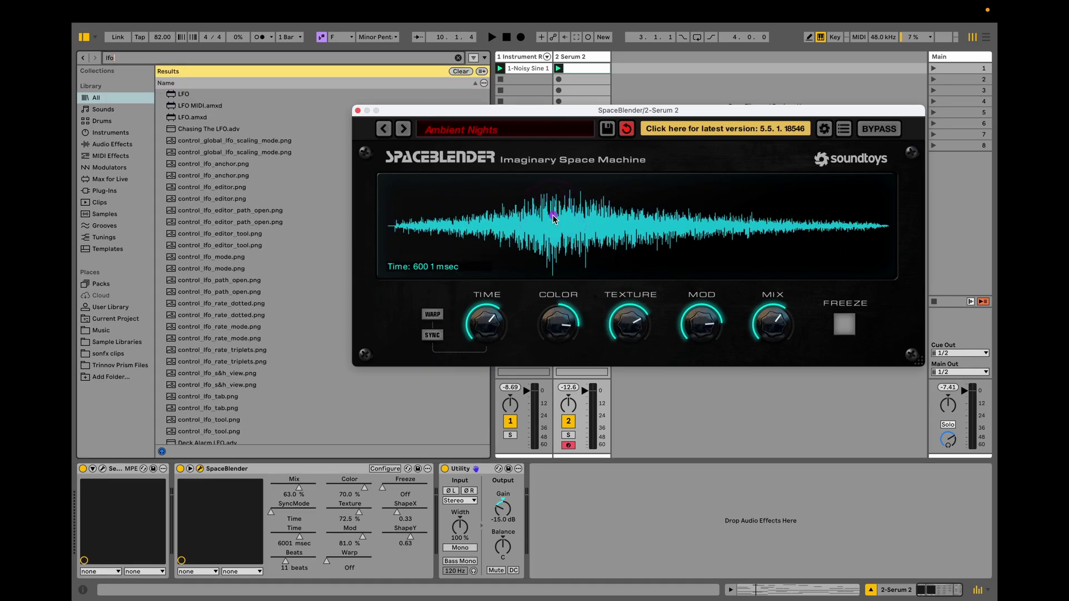
double_click(203, 94)
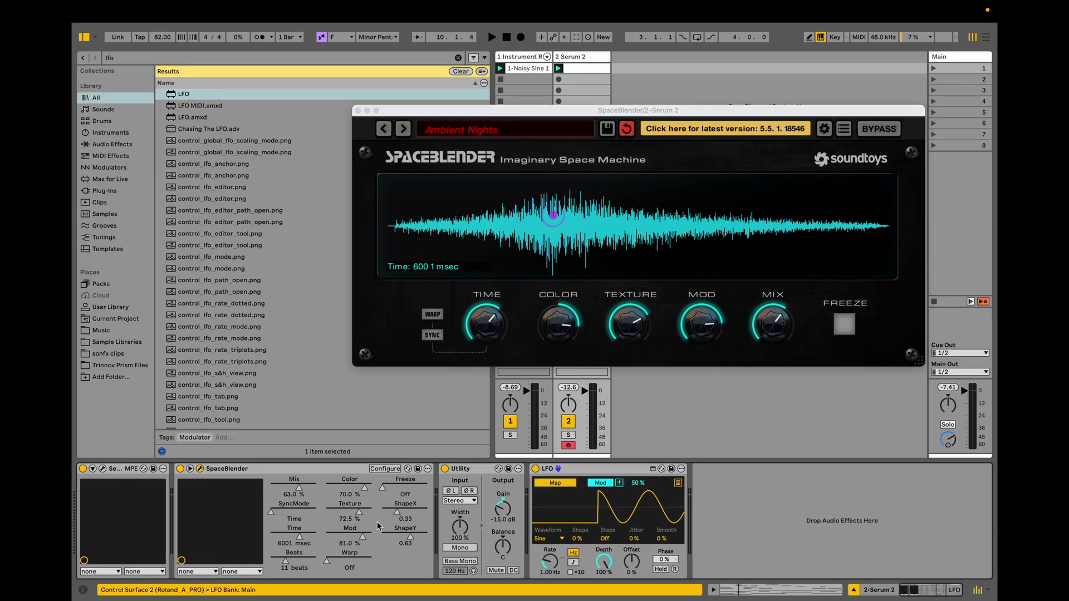
left_click(400, 514)
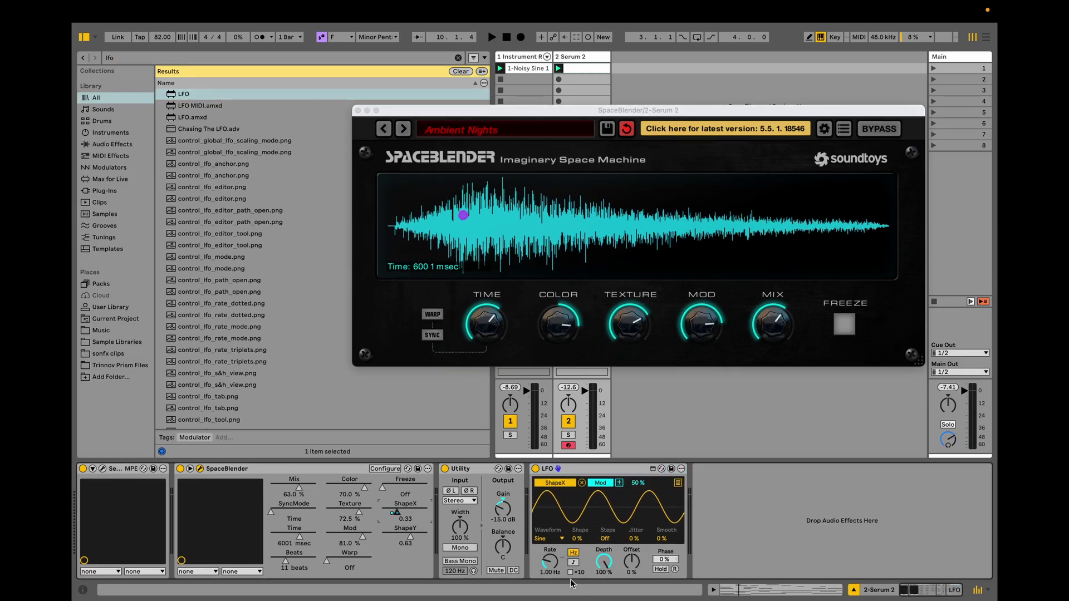
- Set the ShapeX LFO's rate to 0.06 Hz and its waveform to Triangle
left_click_drag(548, 562, 553, 552)
left_click(547, 538)
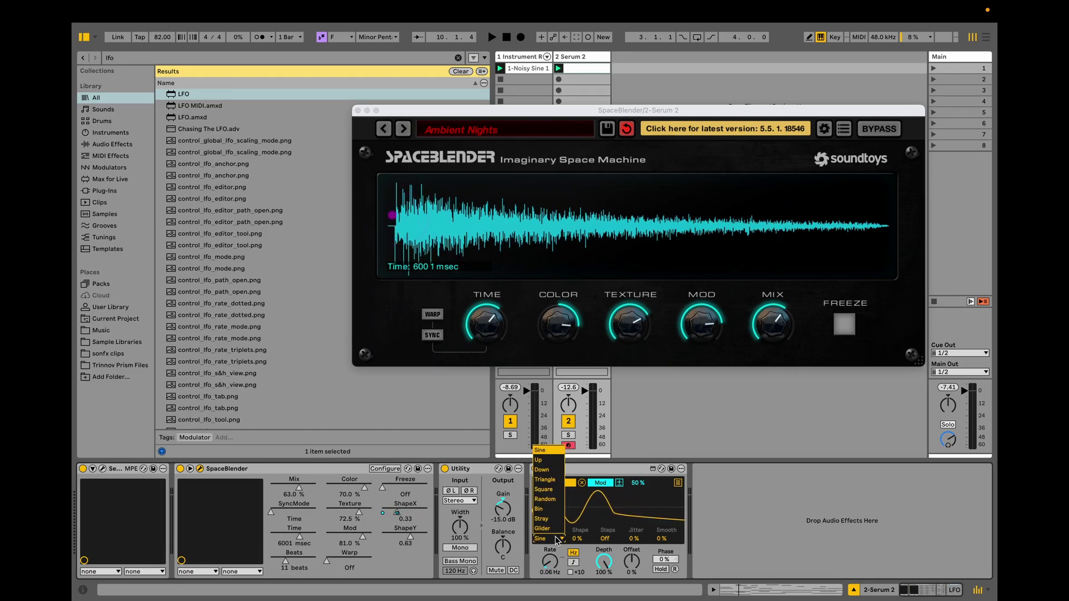
left_click(550, 470)
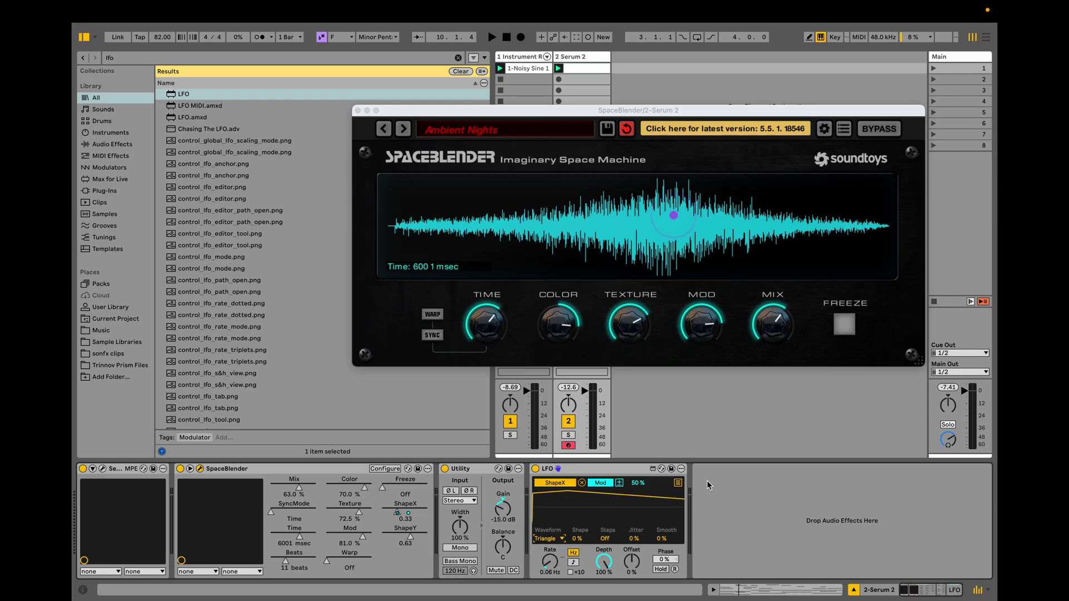
- Add a second LFO, set SpaceBlender's ShapeX to 0.51, and map the new LFO to ShapeY
left_click(678, 483)
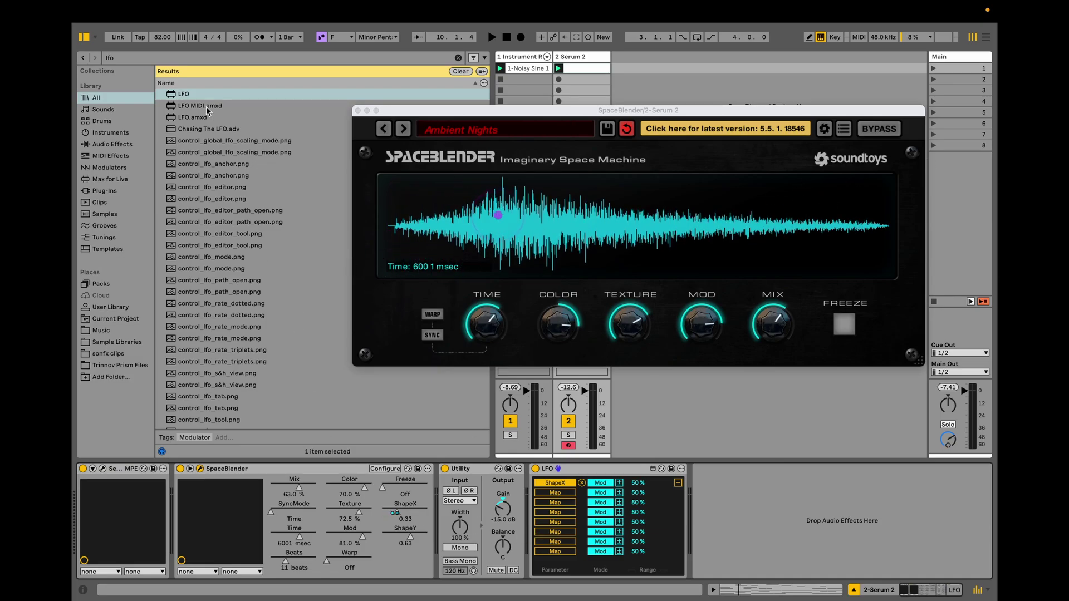
key("Return")
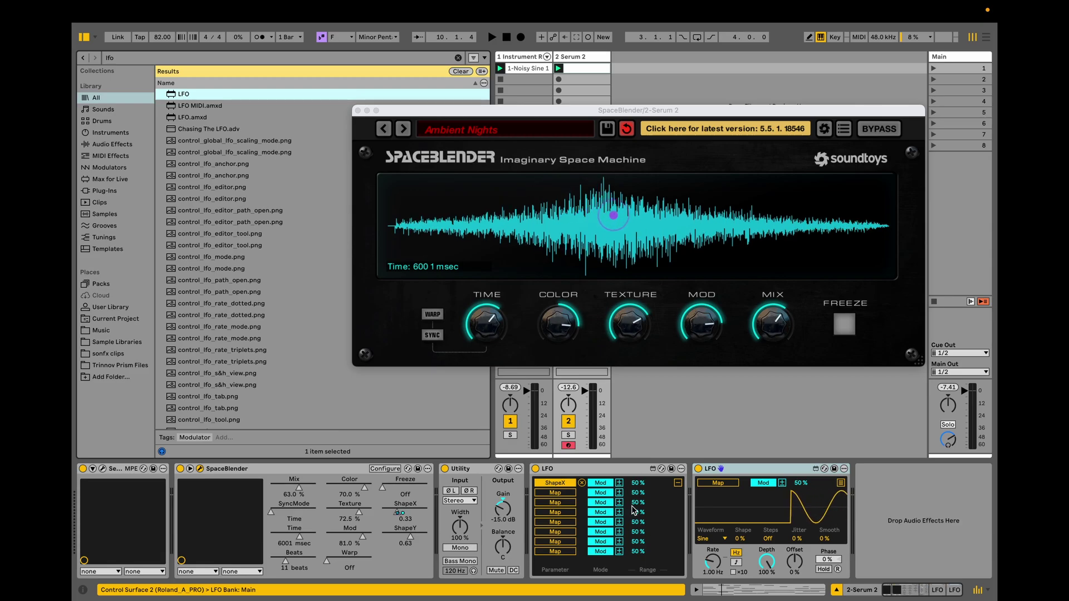
left_click(397, 515)
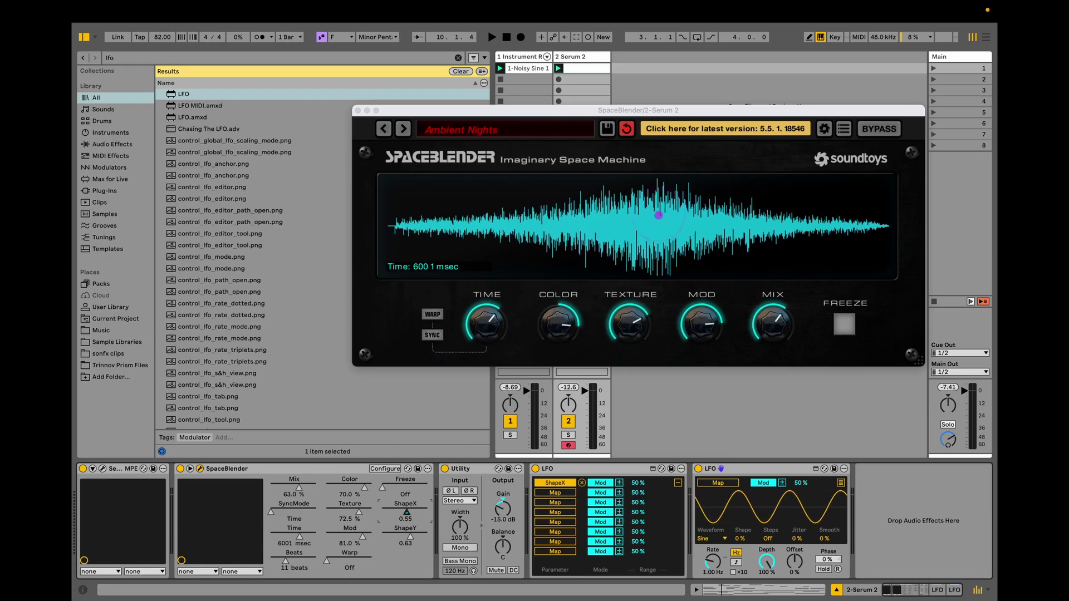
left_click(724, 483)
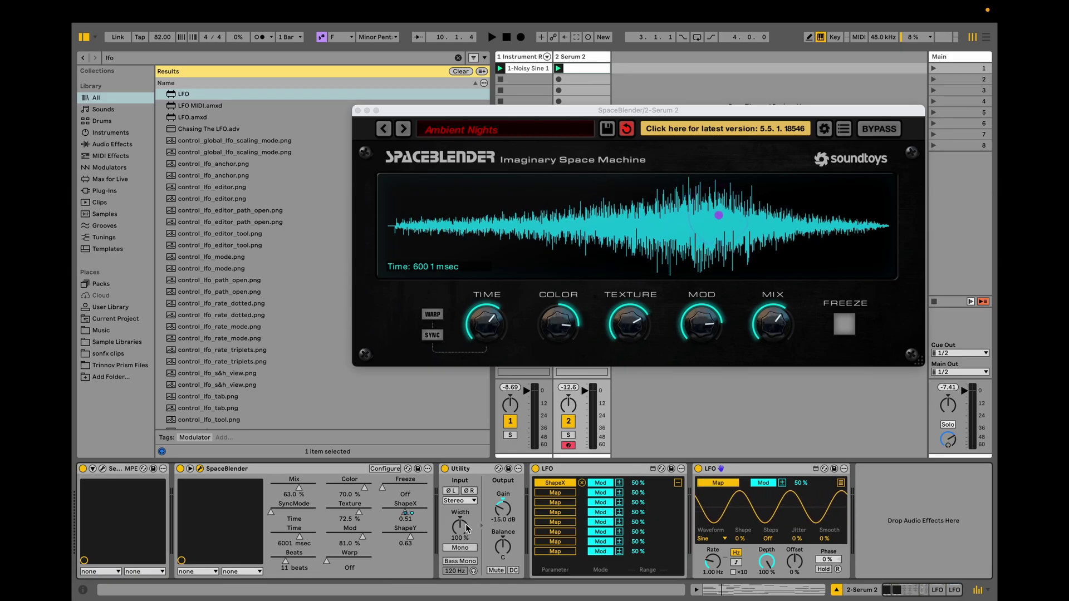
left_click(410, 540)
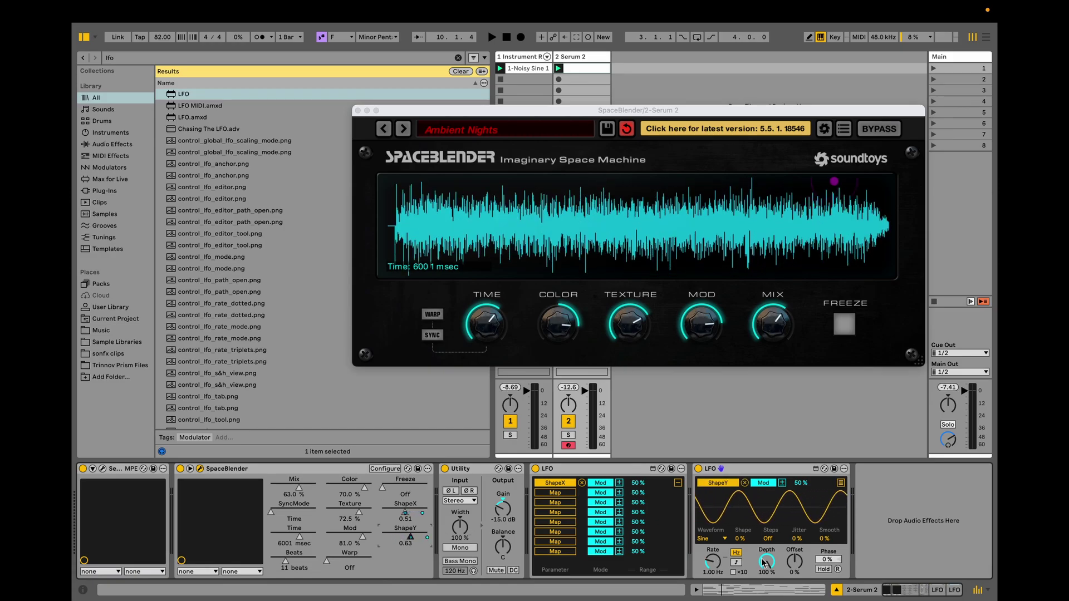
- While auditioning the clips, set ShapeY to 0.49 and its LFO's depth to 28.3% and rate to 0.52 Hz
left_click_drag(766, 563, 766, 587)
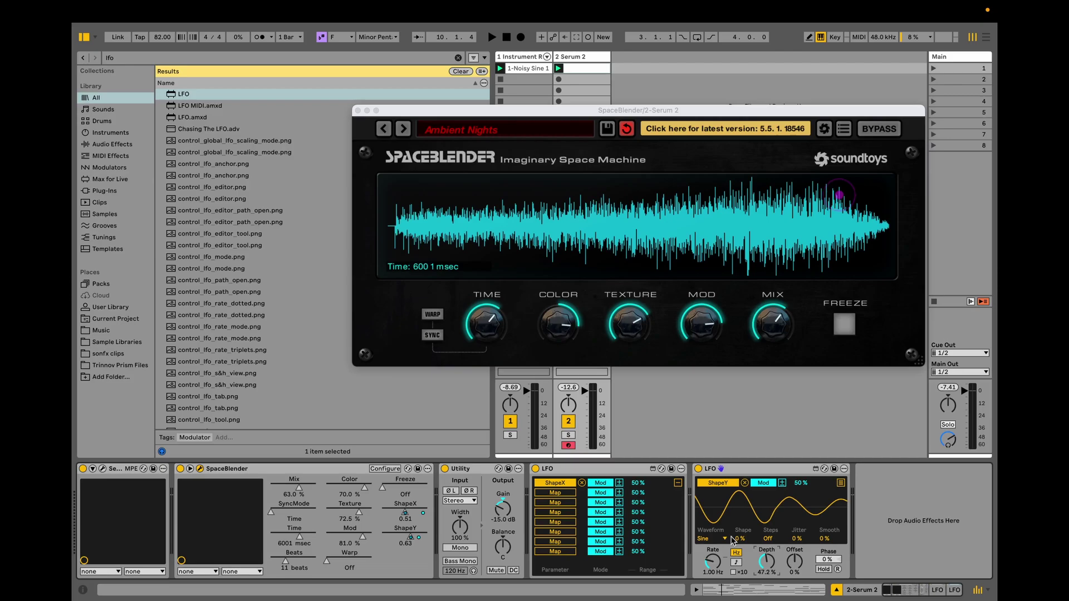
left_click(676, 483)
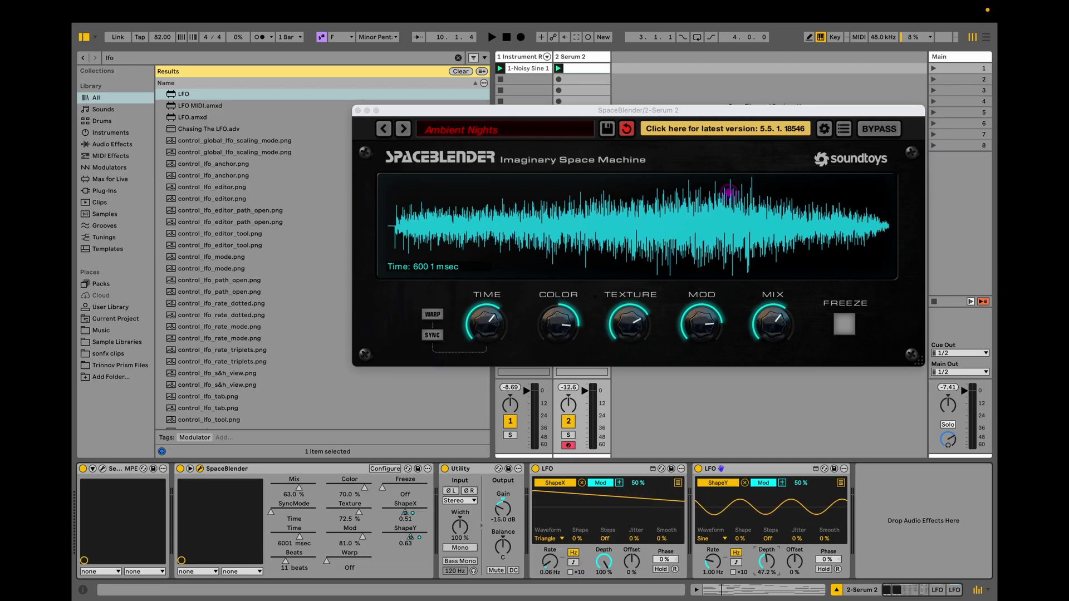
key("space")
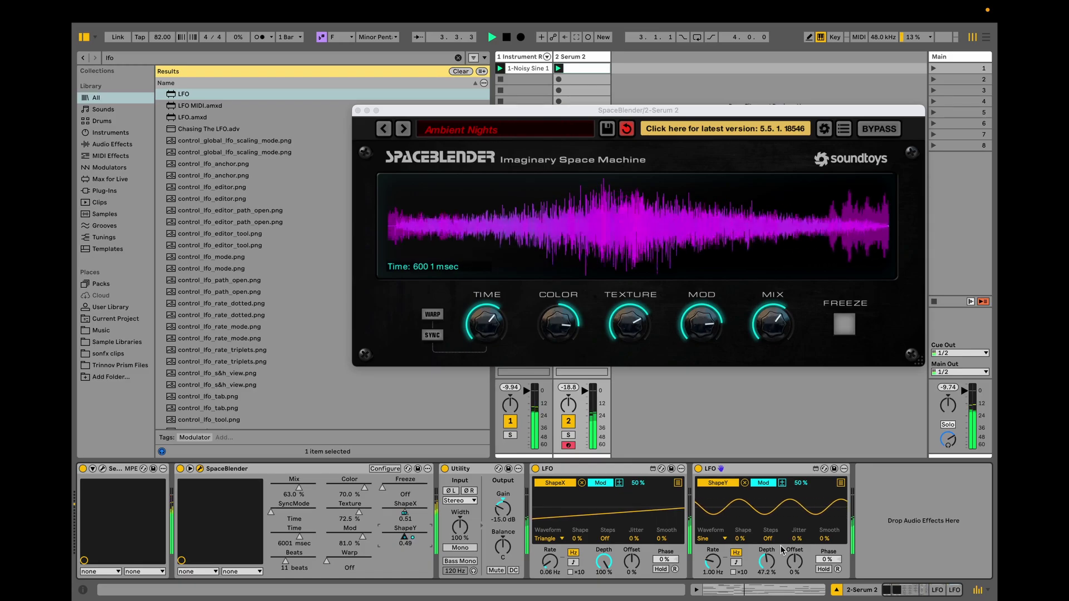
mouse_move(762, 563)
left_mouse_down()
mouse_move(762, 580)
mouse_move(713, 573)
mouse_move(765, 563)
left_mouse_up()
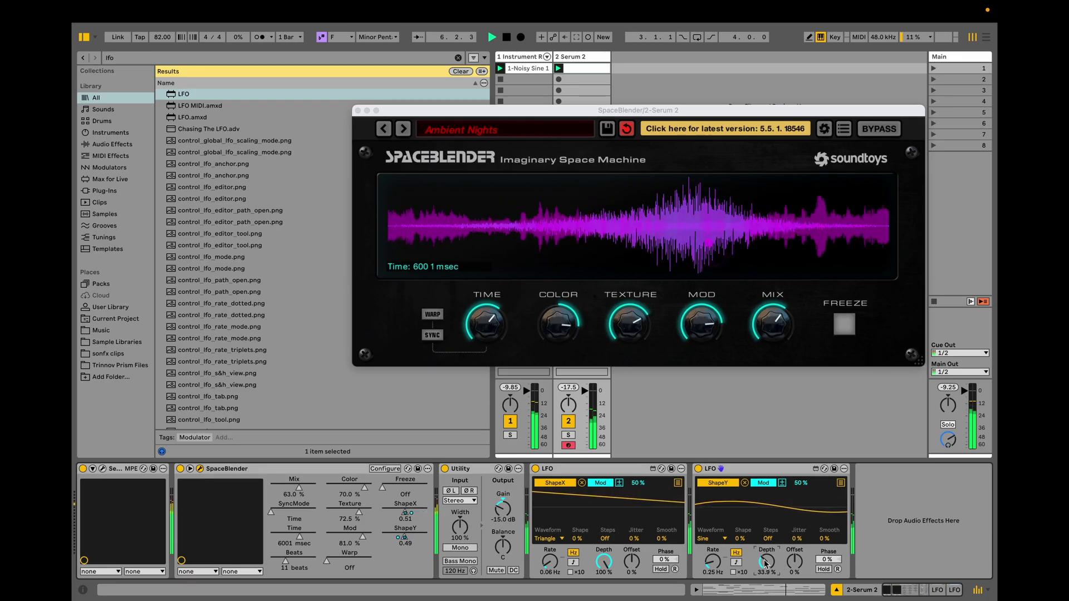
left_click_drag(764, 564, 765, 572)
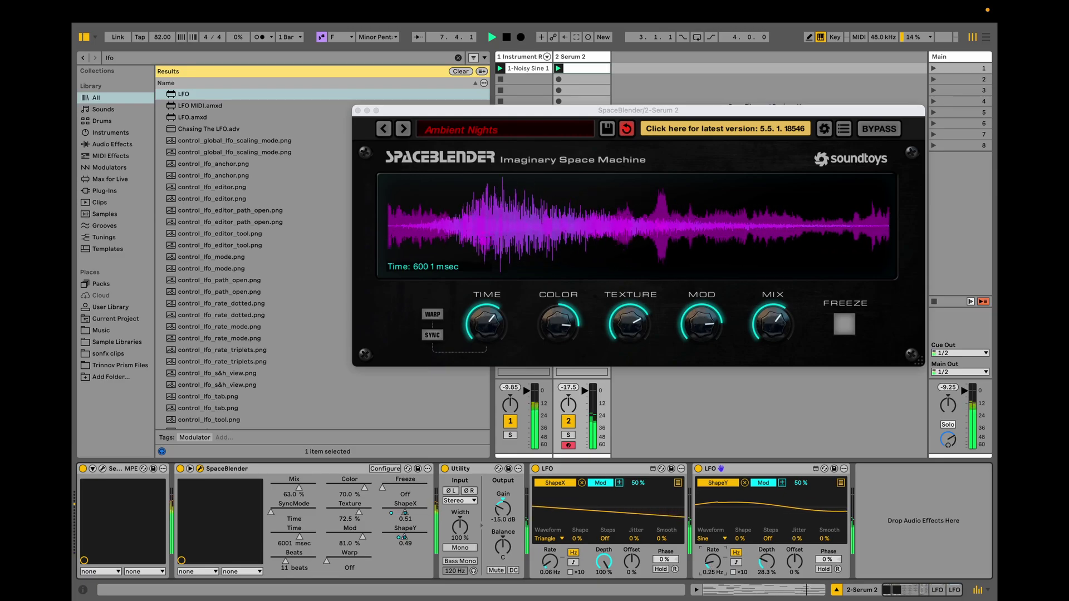
left_click_drag(713, 562, 712, 566)
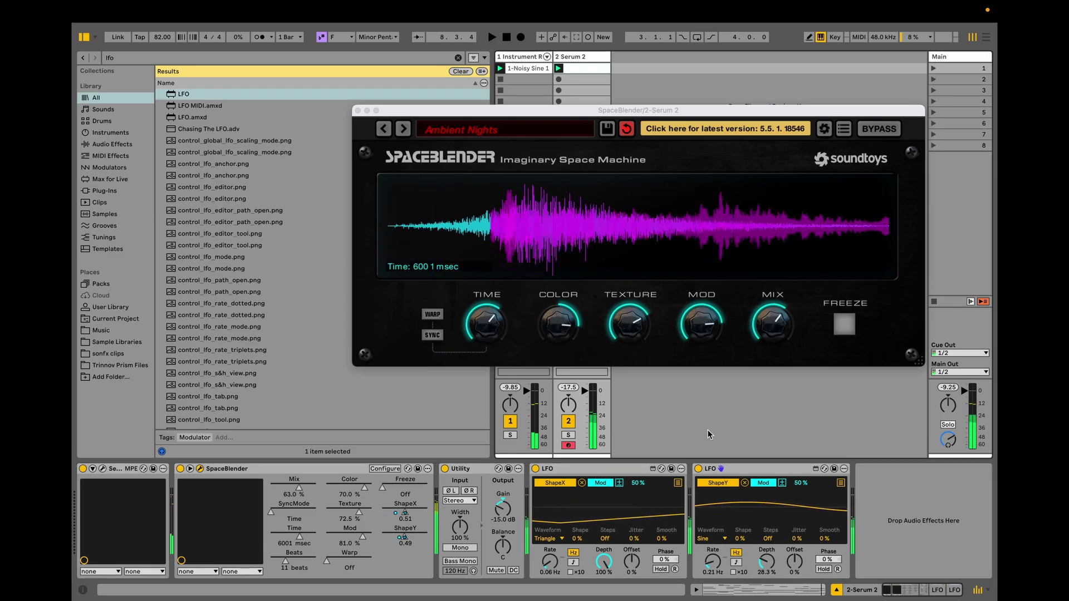
key("space")
left_click_drag(713, 562, 713, 528)
key("space")
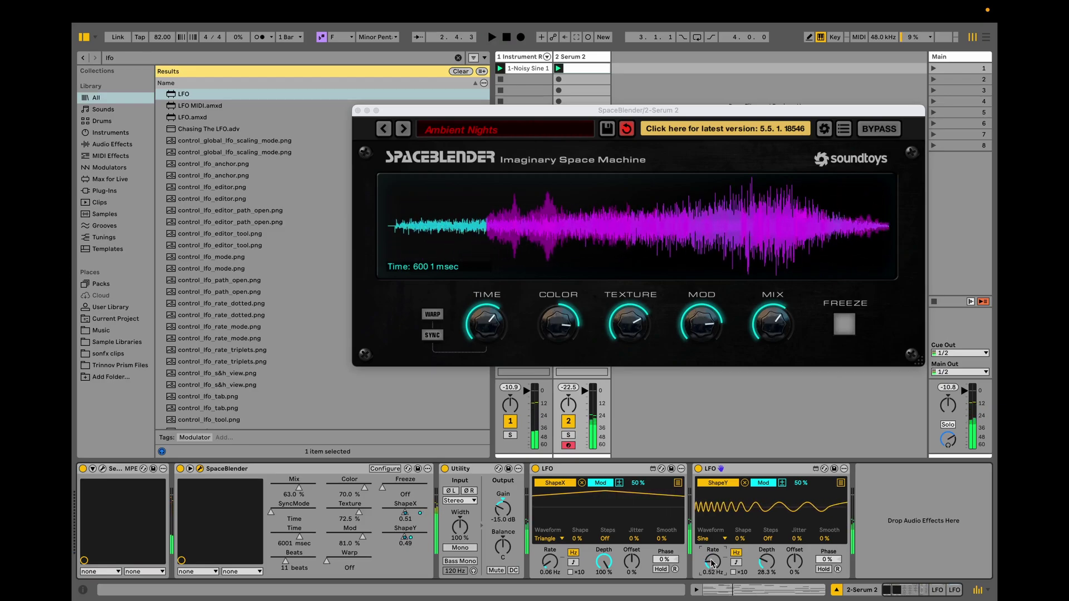
- Map the ShapeX LFO additionally to the ShapeY LFO's rate and start playback
left_click(677, 483)
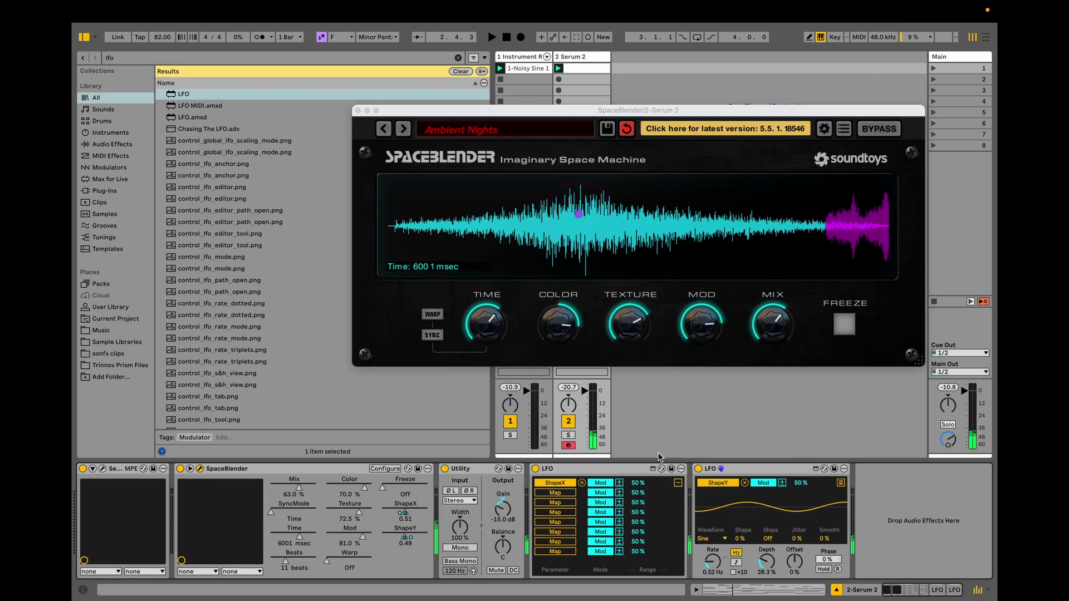
left_click(551, 493)
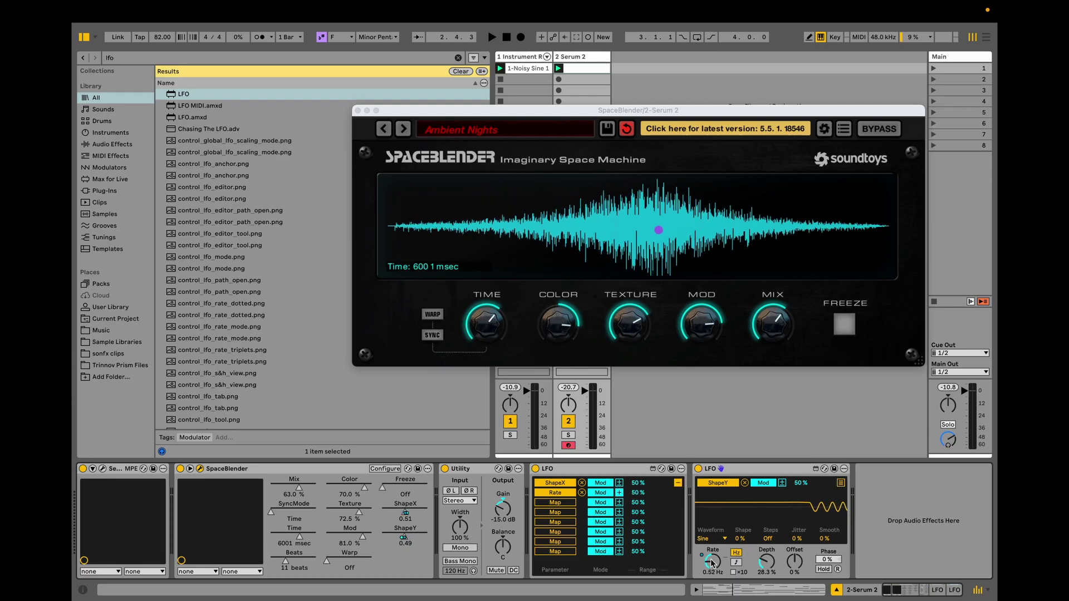
key("space")
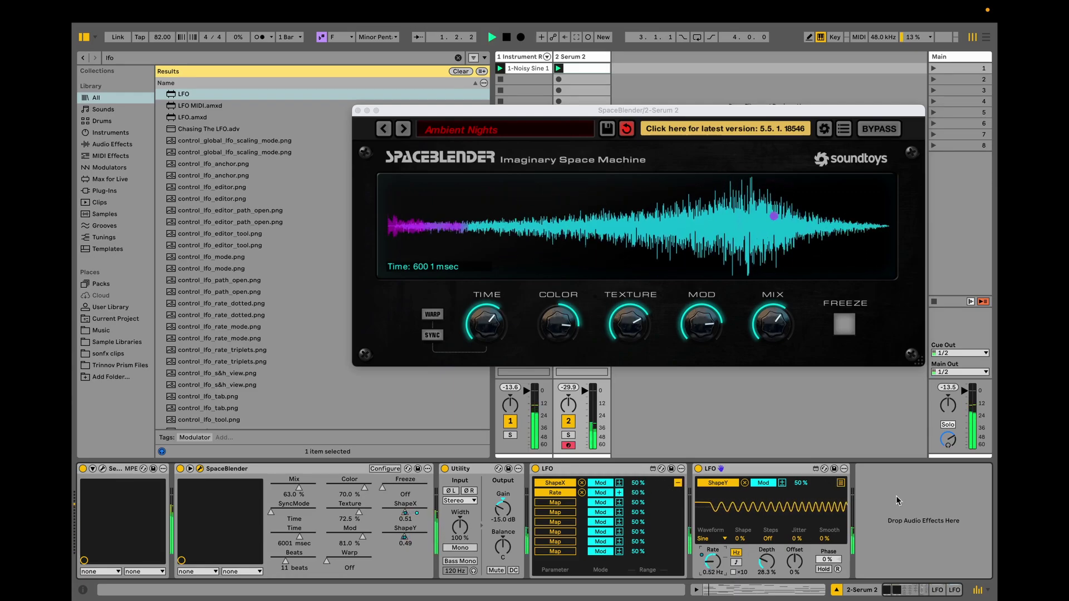
- With track 1 temporarily muted, set the ShapeY LFO's depth to 26% and rate to 0.16 Hz, and collapse the mapping list
key("F1")
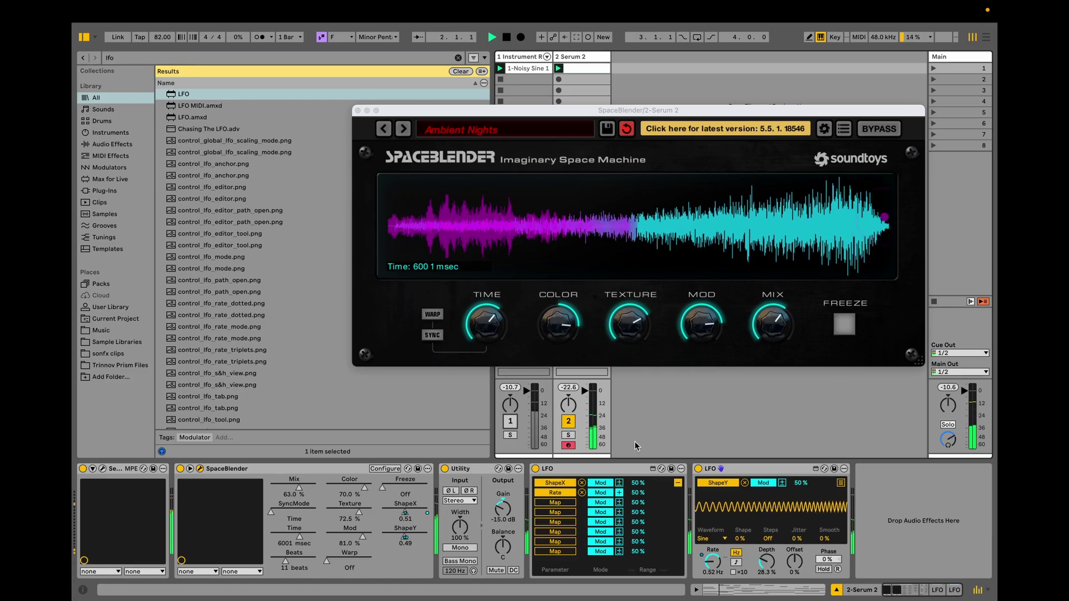
left_click(767, 562)
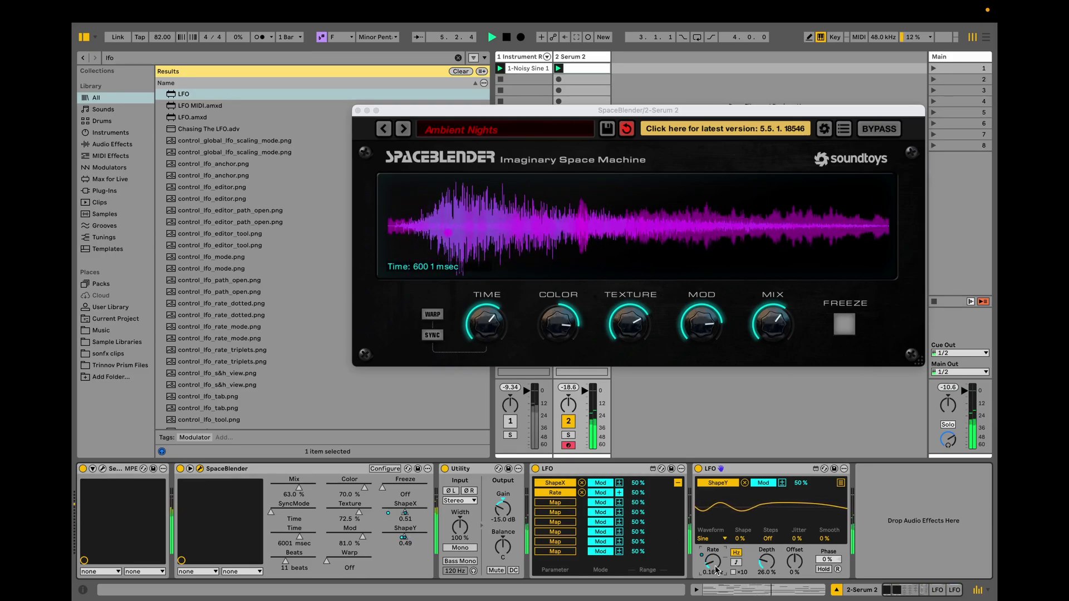
left_click(510, 422)
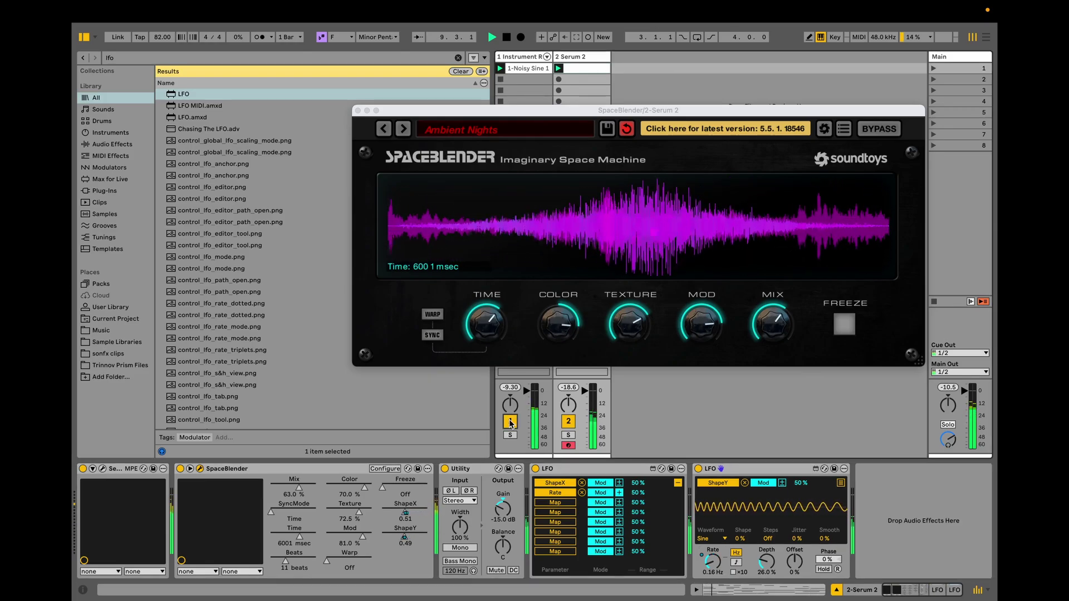
left_click(677, 482)
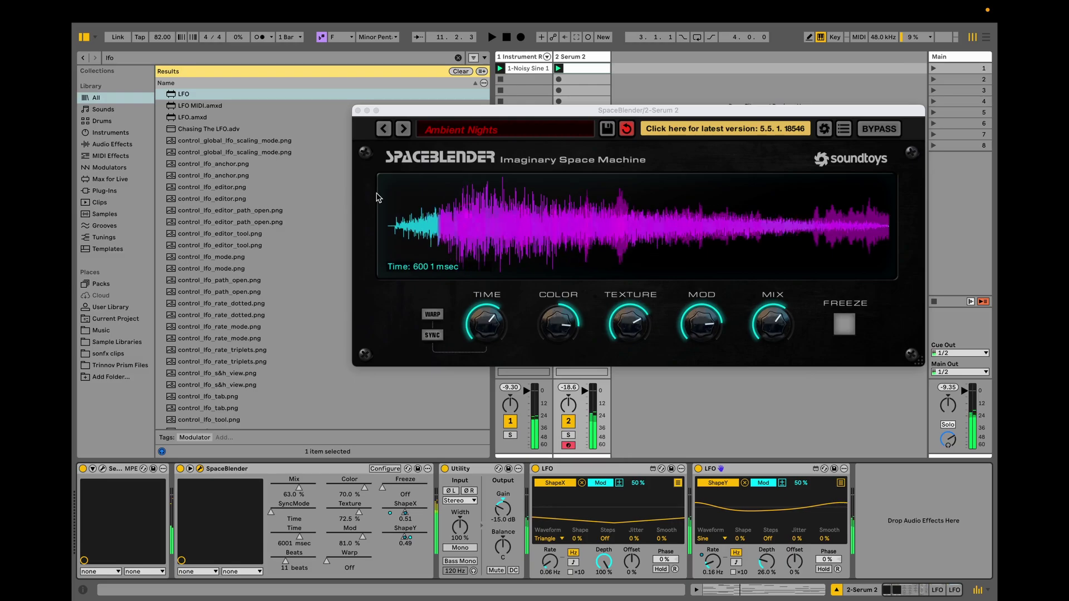
- Close SpaceBlender's plug-in window and add an Auto Filter at the end of the Serum 2 chain
left_click(358, 112)
key("super+f")
type("auto fi")
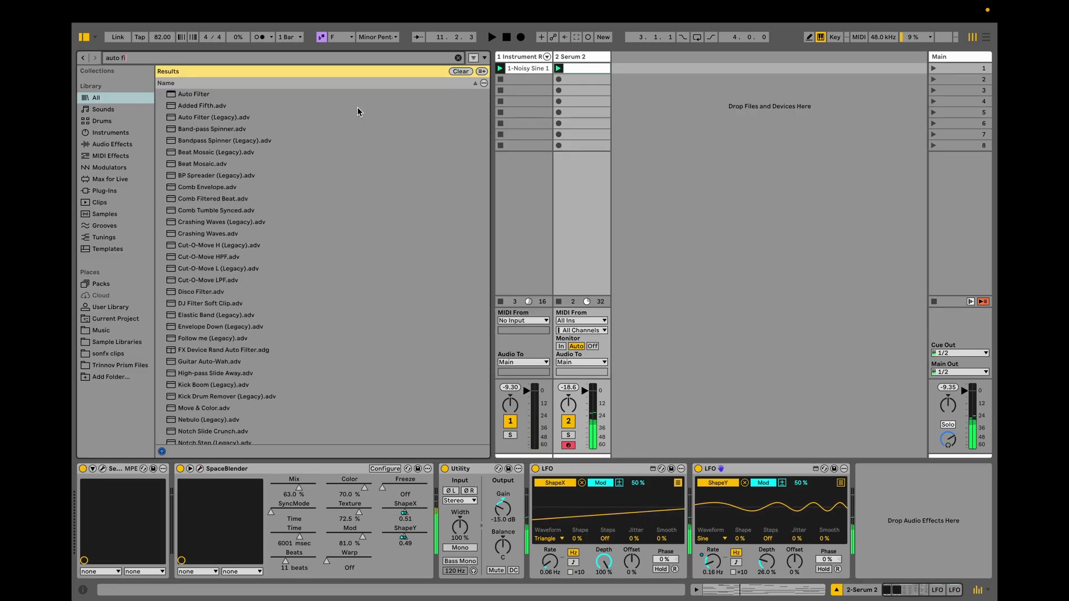
key("Down")
key("Return")
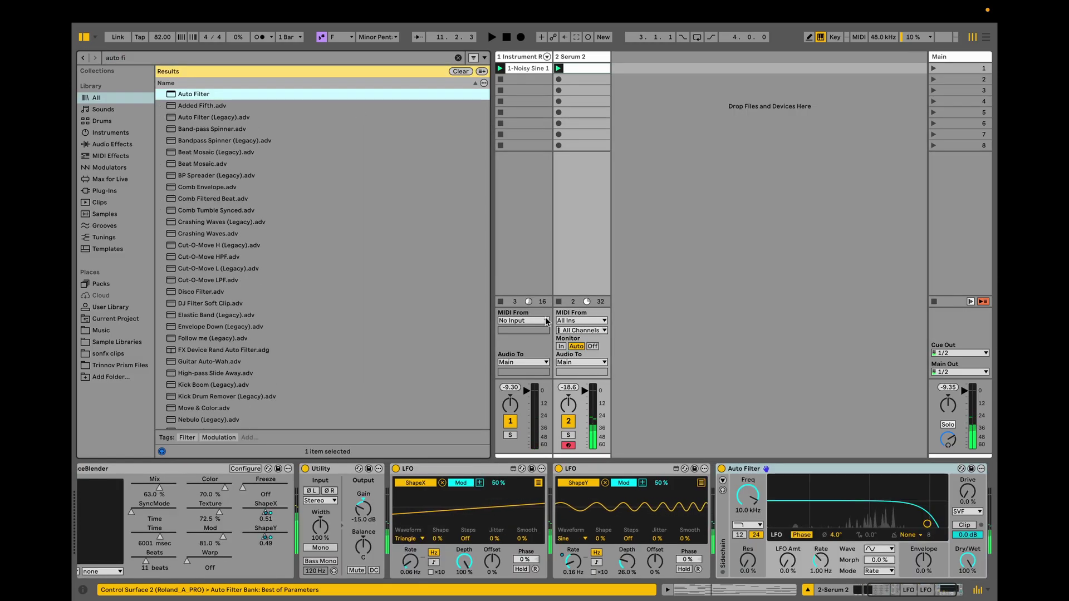
- Sweep the Auto Filter's low-pass frequency down during playback and leave it at 83.2 Hz
key("space")
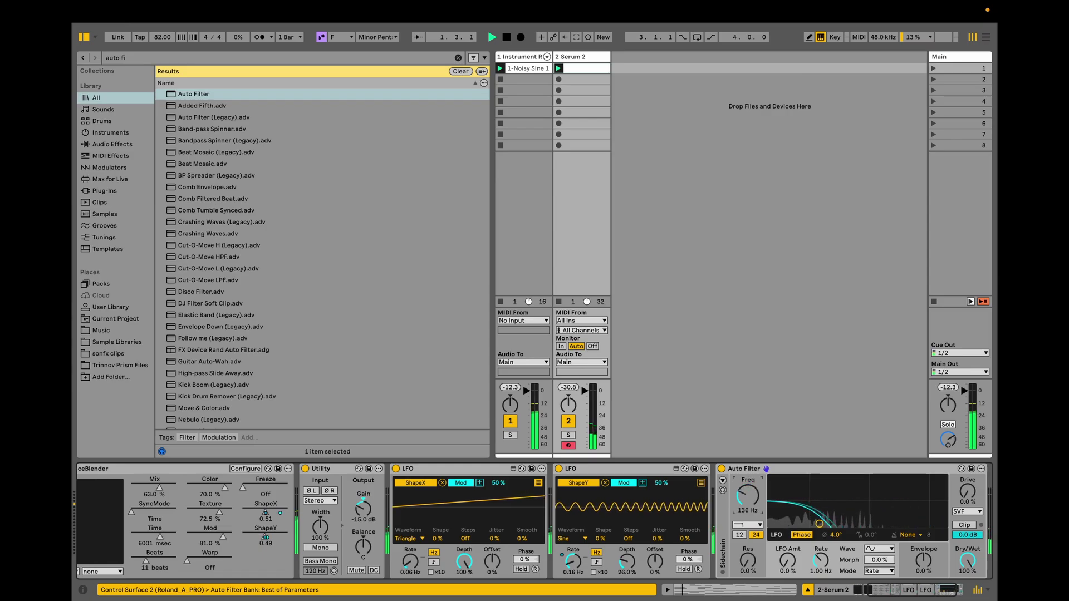
key("space")
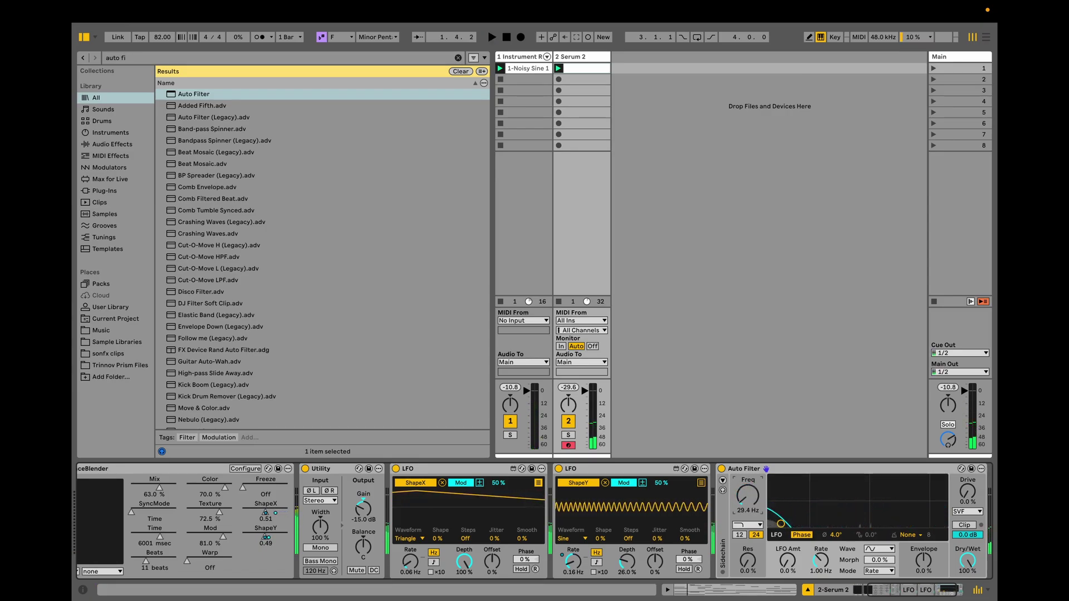
mouse_move(749, 493)
left_mouse_down()
mouse_move(748, 517)
mouse_move(750, 493)
left_mouse_up()
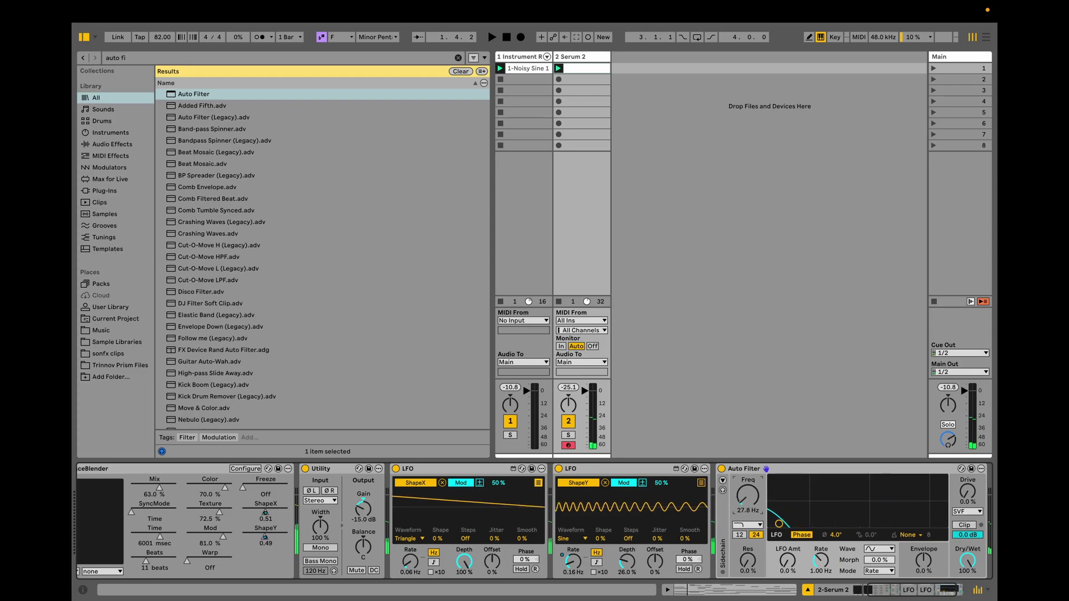
scroll(801, 490, "right", 3)
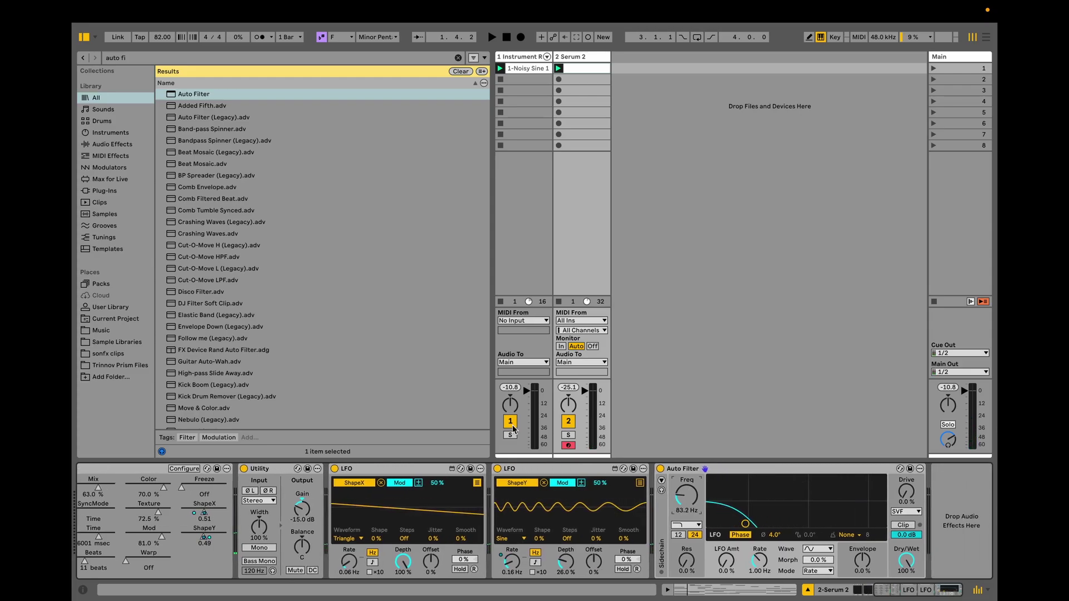
- Add a second Auto Filter, place it before the existing one, and set the existing filter's frequency to 20 kHz
double_click(200, 94)
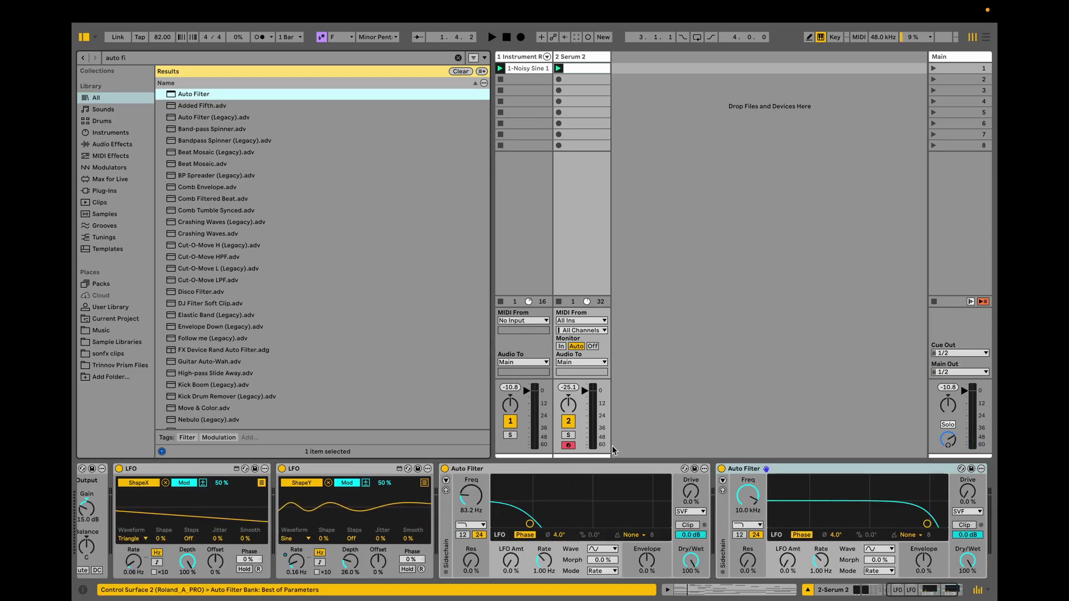
left_click_drag(816, 466, 490, 471)
left_click_drag(747, 495, 747, 445)
- Try the Vowel filter type with 78% morph on the first Auto Filter and play the clips
left_click(469, 524)
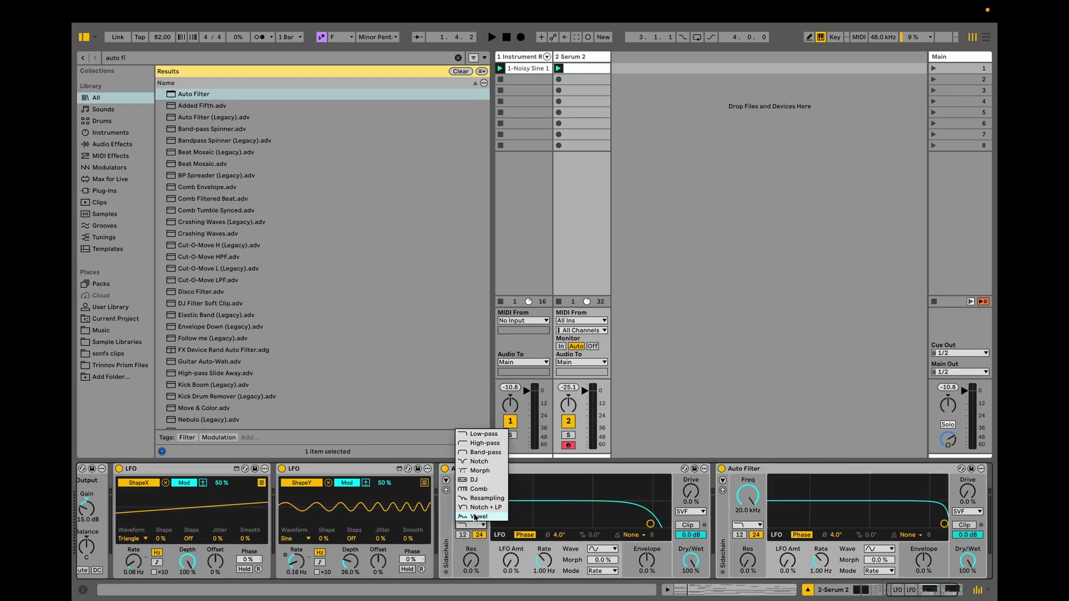
left_click(484, 509)
left_click_drag(471, 571, 470, 544)
key("space")
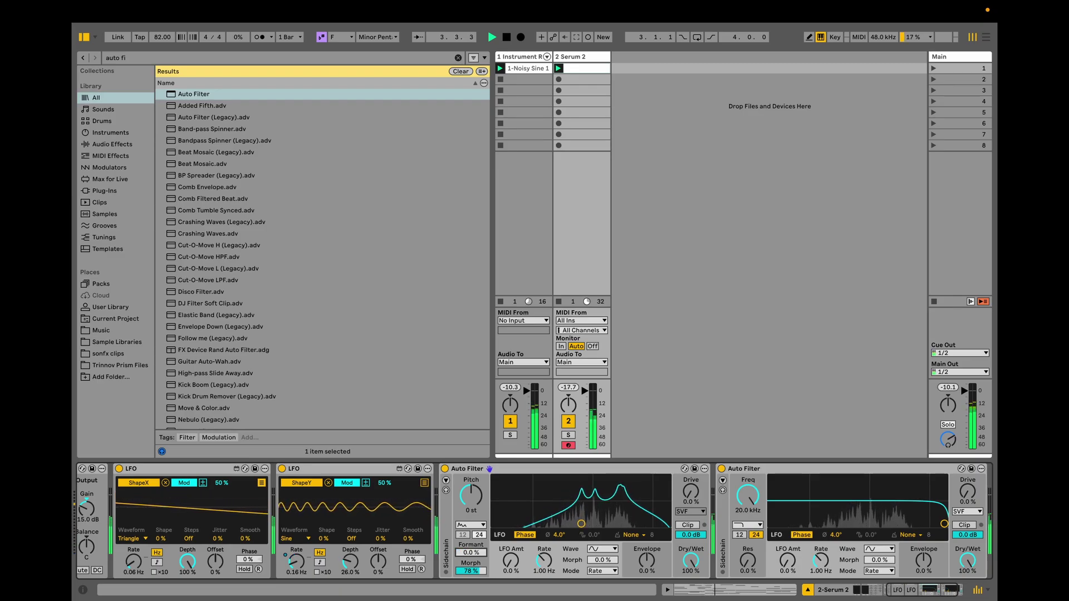
- Switch the first Auto Filter to Notch + LP, with morph at 20% and dry/wet at 56%
left_click(470, 525)
left_click(476, 505)
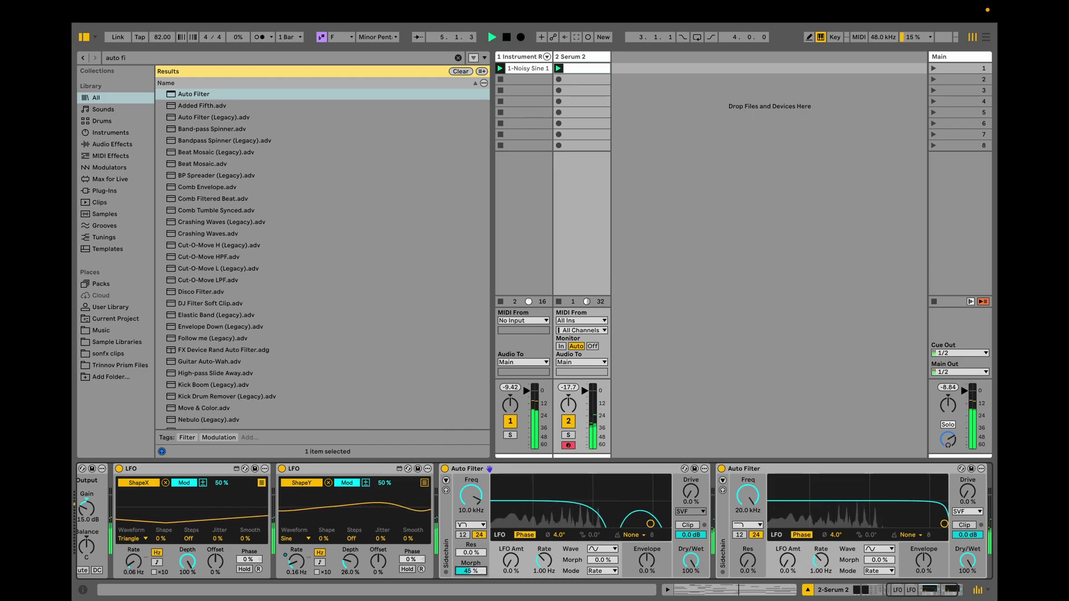
left_click_drag(694, 565, 695, 581)
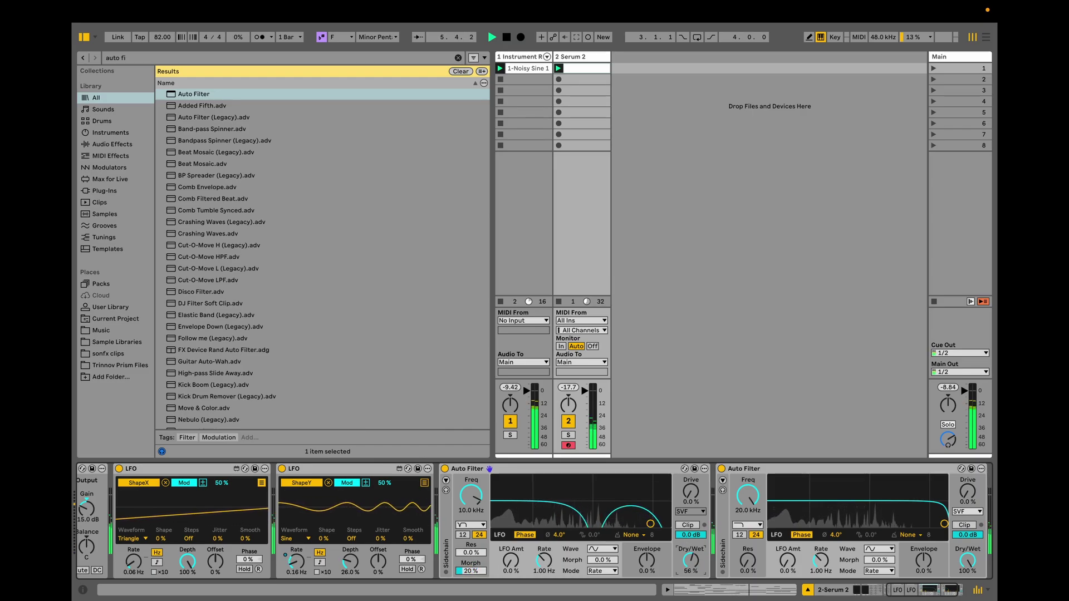
- Lower the first Auto Filter's frequency to 3.28 kHz during playback, and delete that Auto Filter
scroll(536, 549, "left", 2)
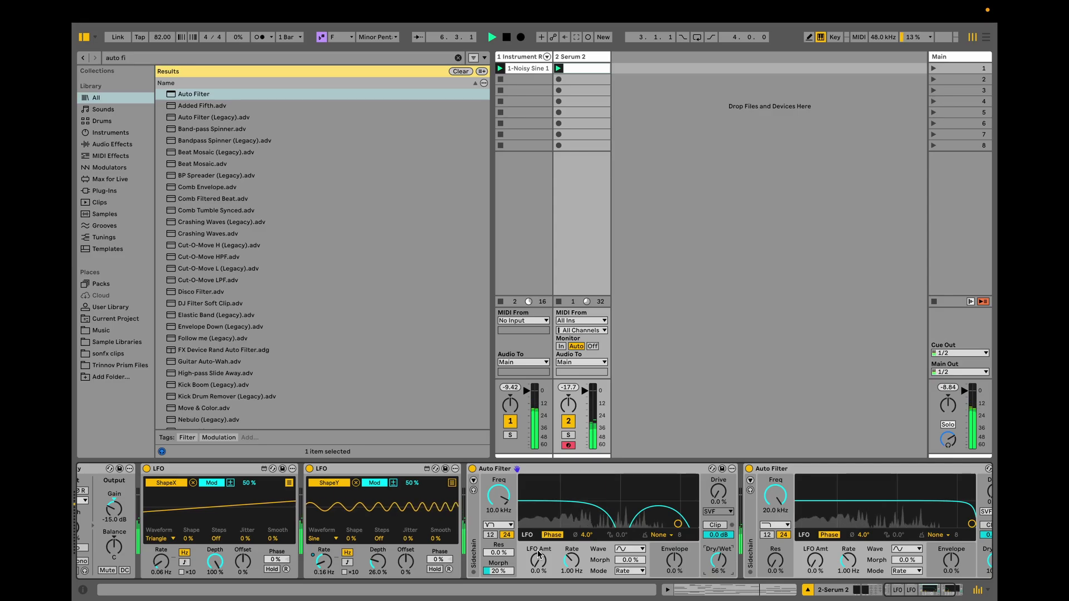
left_click_drag(498, 494, 557, 496)
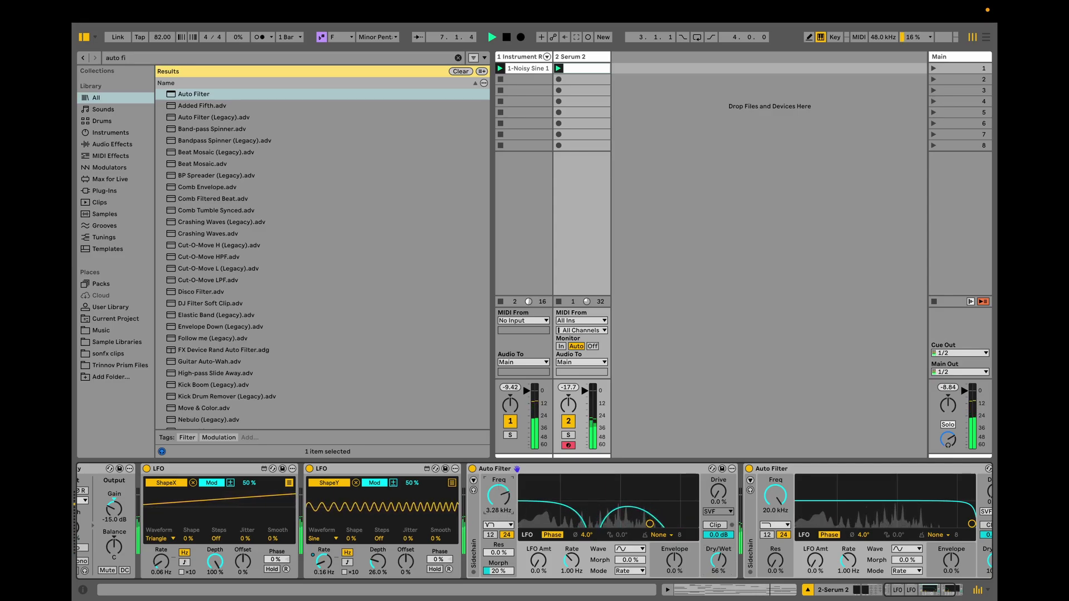
left_click(573, 469)
key("Delete")
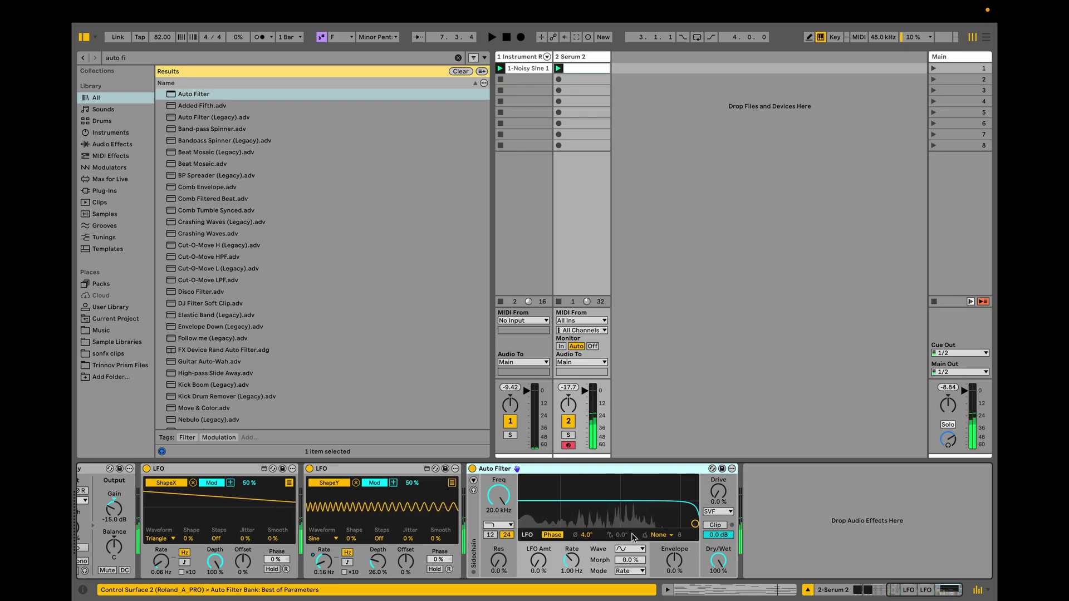
- Rename the Instrument Rack track to Sequence and the Serum 2 track to Pads
scroll(770, 524, "left", 5)
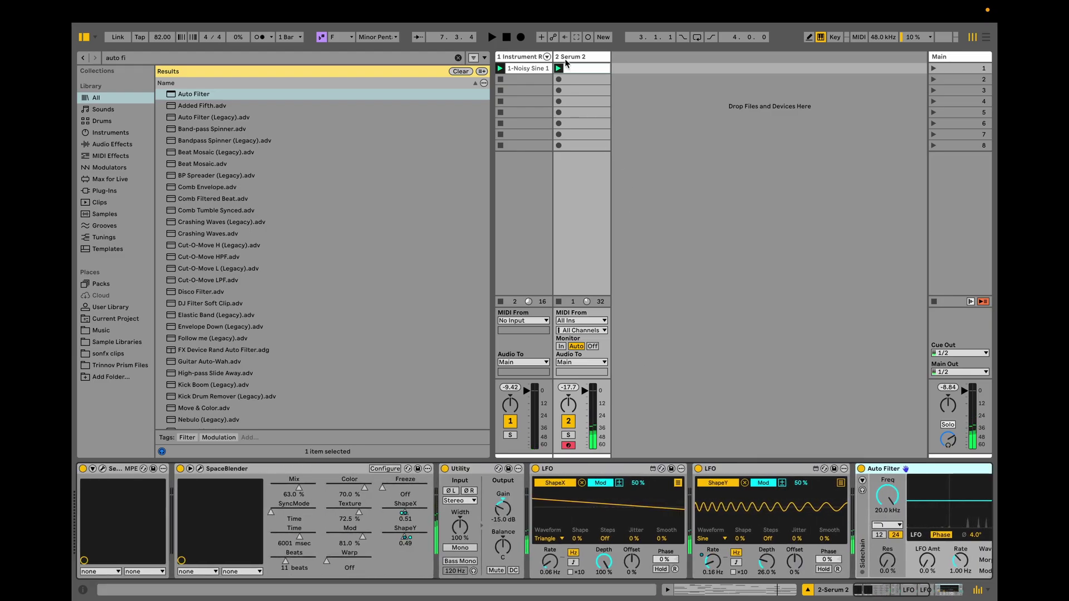
left_click(523, 56)
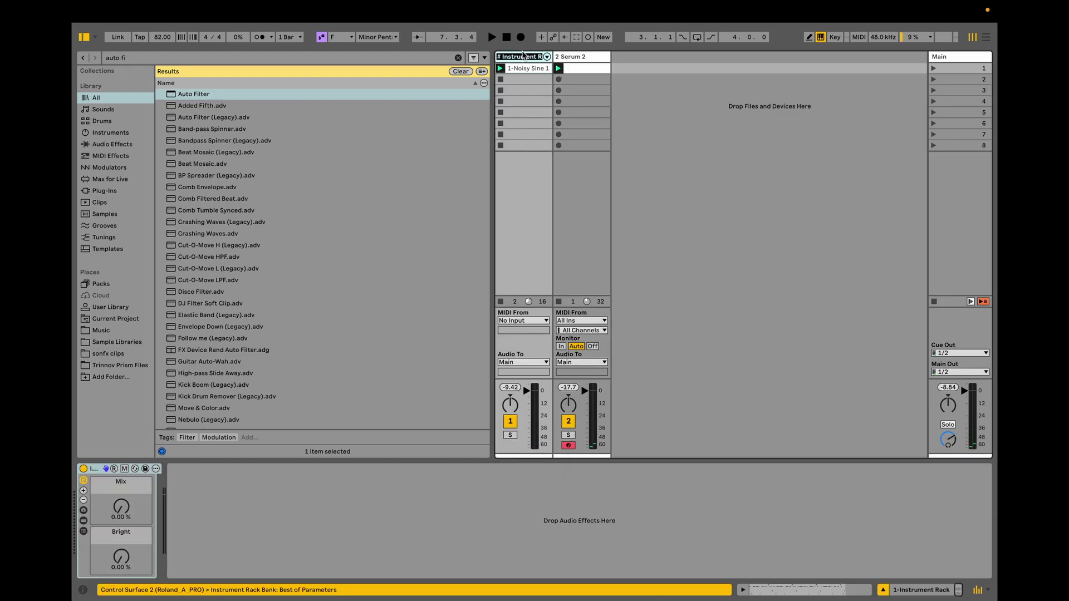
type("Sequenc")
key("Tab")
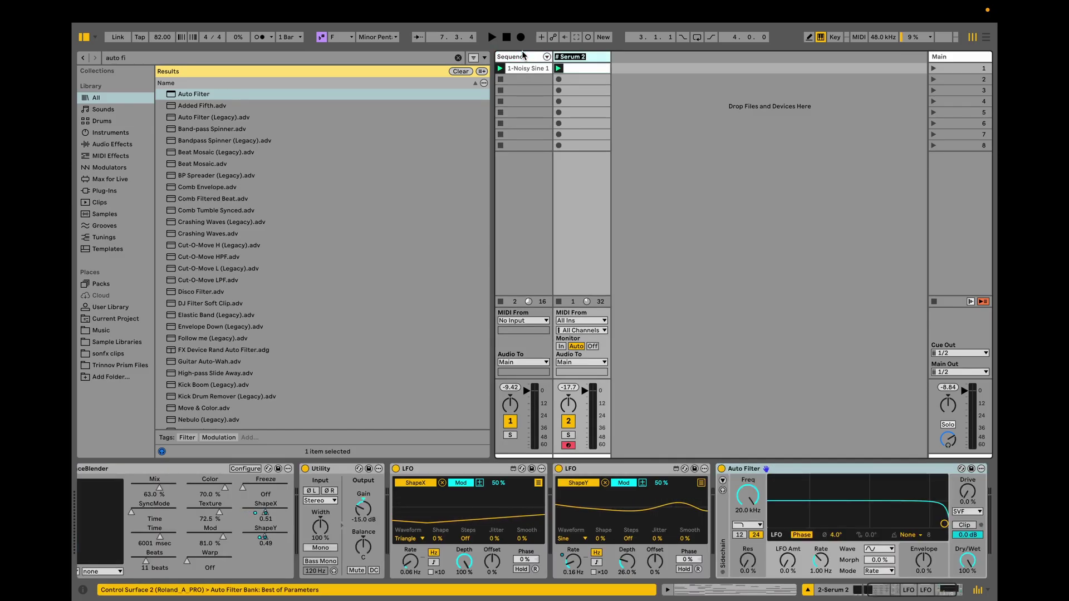
type("Pads")
key("Return")
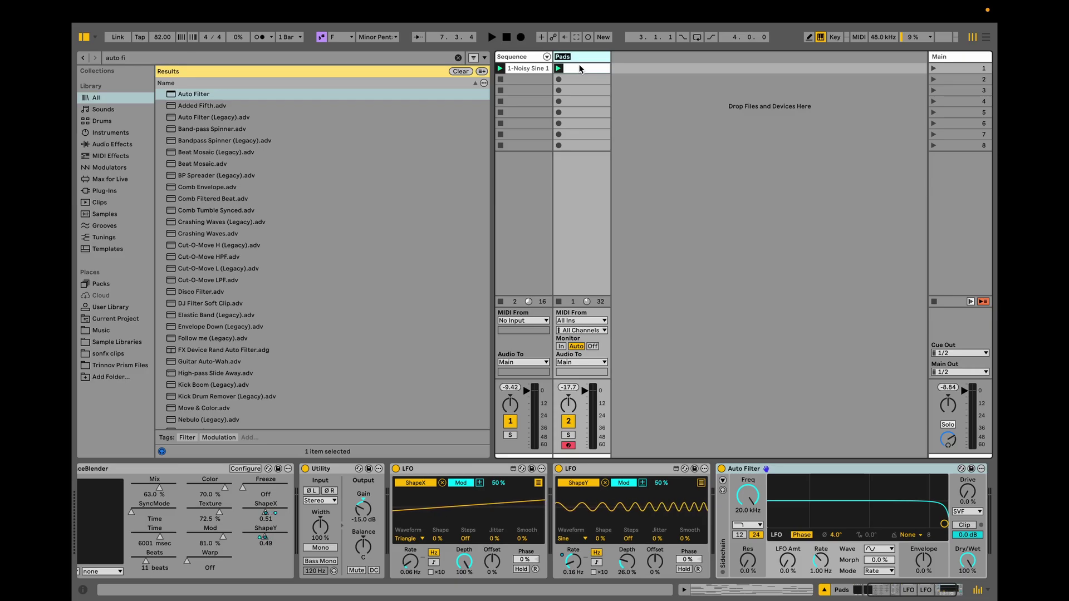
- Add a third MIDI track and copy the Noisy Sine clip into its first slot, clearing the browser search
key("ctrl+r")
key("ctrl+shift+t")
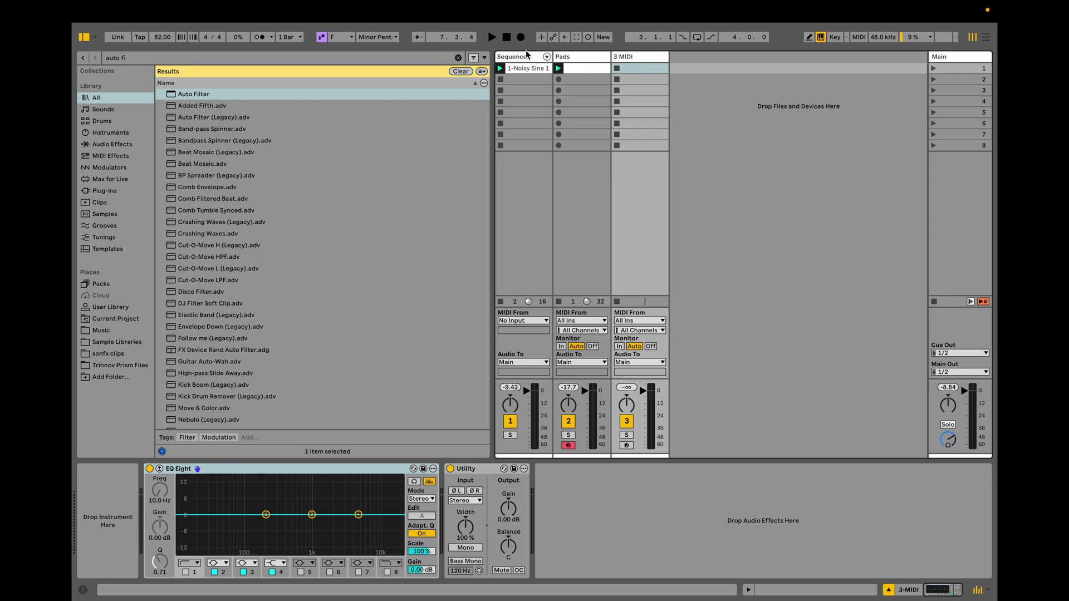
left_click(458, 58)
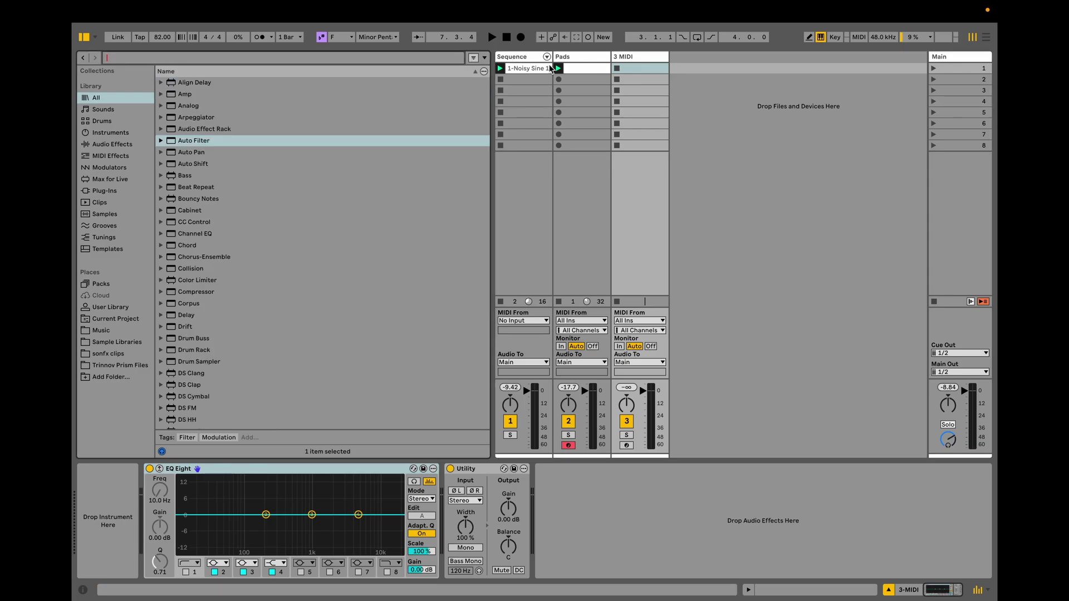
left_click(596, 58)
left_click_drag(532, 70, 655, 67)
left_click(643, 68)
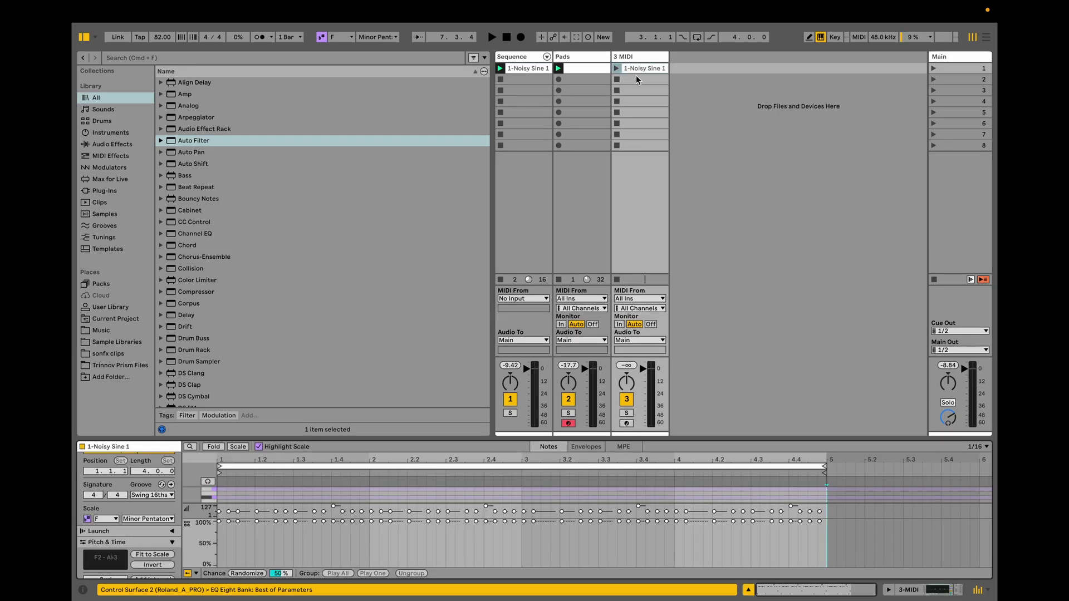
- Enlarge the copied clip's note editor and stretch all of its notes by ×8.0
left_click_drag(544, 439, 531, 235)
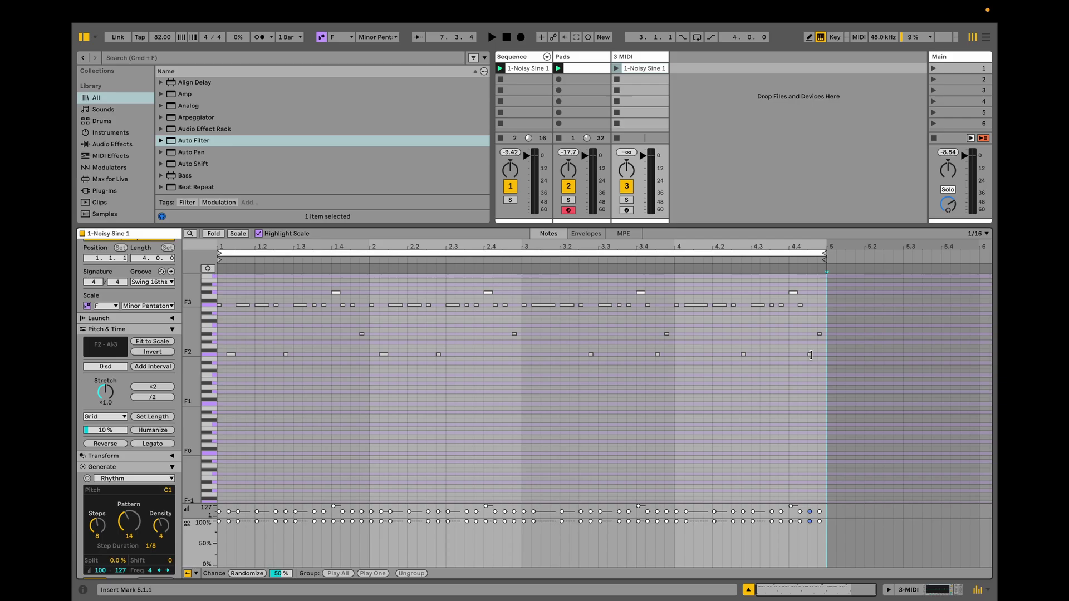
key("super+a")
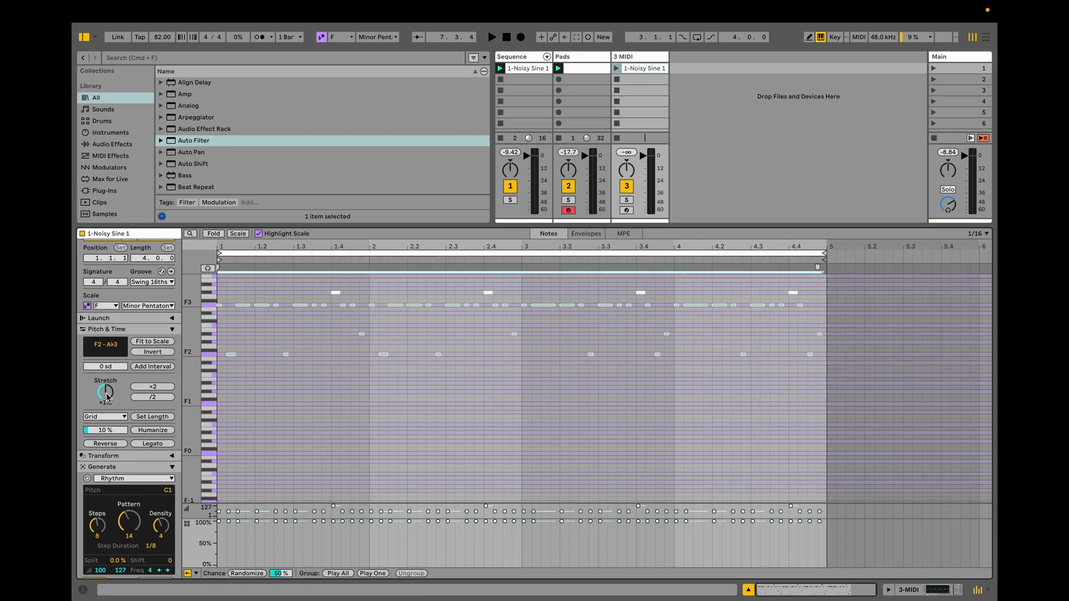
mouse_move(108, 397)
left_mouse_down()
mouse_move(107, 384)
mouse_move(107, 397)
left_mouse_up()
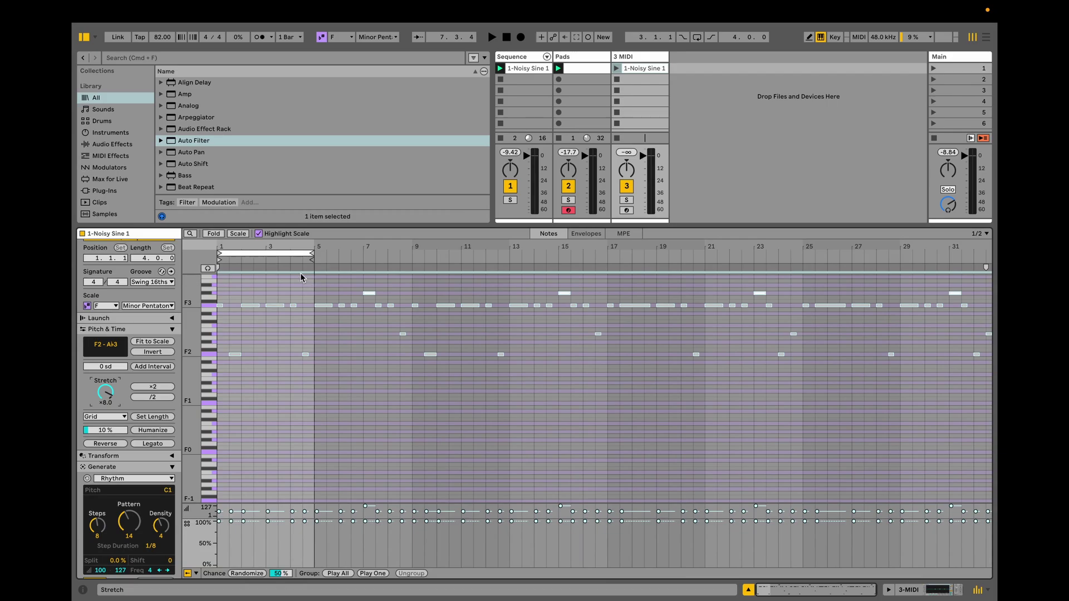
- Extend the copied clip's loop to 8 bars and apply Legato to all of its notes
scroll(301, 277, "up", 3)
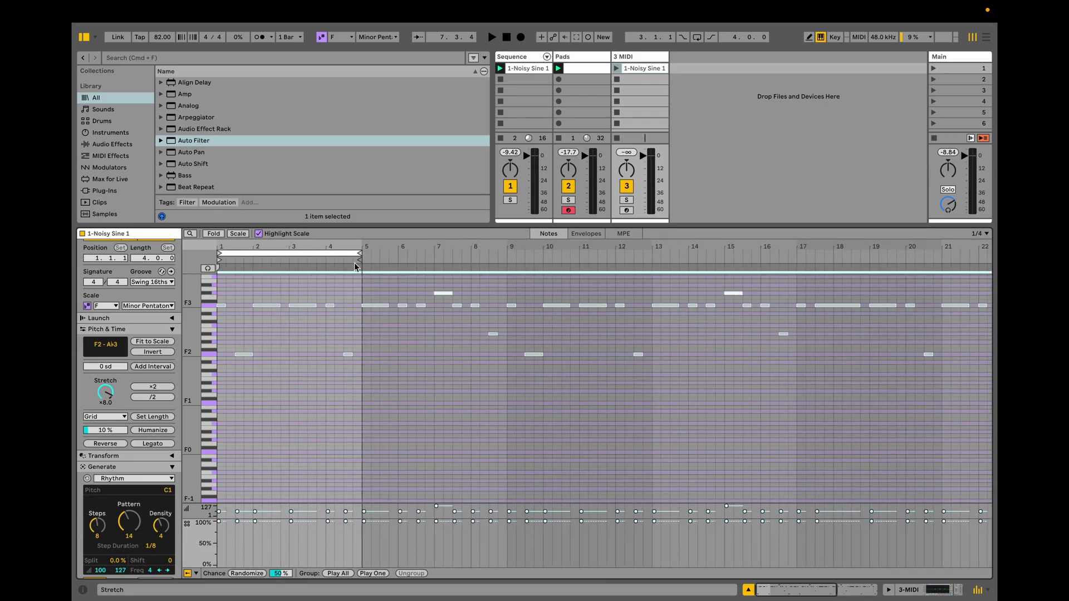
left_click_drag(359, 254, 506, 254)
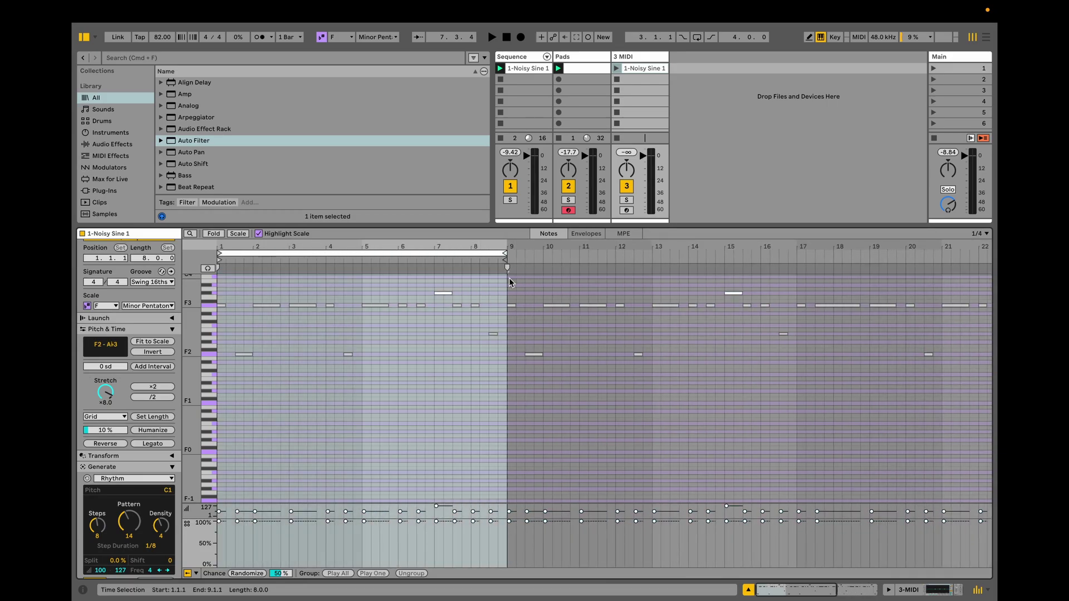
left_click(465, 393)
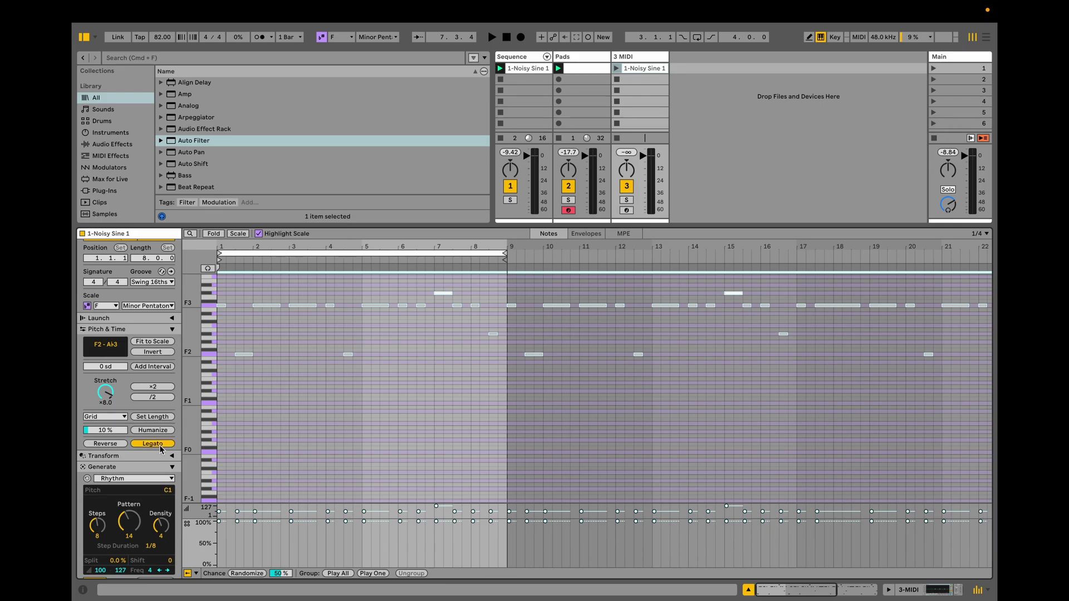
left_click(152, 443)
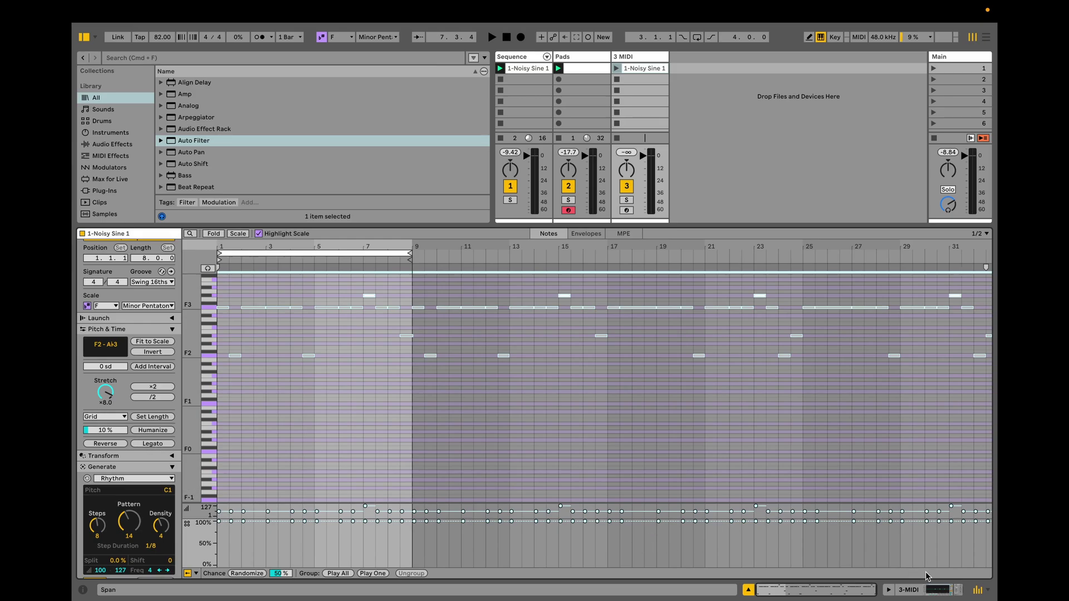
- Load the Viska preset from the User Library's ForsFM Chiral presets onto the third track
left_click(917, 592)
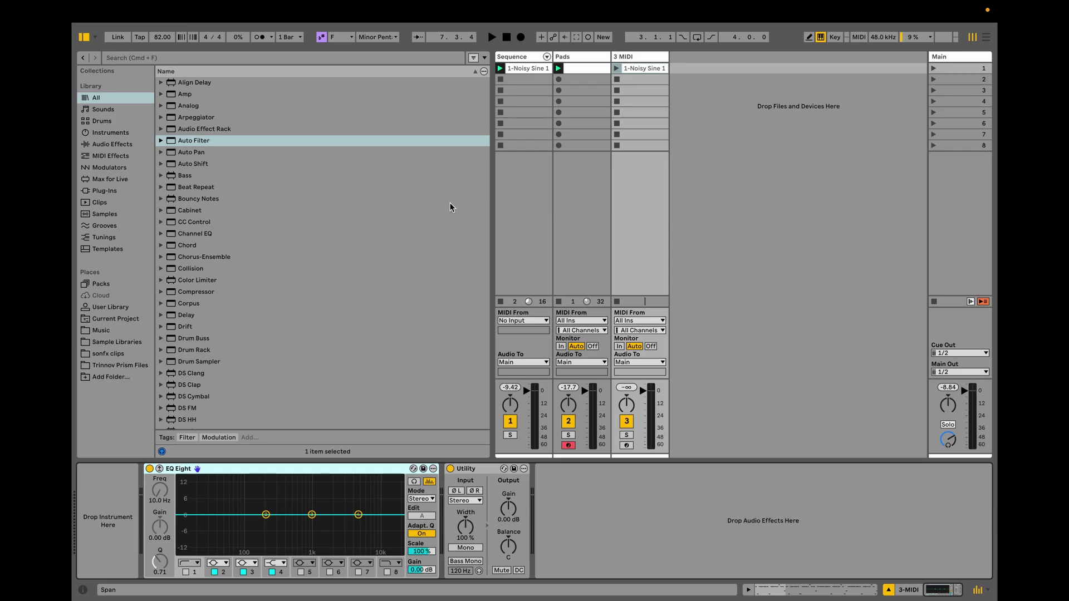
left_click(110, 308)
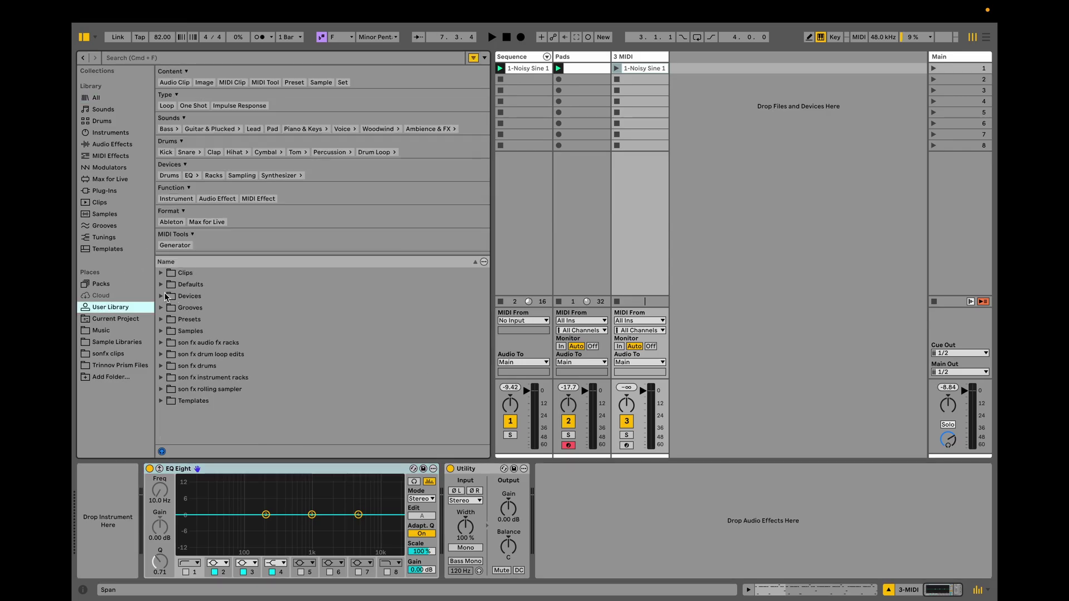
left_click(161, 296)
left_click(168, 318)
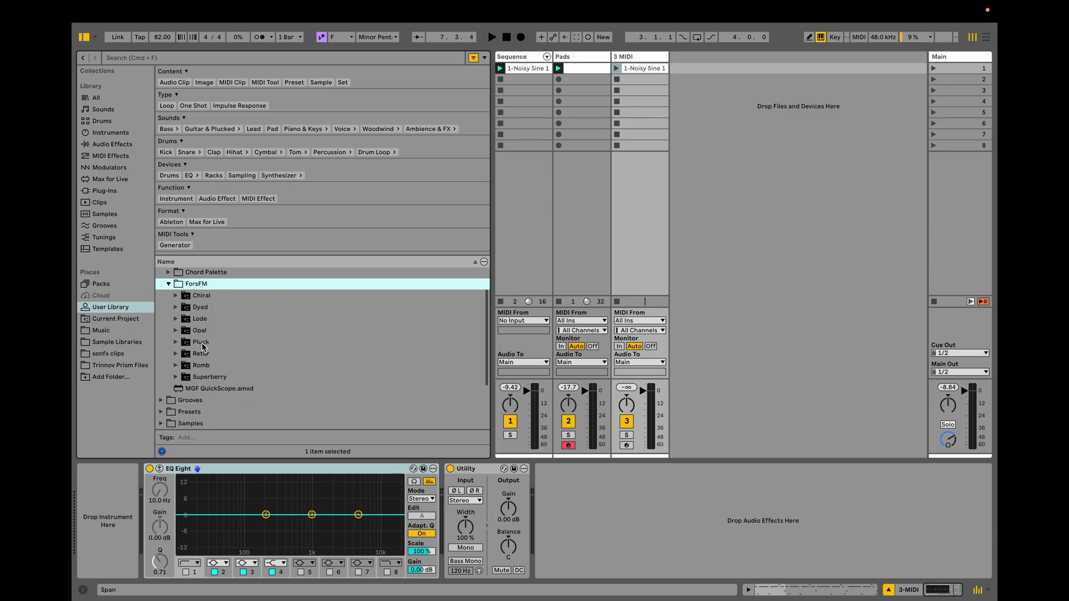
left_click(178, 297)
left_click(187, 322)
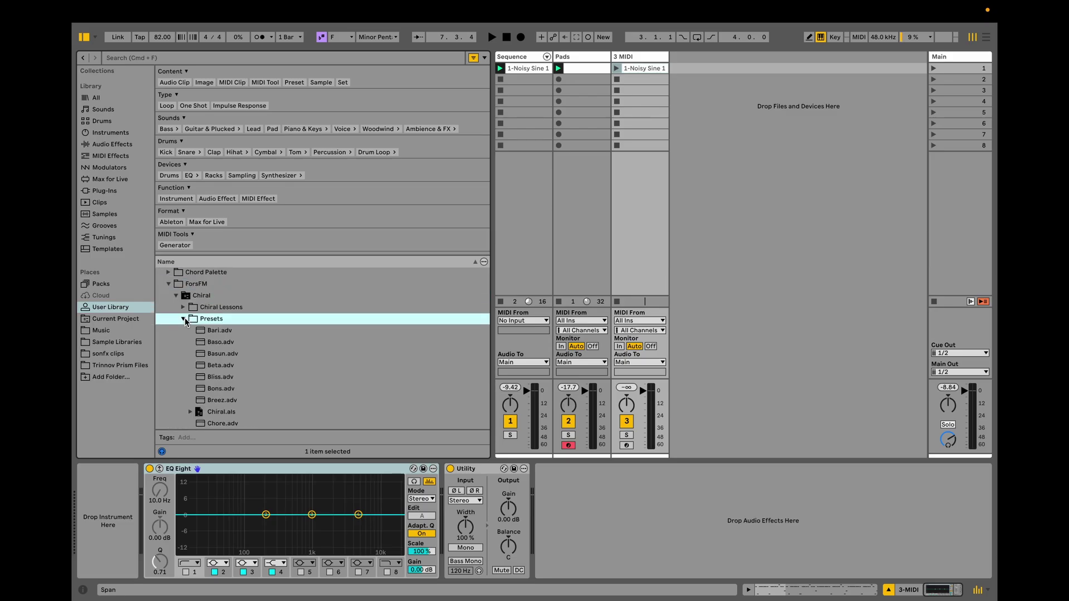
scroll(218, 345, "down", 5)
scroll(218, 346, "down", 5)
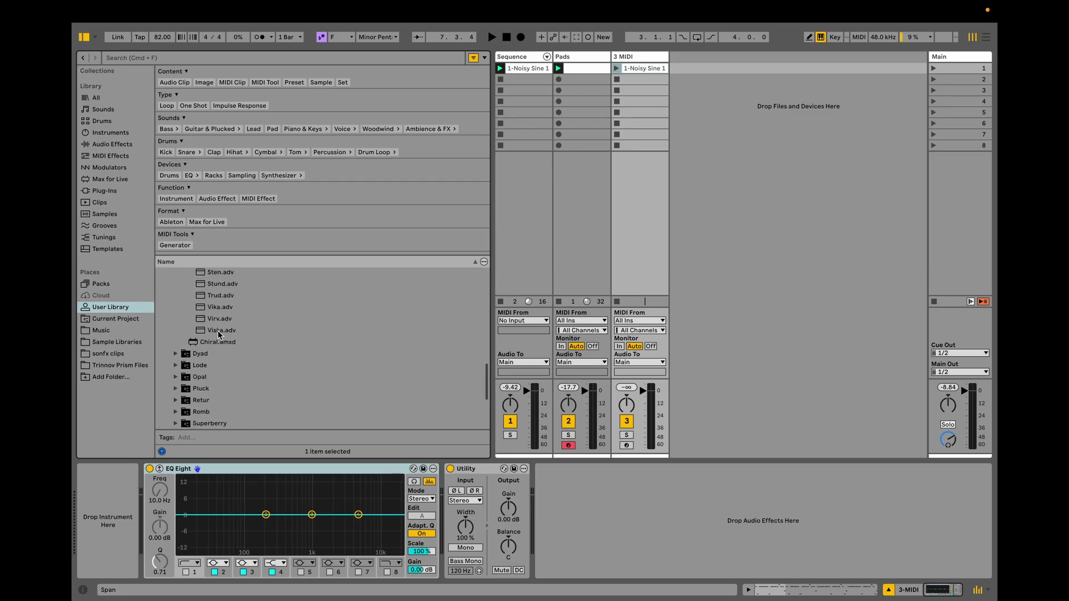
left_click_drag(221, 331, 733, 240)
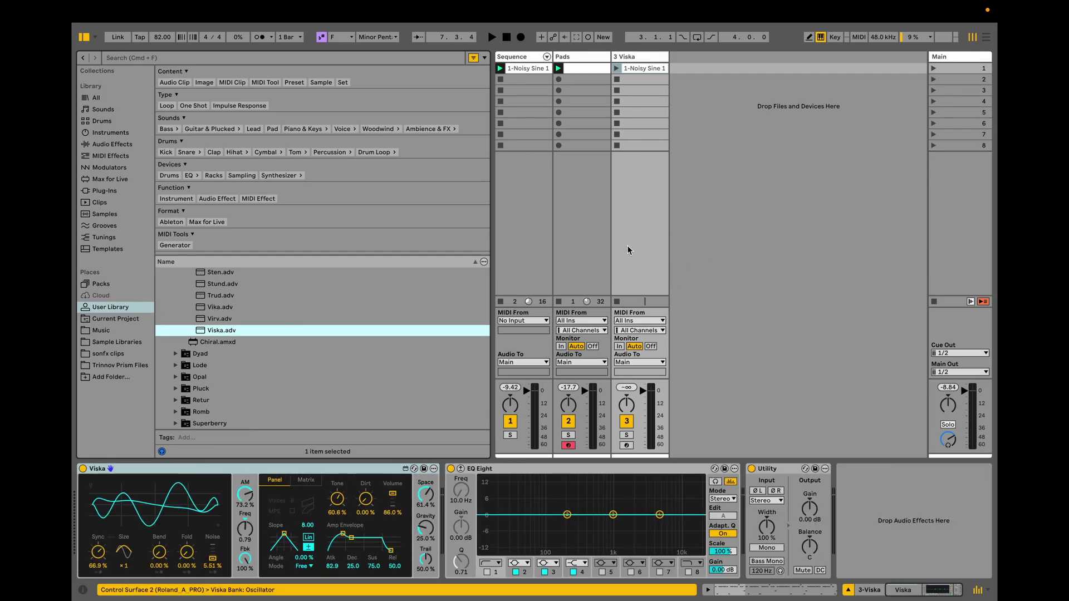
- Launch the clip on the Viska track and enable EQ Eight's band 1 low cut at 69.6 Hz
left_click(616, 67)
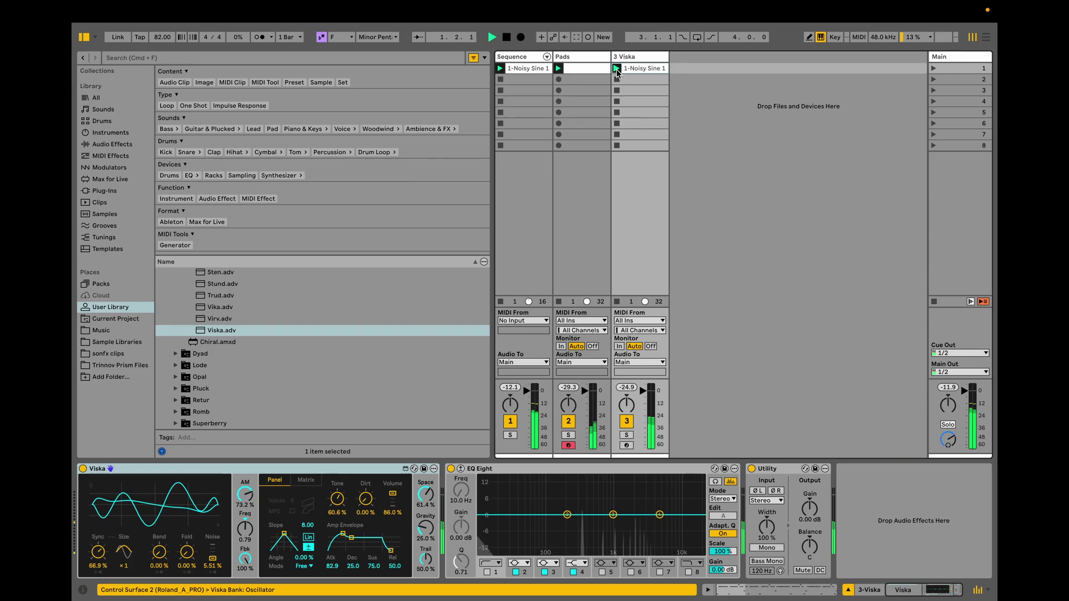
left_click(487, 572)
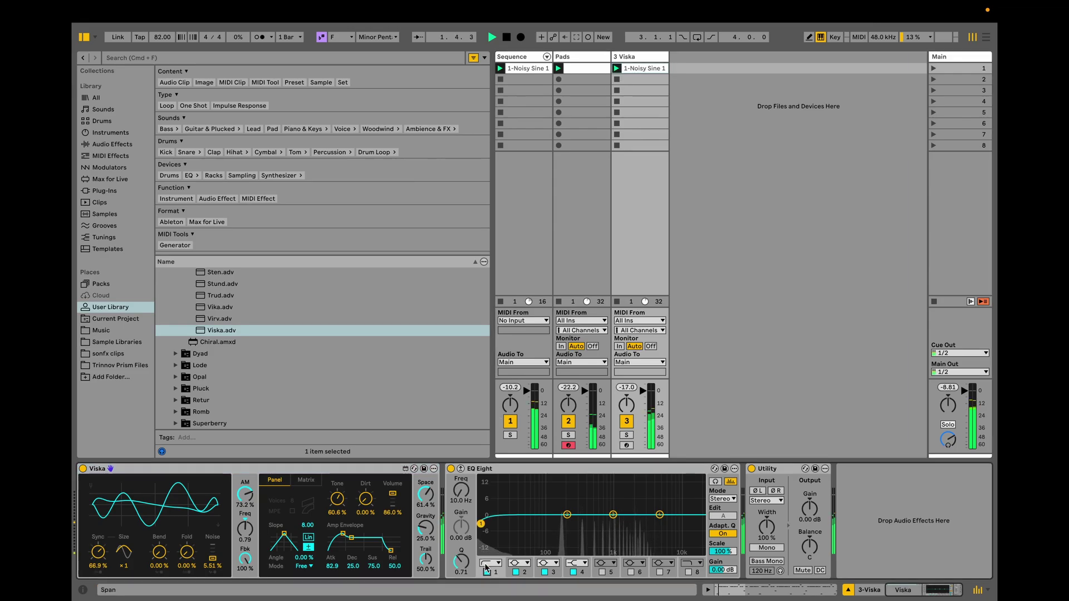
left_click_drag(516, 522, 572, 523)
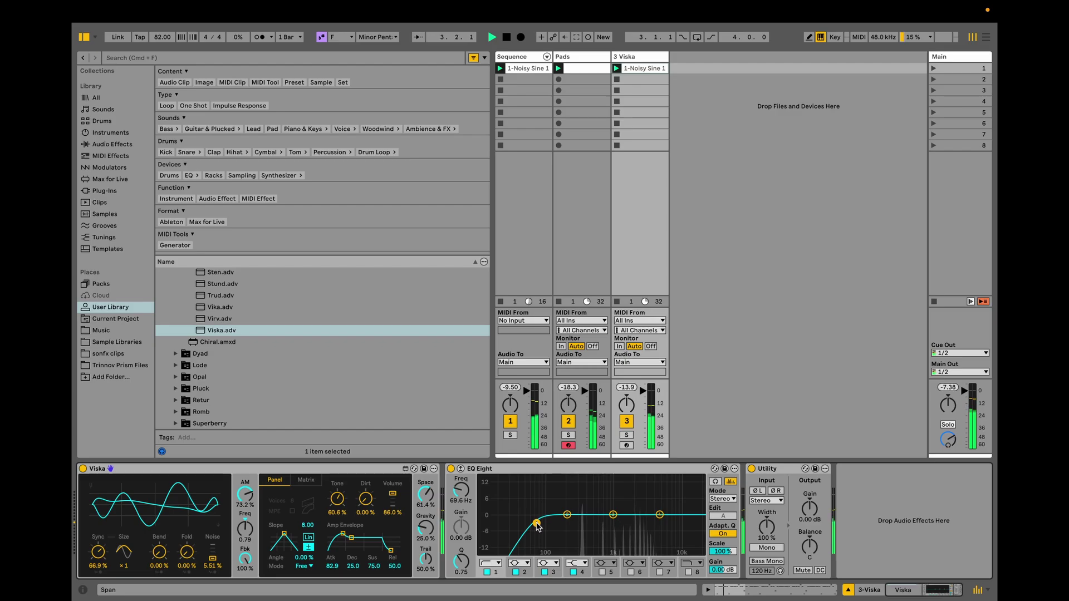
left_click(305, 482)
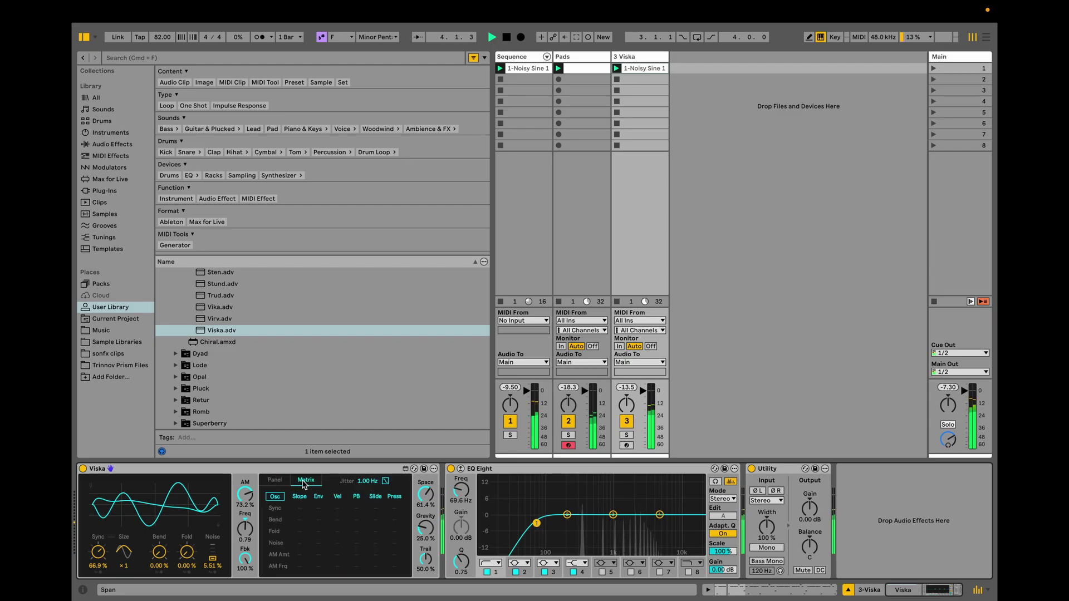
left_click(276, 481)
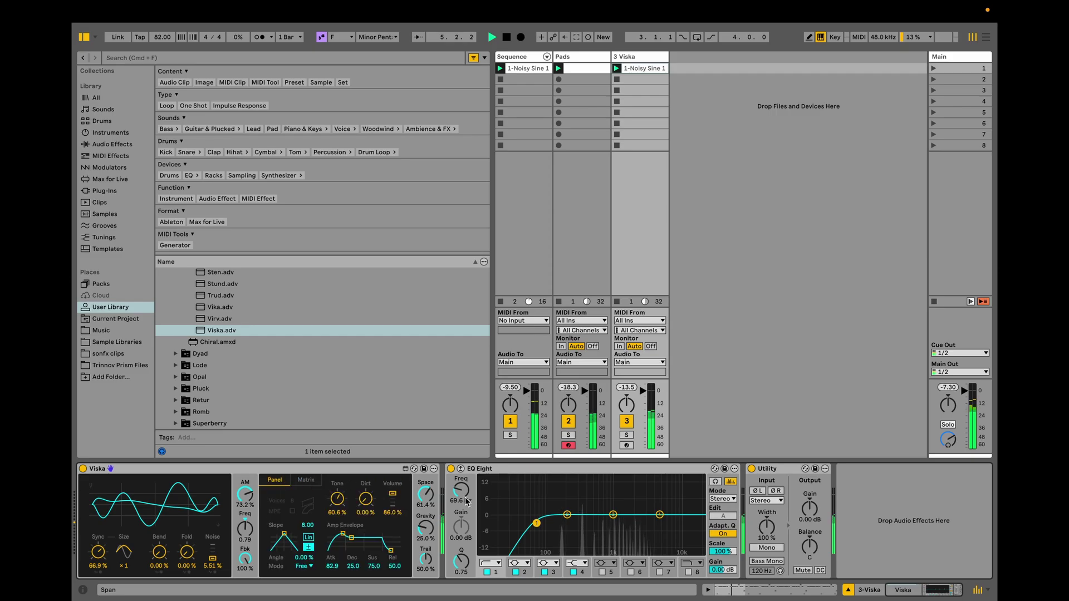
- Stop playback, open the Viska track's clip and deactivate the F3 notes starting at bars 2, 4, 6 and 8
double_click(639, 69)
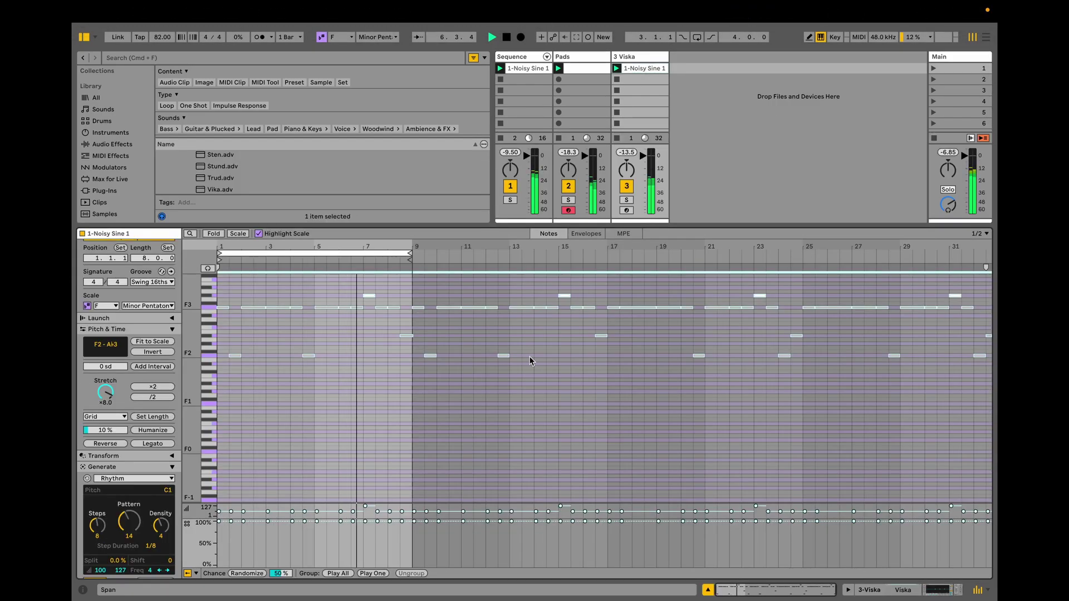
key("space")
left_click_drag(285, 265, 277, 293)
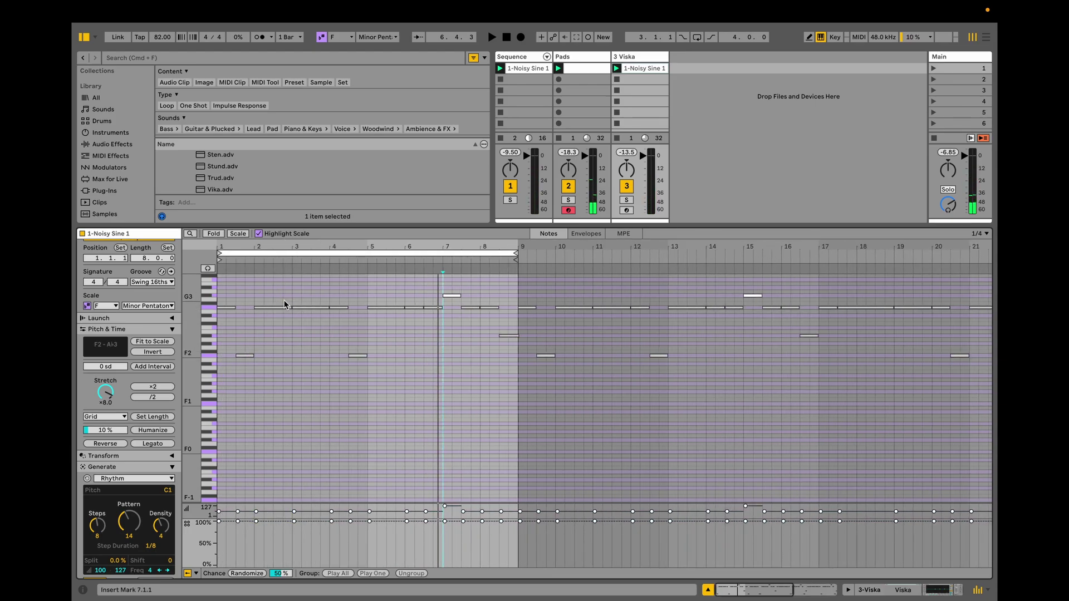
left_click(265, 307)
key("Delete")
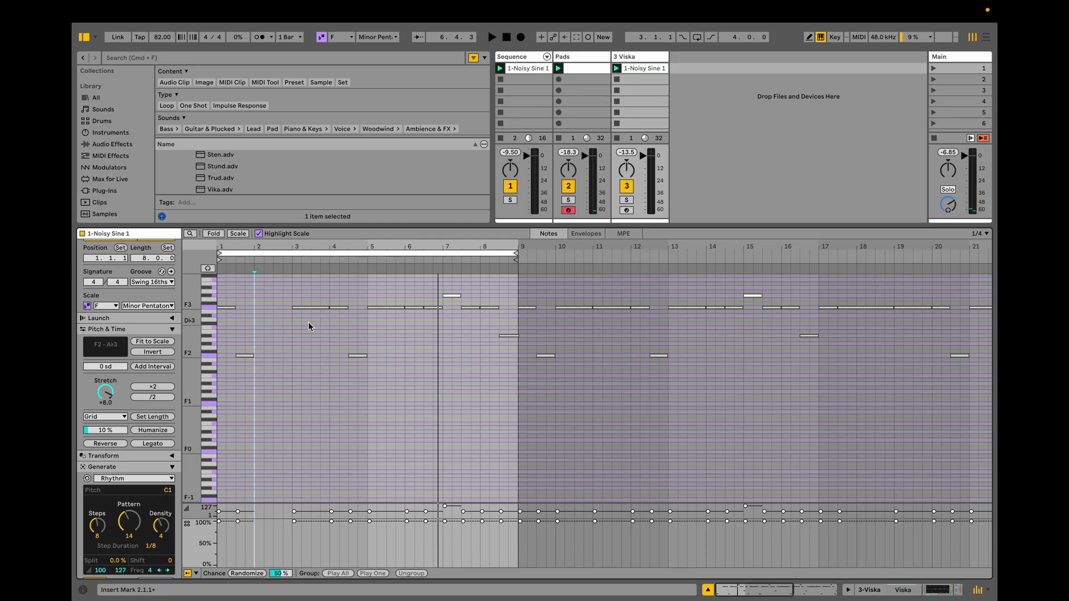
double_click(275, 306)
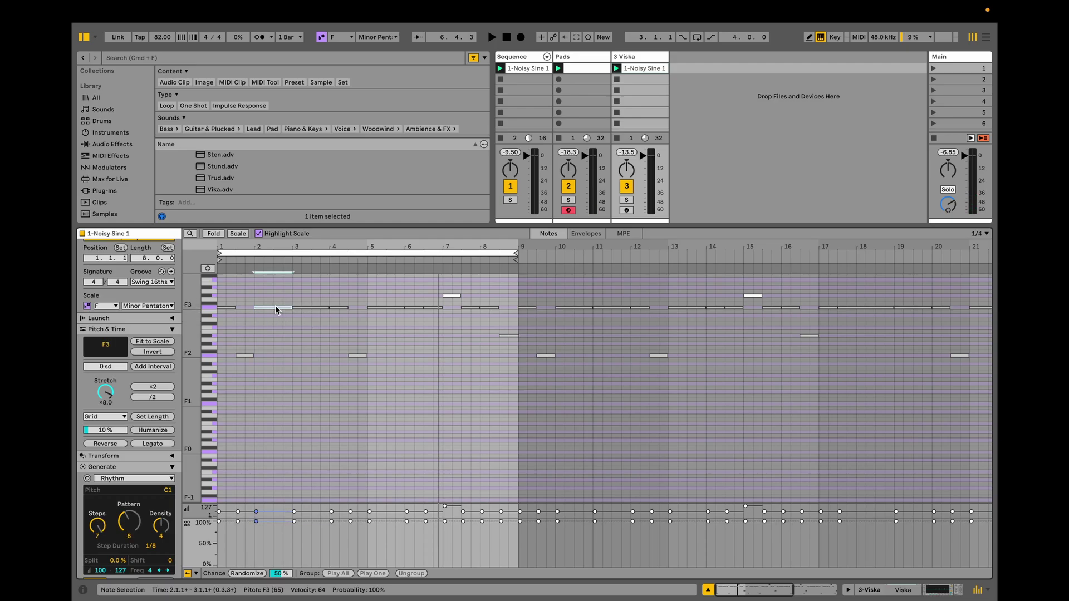
double_click(335, 307)
double_click(412, 307)
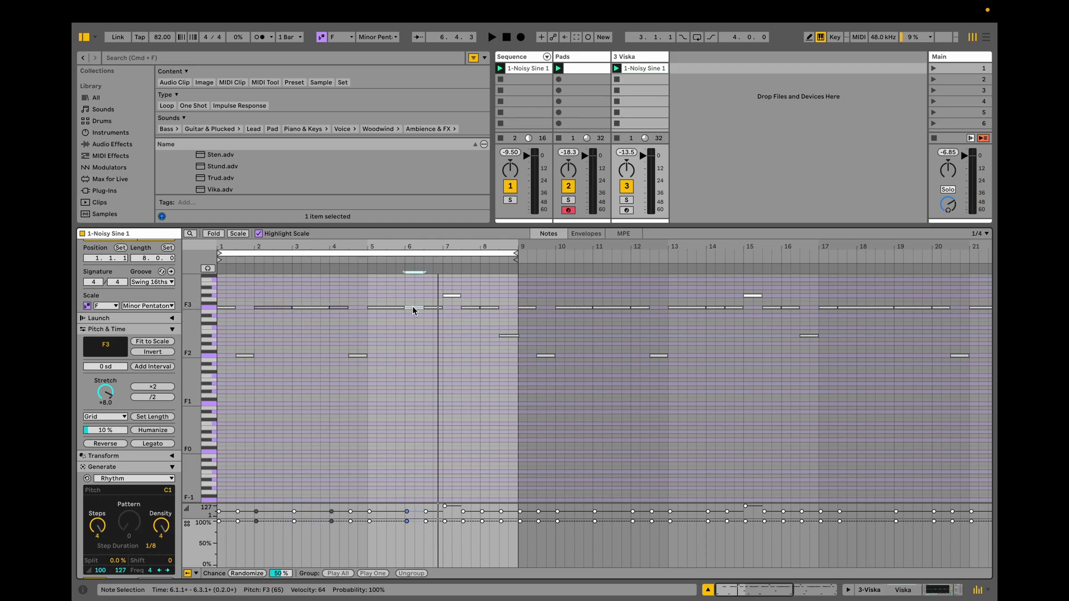
left_click(494, 307)
left_click_drag(191, 309, 196, 308)
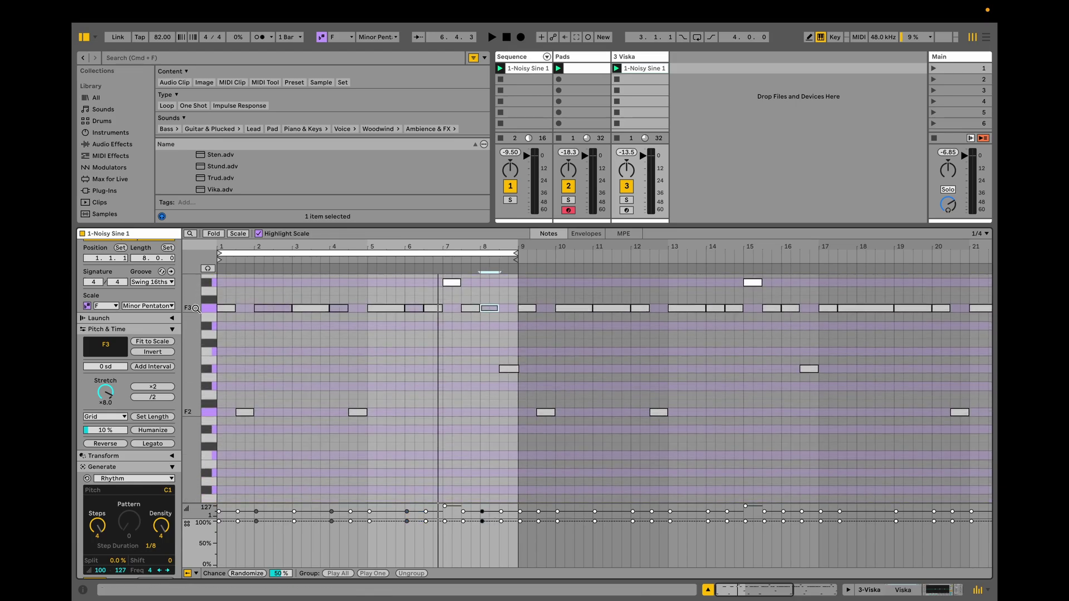
left_click(326, 368)
scroll(348, 367, "up", 1)
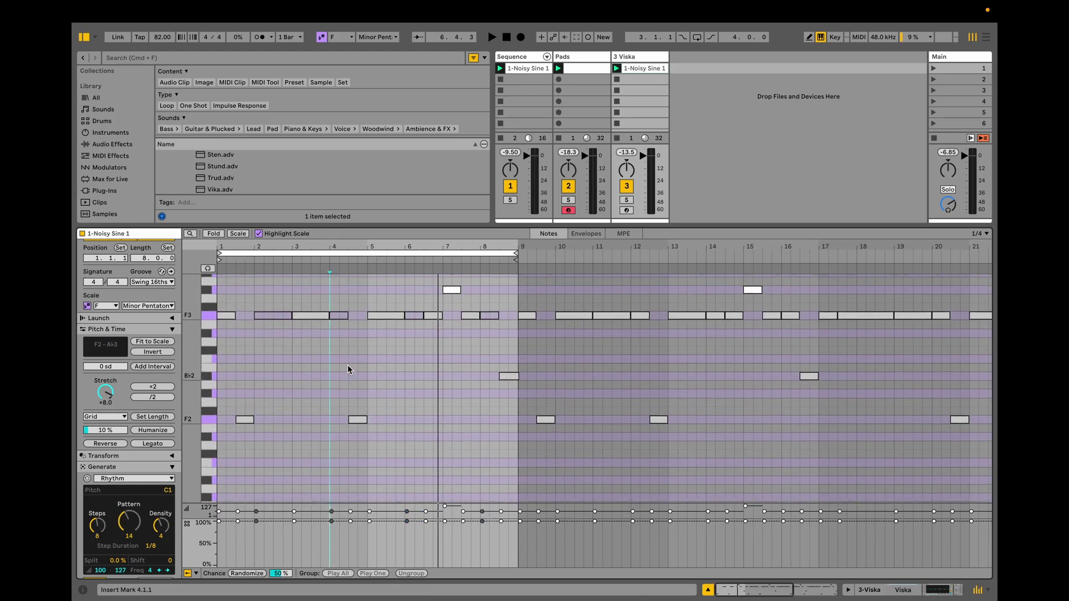
- Generate additional notes in the Viska clip with the Seed generator set to 1 voice, and audition the result
scroll(348, 365, "down", 1)
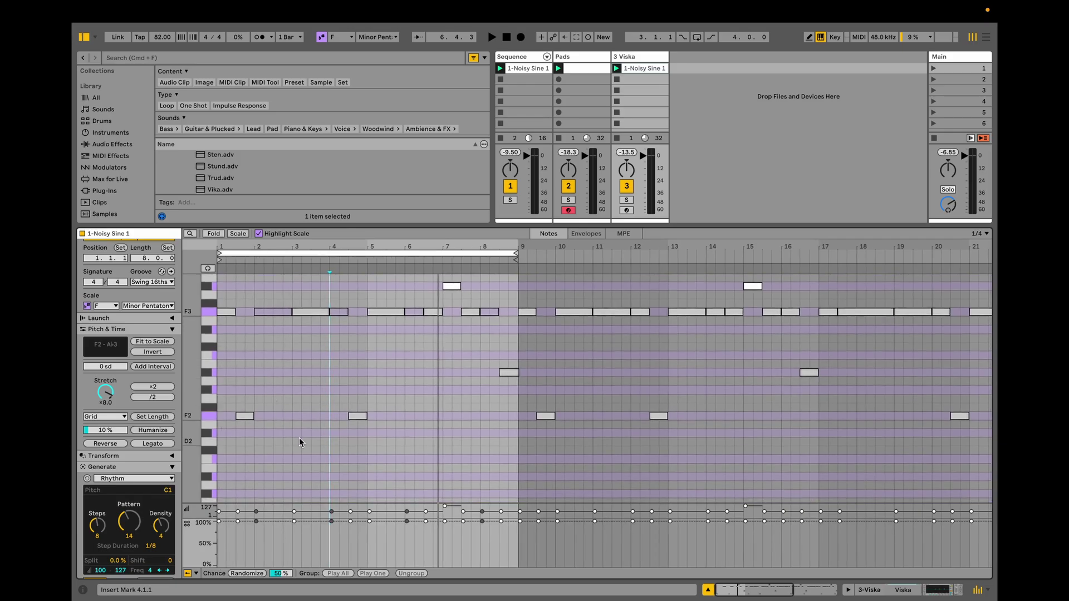
left_click(157, 479)
left_click(143, 497)
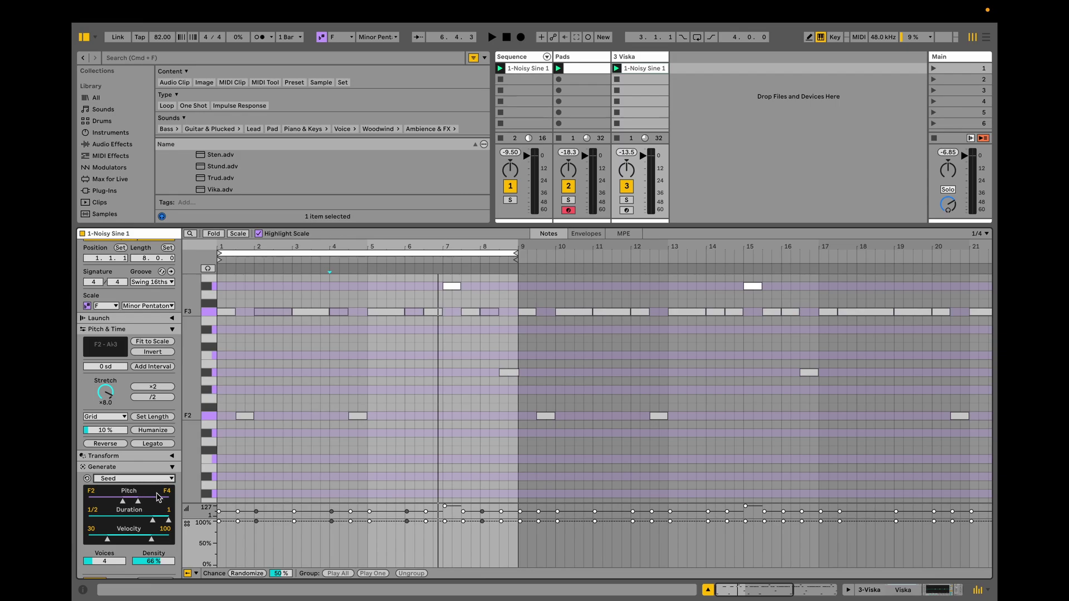
left_click_drag(113, 560, 113, 579)
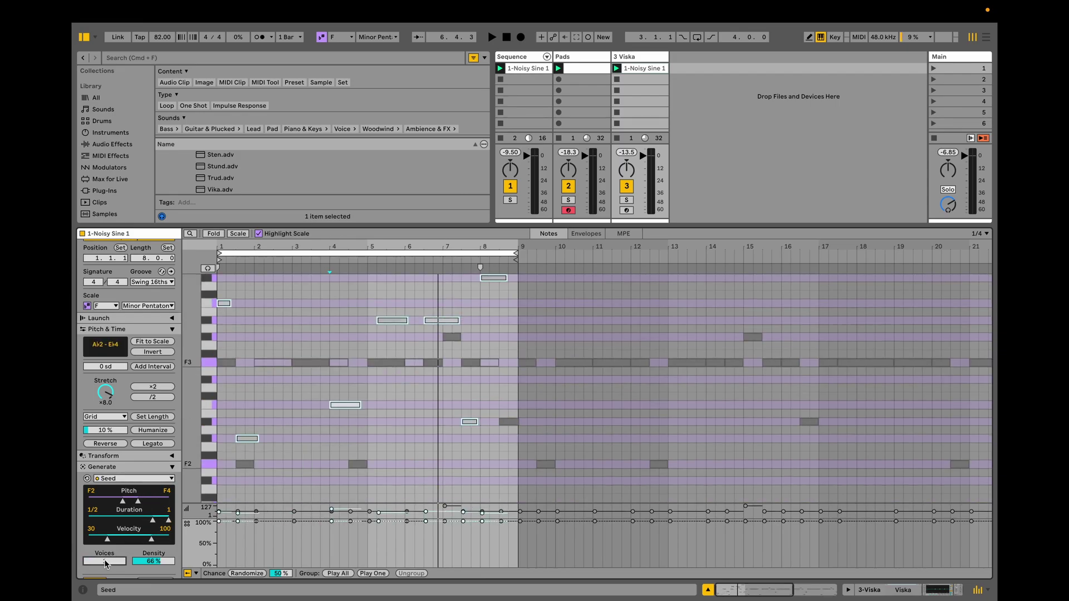
key("space")
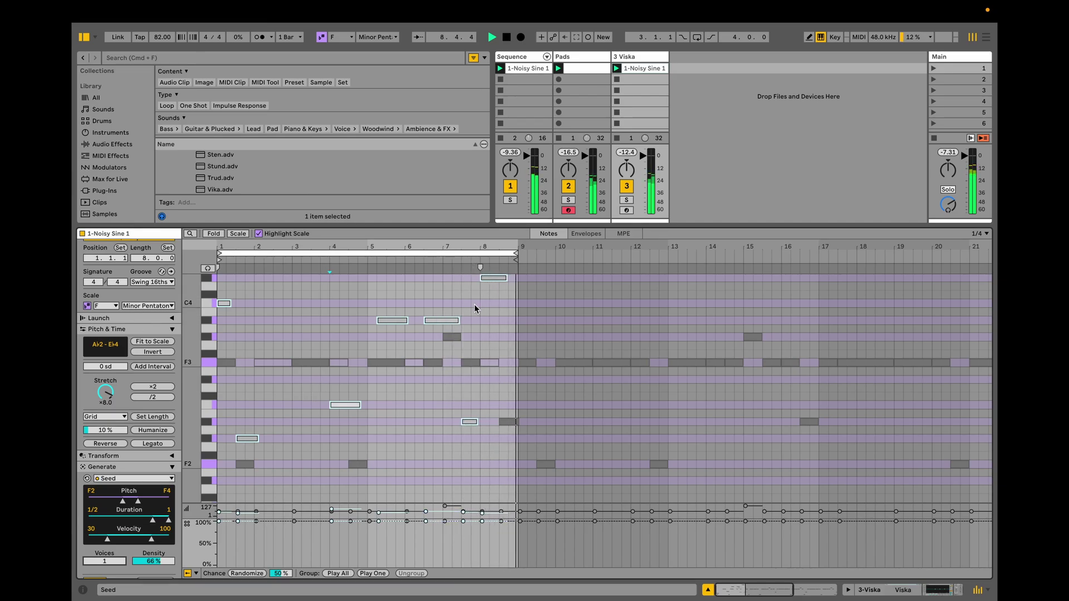
key("space")
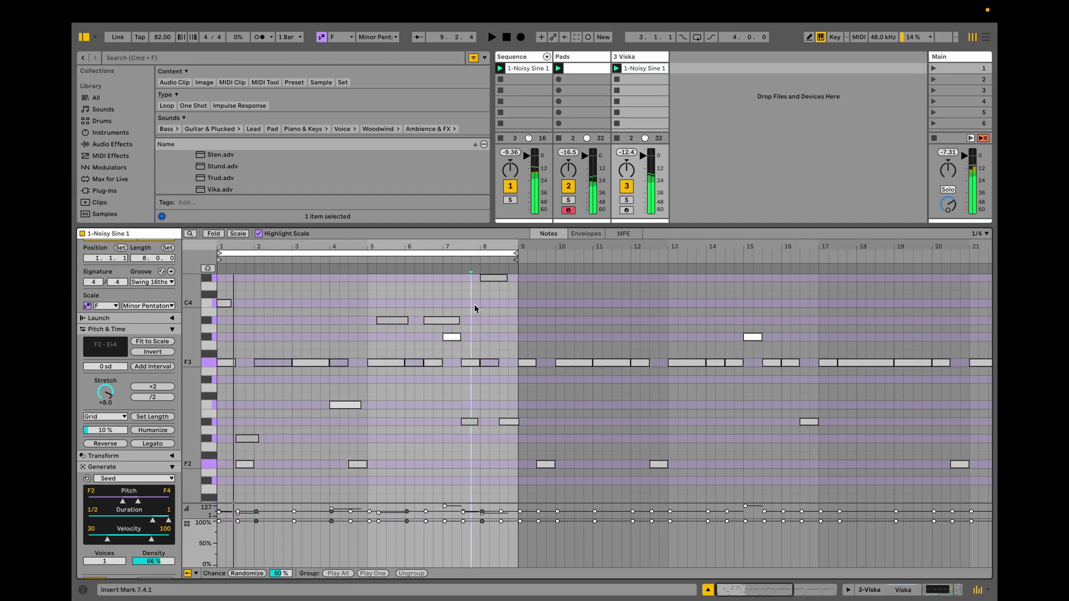
- Set the probability of the E♭4 note at bar 8 to 43% and close the clip editor
left_click(491, 278)
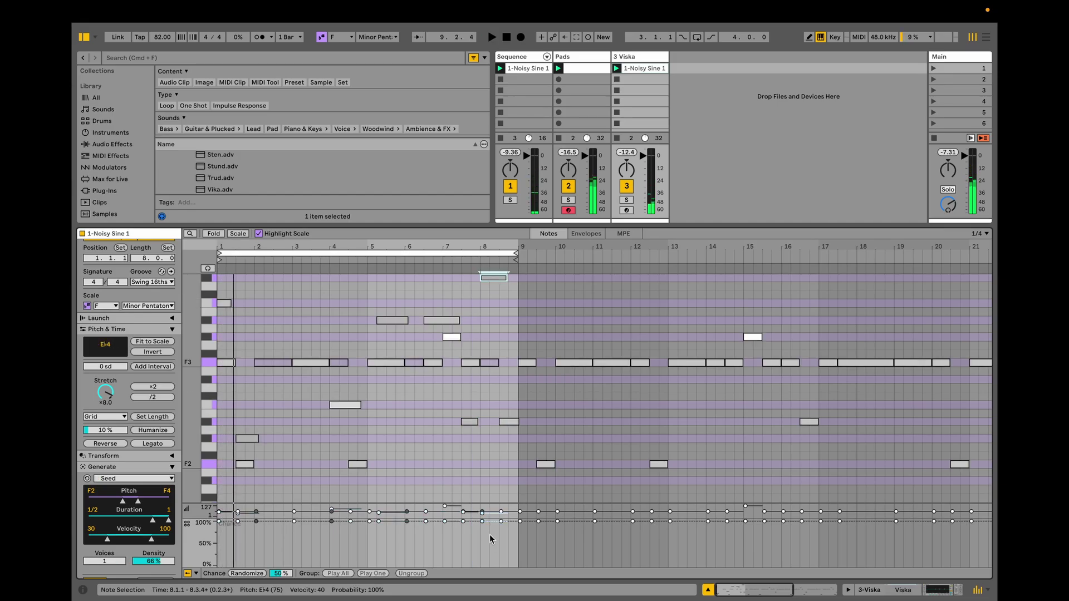
left_click_drag(490, 529, 489, 553)
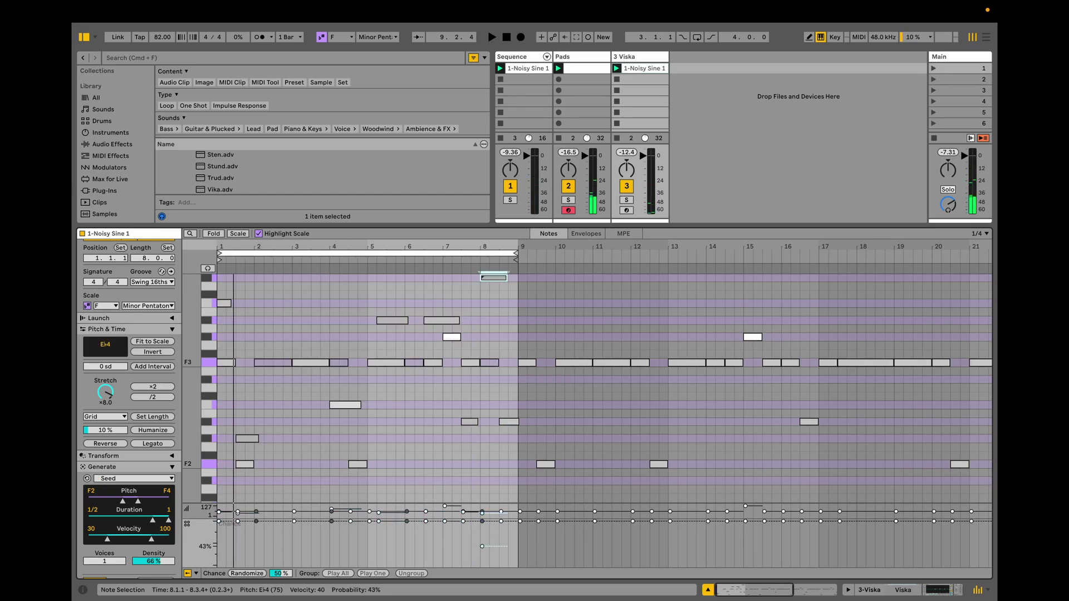
left_click(709, 591)
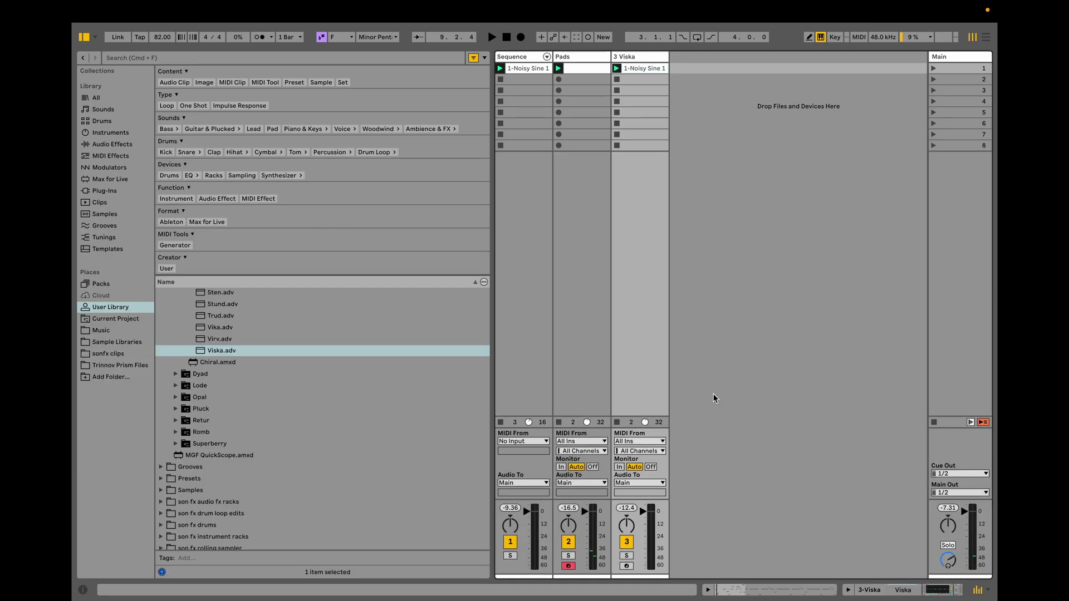
- Raise EQ Eight's band 1 low cut on the Viska track to 77.4 Hz and play the track soloed
double_click(638, 62)
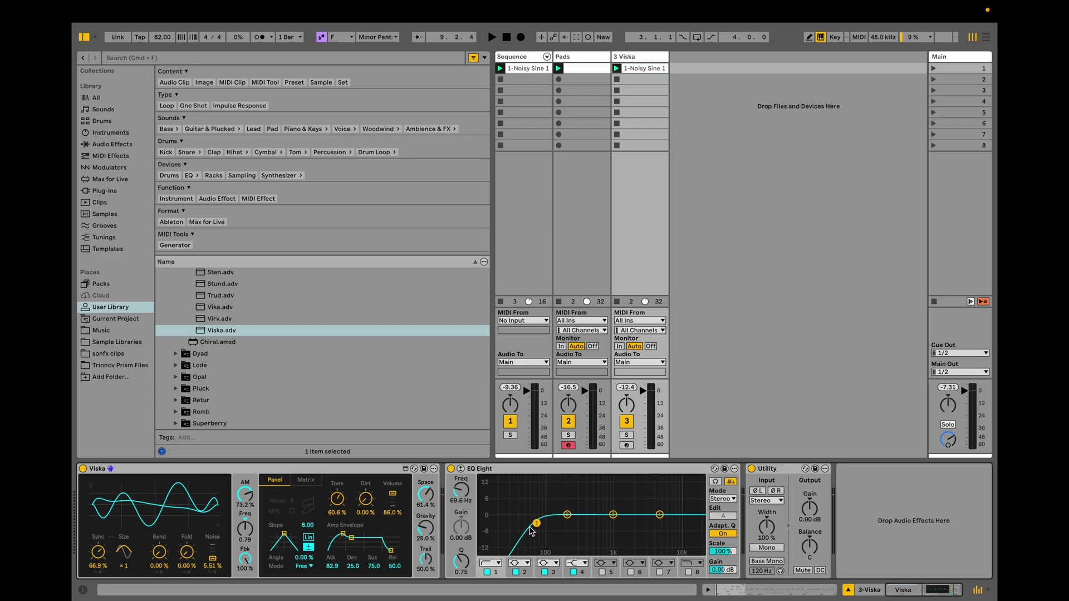
left_click_drag(536, 523, 539, 524)
key("space")
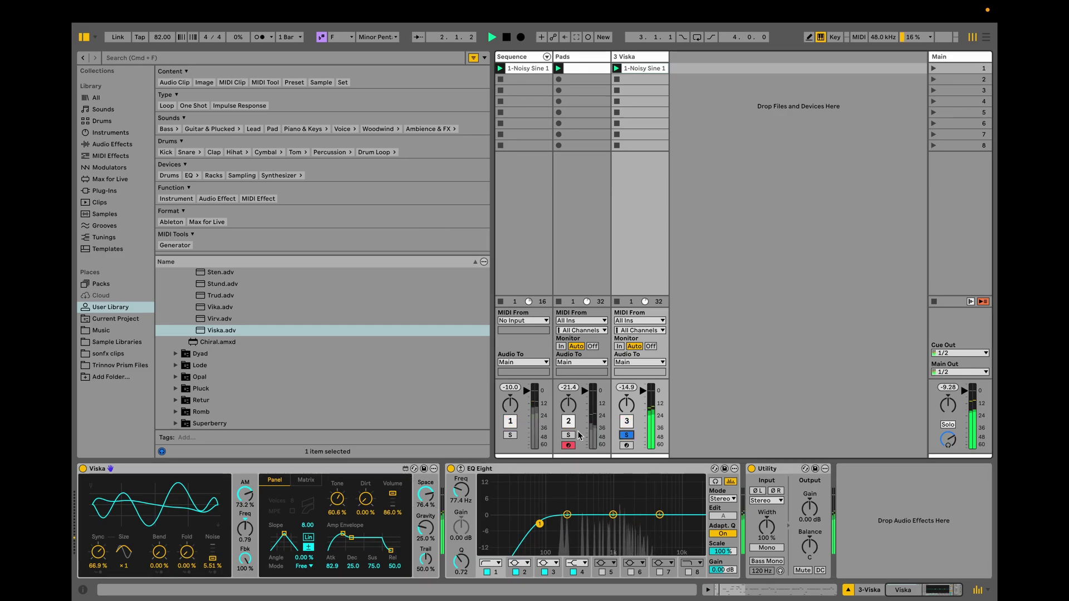
- Reshape the Viska sound with Sync 20.4%, Bend 6.30%, Fold 90.5%, Noise 0%, Size ×1 and Tone 15.7%
left_click_drag(108, 557, 107, 595)
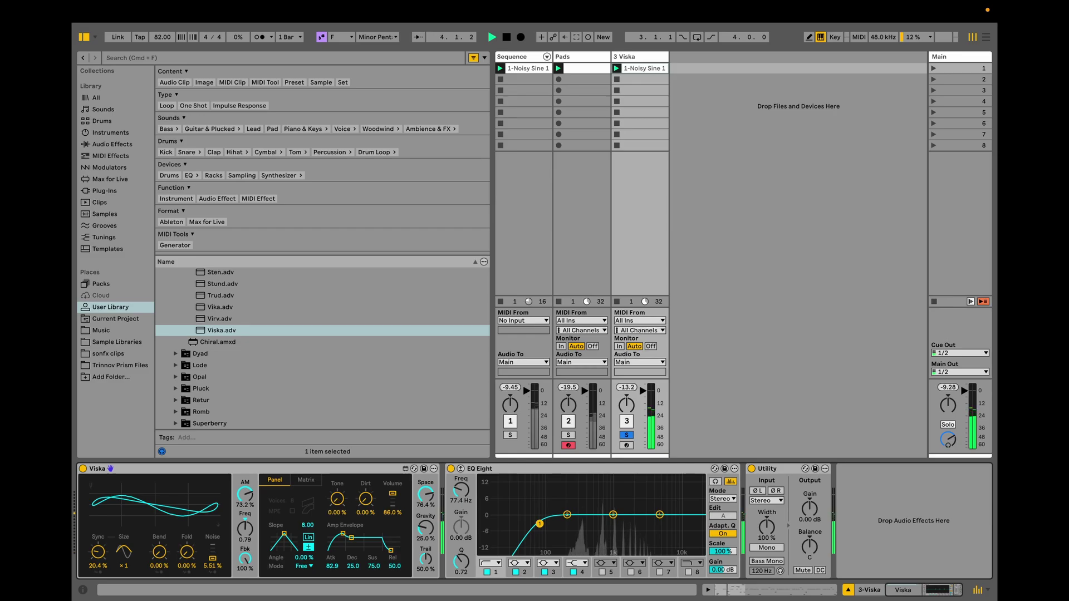
left_click_drag(159, 551, 212, 568)
left_click_drag(123, 551, 124, 540)
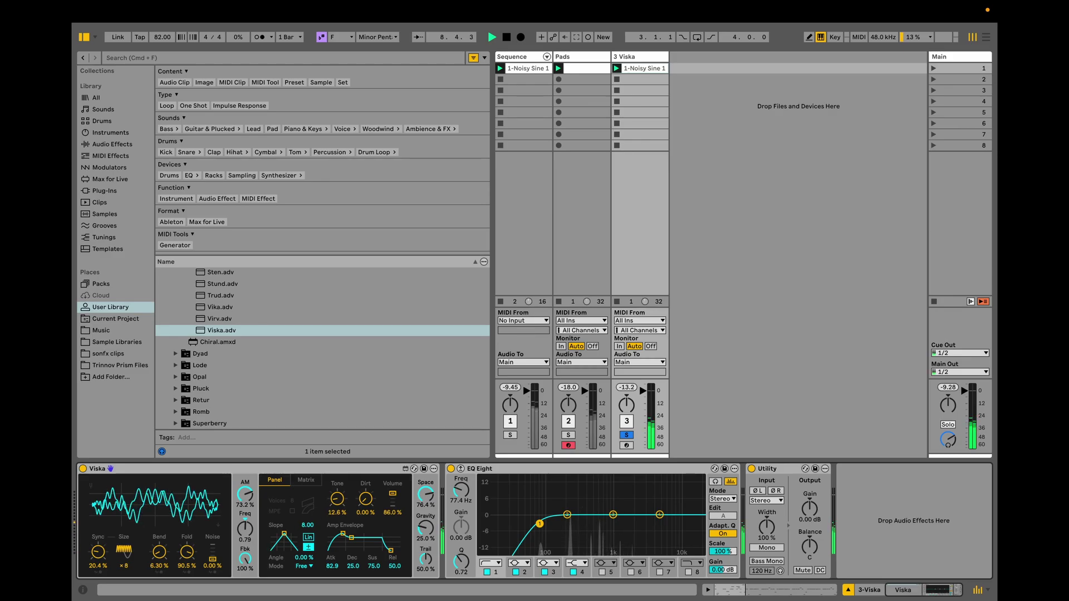
mouse_move(336, 499)
left_mouse_down()
mouse_move(337, 488)
mouse_move(337, 501)
left_mouse_up()
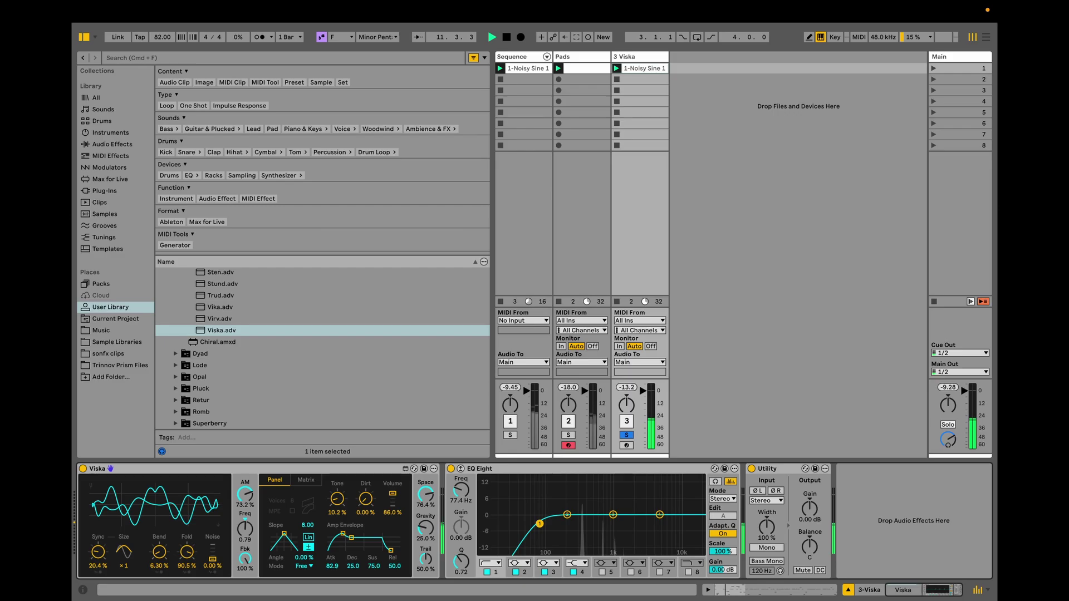
- Stop playback, group the Viska device into an Instrument Rack and map its Tone parameter to Macro 1
left_click(257, 472)
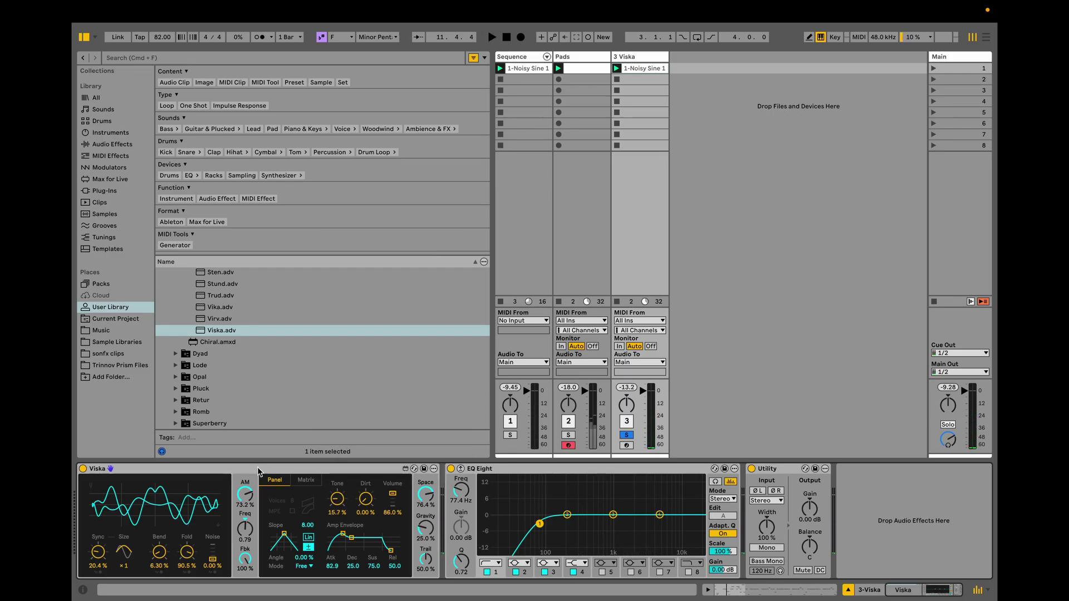
left_click(268, 473)
key("super+g")
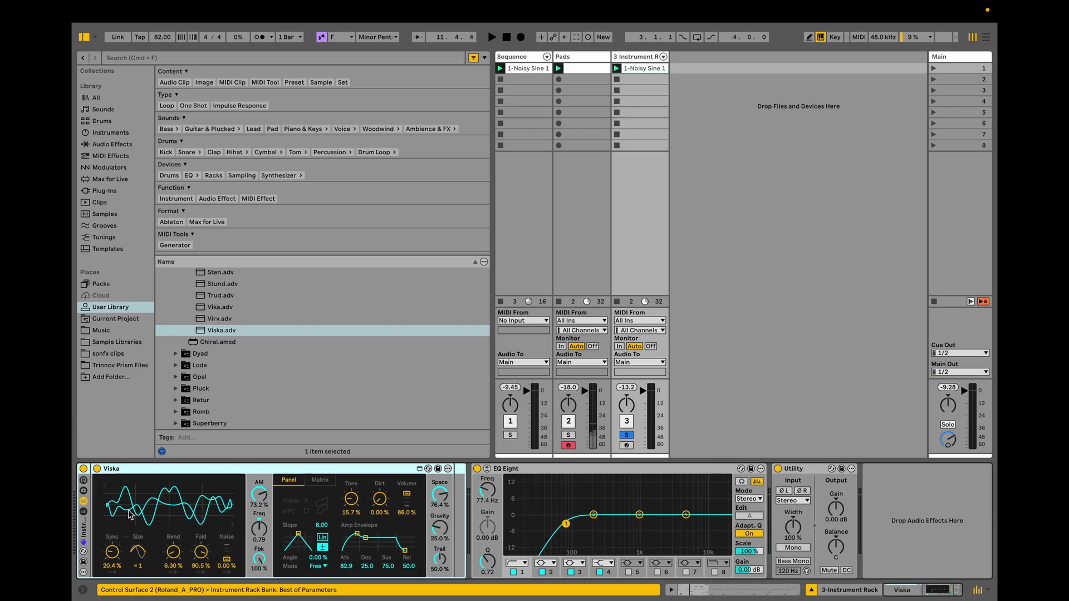
right_click(350, 499)
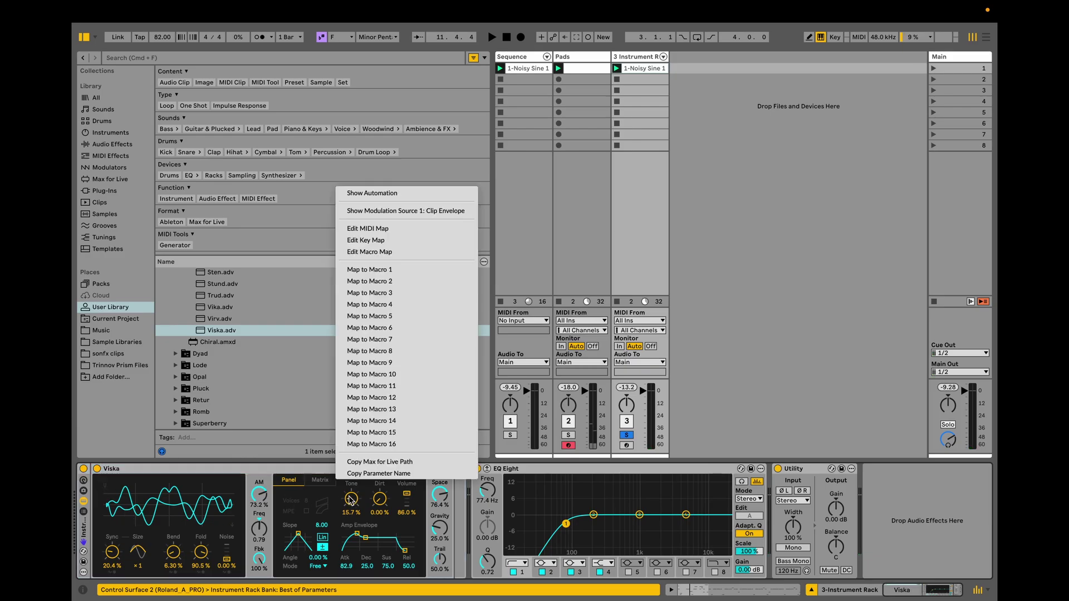
left_click(373, 270)
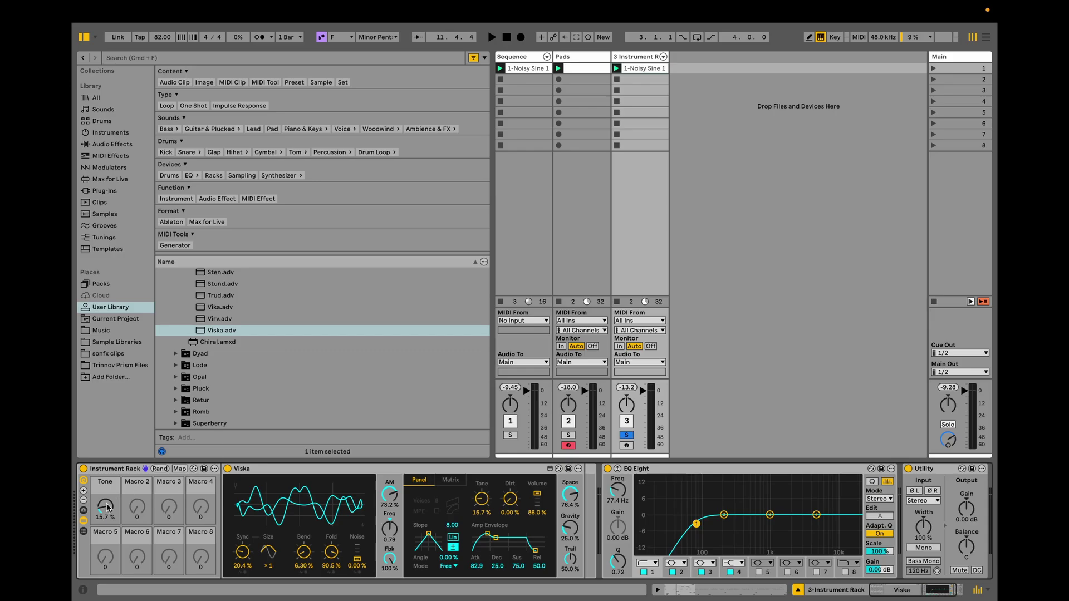
- Play all tracks together without the solo and set the rack's Tone macro to 16.5%
key("space")
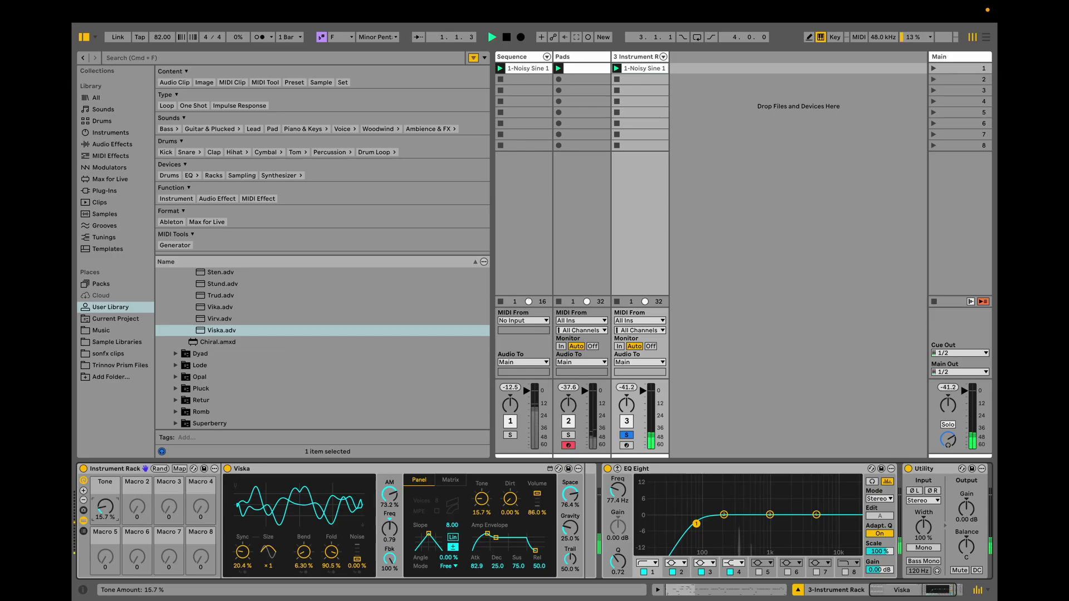
left_click(104, 510)
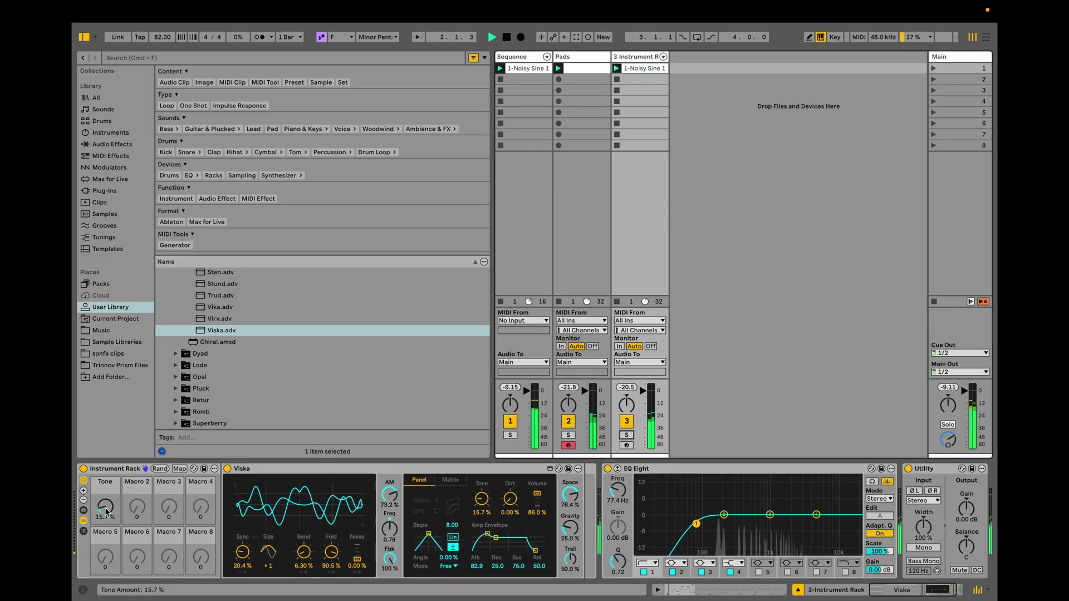
left_click_drag(106, 511, 106, 501)
key("space")
- Reduce the Instrument Rack's visible macro controls to two
left_click(260, 474)
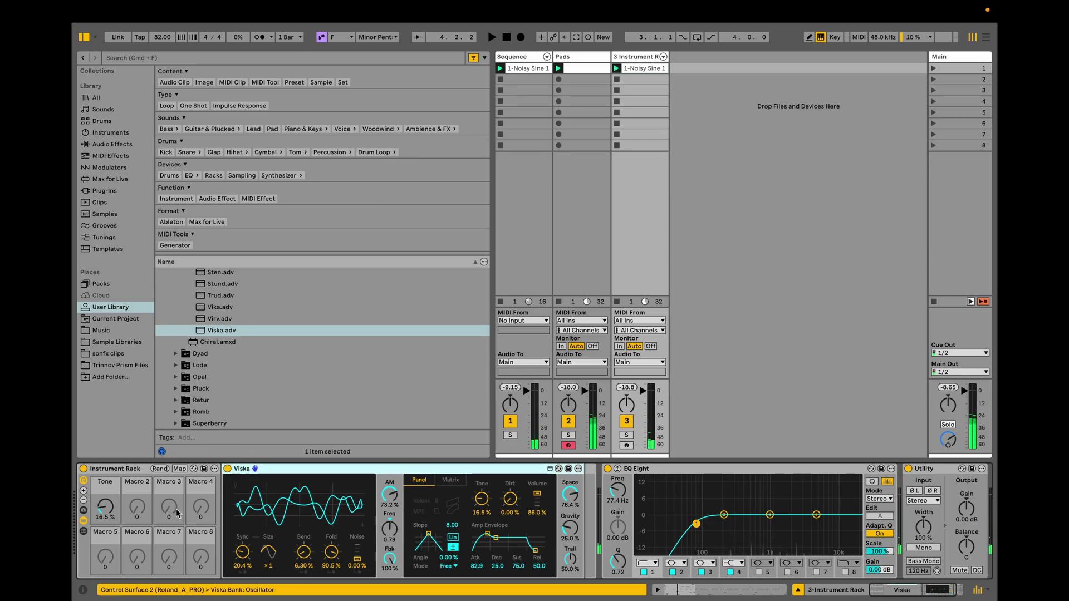
left_click(84, 500)
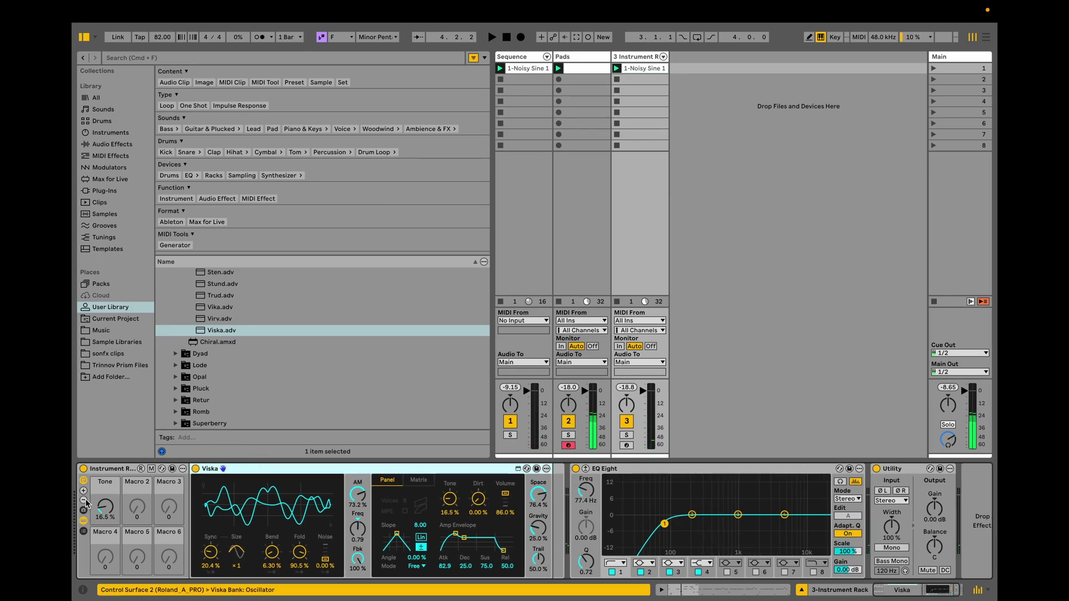
left_click(84, 500)
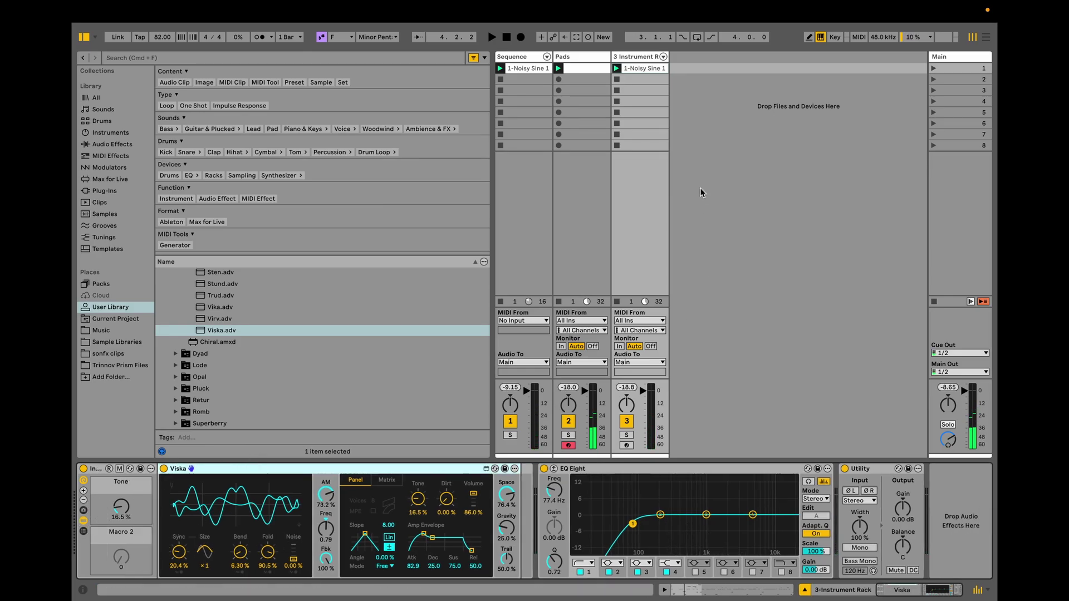
- Rename the third track Pads2
double_click(637, 59)
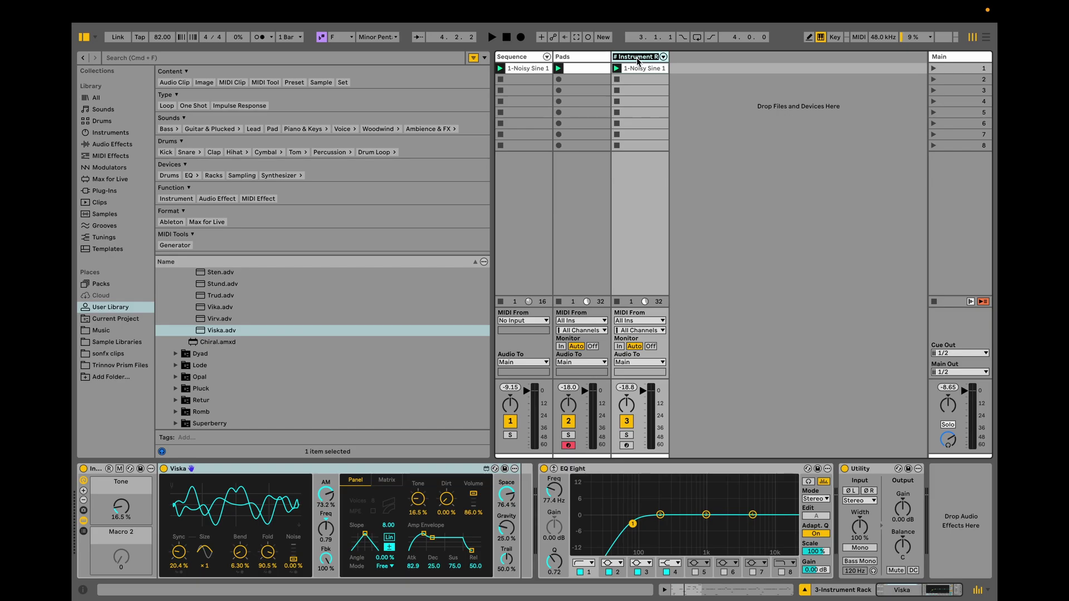
type("Pads2")
key("Return")
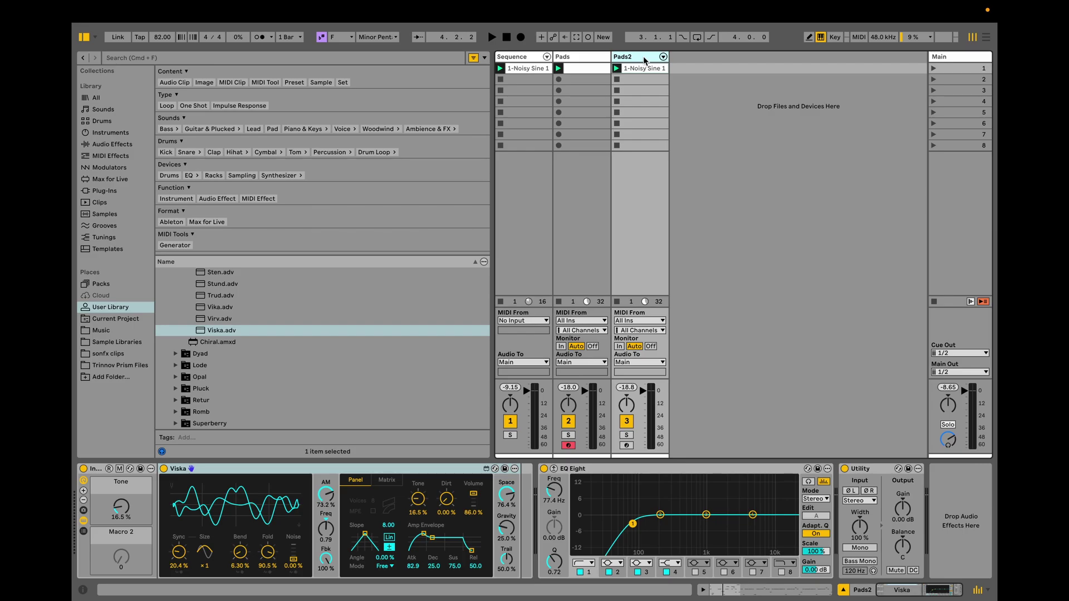
- Add a new MIDI track, load the TB_Flowtones_v1 instrument onto it and close the plug-in window
key("super+shift+t")
key("super+f")
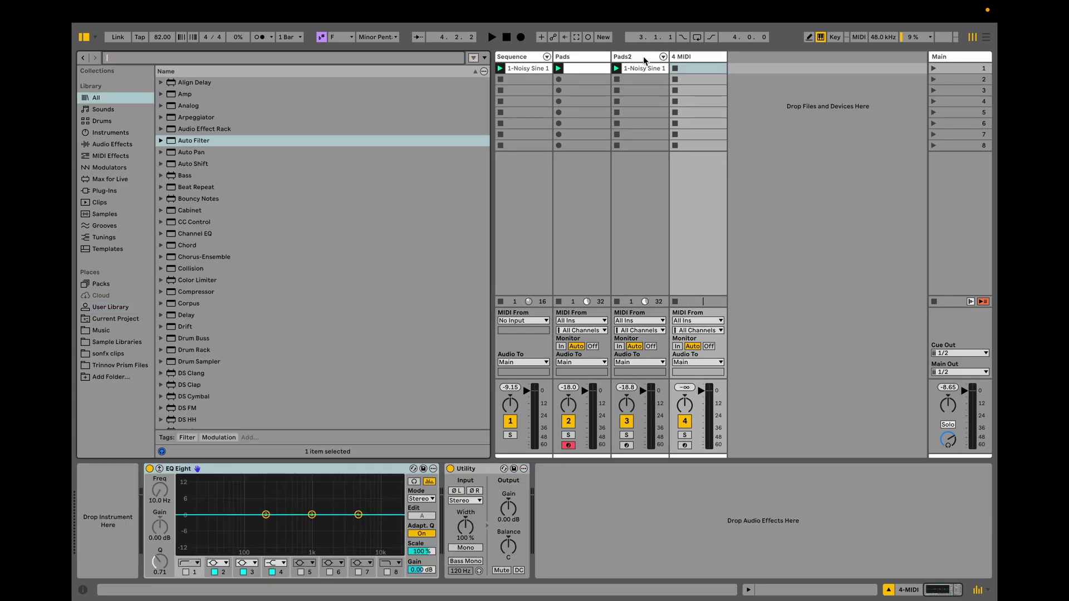
type("flo")
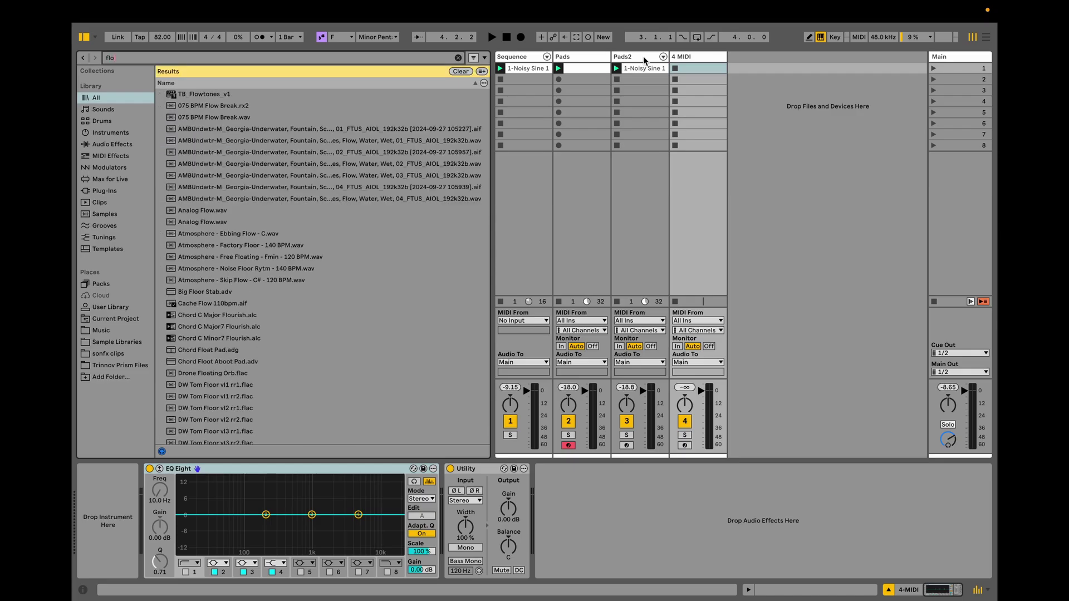
type("wt")
key("Down")
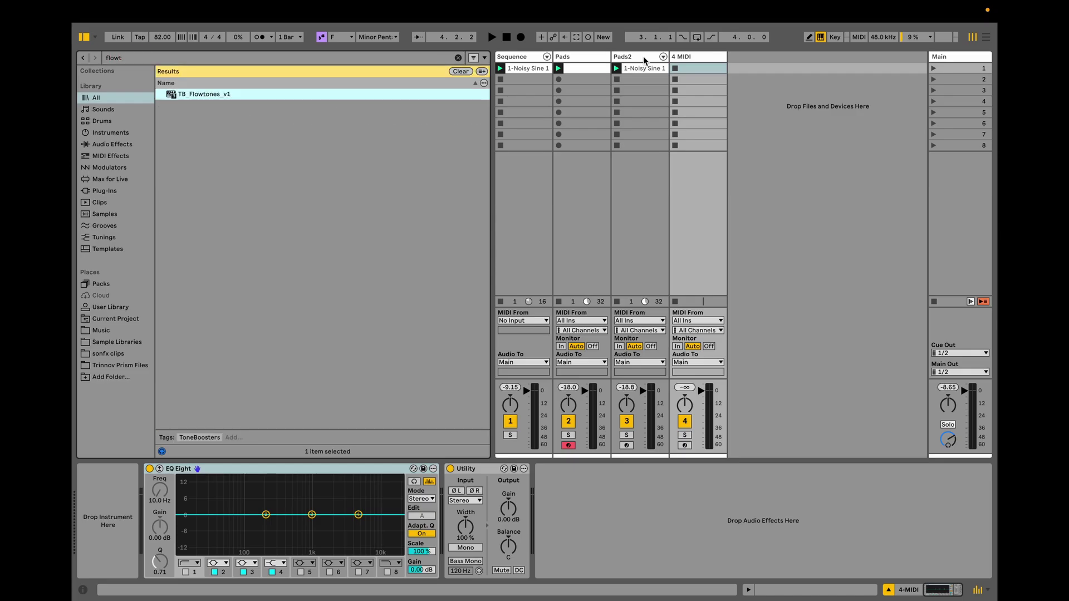
key("Return")
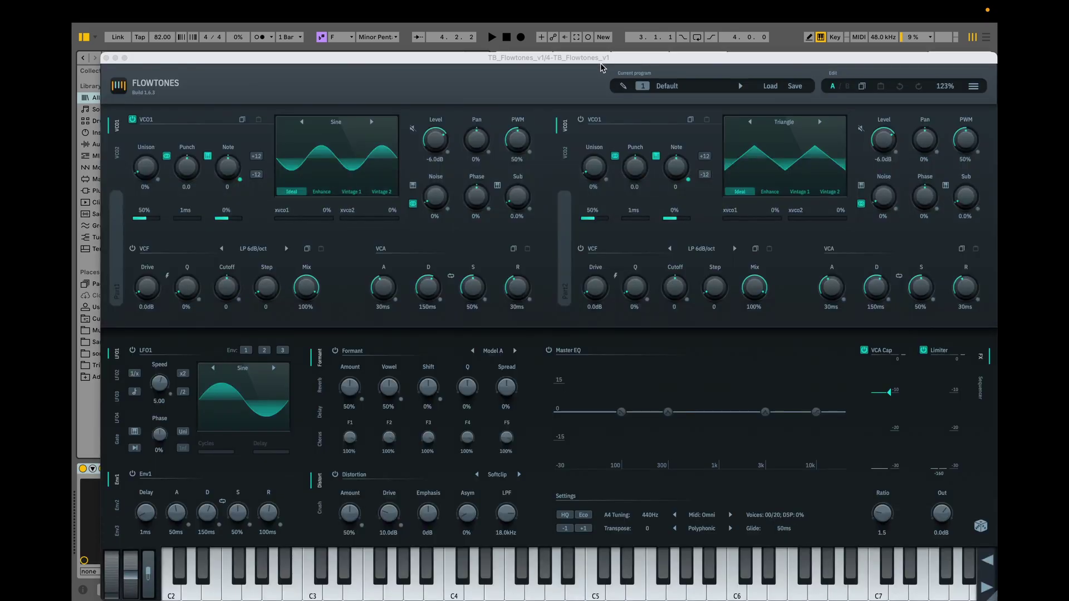
left_click(105, 58)
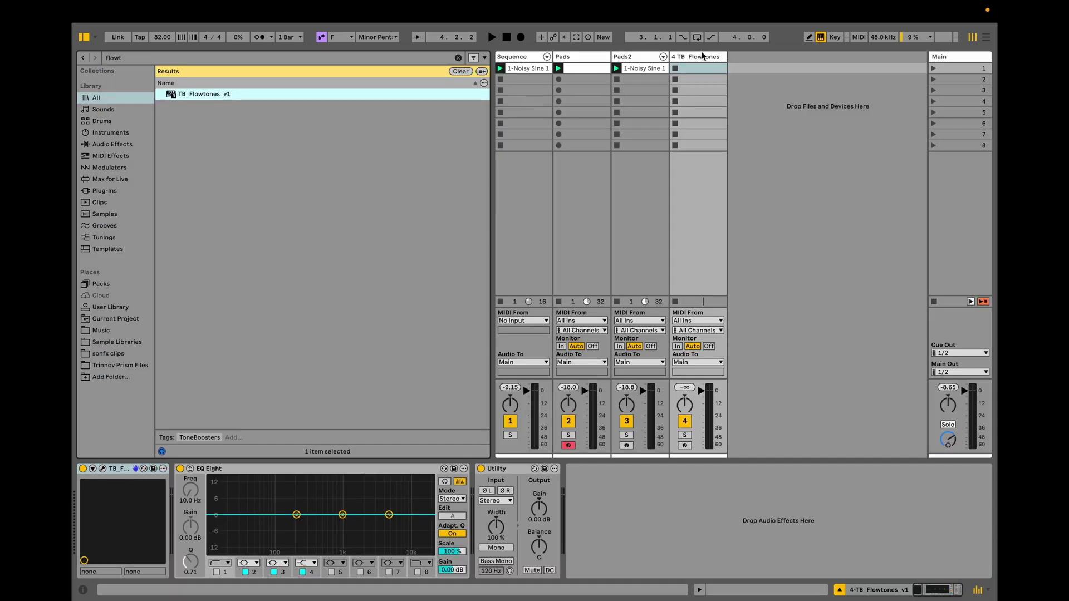
- Copy the Sequence track's Noisy Sine clip to the Flowtones track's first slot and open the copy for editing
left_click(530, 70)
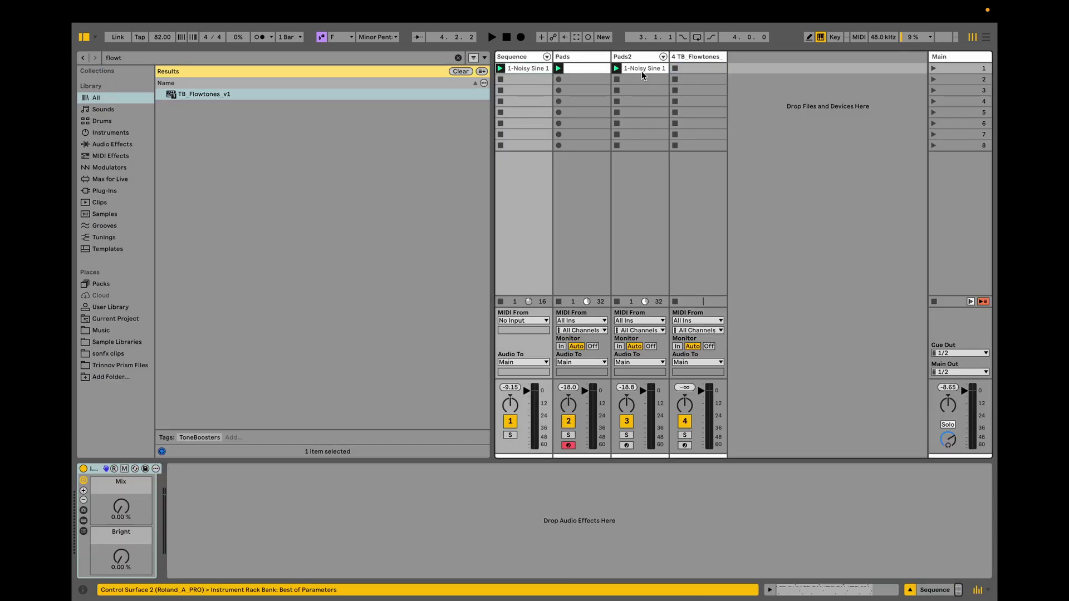
left_click_drag(516, 69, 697, 70)
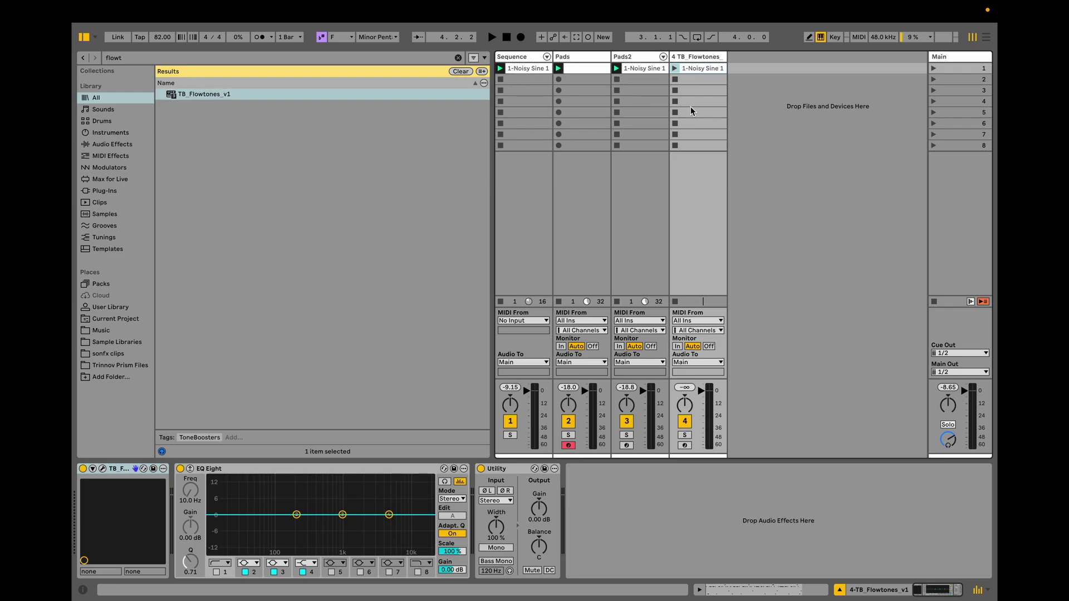
left_click(636, 59)
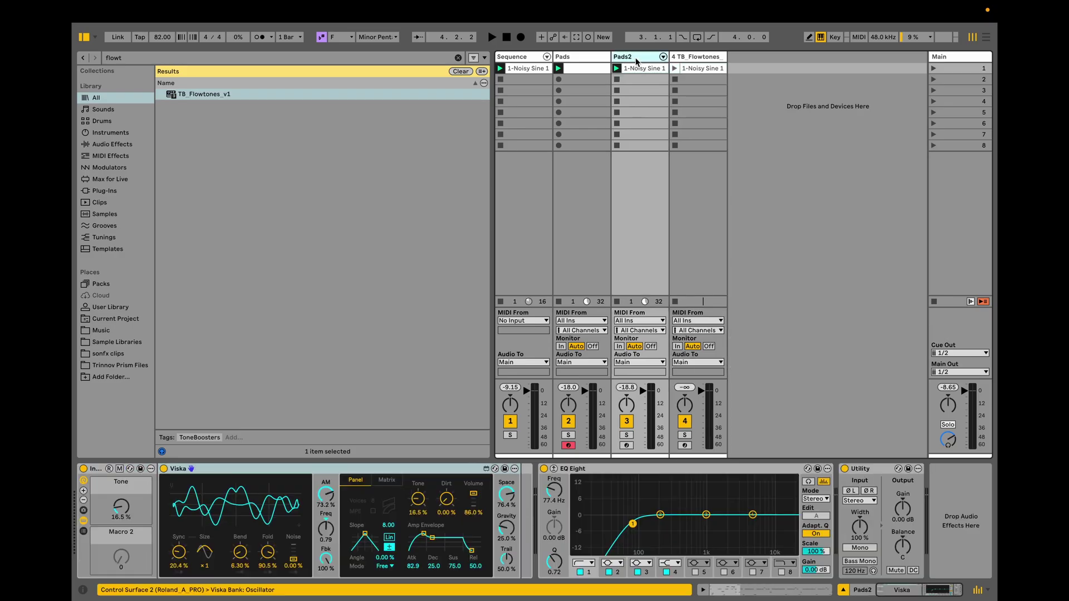
left_click(588, 58)
left_click(634, 58)
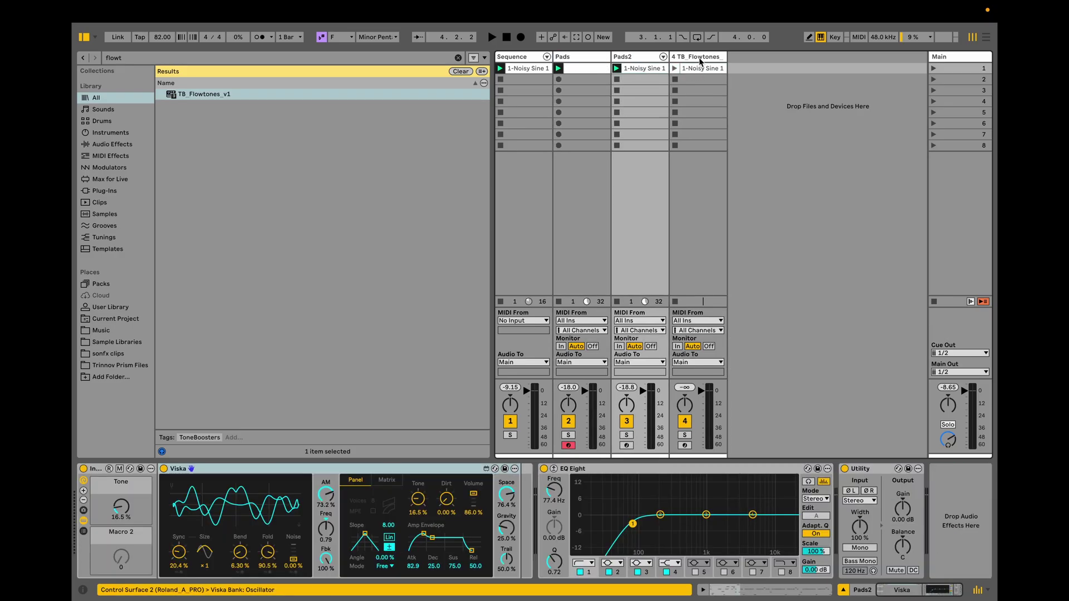
left_click(700, 58)
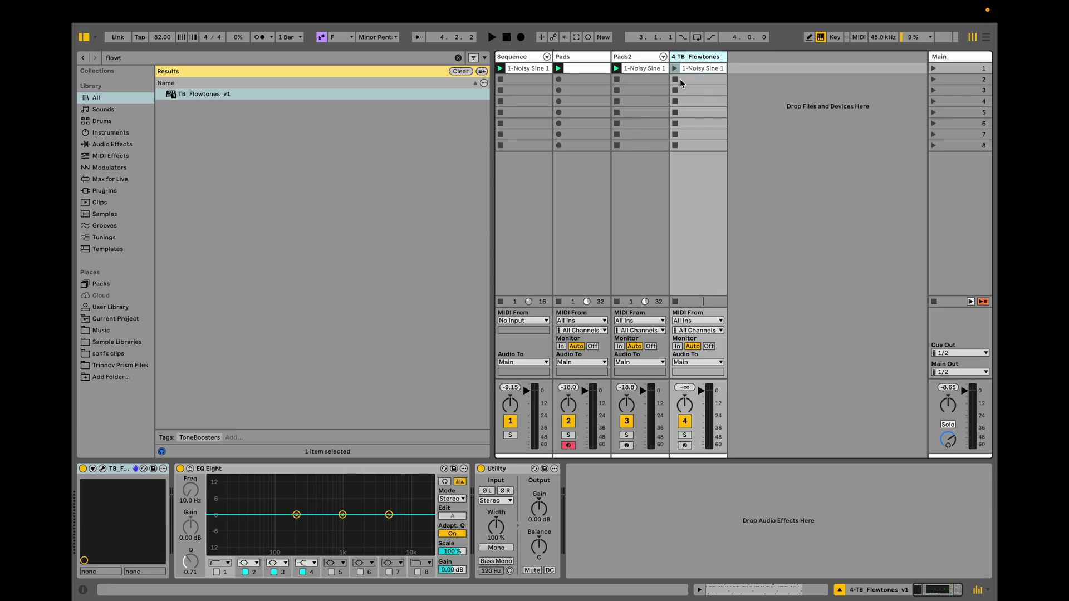
left_click(696, 72)
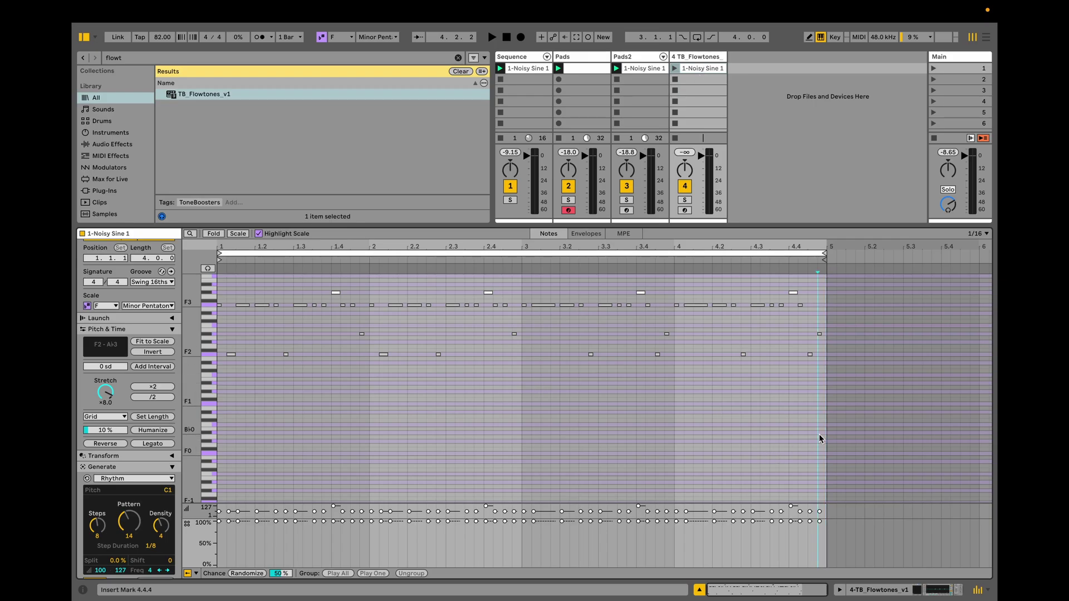
- Stretch all notes of the Flowtones clip by a factor of ×4 and make them legato
key("ctrl+a")
left_click(107, 402)
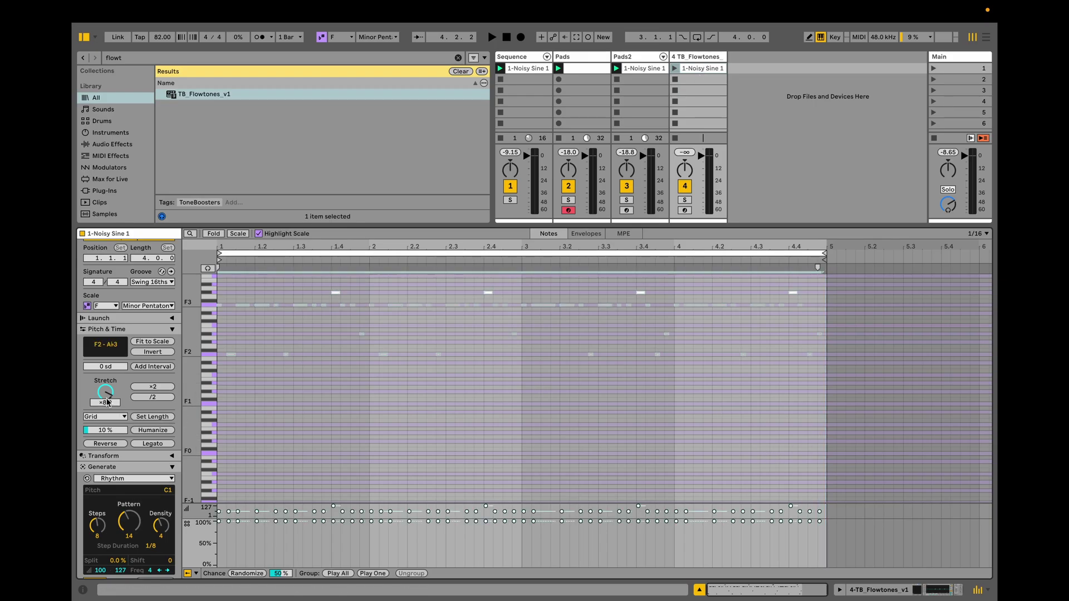
type("4")
key("Return")
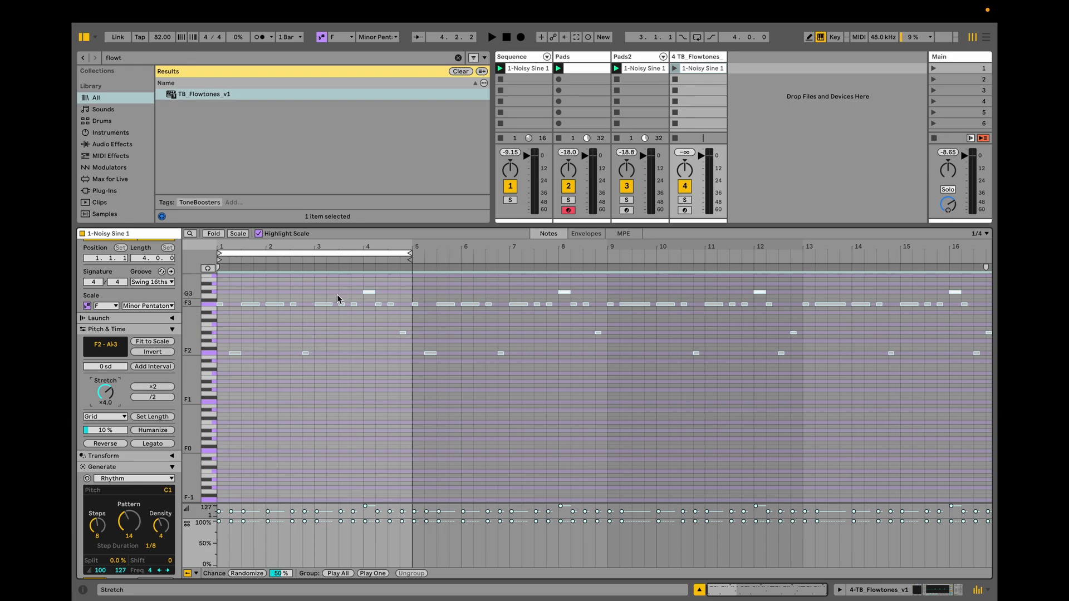
left_click(157, 444)
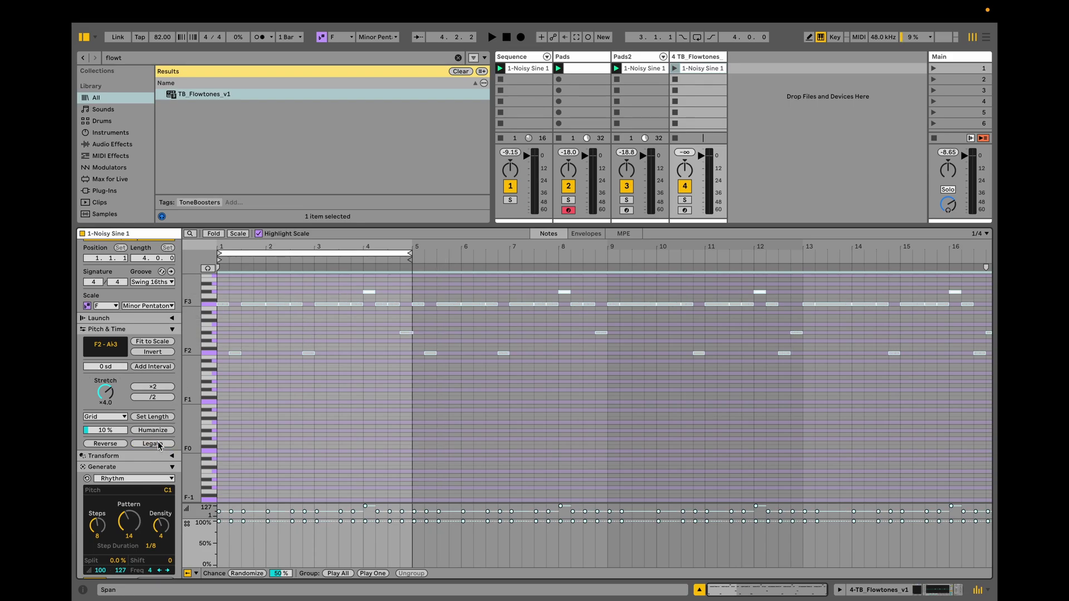
- Join the adjacent F3 notes within the clip's first four bars into three longer sustained notes
left_click(341, 338)
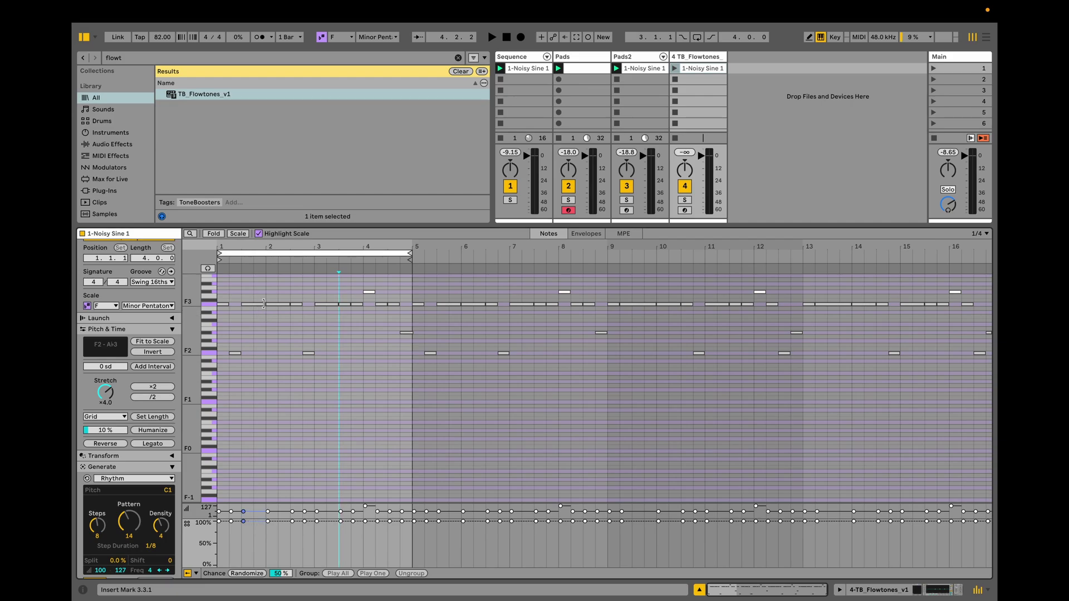
left_click_drag(265, 303, 398, 304)
left_click(388, 304)
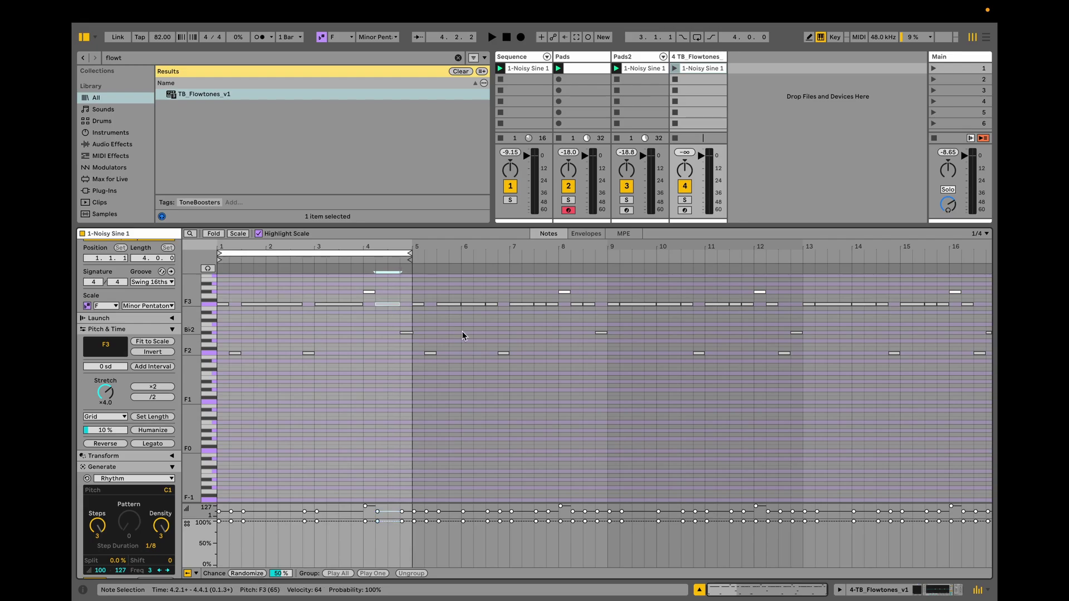
scroll(462, 333, "up", 2)
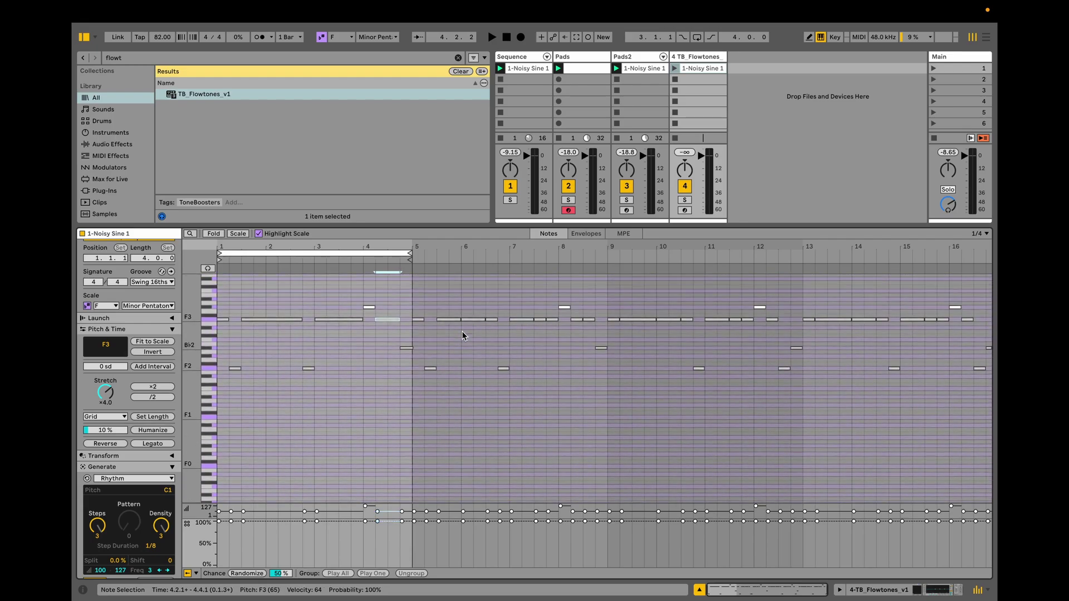
- Transpose all notes of the Flowtones clip down two octaves and launch the clip
key("ctrl+a")
key("shift+Down")
key("shift+Down")
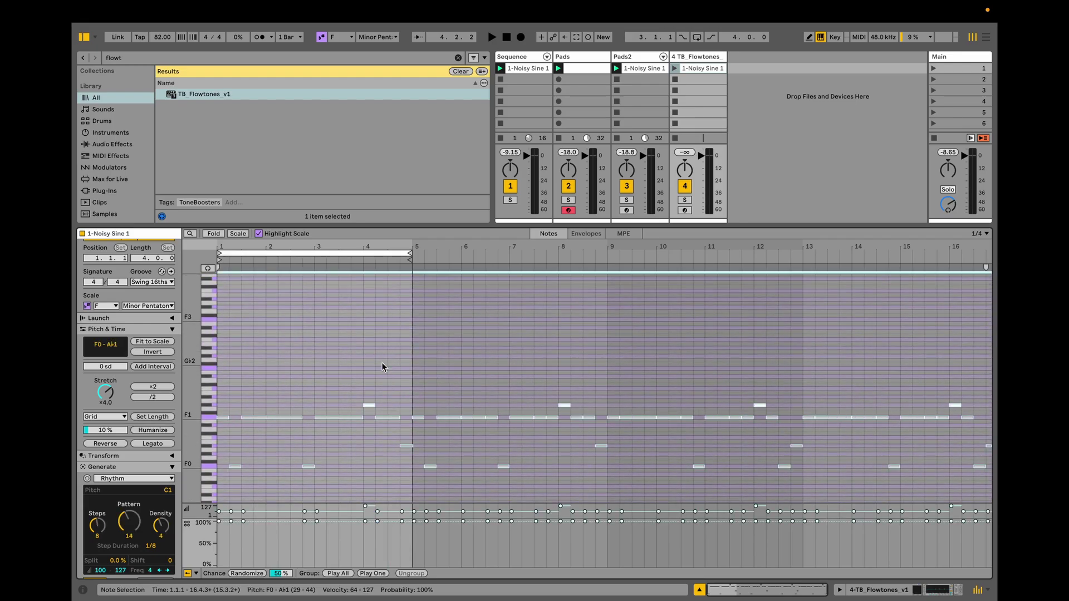
left_click(674, 69)
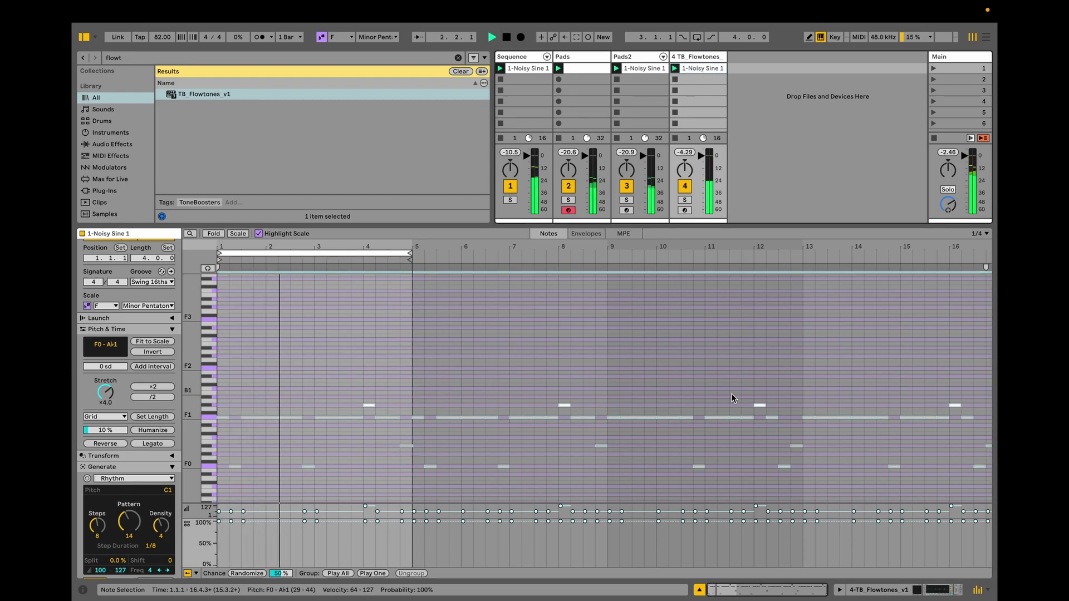
- Enlarge the EQ Eight spectrum display and raise the first Flowtones oscillator's Sub level to 34% during playback
key("shift+Tab")
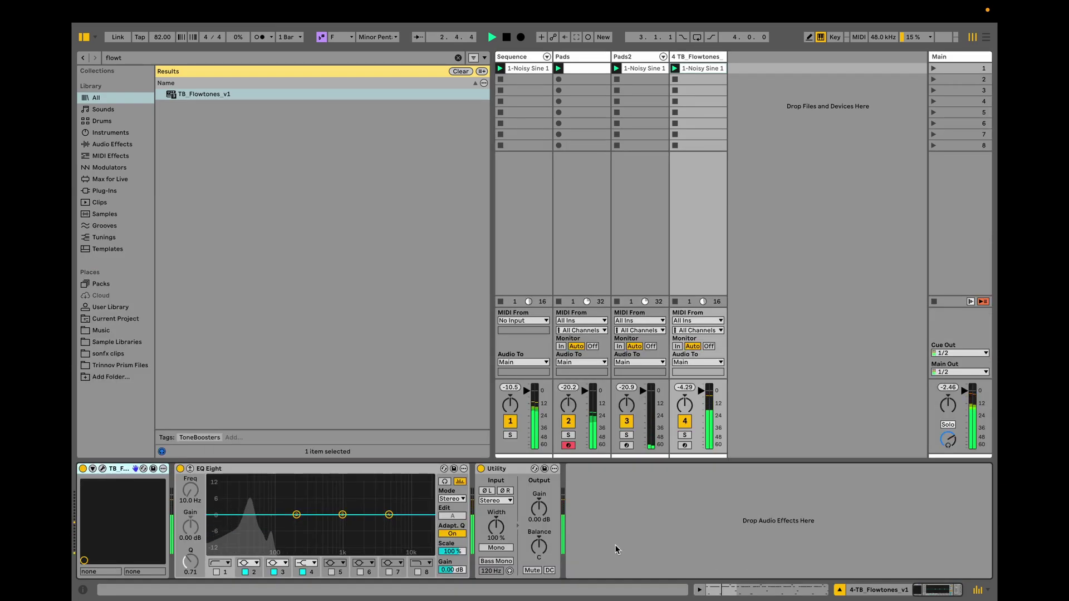
left_click(459, 482)
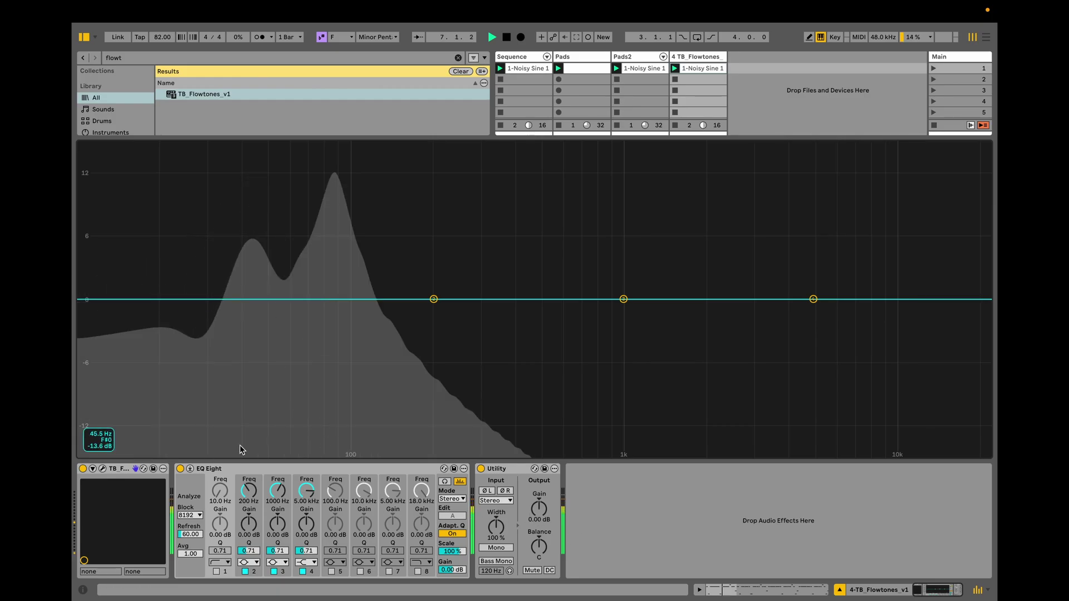
left_click(103, 469)
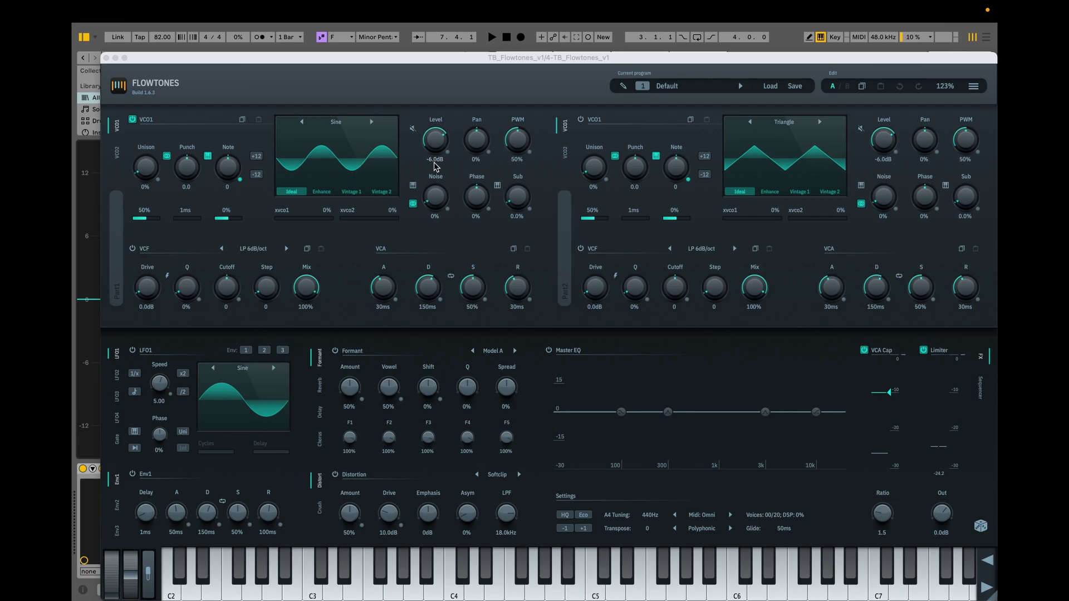
left_click_drag(427, 62, 592, 124)
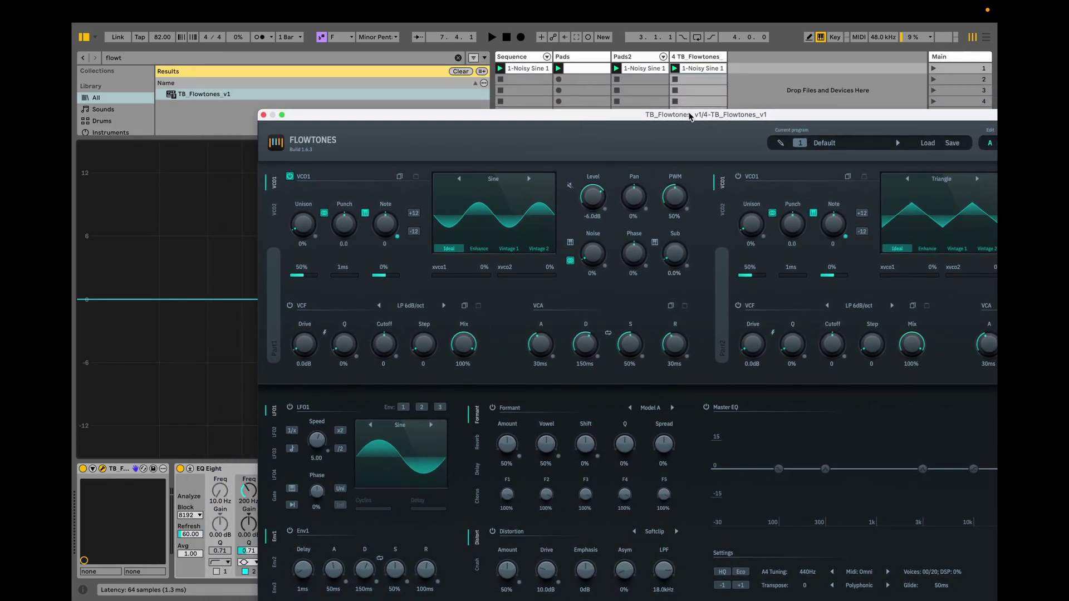
left_click_drag(690, 116, 739, 98)
key("space")
left_click_drag(729, 229, 706, 124)
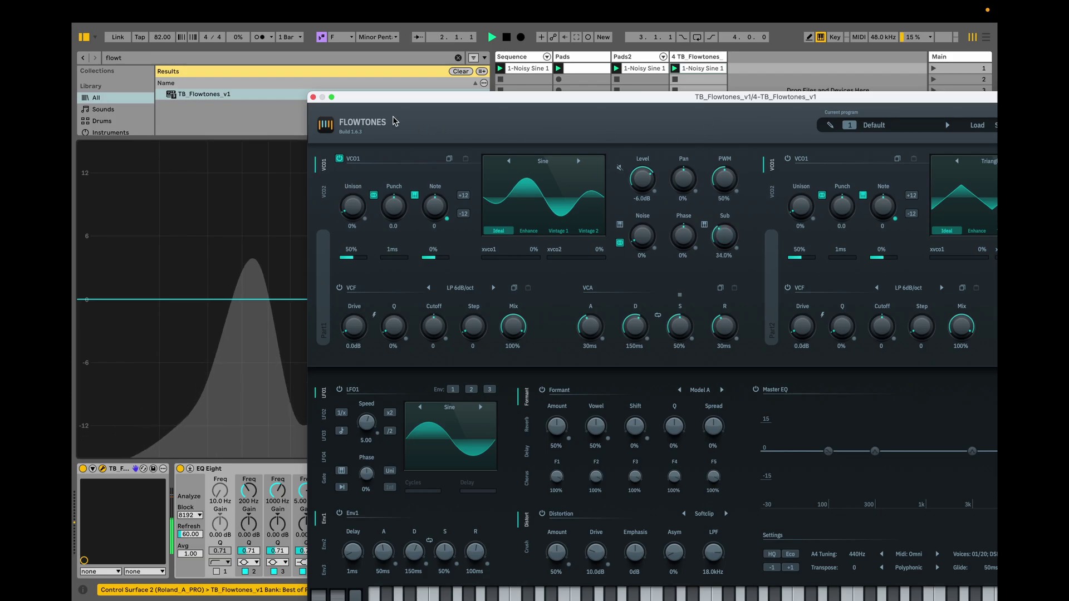
- Close the synth window and set the Utility gain on the Flowtones track to about -6.11 dB
left_click(313, 97)
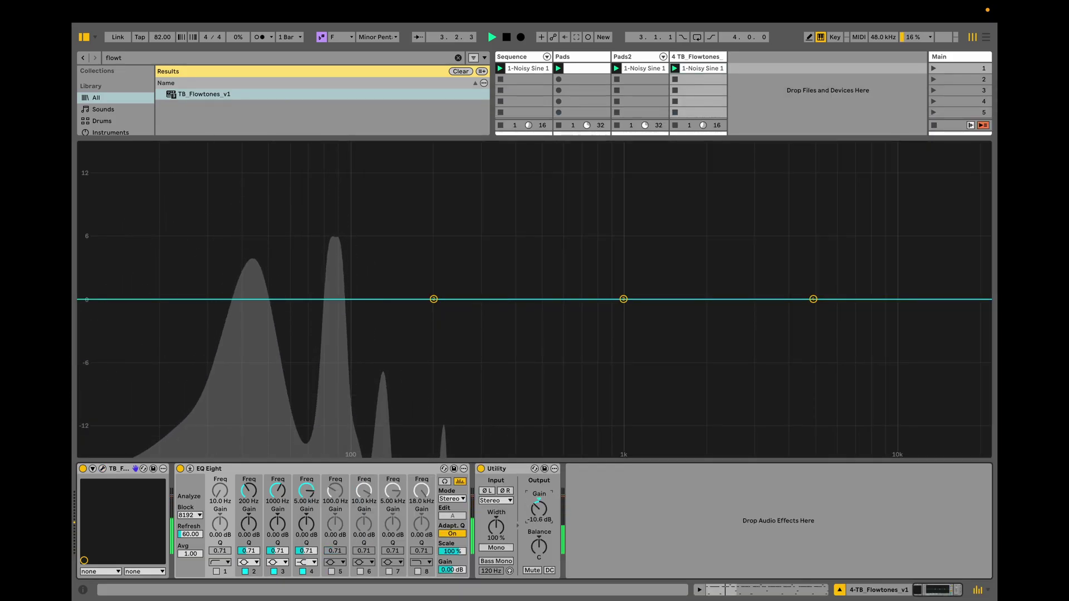
left_click_drag(543, 515, 543, 496)
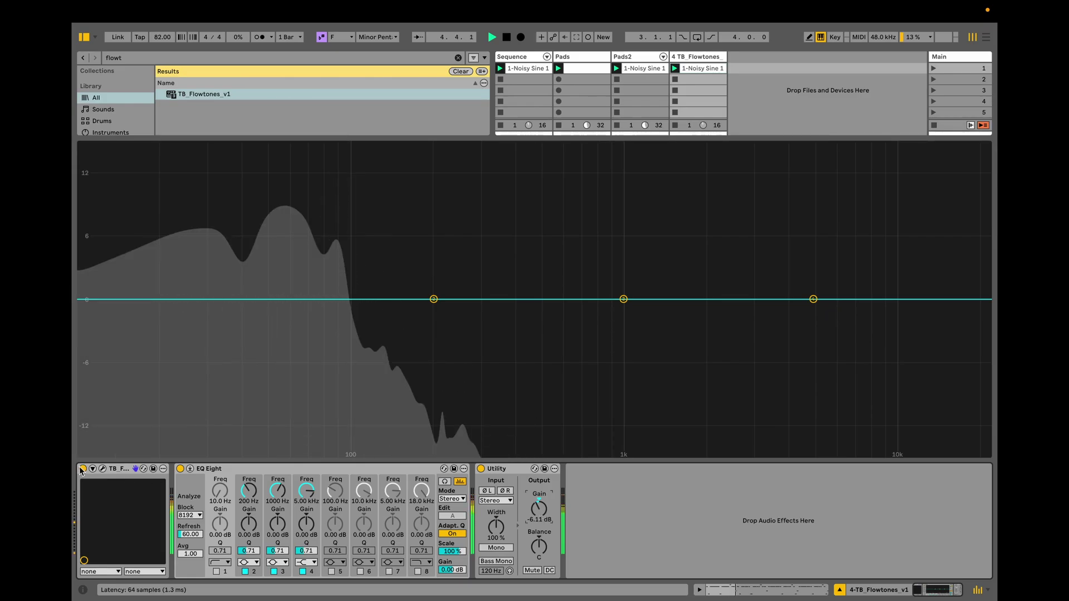
- Reopen the Flowtones synth and adjust the first oscillator's xvco1 amount to 19% while listening to playback
left_click(102, 469)
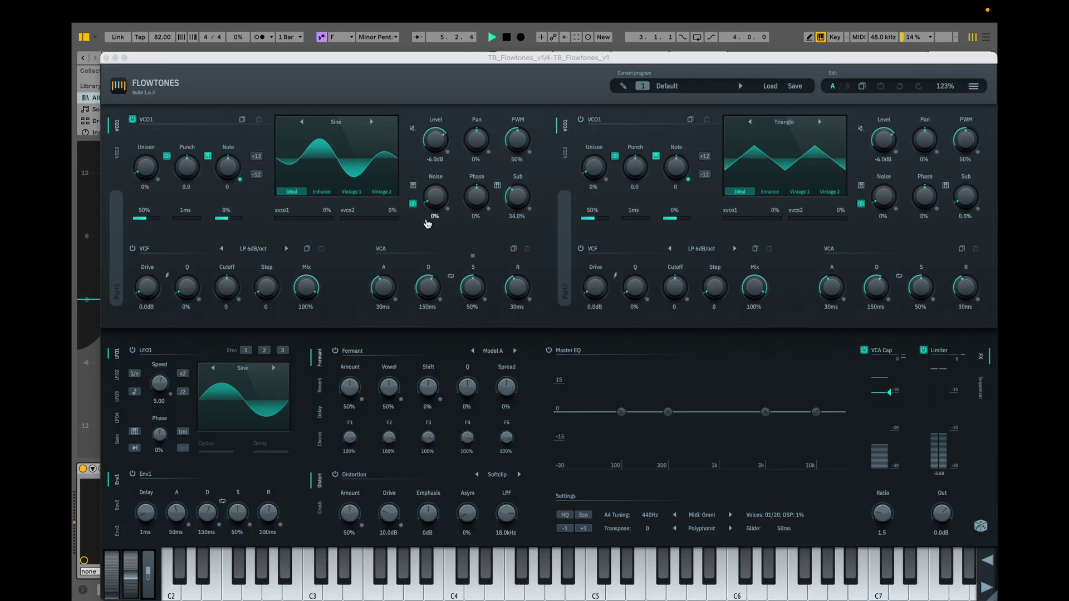
key("space")
left_click_drag(287, 218, 289, 218)
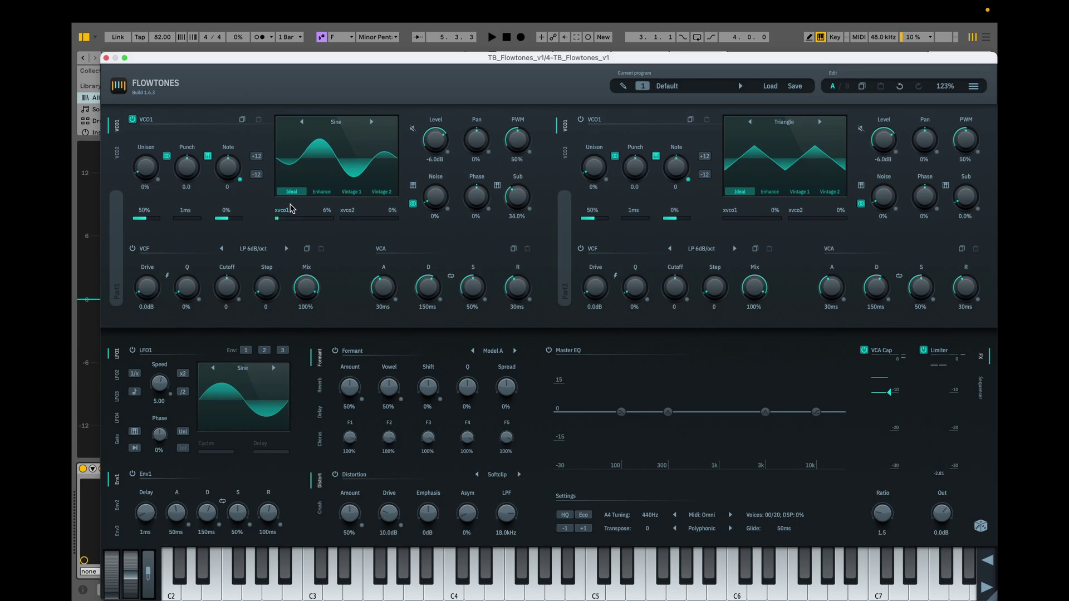
key("space")
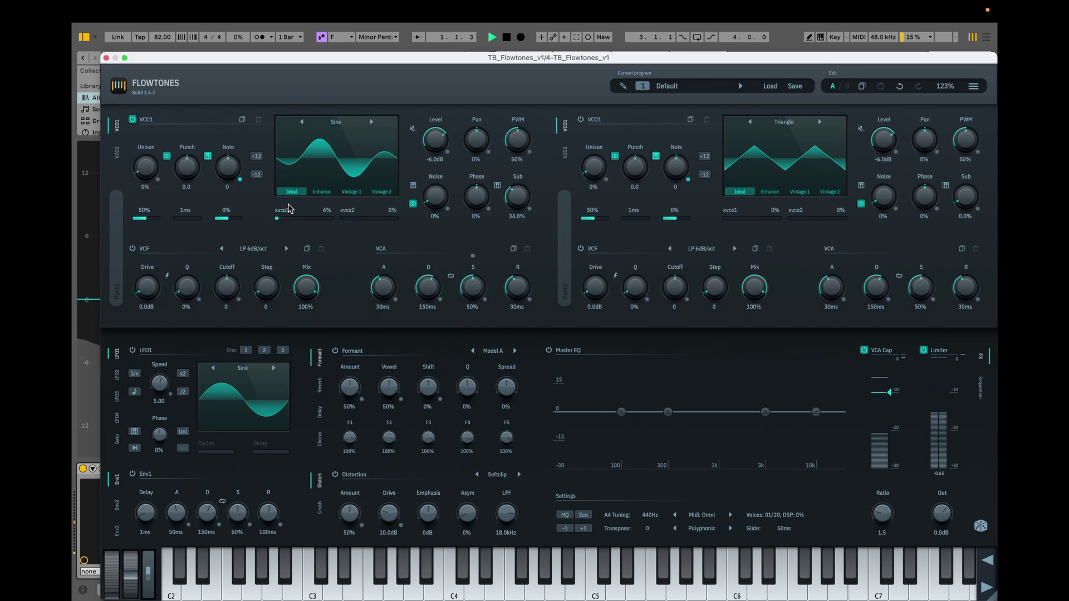
left_click_drag(290, 209, 314, 183)
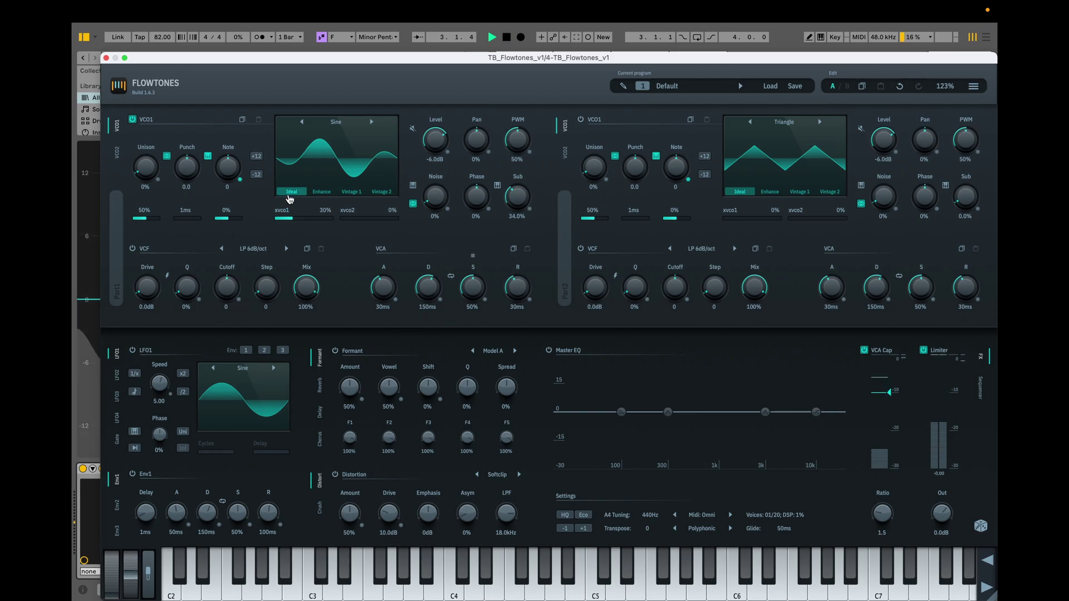
left_click_drag(289, 220, 282, 237)
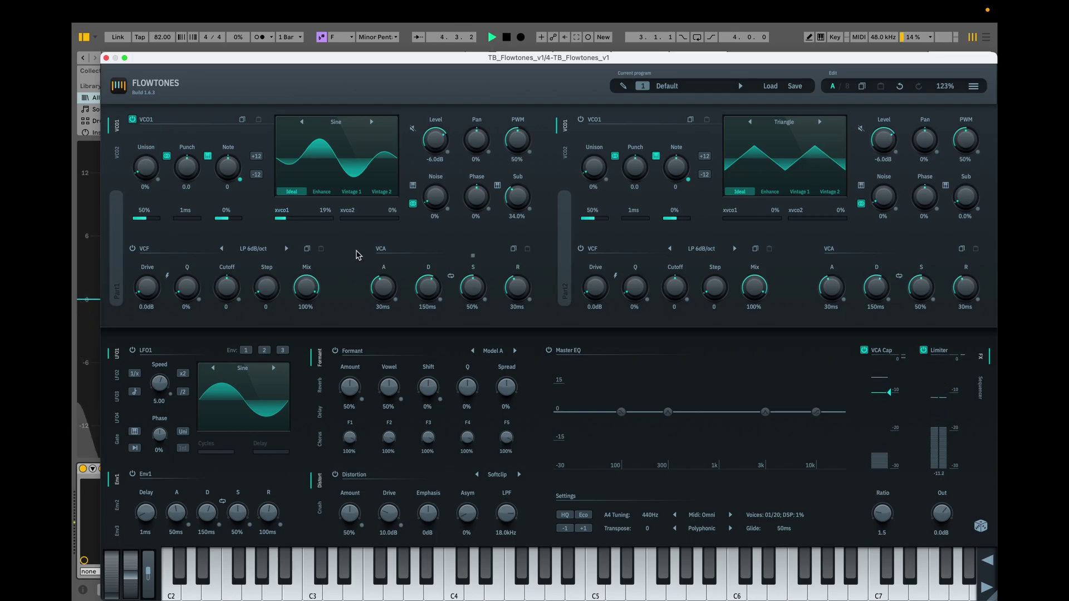
- Set the first oscillator's Sub to 33%, its waveform mode to Enhance and xvco1 to 0%, then hide the synth window
left_click_drag(517, 198, 501, 185)
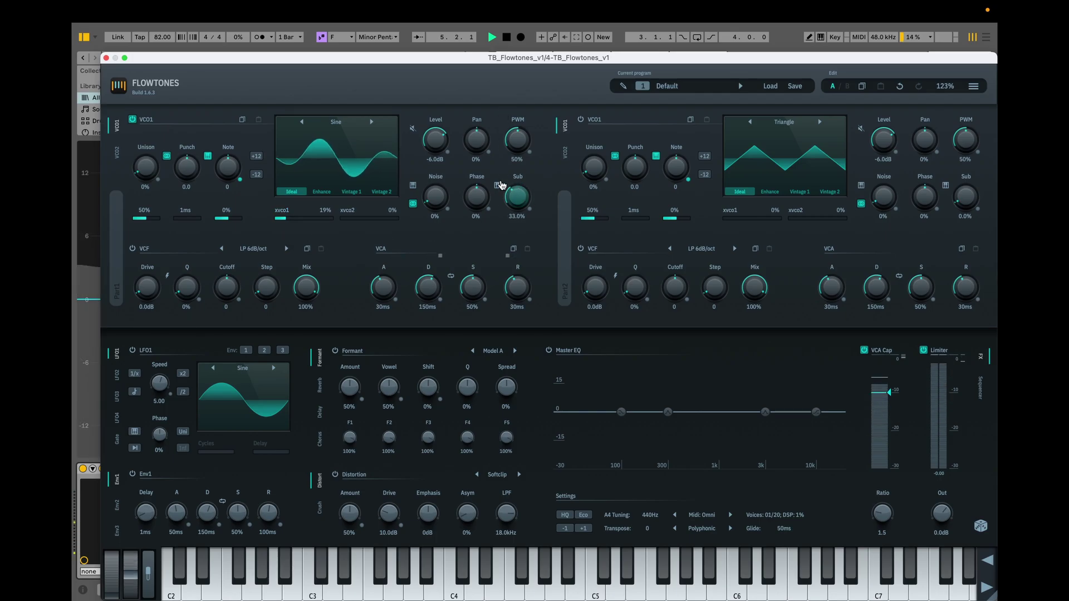
left_click(312, 192)
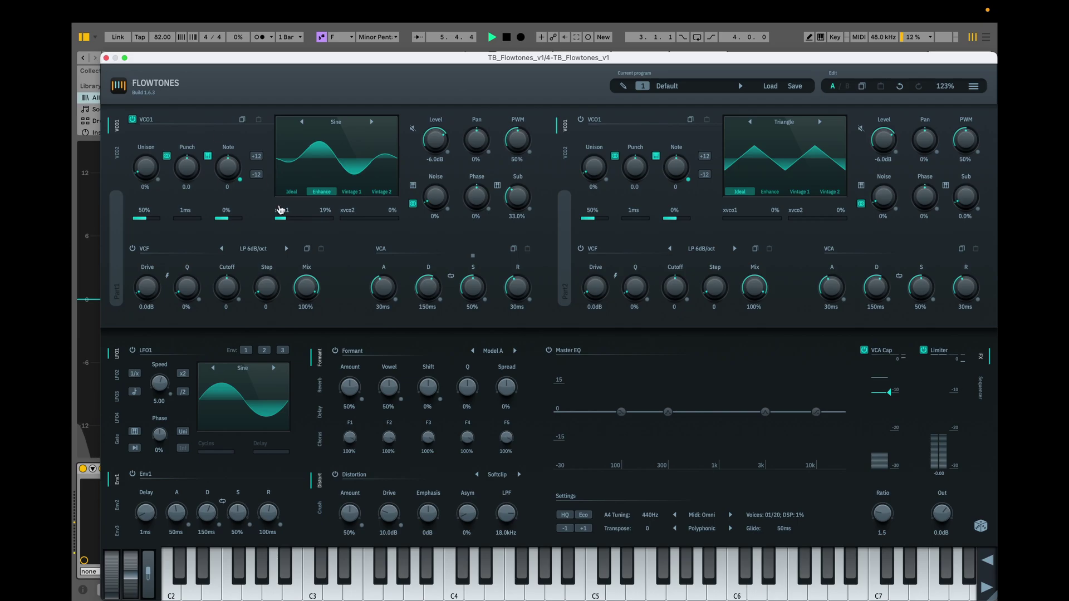
double_click(285, 219)
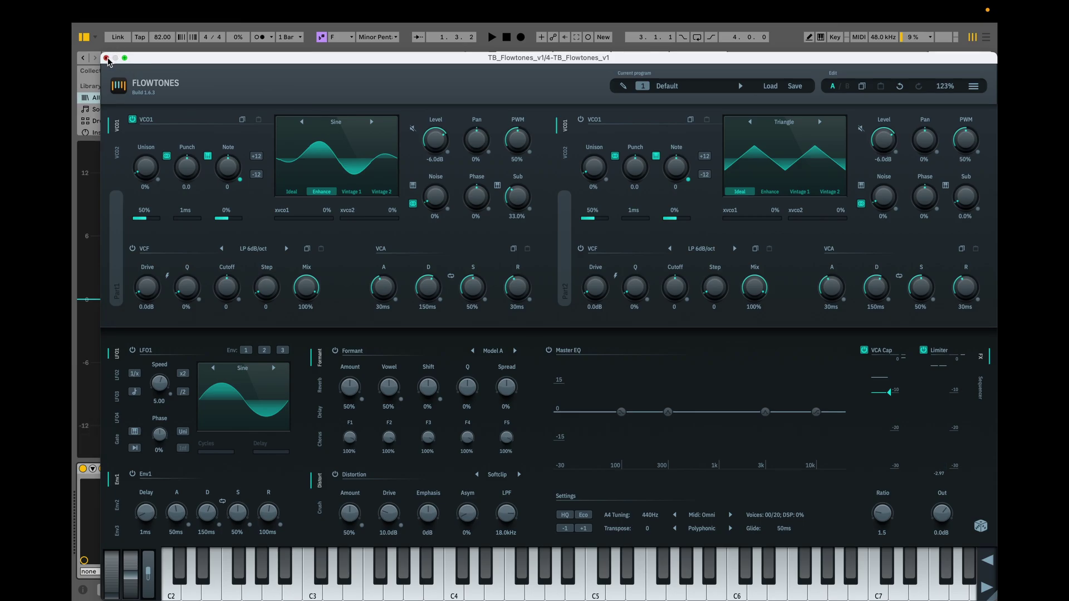
key("super+alt+p")
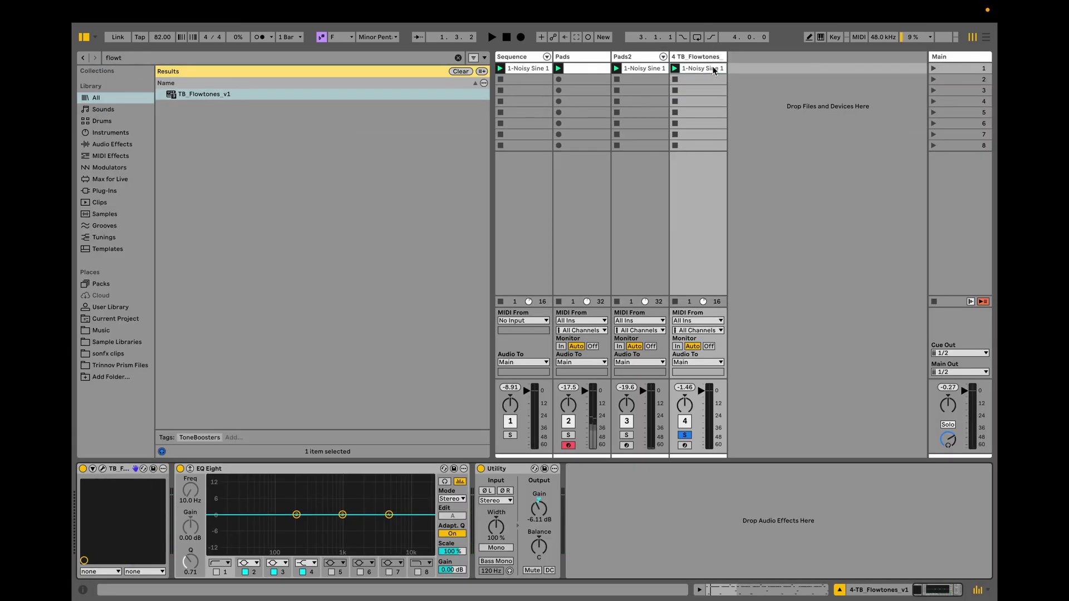
- Raise the two F0 notes in the first four bars of the Flowtones clip by one octave
double_click(714, 70)
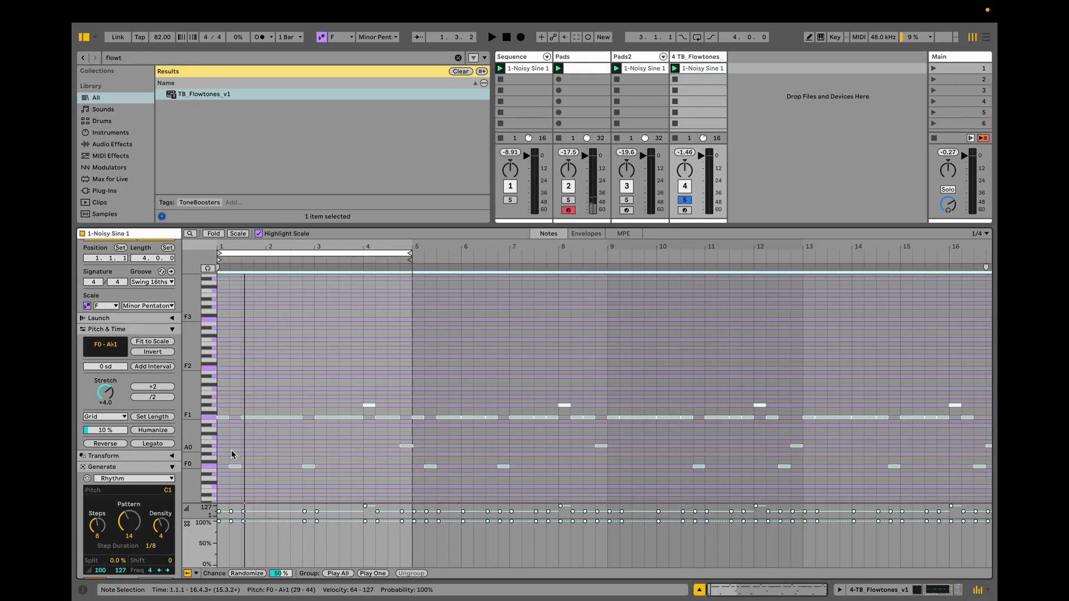
mouse_move(229, 455)
left_mouse_down()
mouse_move(427, 487)
mouse_move(217, 464)
left_mouse_up()
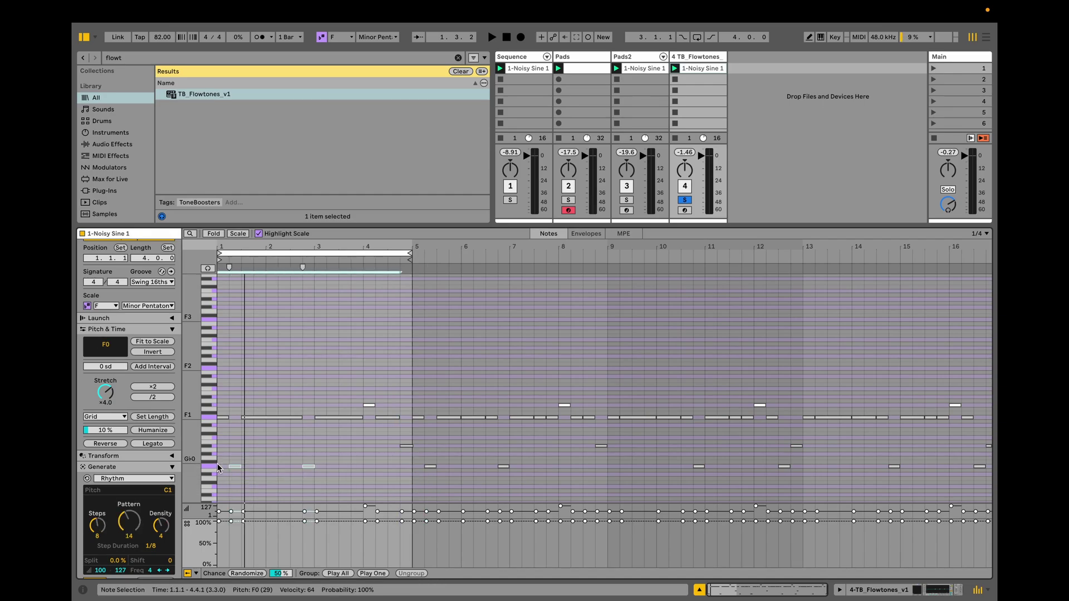
key("shift+Up")
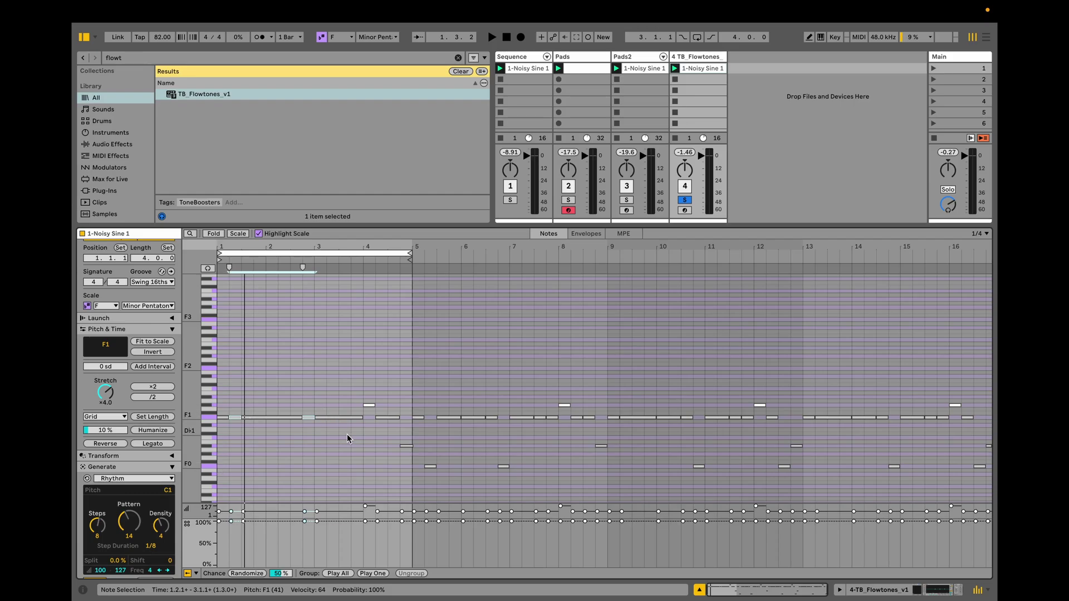
- Lower the two selected notes by semitones to B♭0, auditioning the pitch during playback
key("Down")
key("Down")
key("Down")
key("Down")
key("Down")
key("space")
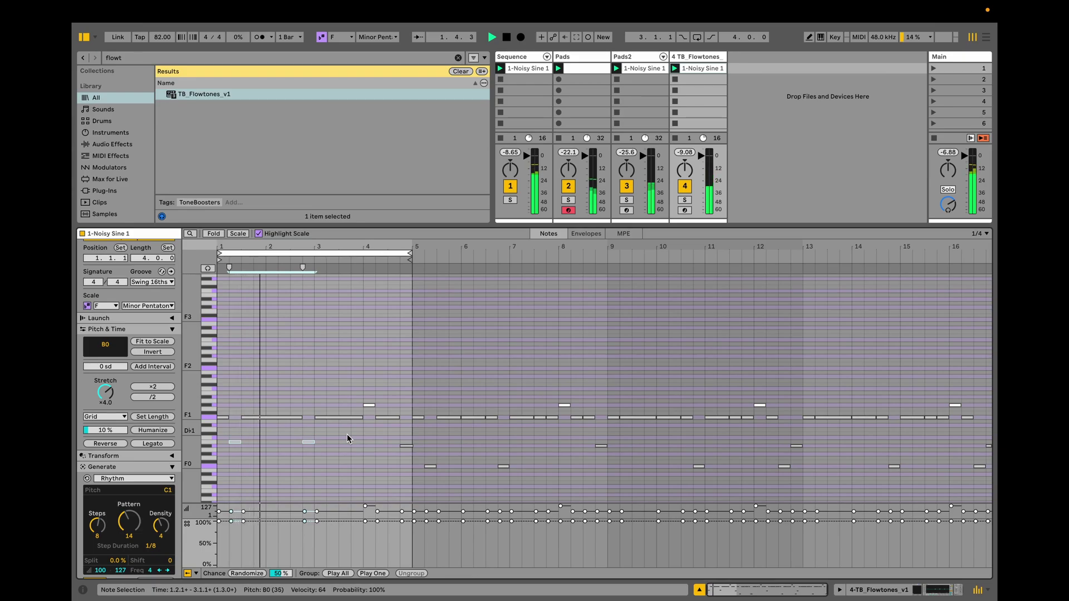
key("Down")
key("Down")
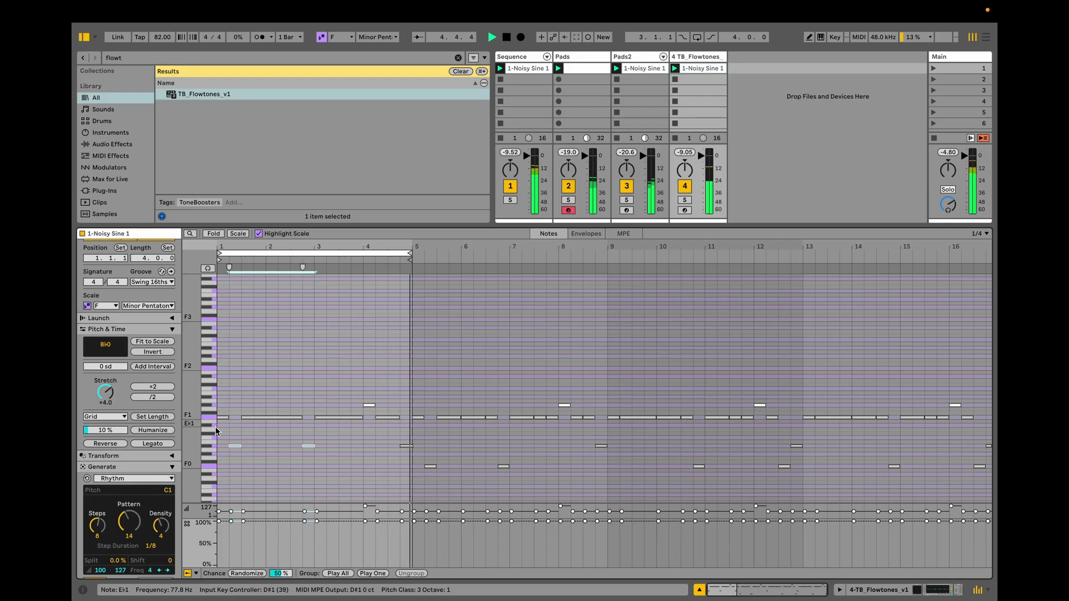
key("space")
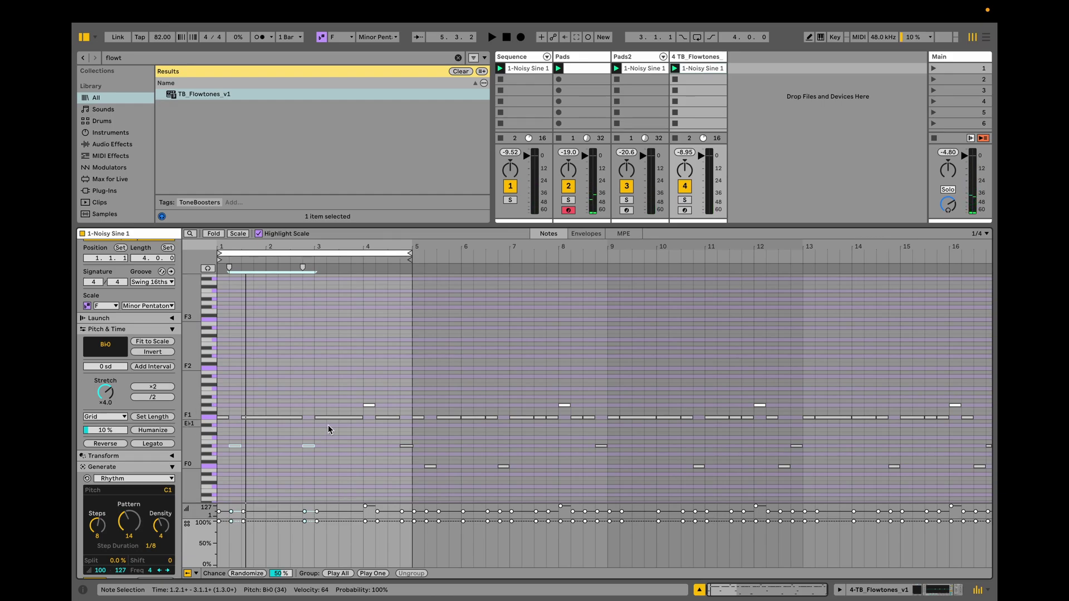
- Delete all clip notes from bar 5 onward and restart playback
left_click_drag(420, 399, 988, 496)
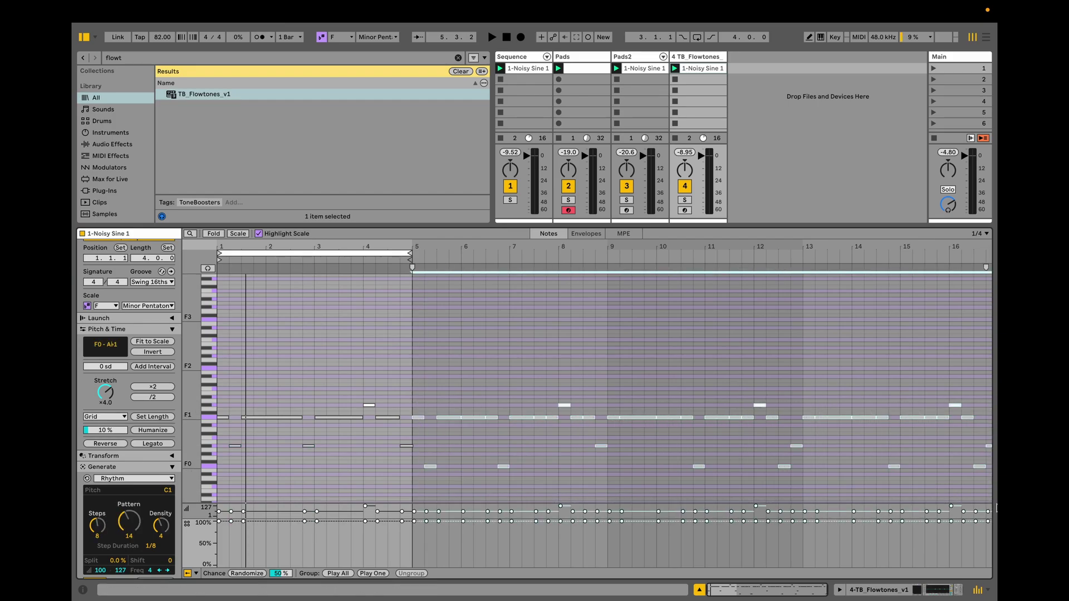
key("Delete")
key("space")
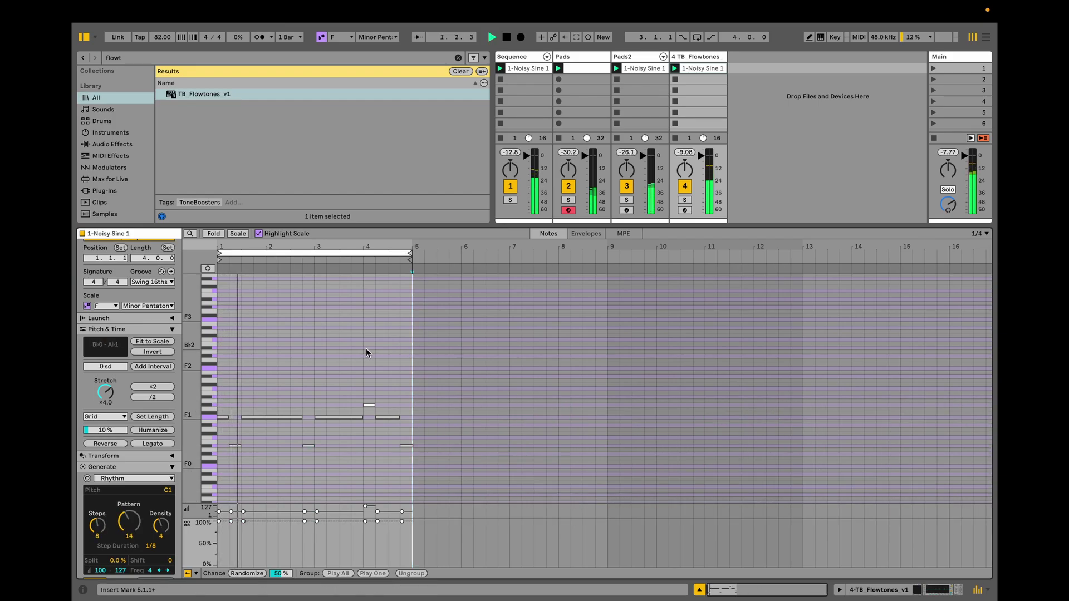
- Reopen the Flowtones synth and set the first oscillator's Noise to 15% and xvco1 to about 22%
left_click(899, 595)
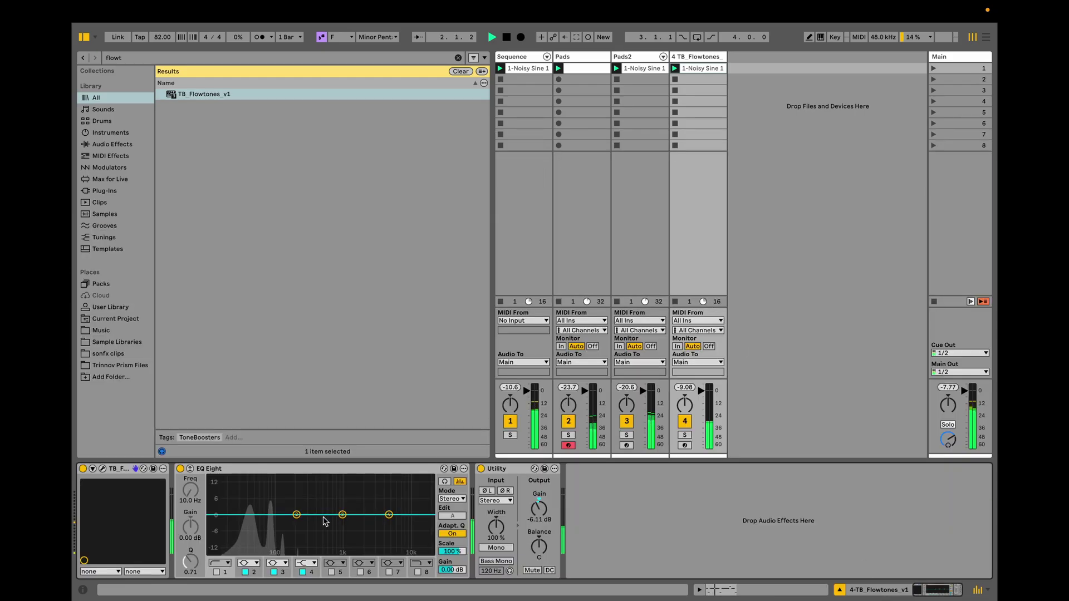
left_click(103, 469)
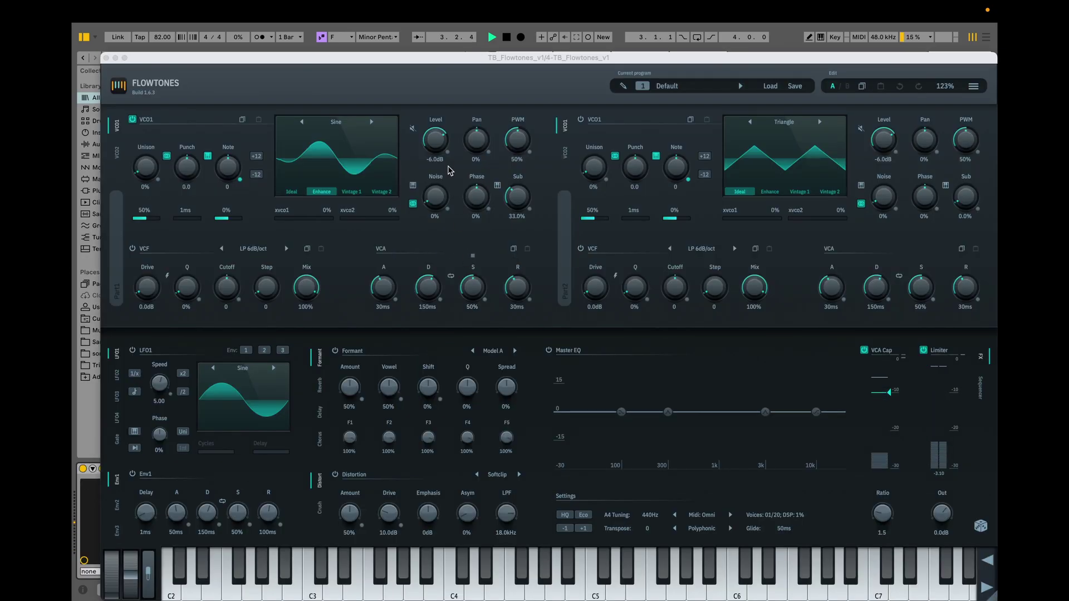
left_click_drag(434, 196, 426, 172)
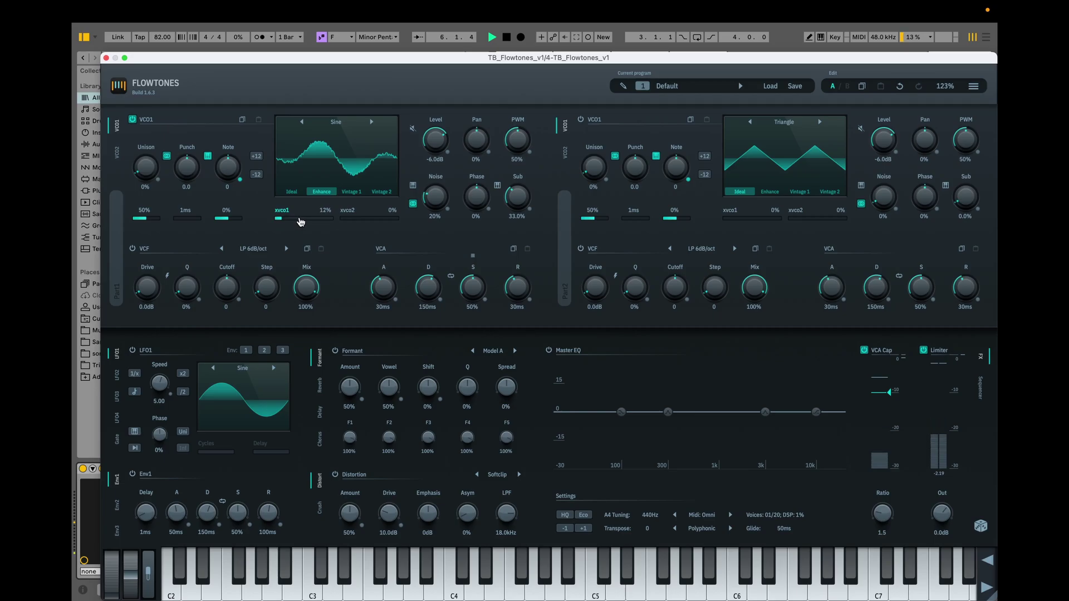
scroll(306, 223, "down", 1)
scroll(436, 207, "down", 2)
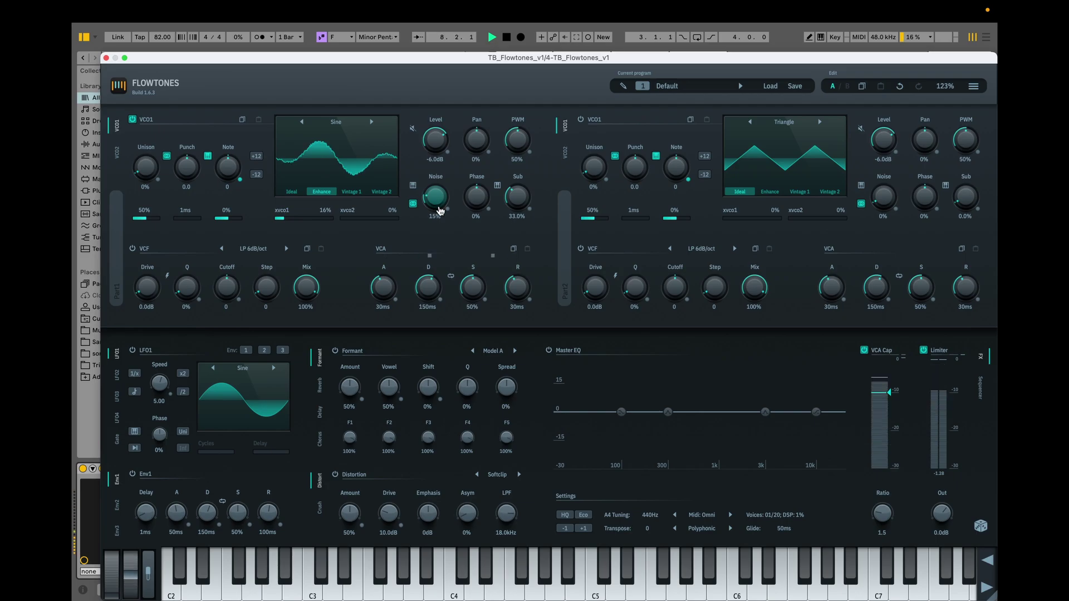
scroll(289, 220, "up", 4)
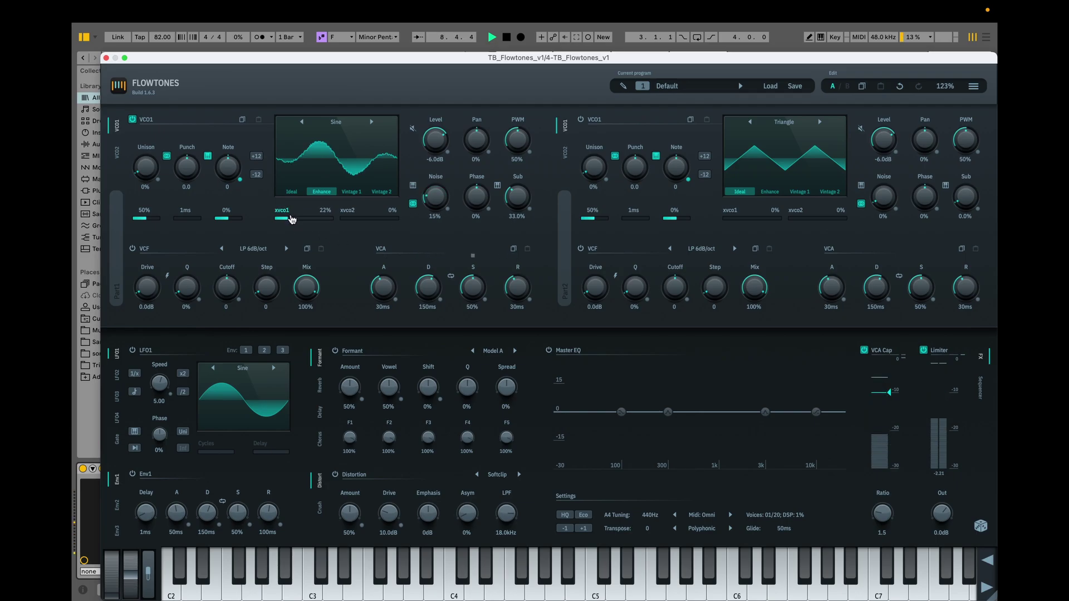
- Enable the Ping pong delay with its Level at 52% and lower the first oscillator's Noise to 12%
left_click(320, 412)
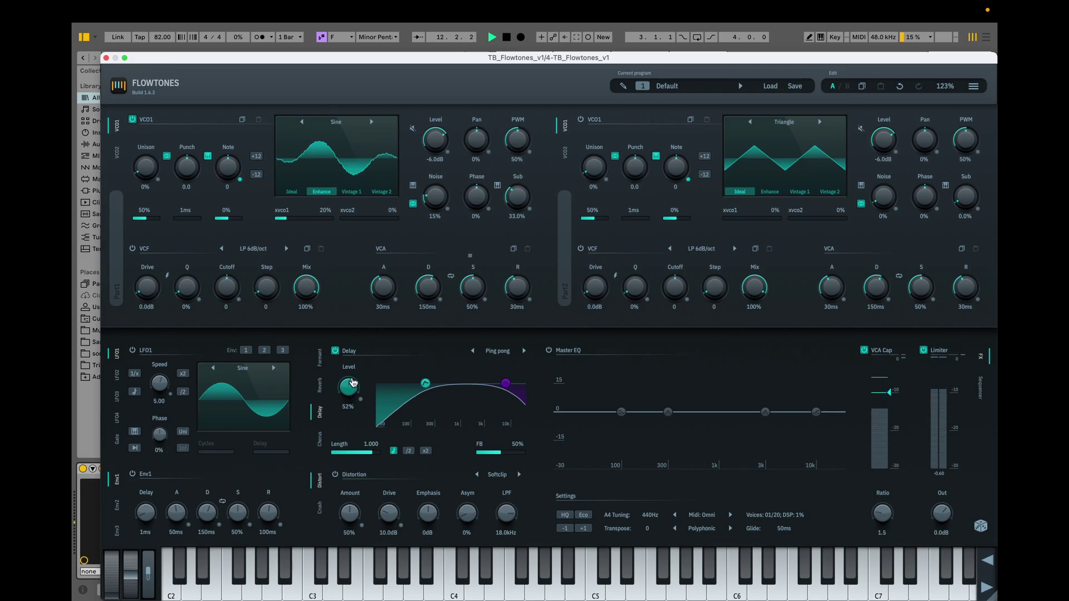
scroll(352, 382, "up", 2)
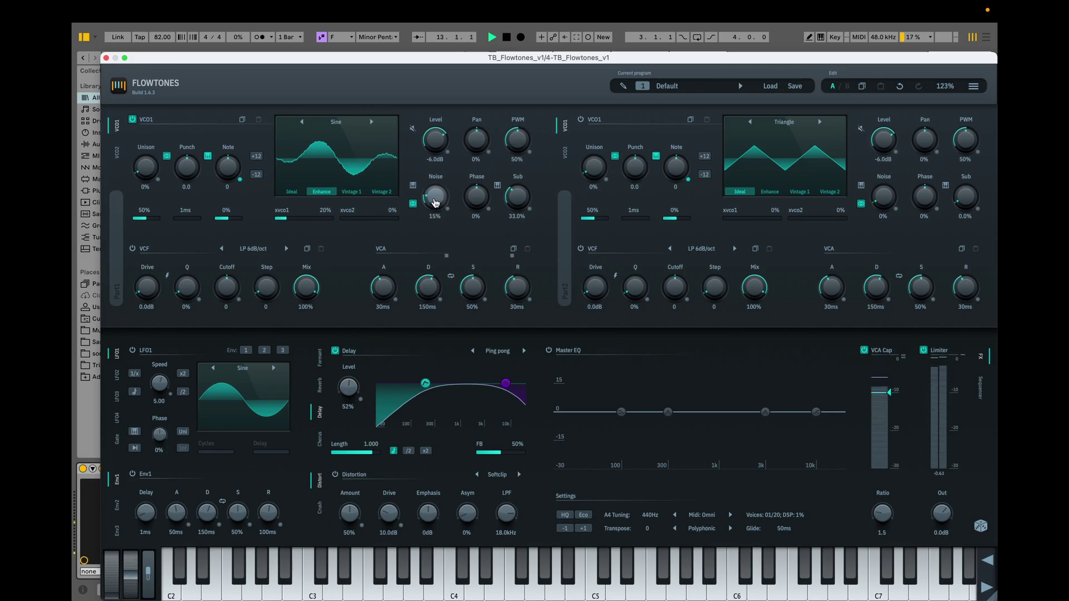
scroll(434, 203, "down", 4)
scroll(435, 203, "up", 1)
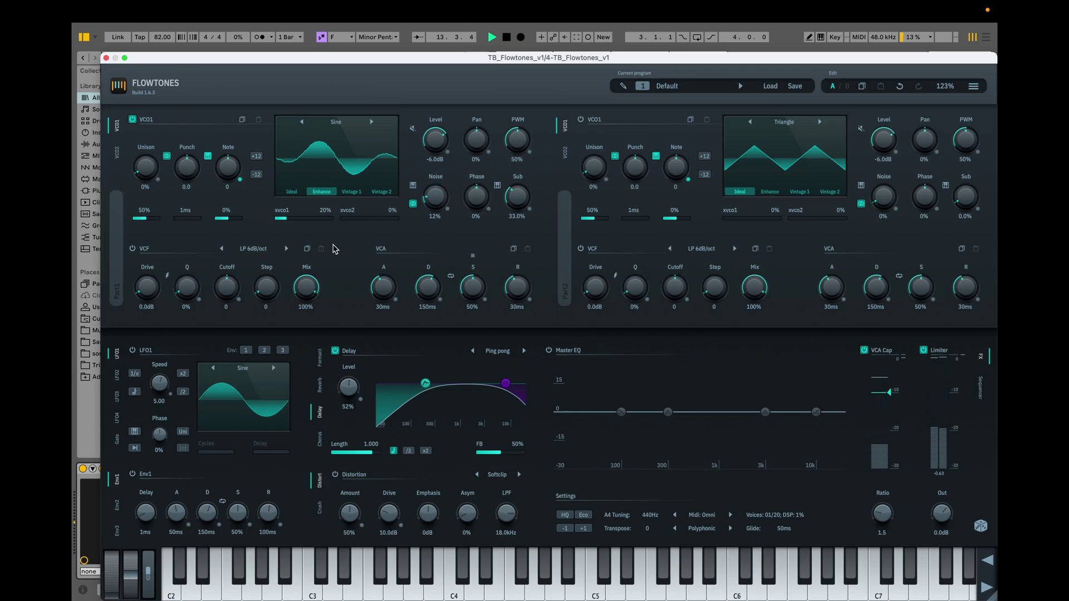
- In Flowtones Part 1, set the VCA sustain to 0%, VCO1 Noise to 11% and Punch to -0.3
left_click_drag(483, 291, 466, 421)
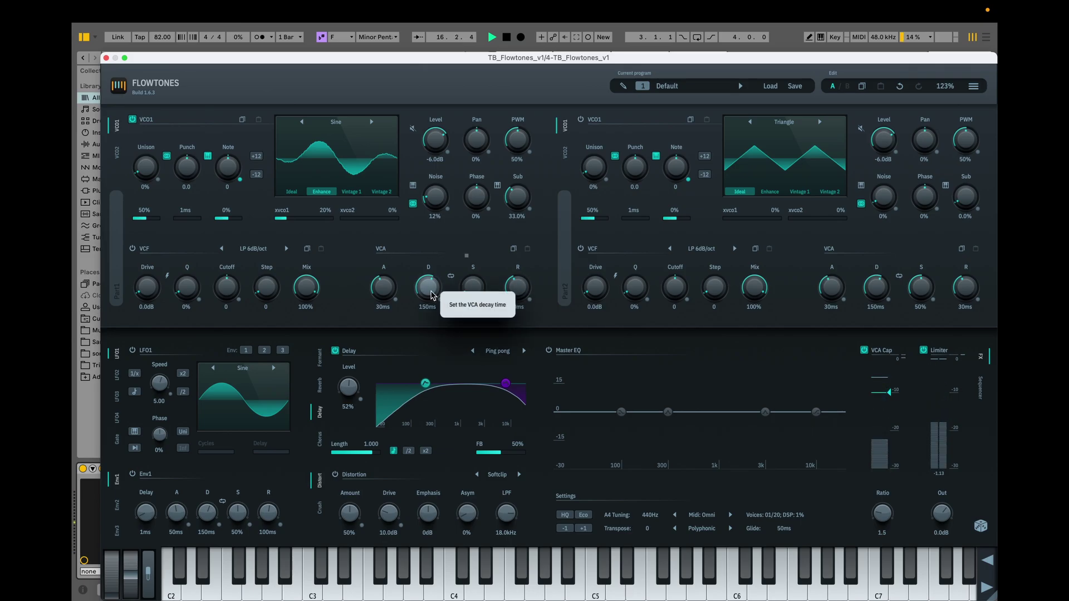
scroll(436, 200, "down", 1)
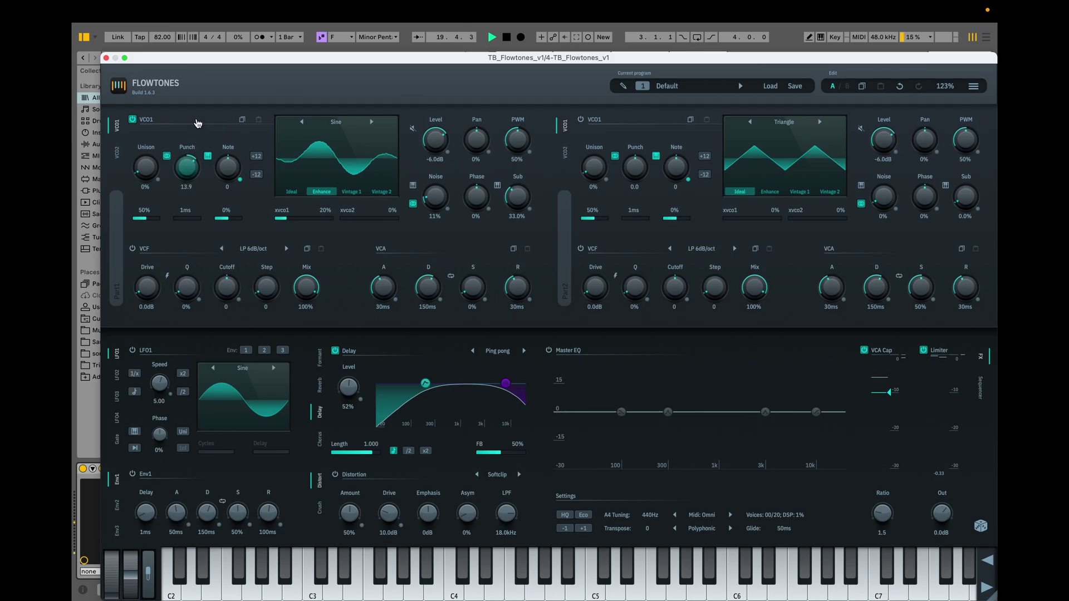
scroll(184, 177, "down", 1)
scroll(189, 165, "up", 2)
- Unfold the Flowtones device's parameter panel and blend in Part 2's triangle VCO1 at a Level of -16.3 dB
left_click_drag(441, 58, 529, 73)
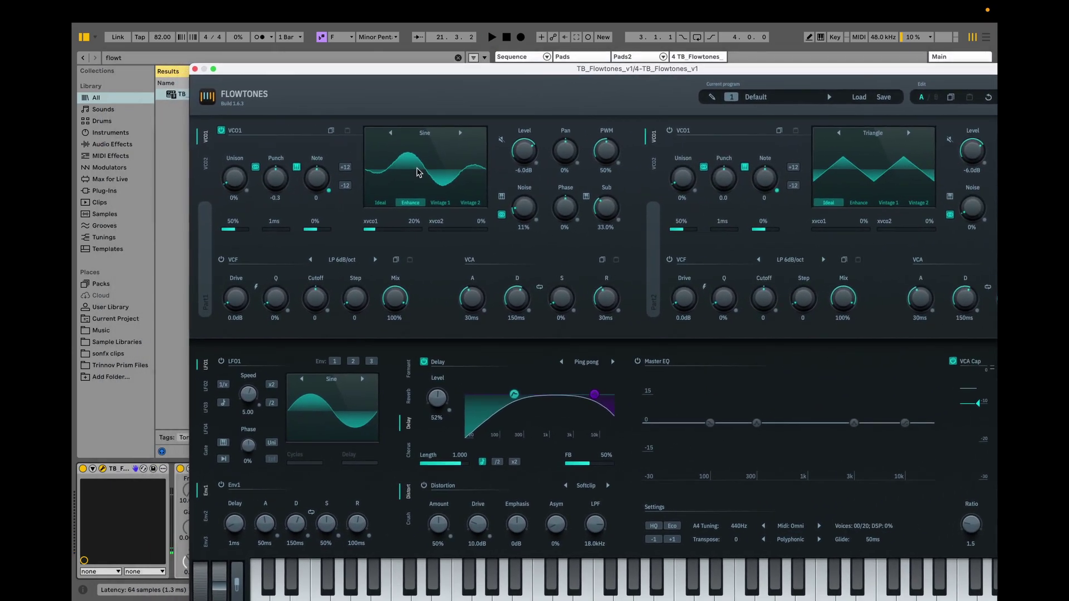
left_click(111, 486)
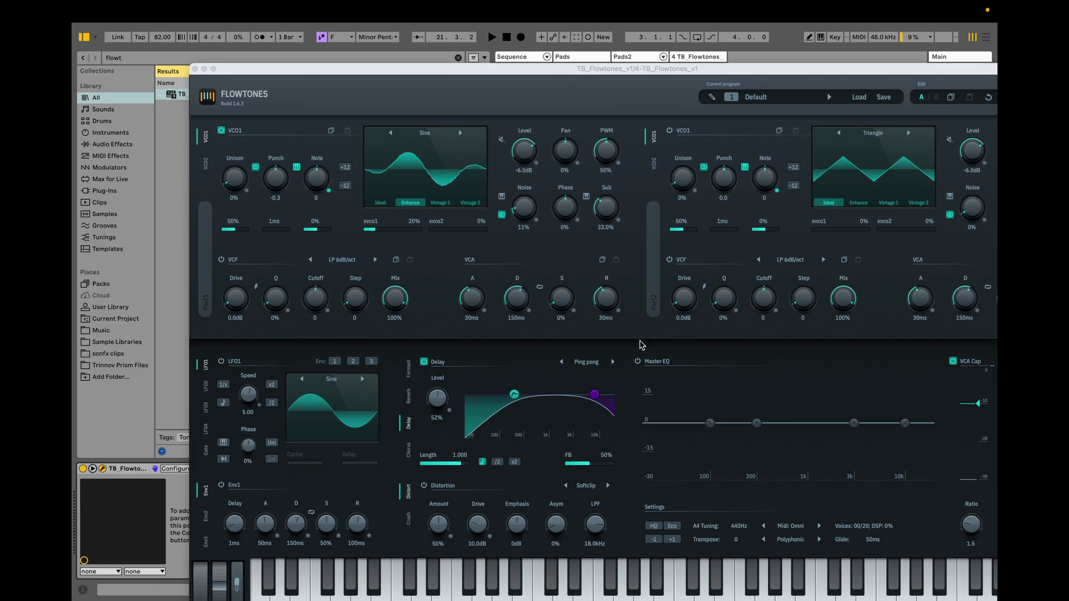
left_click(793, 62)
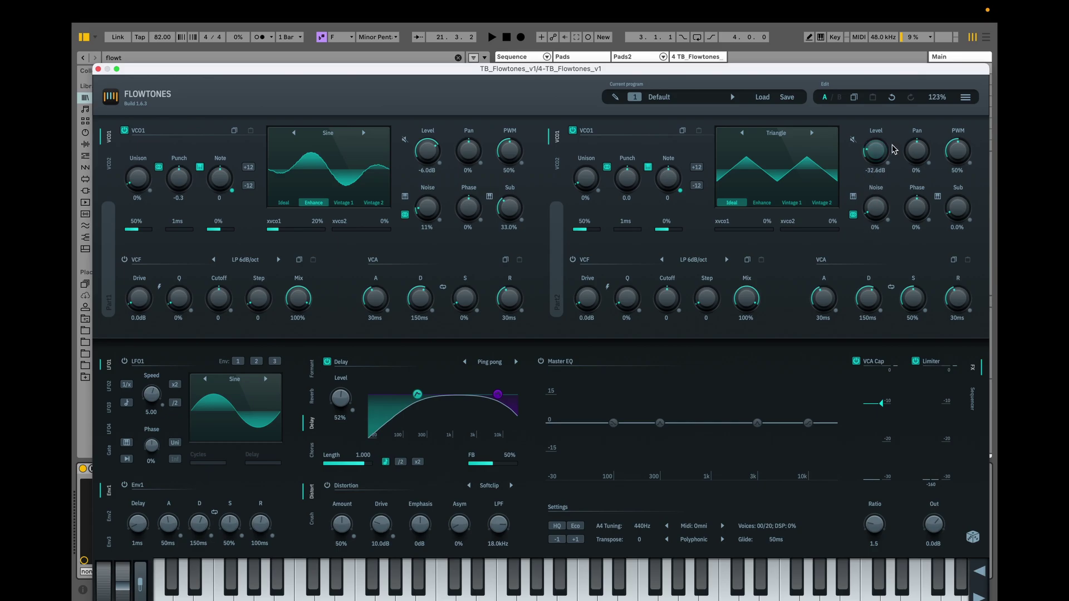
left_click_drag(875, 160, 877, 131)
left_click_drag(876, 120, 874, 99)
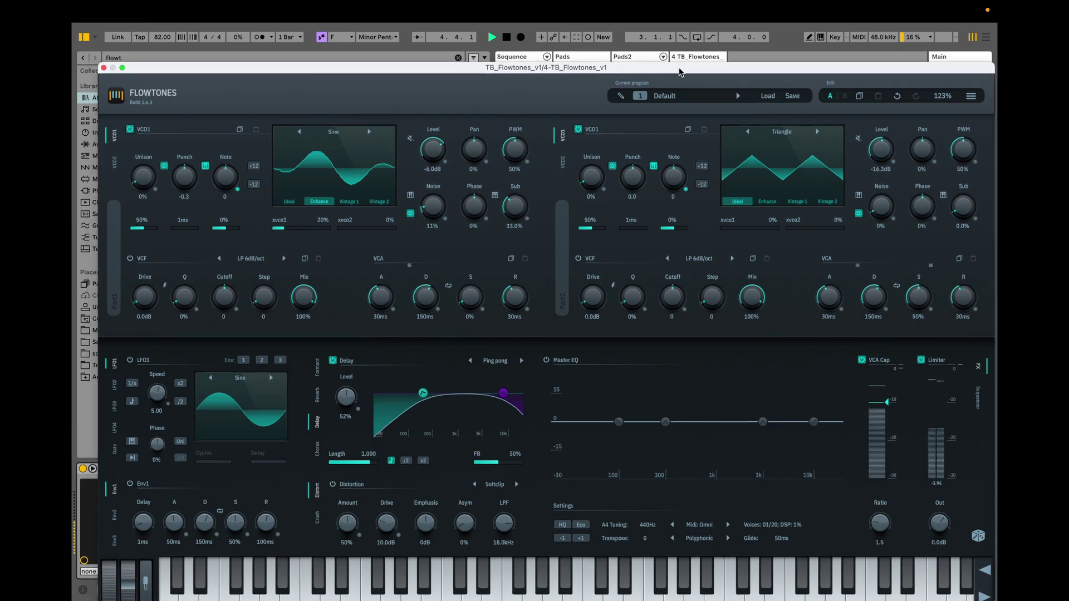
- Add Part 2's VCO1 Level to the Flowtones device's configurable parameters, then close the synth window and stop playback
left_click_drag(675, 75, 831, 50)
left_click(181, 469)
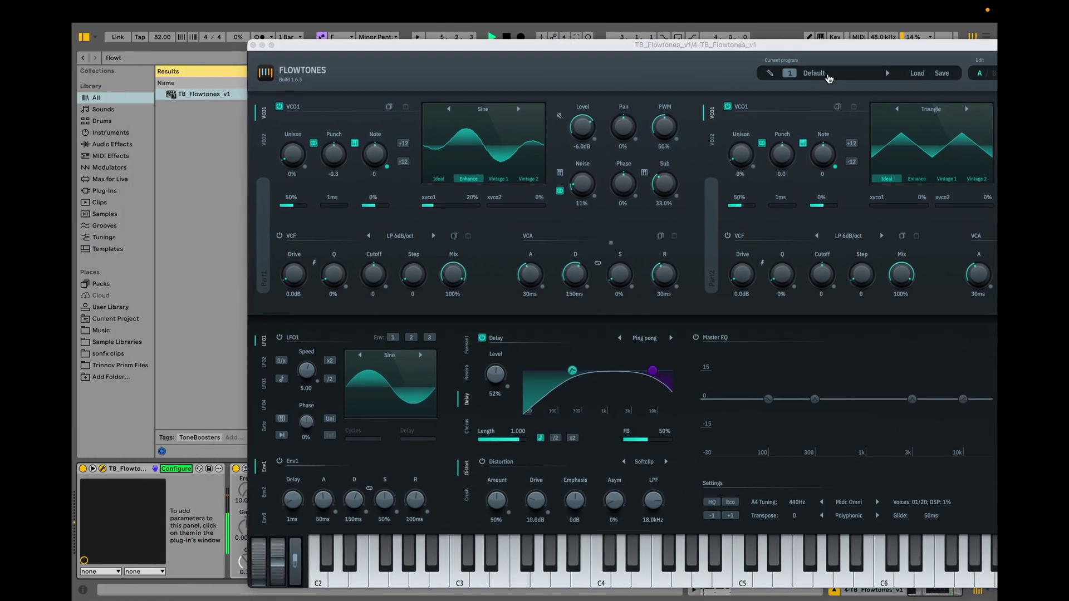
double_click(826, 52)
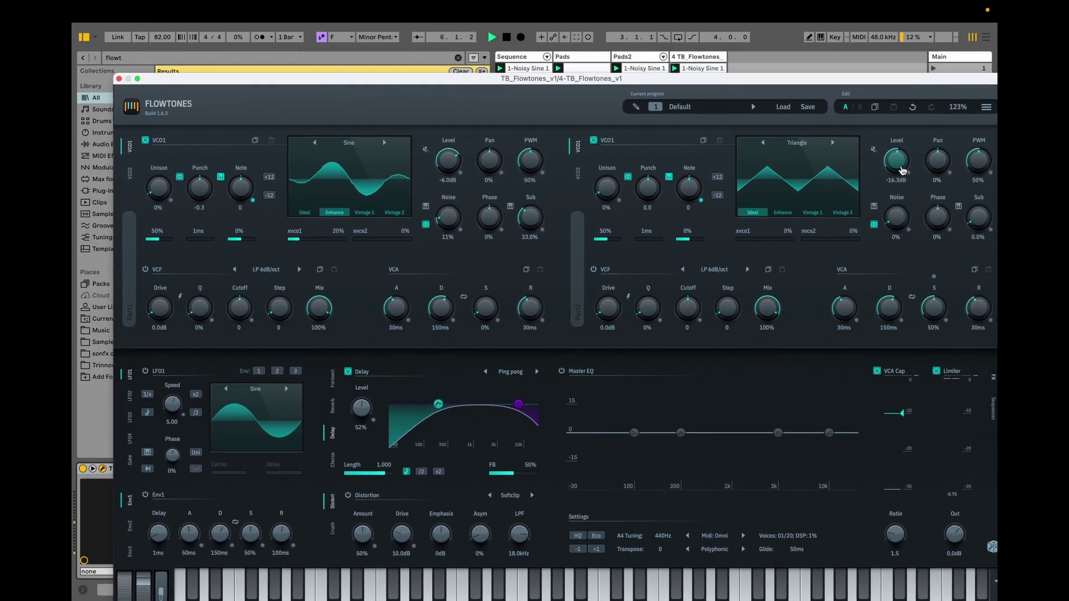
double_click(300, 79)
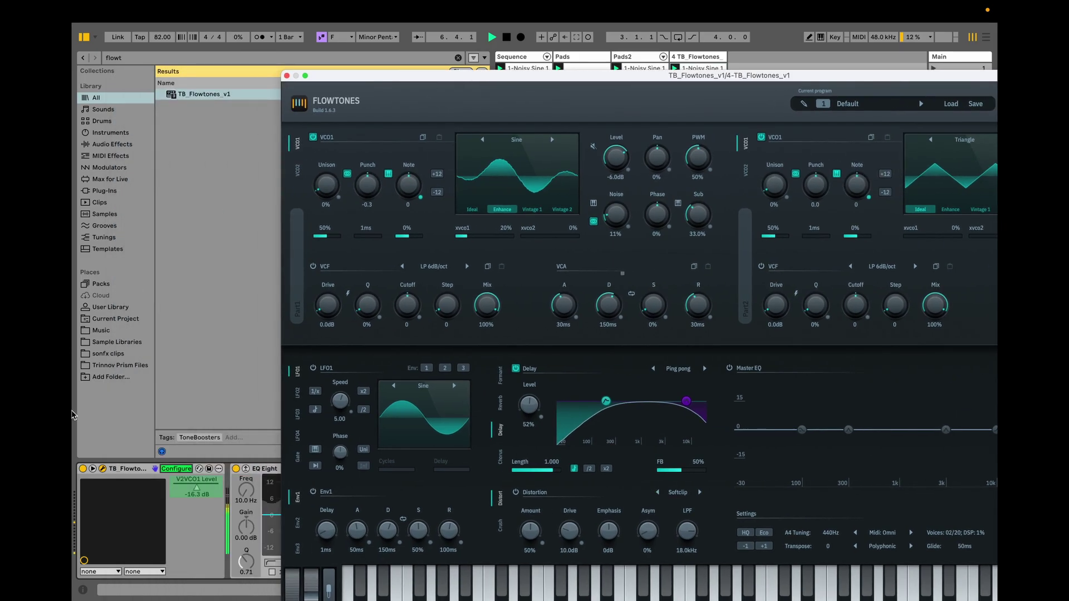
left_click(181, 471)
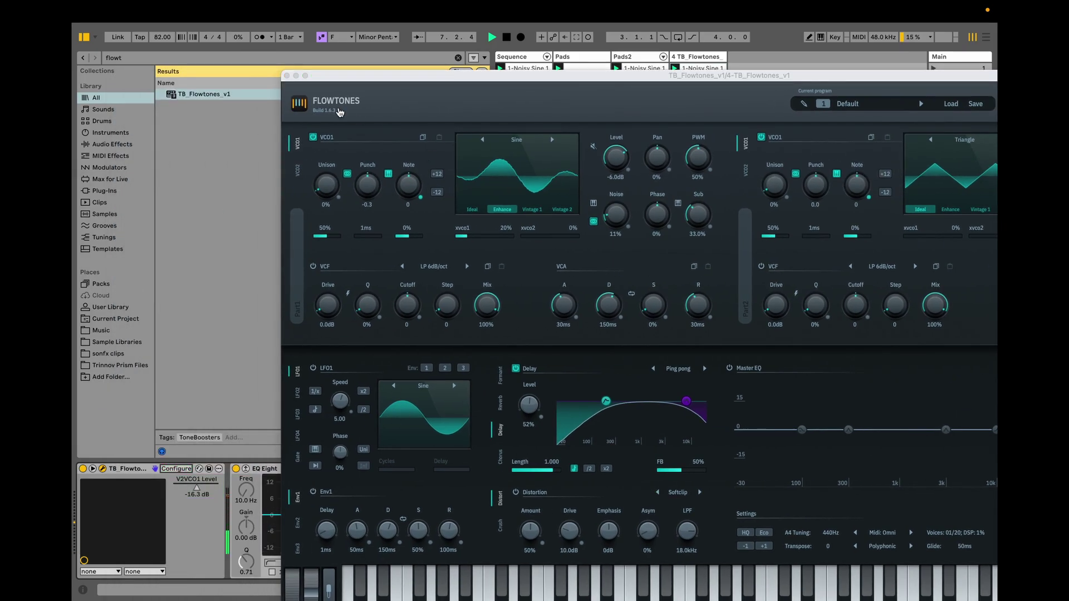
left_click_drag(419, 81, 308, 78)
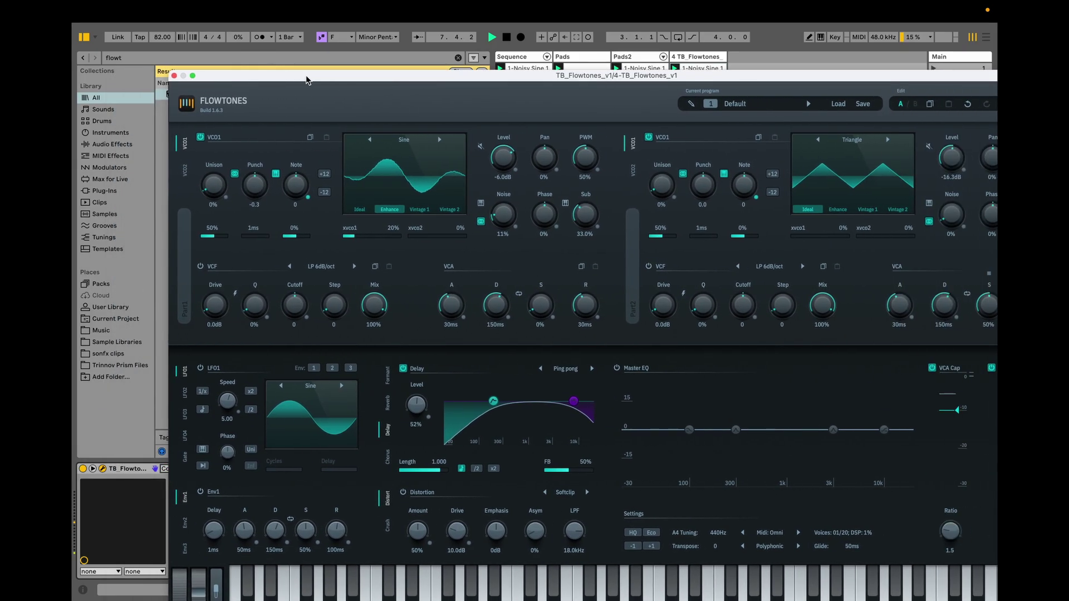
left_click(175, 76)
key("space")
- Find Auto Filter in the browser, add it to the Flowtones track and set its filter type to High-pass
key("super+f")
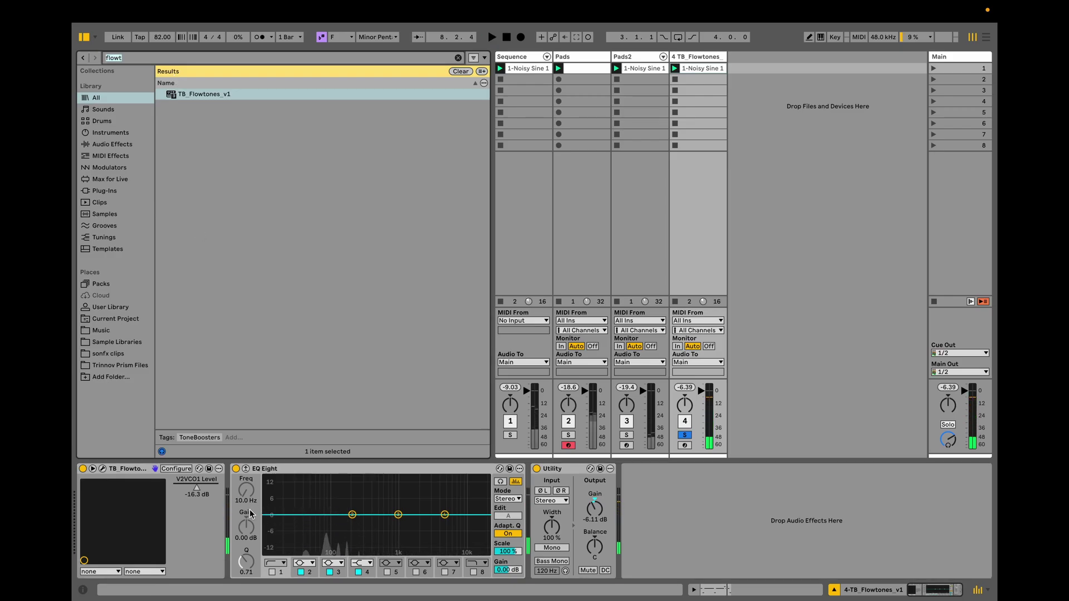
type("auto")
key("Down")
key("Return")
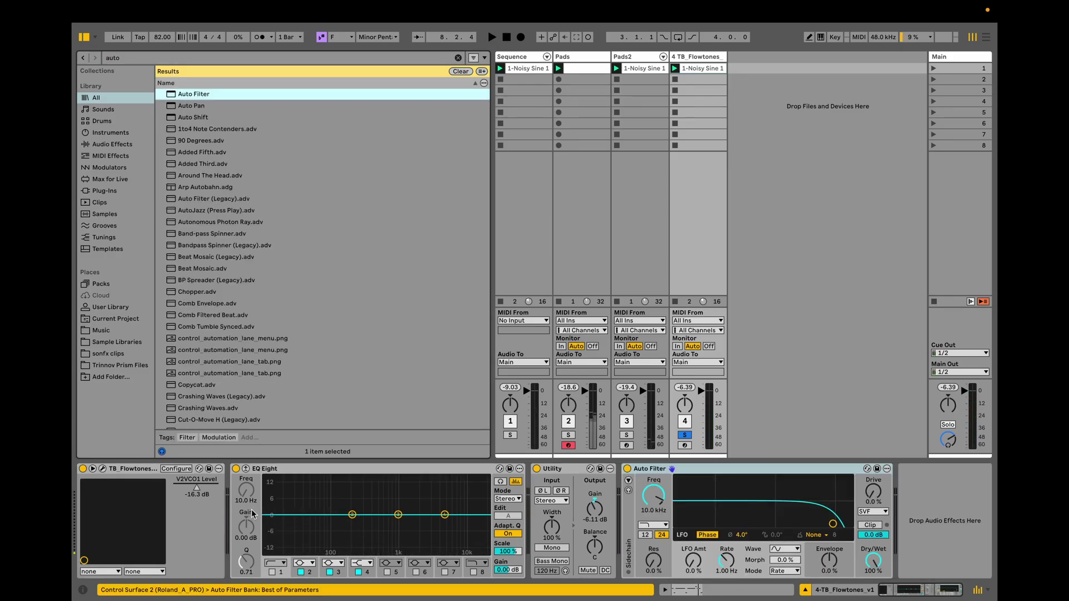
scroll(651, 500, "up", 5)
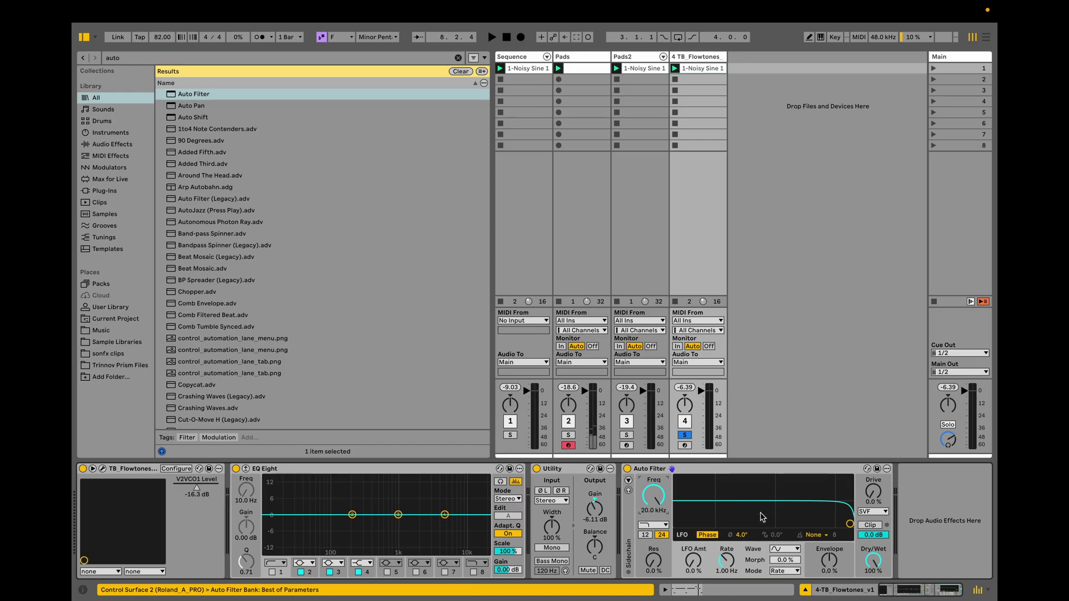
left_click(660, 525)
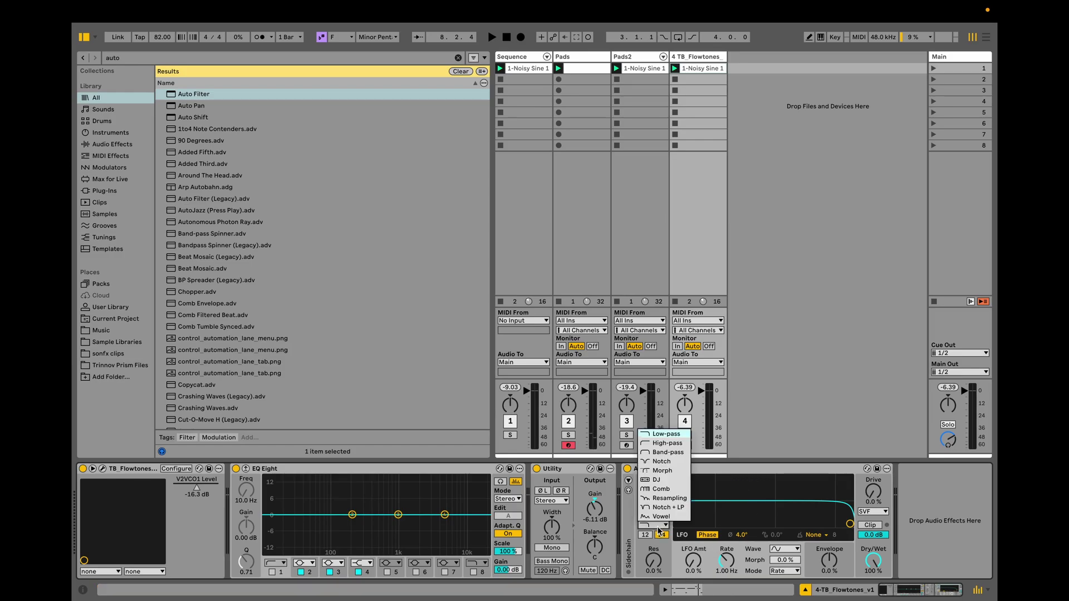
left_click(662, 449)
- Audition the high-pass filter by sweeping its frequency during playback, both with the track soloed and in the full mix
key("space")
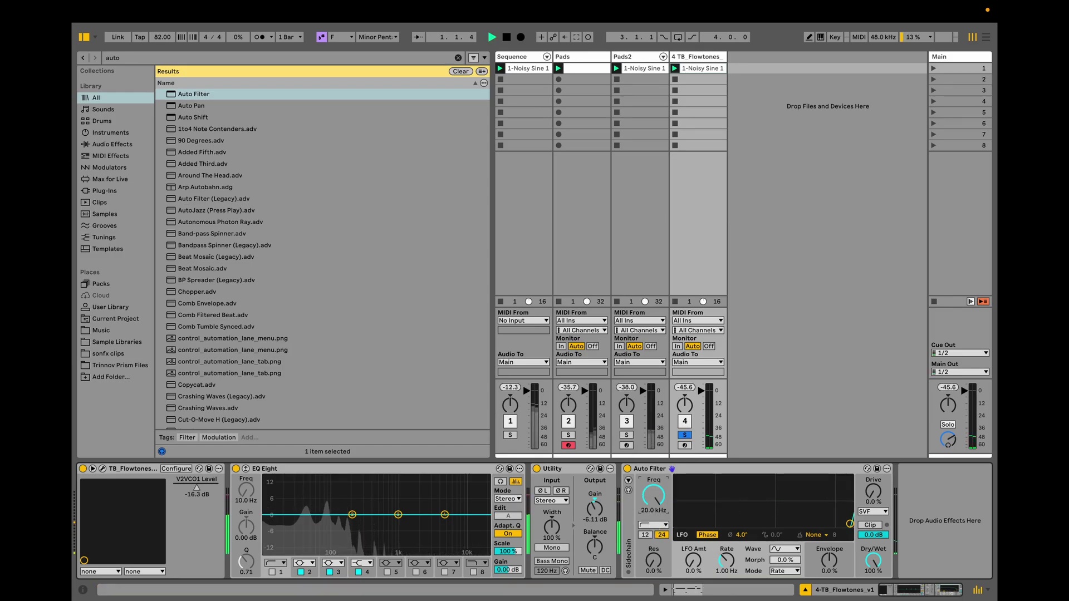
left_click_drag(654, 494, 653, 530)
left_click(685, 436)
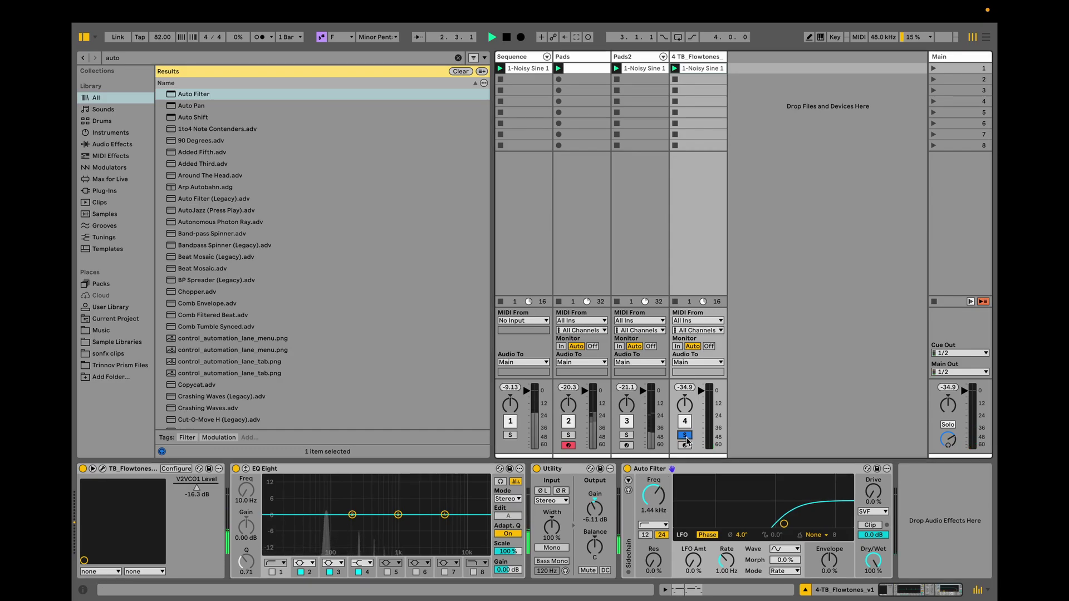
left_click_drag(656, 503, 656, 549)
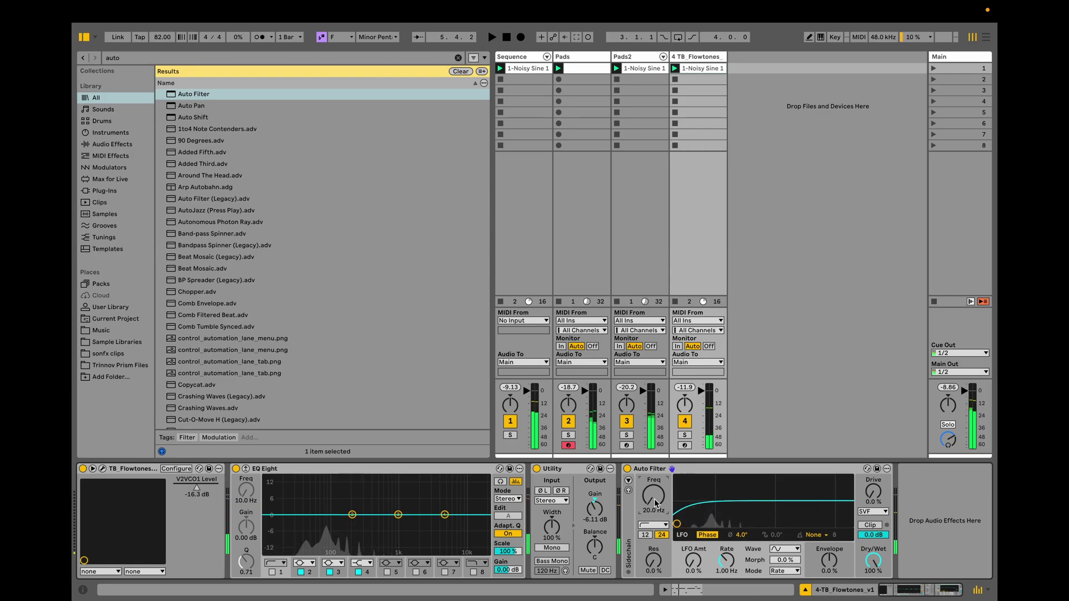
left_click_drag(653, 499, 654, 471)
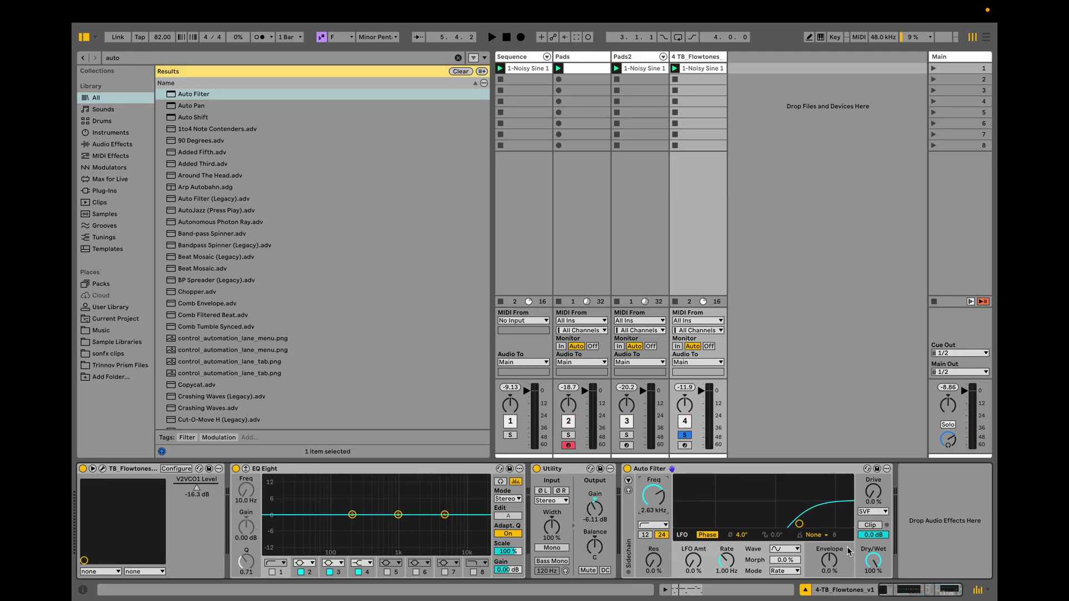
key("space")
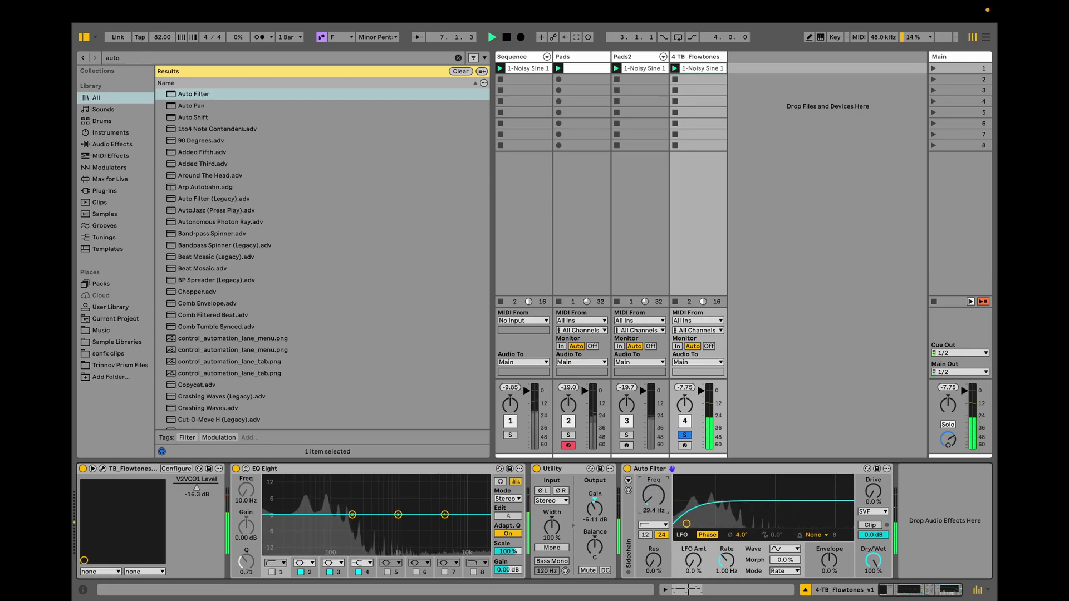
key("space")
- Move Auto Filter directly after Flowtones and group both devices into an Instrument Rack with its macro controls shown
left_click(143, 473)
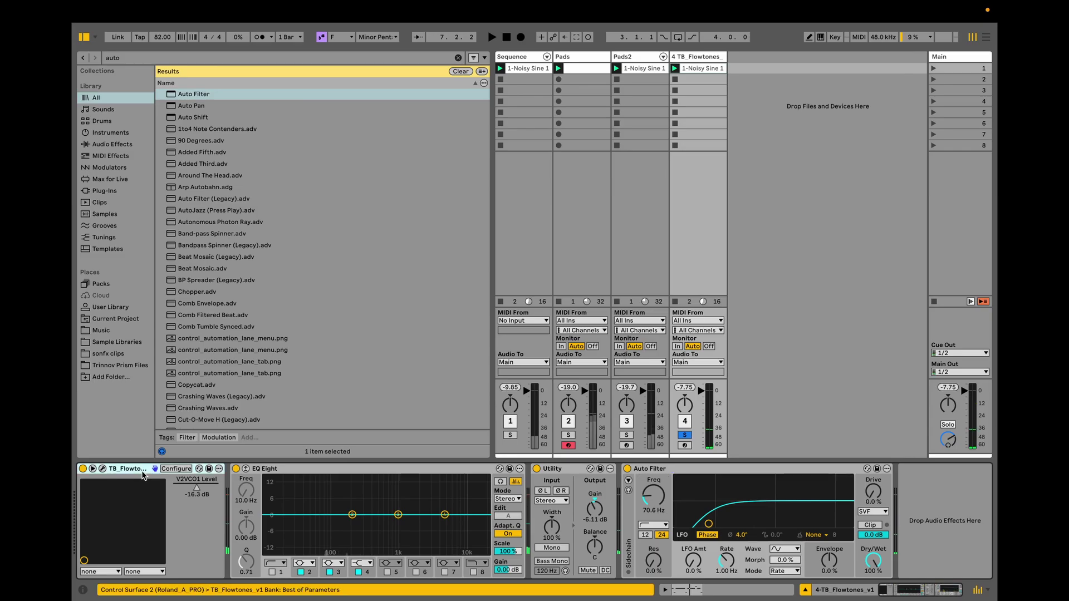
left_click_drag(747, 470, 265, 484)
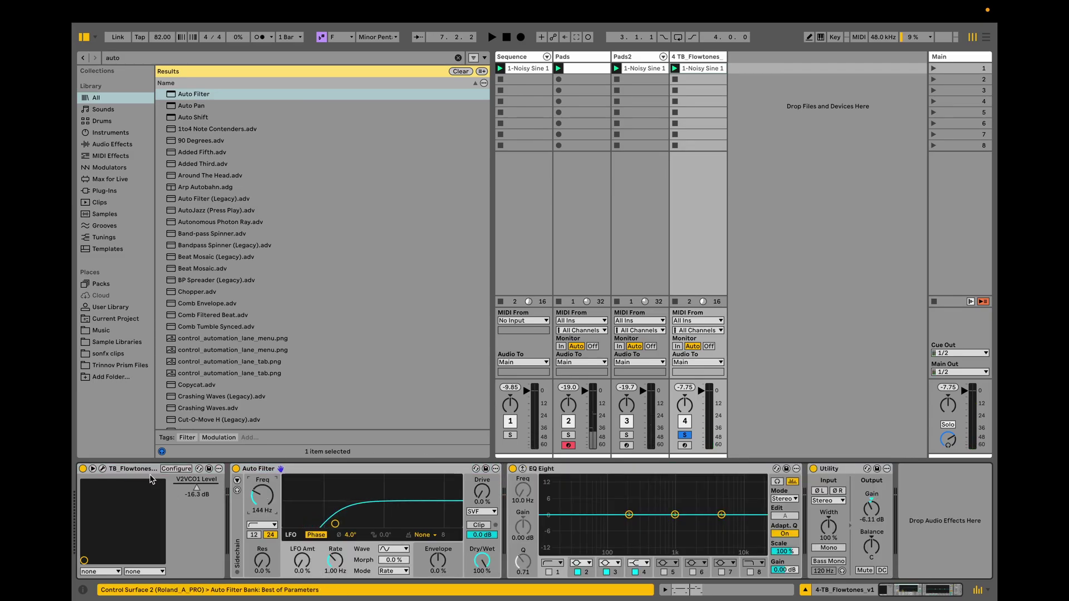
left_click(136, 472)
left_click(312, 471)
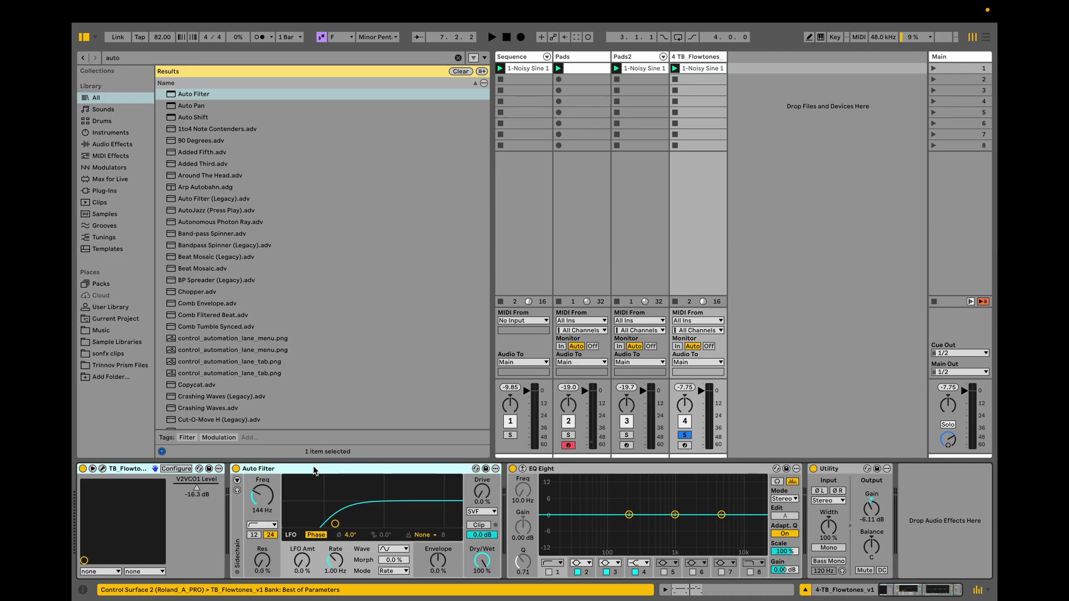
key("super+g")
left_click(84, 480)
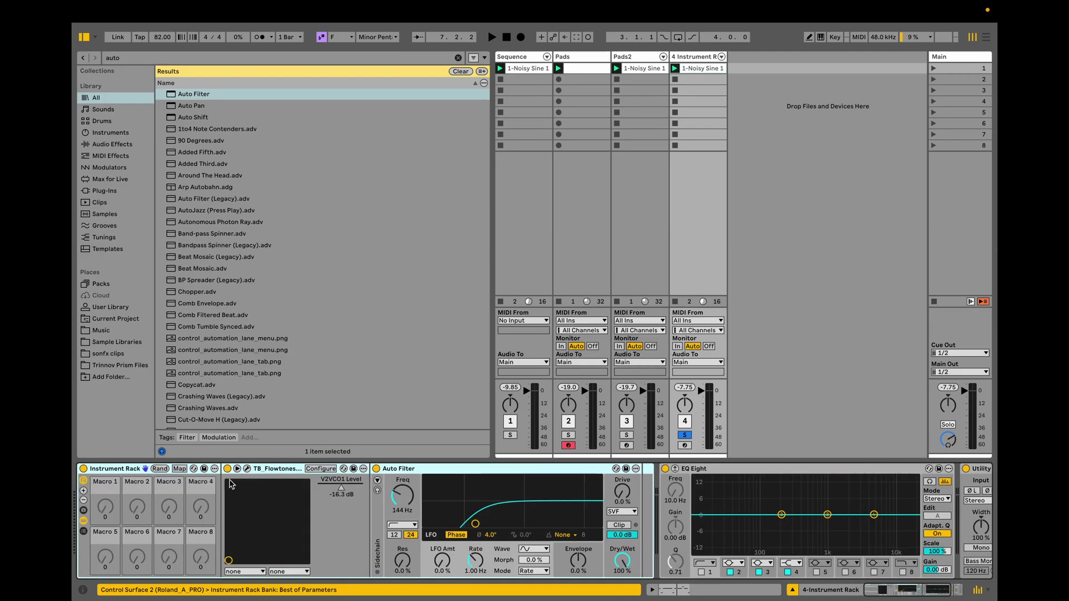
- Map the V2VCO1 Level to Macro 1 and the Auto Filter frequency to Macro 2
right_click(343, 492)
left_click(420, 323)
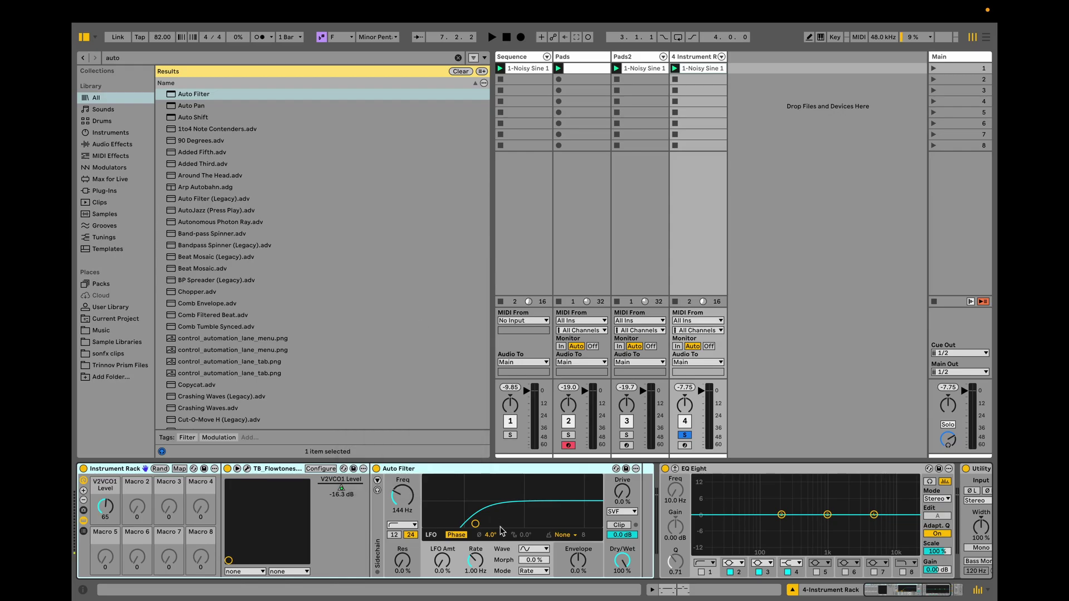
right_click(397, 493)
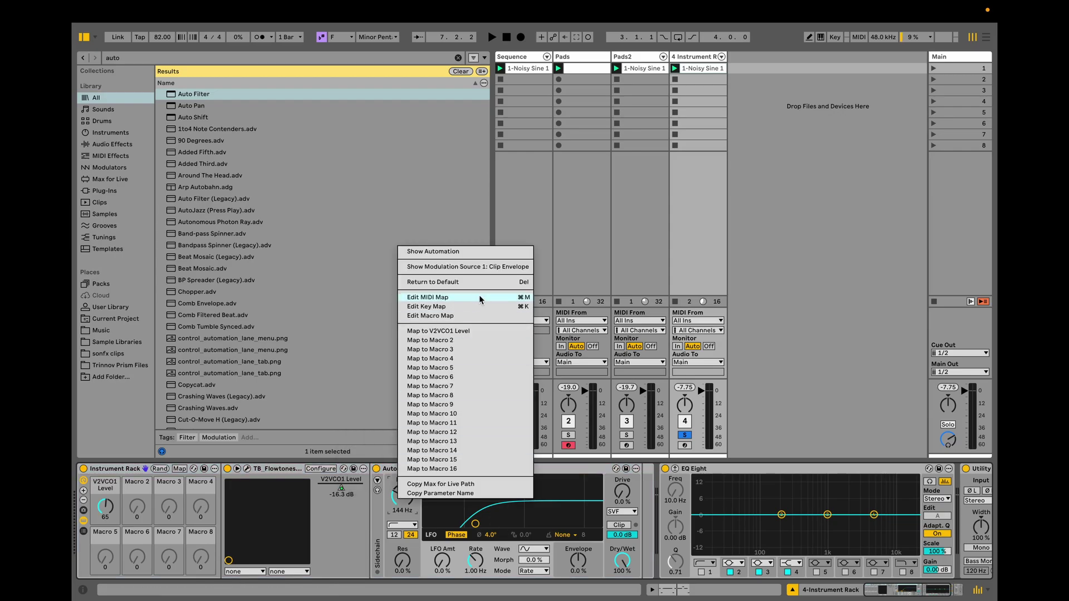
left_click(458, 340)
- Reduce the rack to two visible macros and sweep the Frequency macro during playback, leaving it at 20.0 Hz
right_click(143, 509)
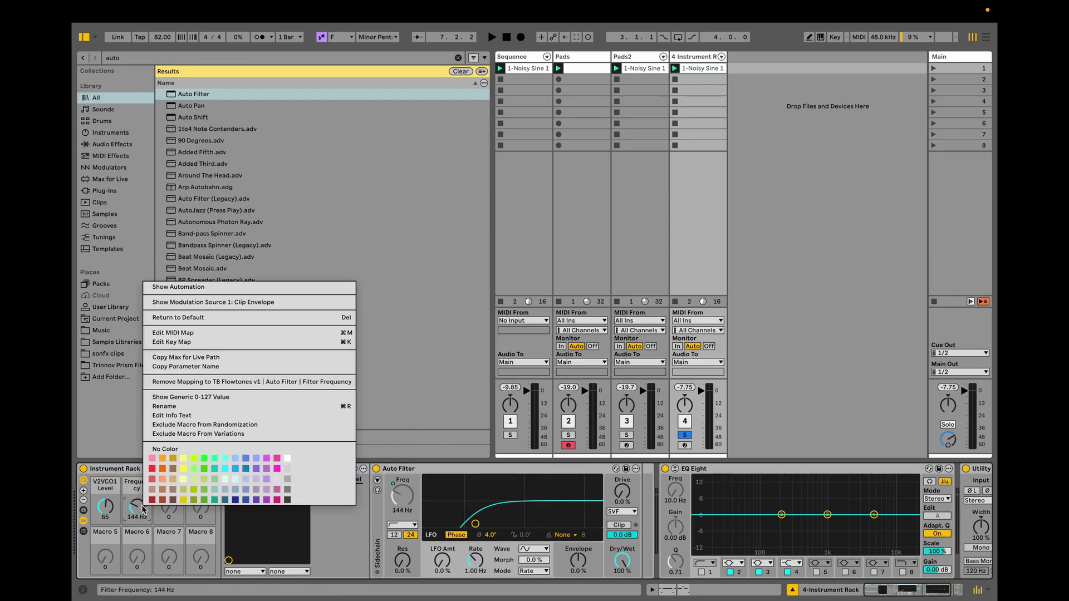
left_click(83, 515)
left_click(84, 501)
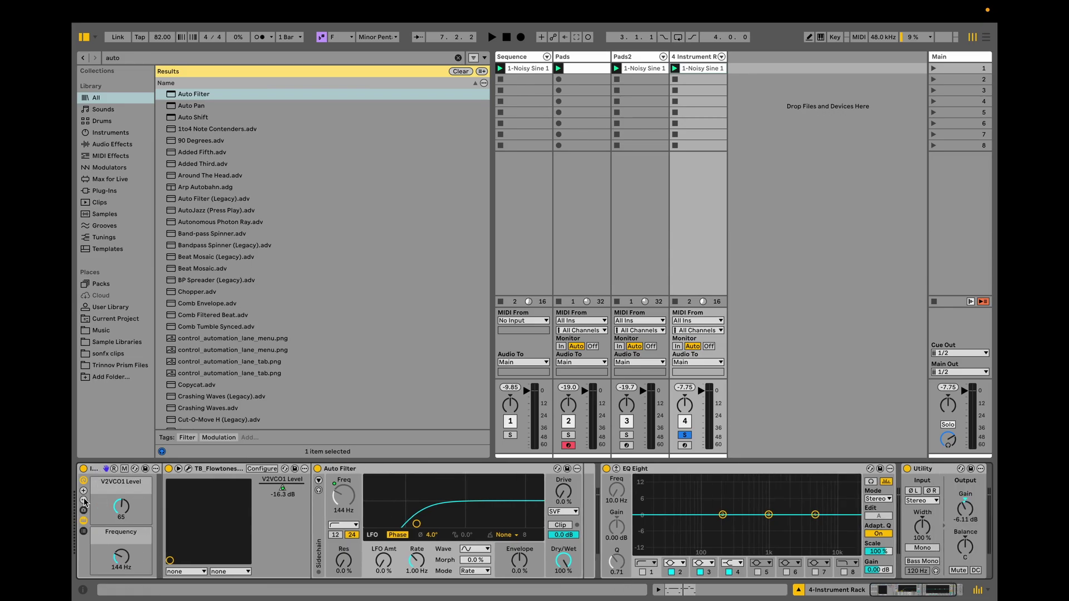
key("space")
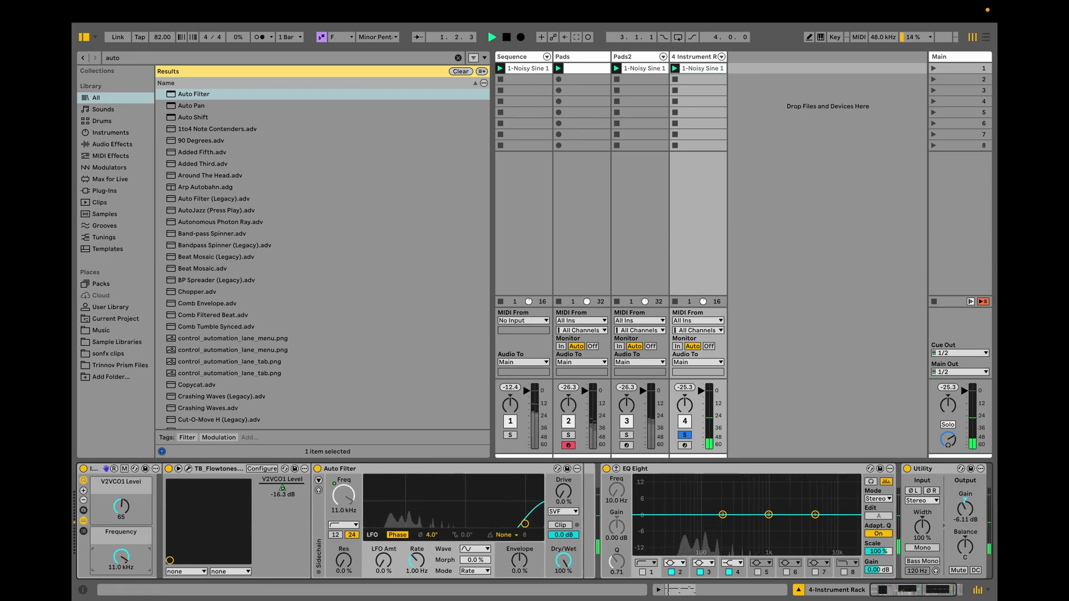
left_click_drag(120, 556, 123, 559)
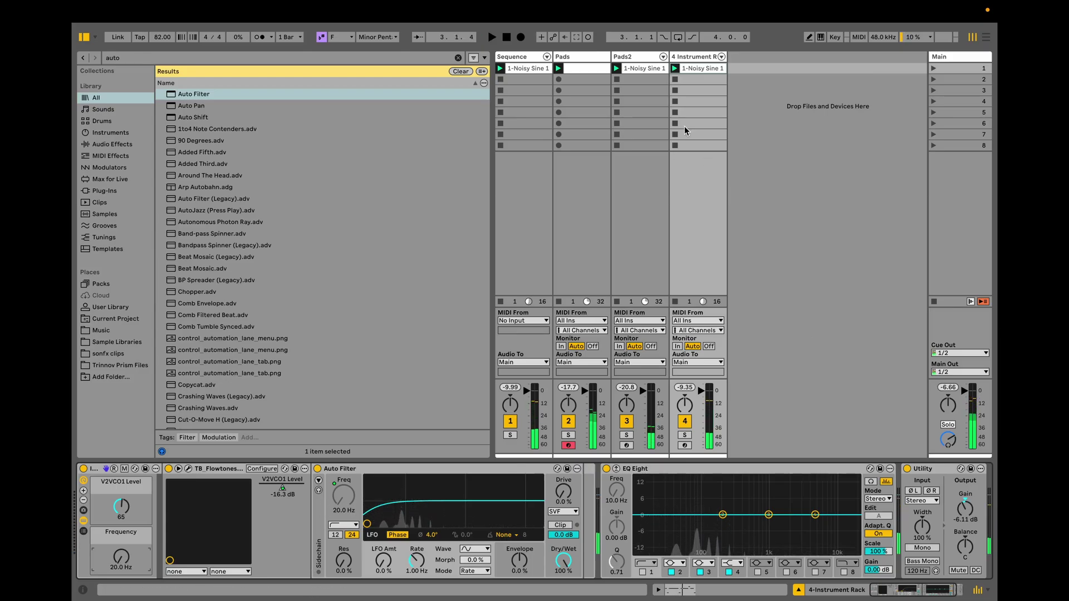
- Rename the Instrument Rack track "Bass" and audition it together with the other tracks
left_click(699, 57)
type("B")
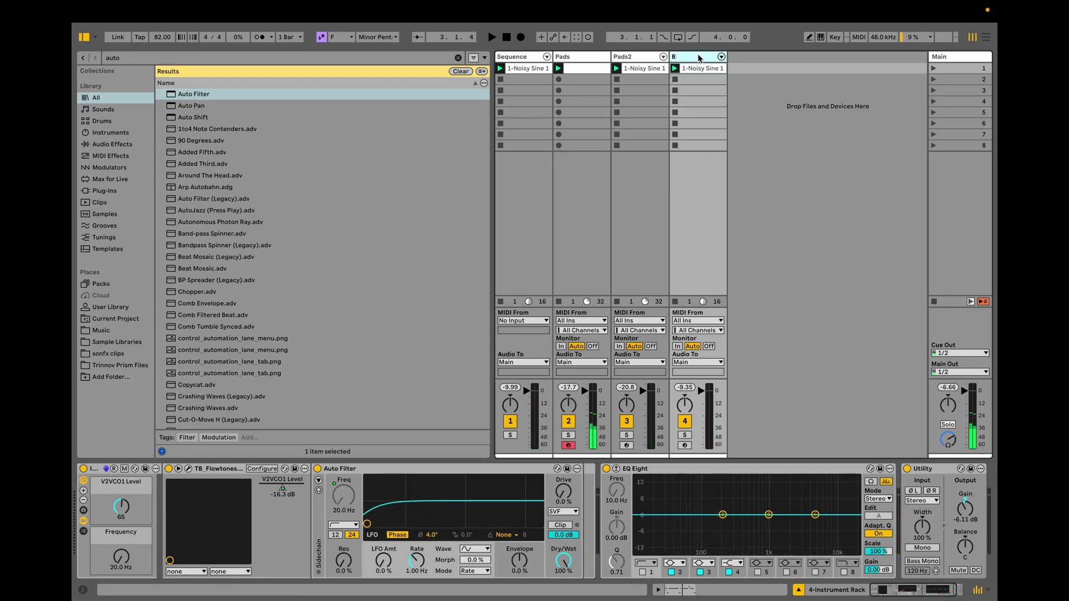
type("ass")
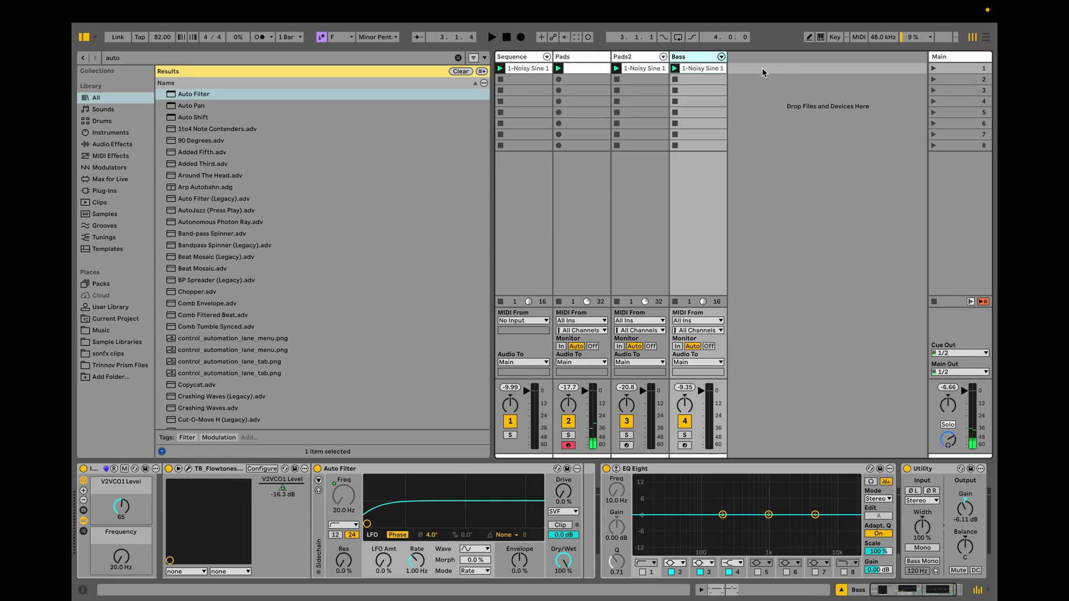
key("space")
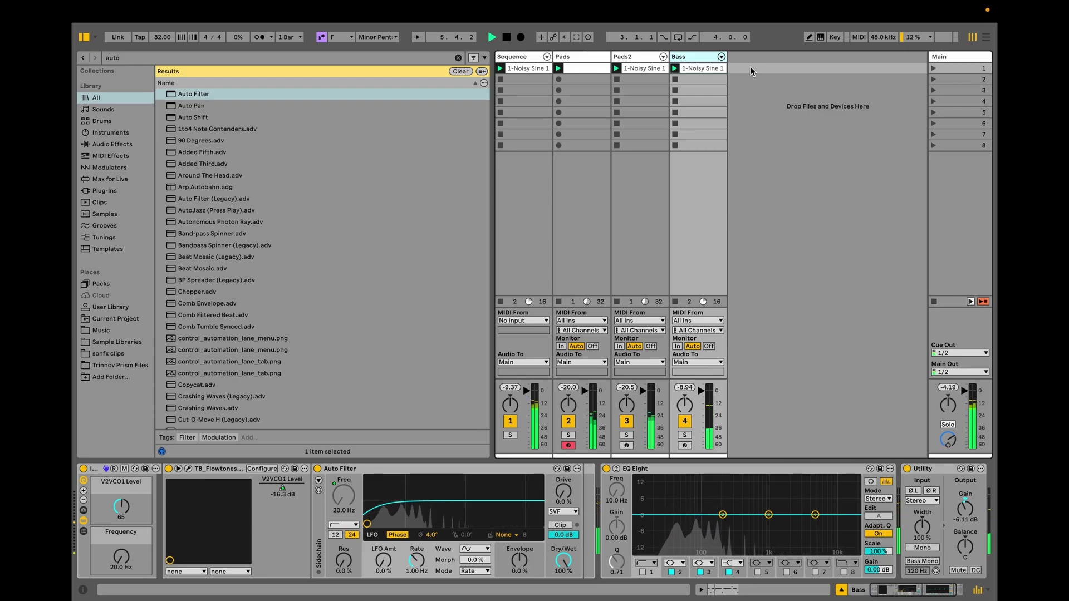
key("space")
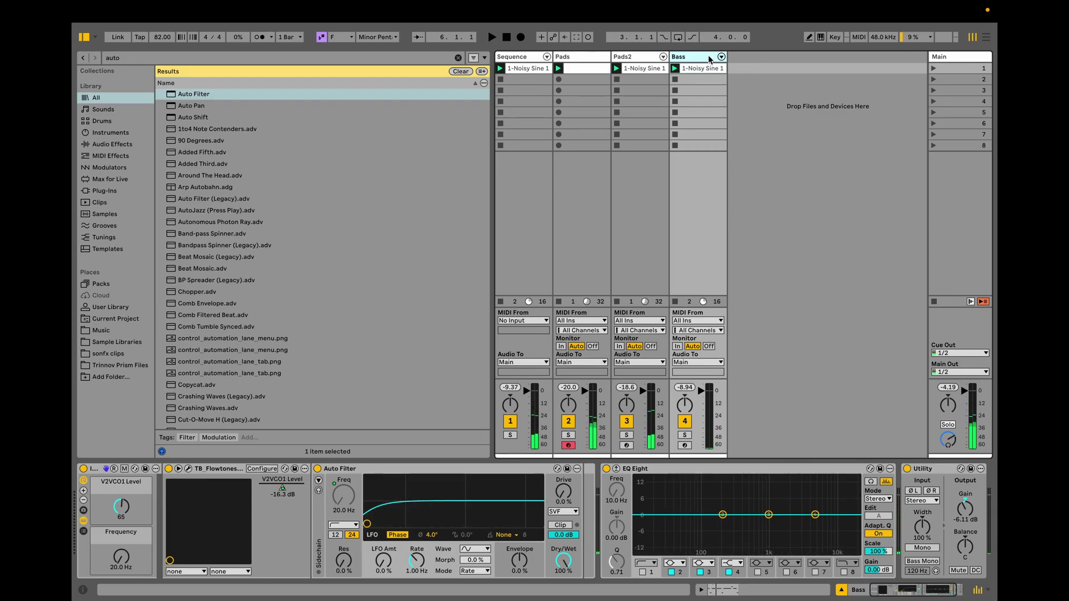
- Add a new MIDI track after Bass and search the browser for "perc"
key("super+f")
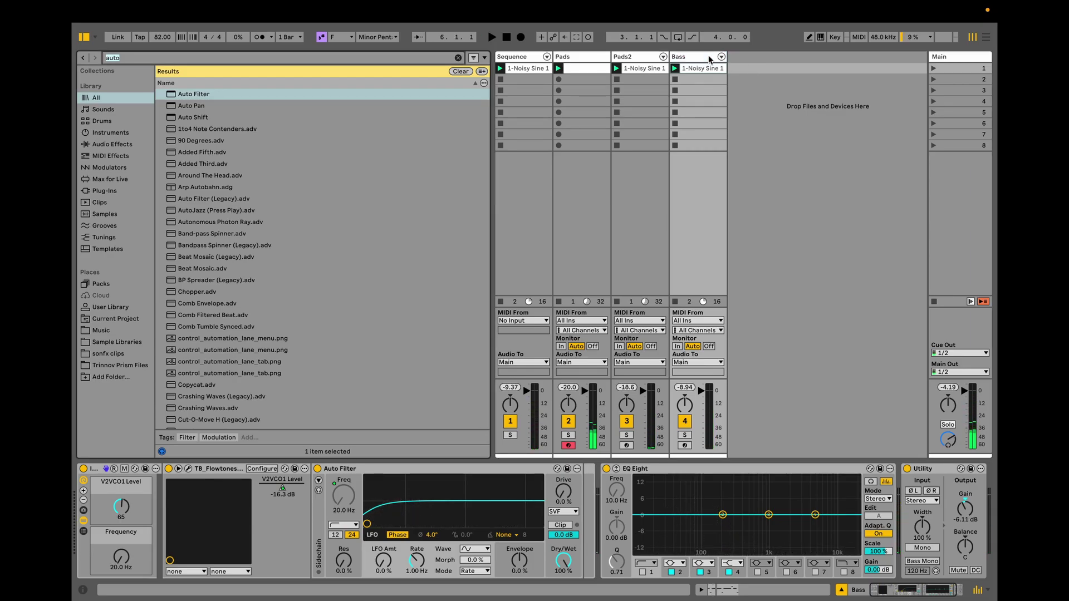
key("super+shift+t")
type("perc")
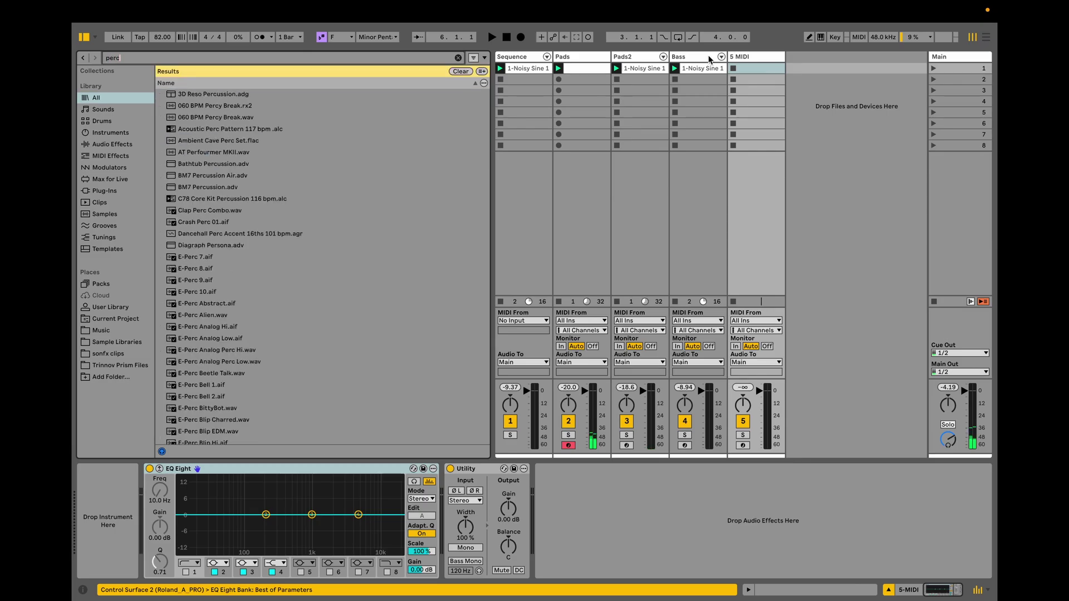
- Audition the E-Perc 7 to E-Perc 10 samples and load E-Perc 8.aif as the new track's instrument
left_click(201, 270)
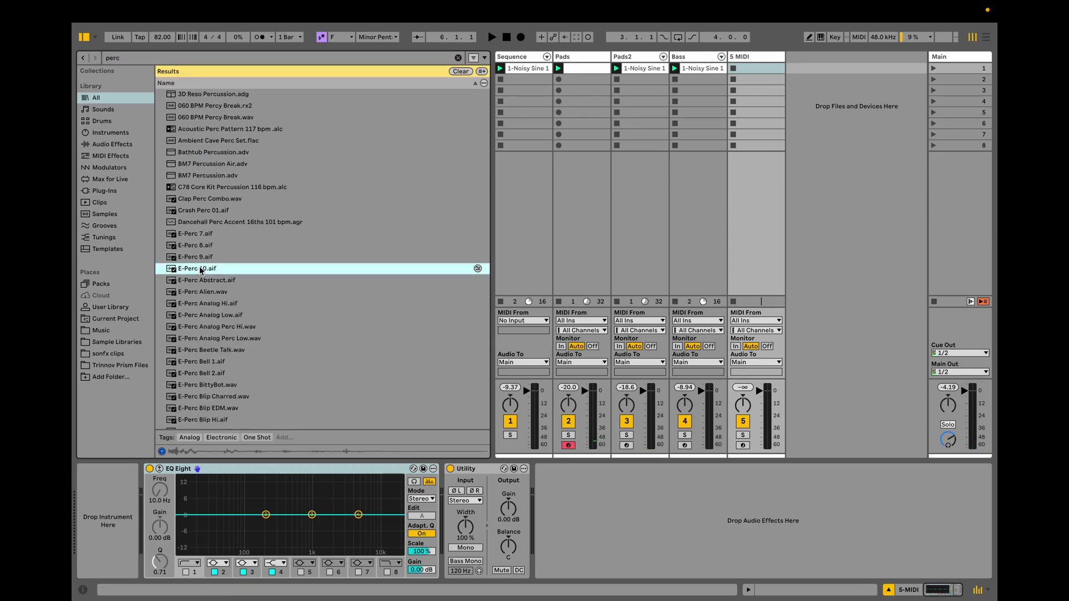
left_click(204, 258)
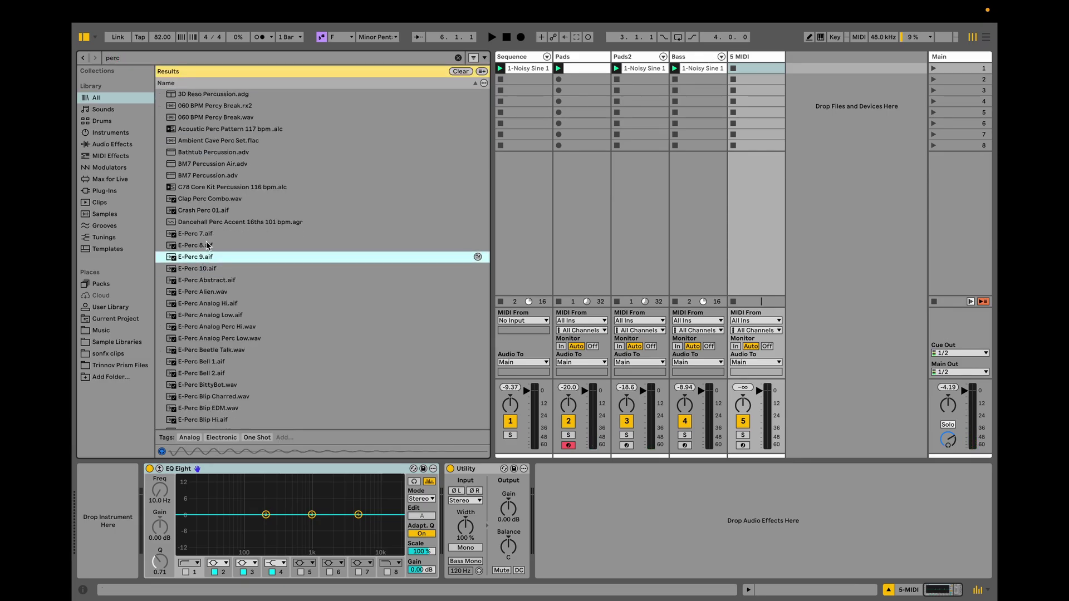
left_click(207, 245)
left_click(210, 235)
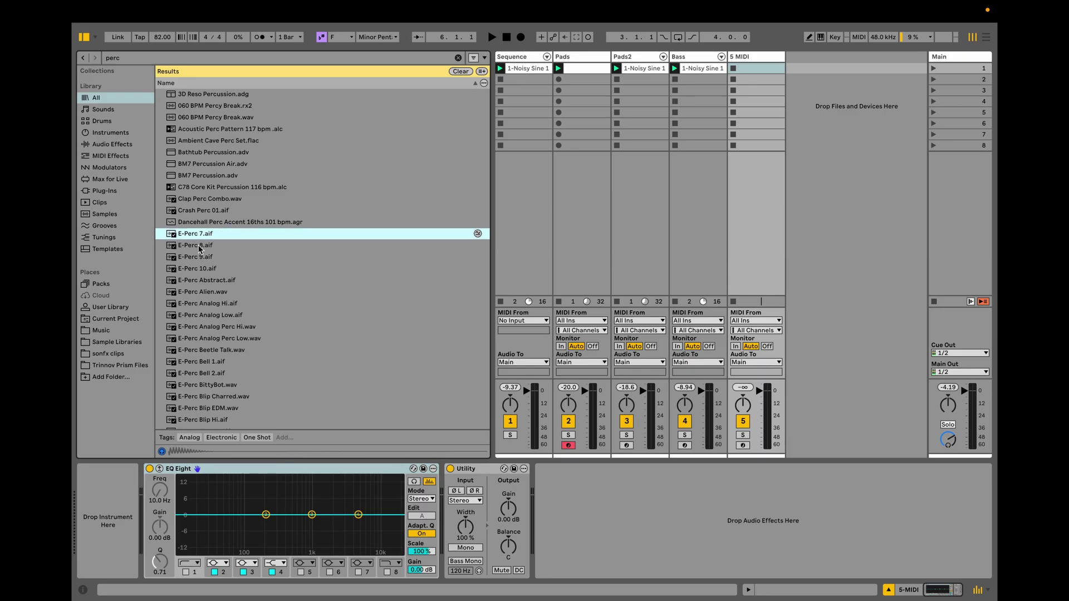
left_click(198, 246)
left_click_drag(206, 249, 106, 524)
- Search the browser for "rhyth" and add the Rhythmic Steps MIDI device to the percussion track
key("super+f")
type("rhyth")
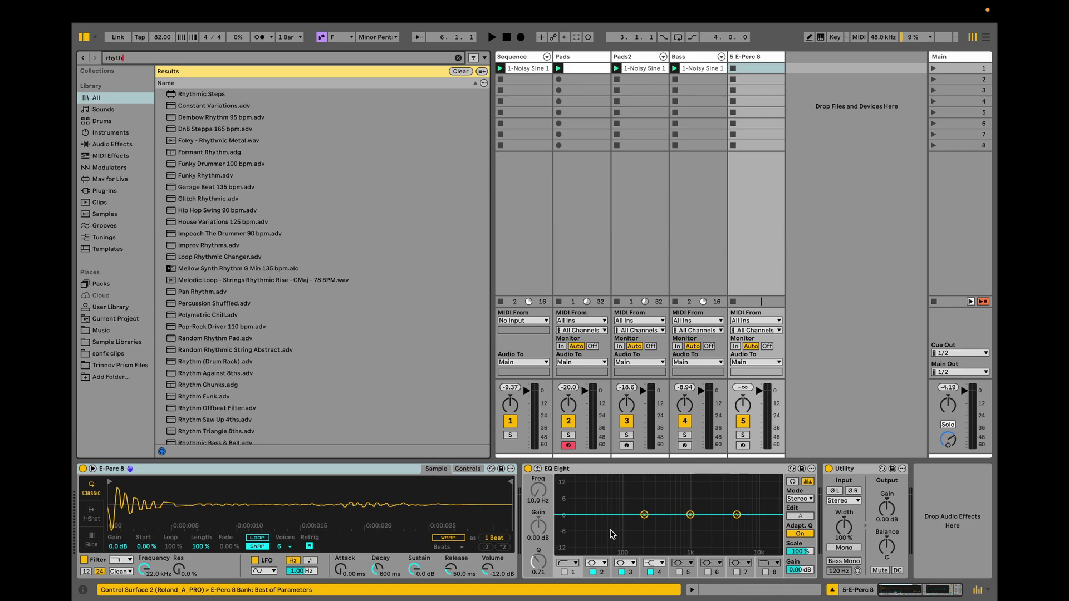
key("Down")
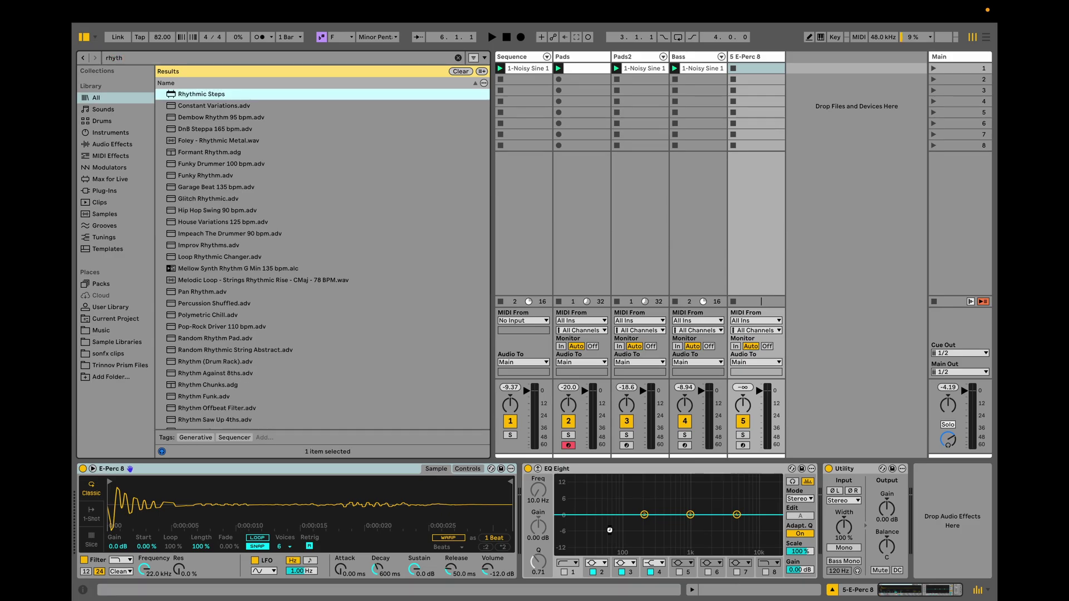
key("Return")
- Randomize the chance and velocity patterns of the lowest lane in Rhythmic Steps
left_click(317, 569)
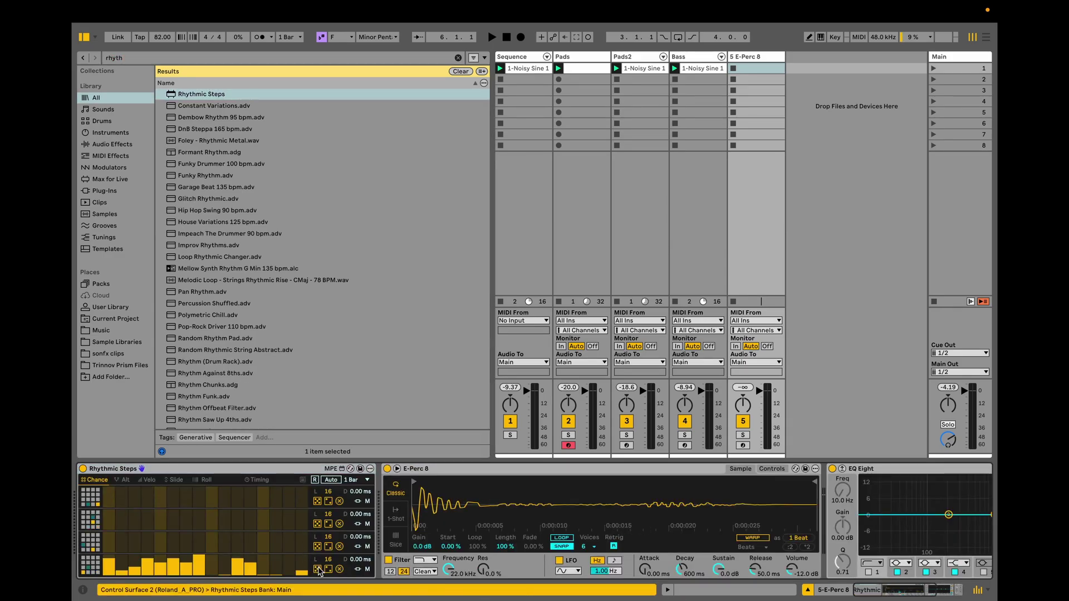
scroll(330, 564, "down", 1)
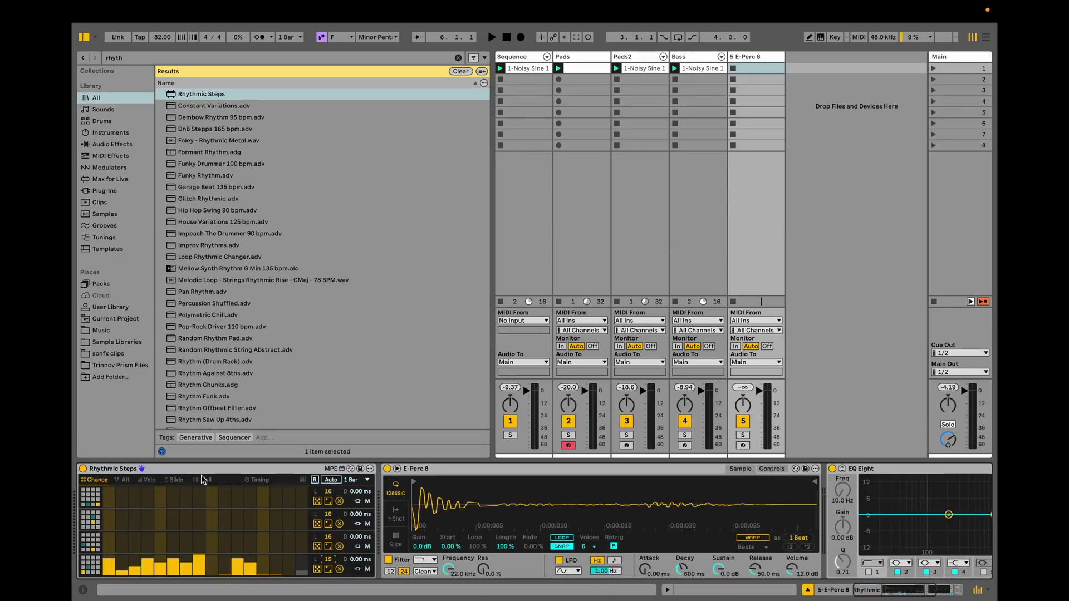
left_click(203, 480)
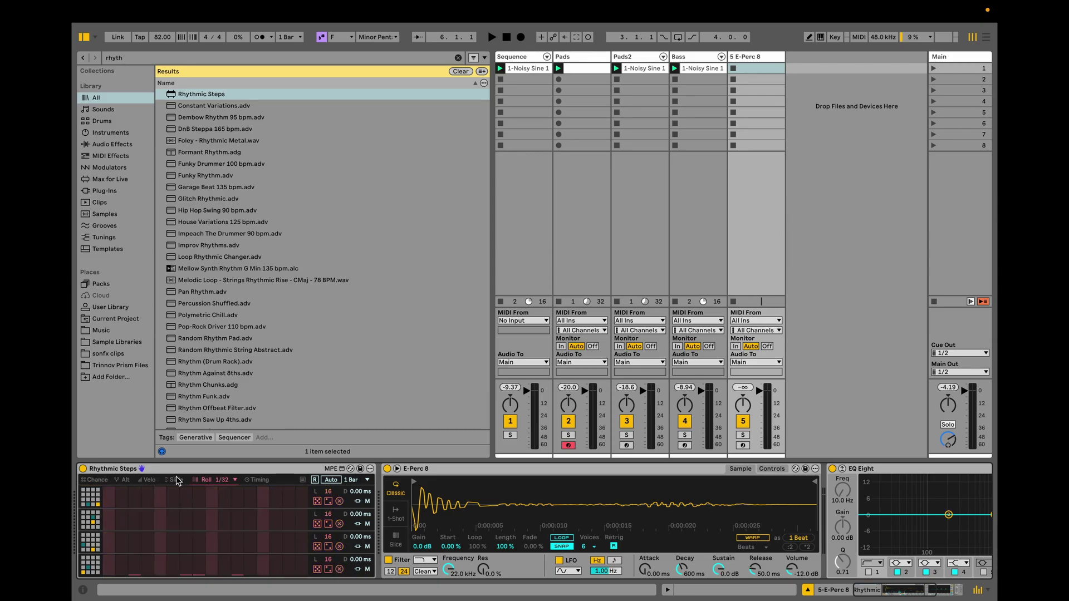
left_click(146, 482)
left_click(317, 569)
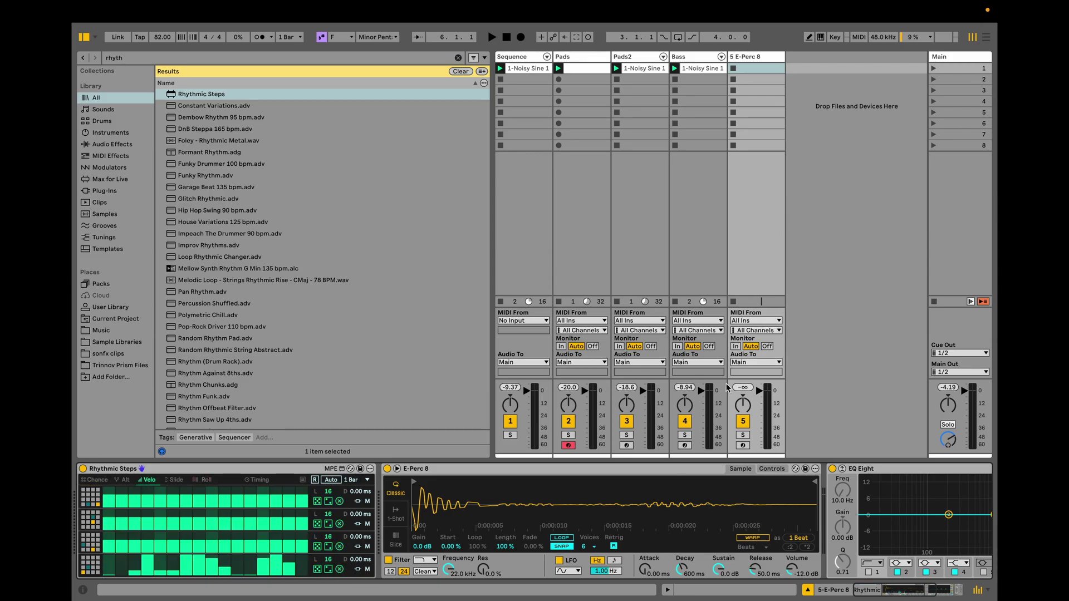
- Solo the percussion track during playback, set Simpler's random pan amount to 66 %, and unsolo the track
left_click(742, 434)
key("space")
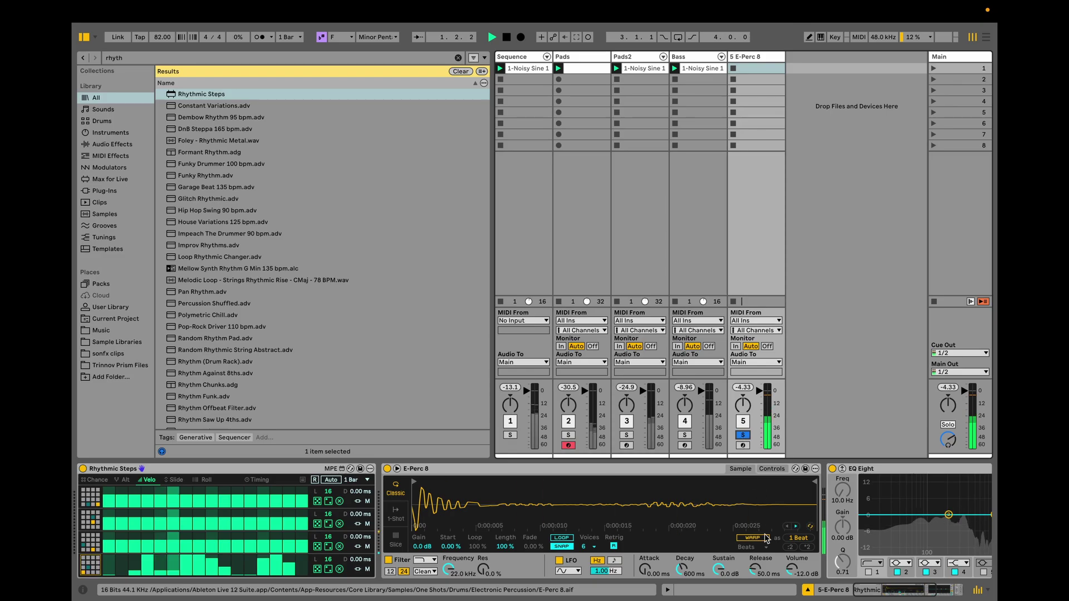
left_click(771, 469)
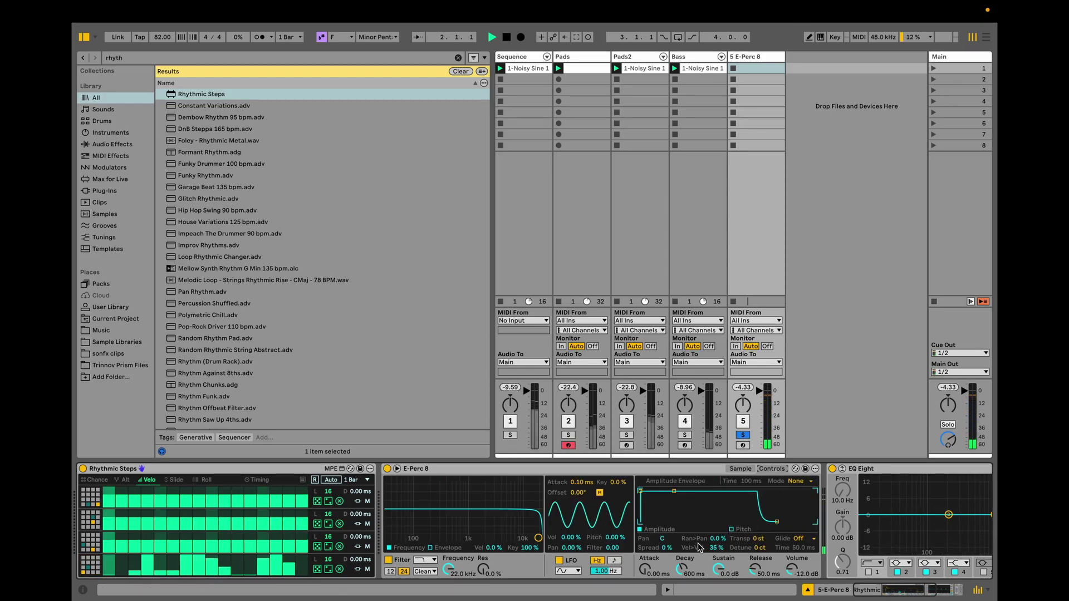
left_click_drag(719, 539, 719, 501)
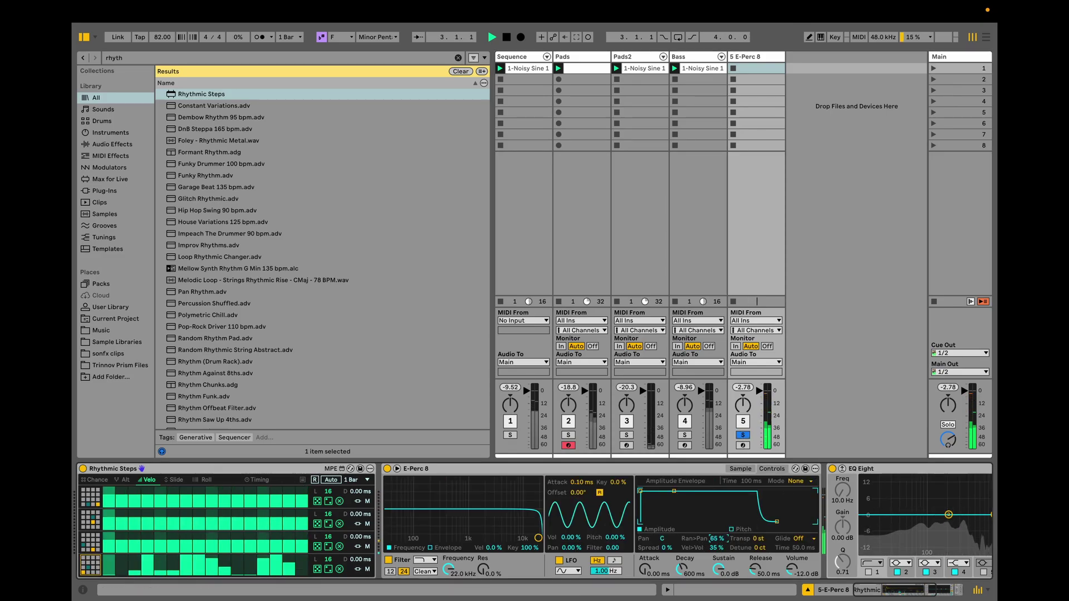
left_click(741, 435)
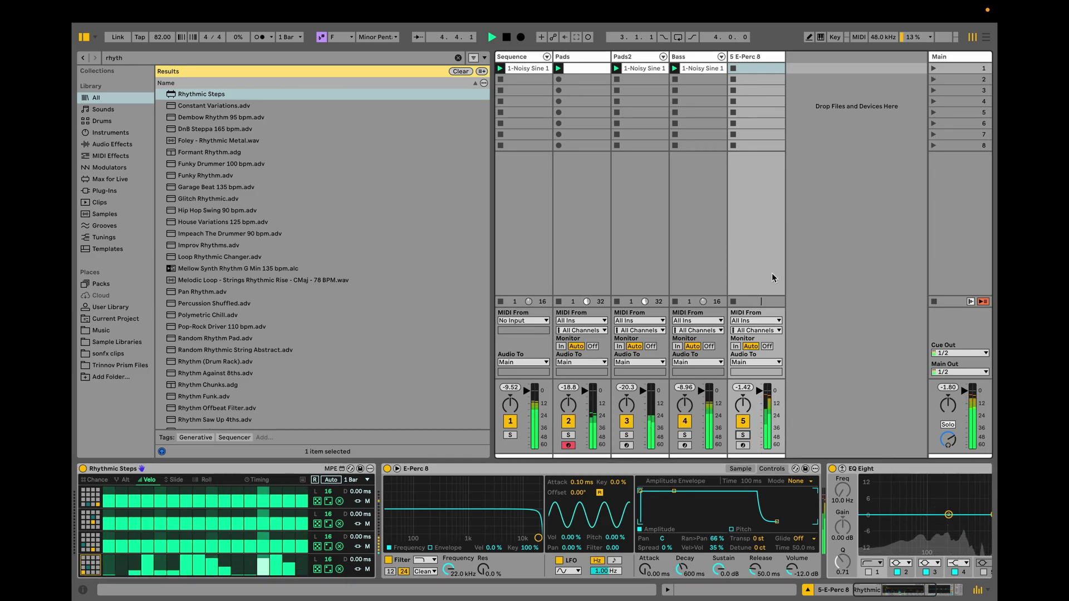
- Shape a plucky amplitude envelope with -inf dB sustain and 736 ms decay, and try a higher transposition before resetting it to 0 st
left_click_drag(674, 491, 675, 521)
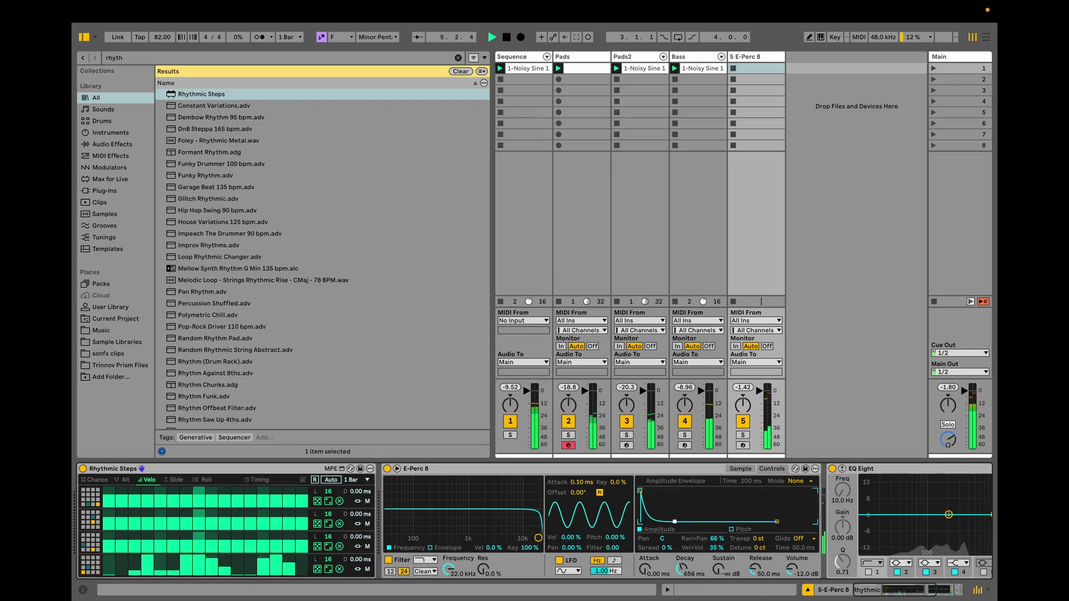
key("space")
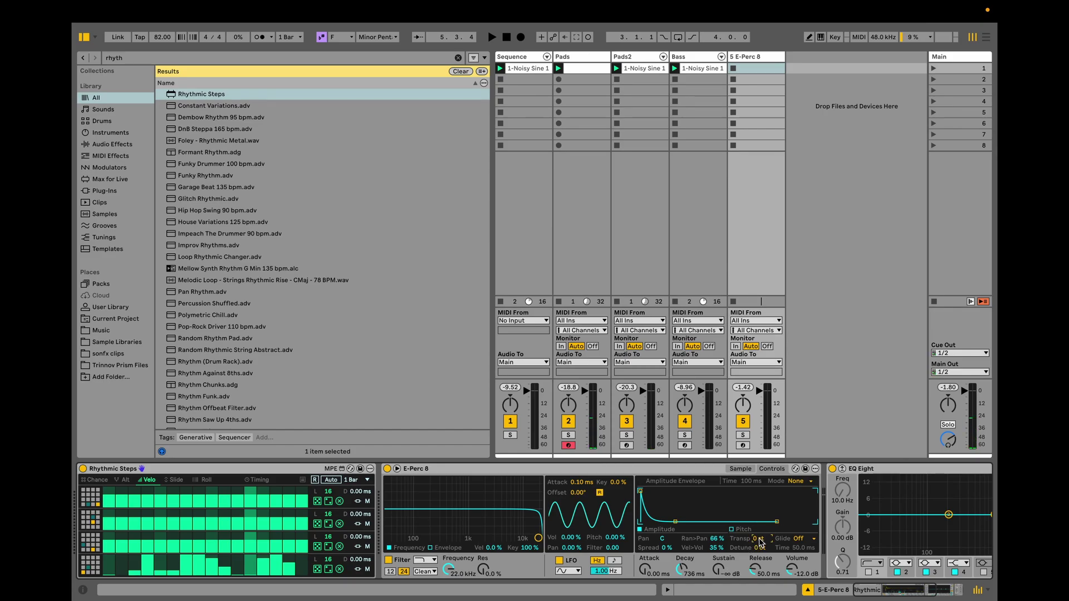
key("space")
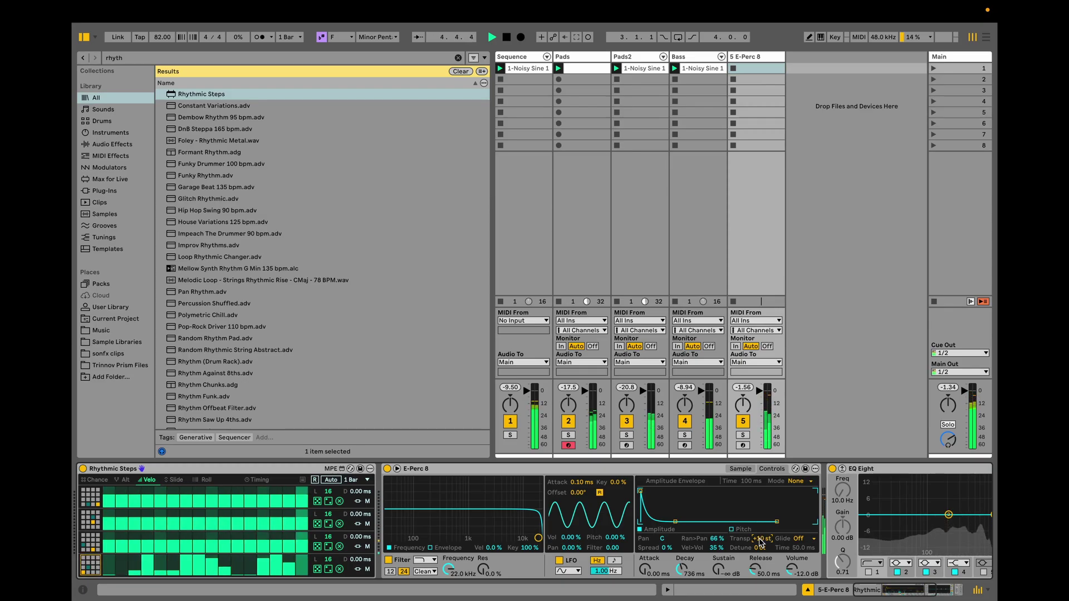
key("Delete")
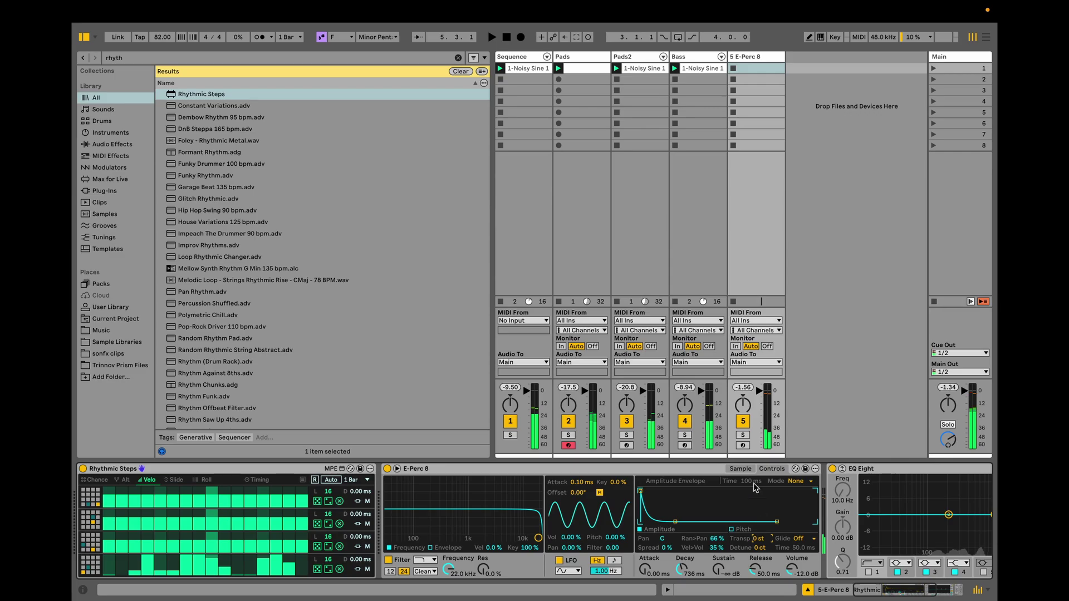
- Swap the E-Perc 8 sample for successive similar samples during playback, through gtr mute 2 to XF_KikAtk_41
left_click(740, 469)
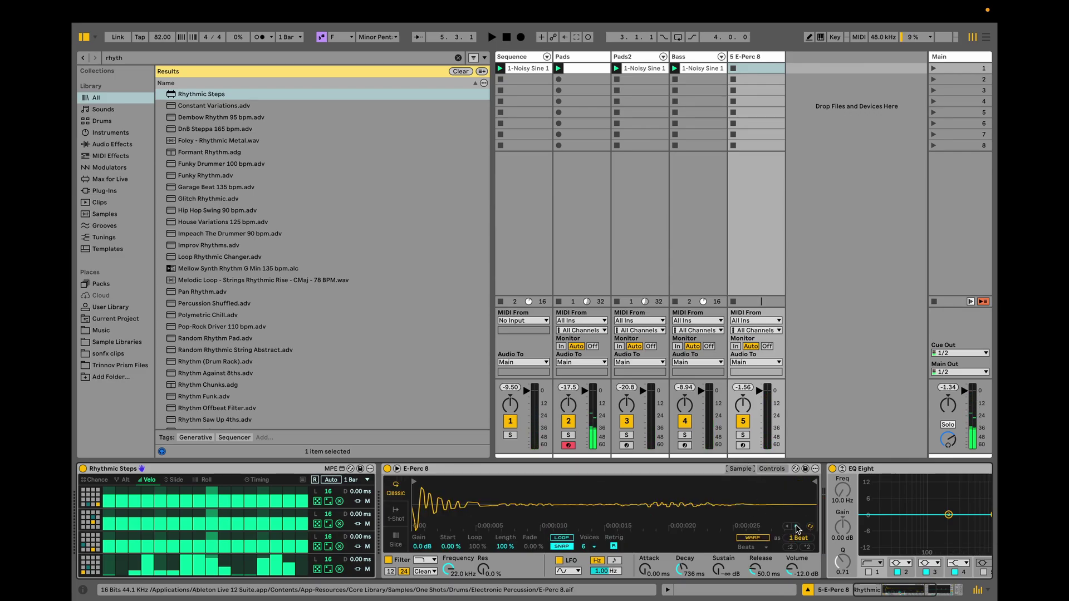
key("space")
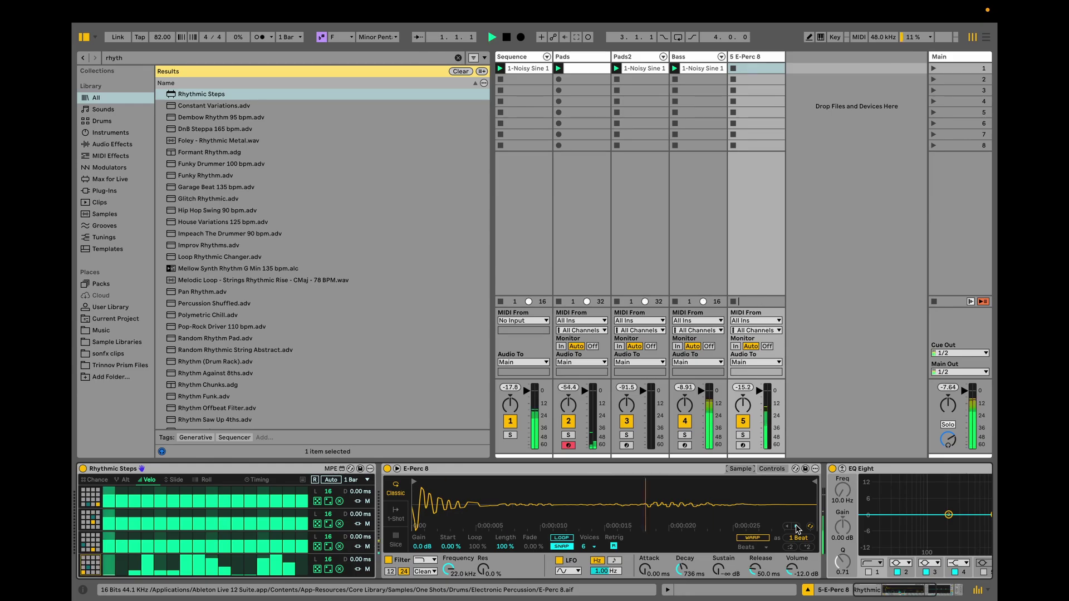
left_click(796, 527)
left_click(796, 527)
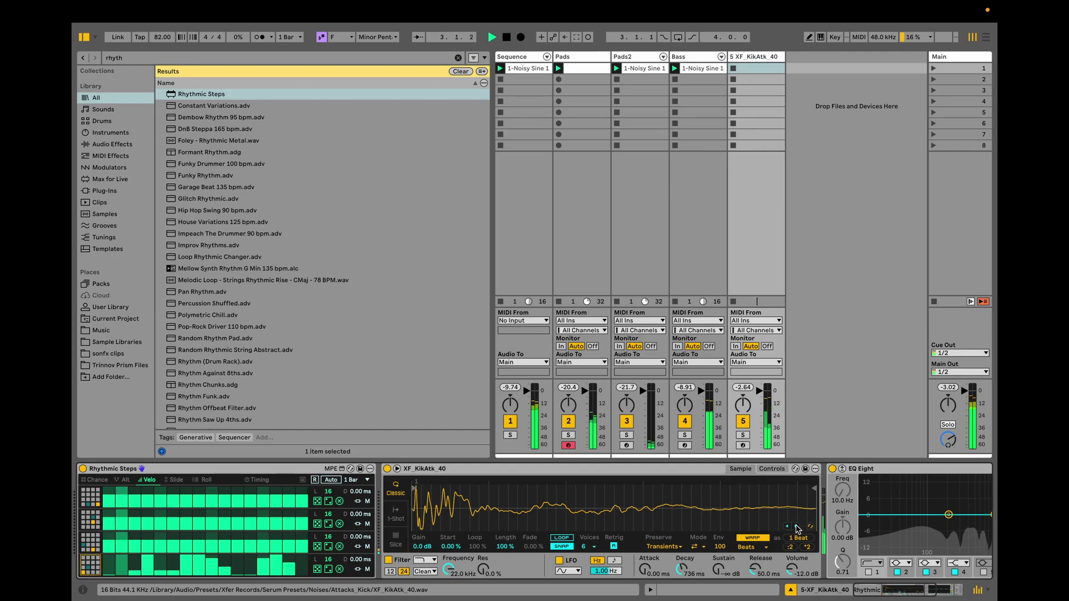
left_click(797, 527)
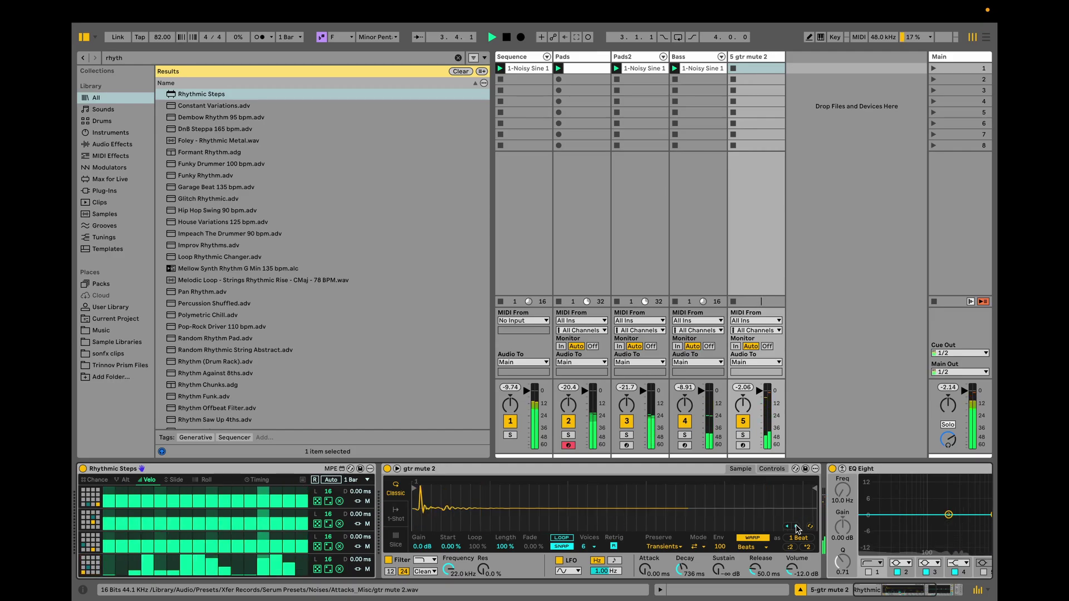
left_click(796, 527)
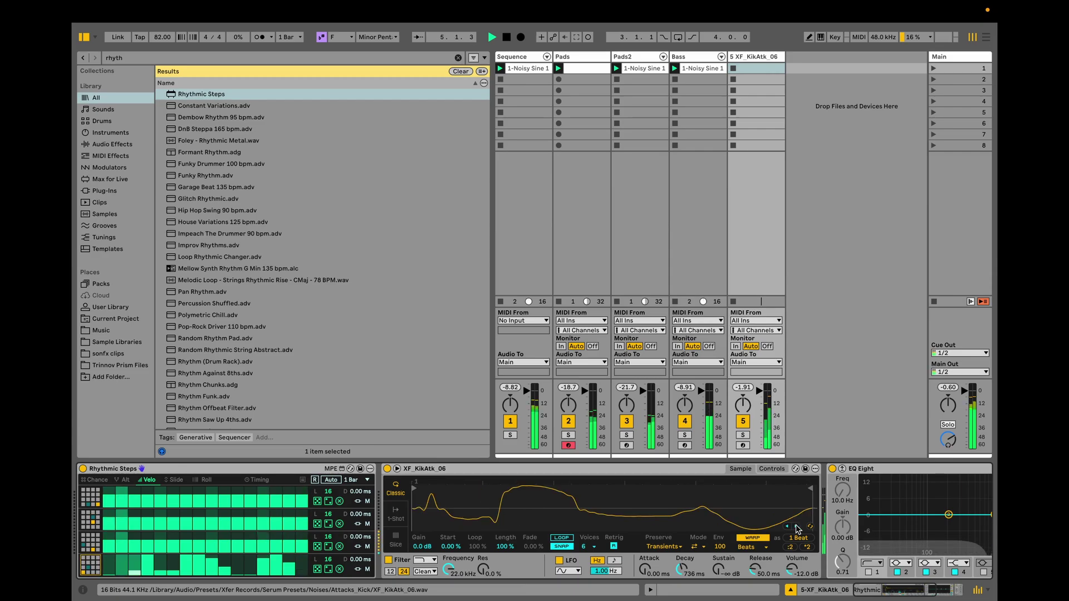
left_click(797, 527)
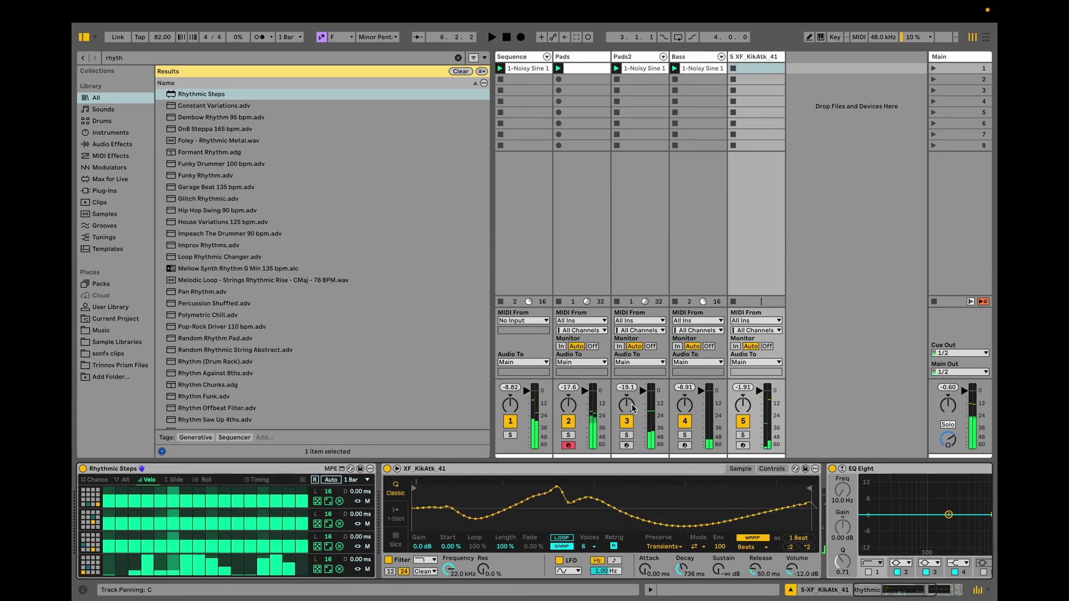
- Search the browser for "perc", replace Simpler's sample with E-Perc Analog Perc Hi.wav, and play it with the other tracks
key("ctrl+f")
type("perc")
left_click(183, 315)
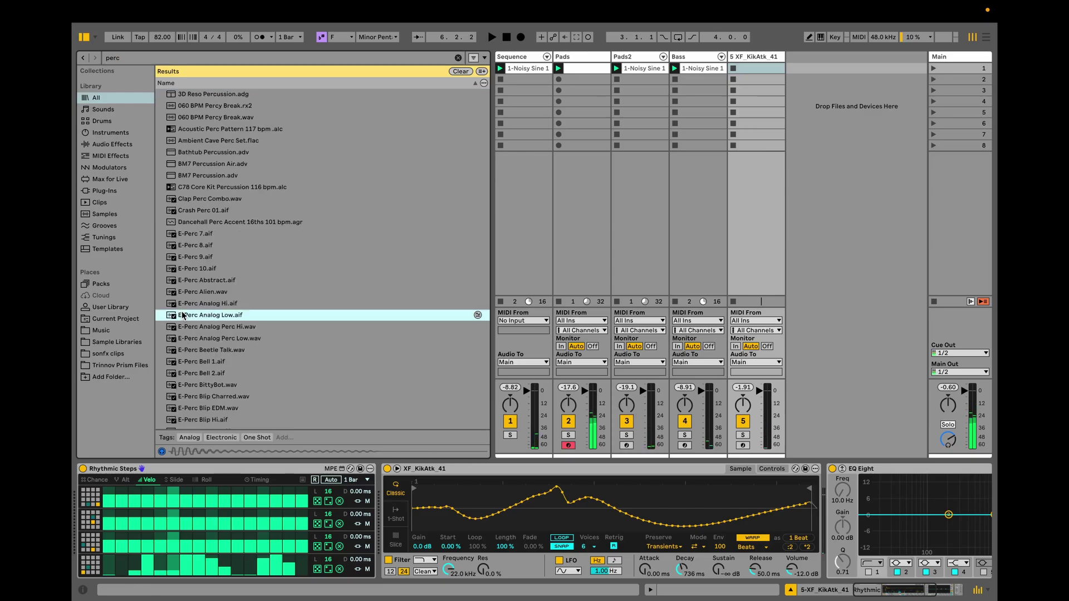
left_click(205, 331)
left_click_drag(205, 328, 584, 503)
key("space")
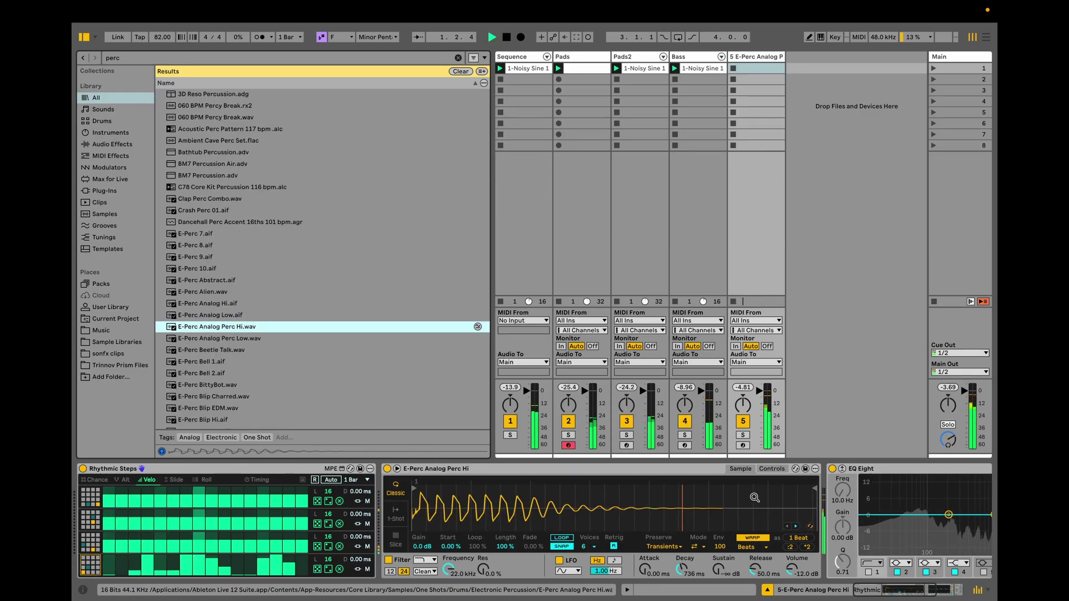
- Set Simpler's transposition to +1 st and replace its sample with E-Perc Analog Low.aif
left_click(772, 469)
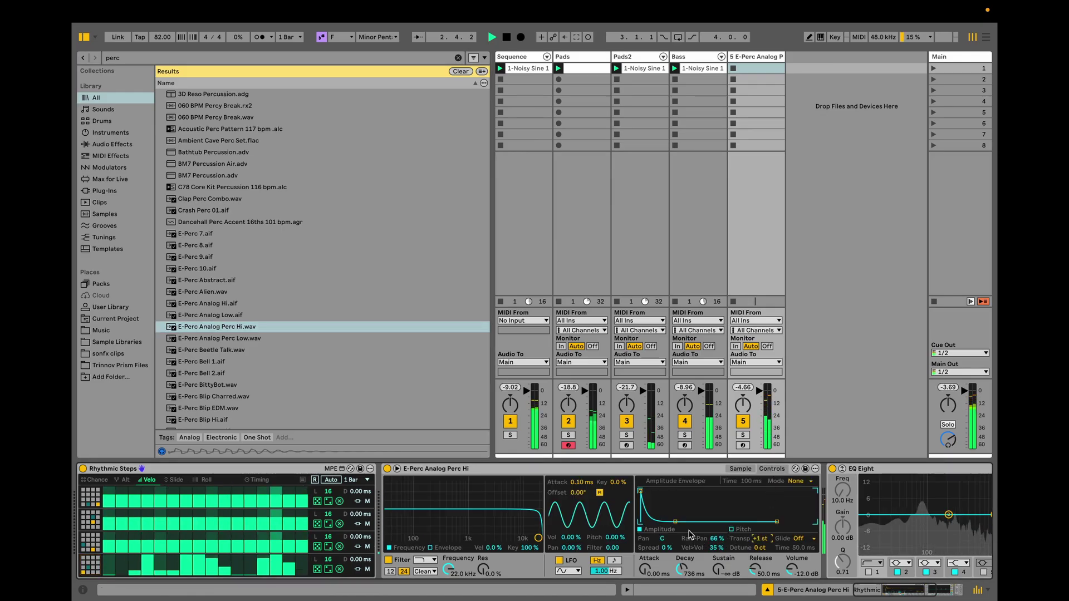
left_click(740, 469)
key("Up")
key("Return")
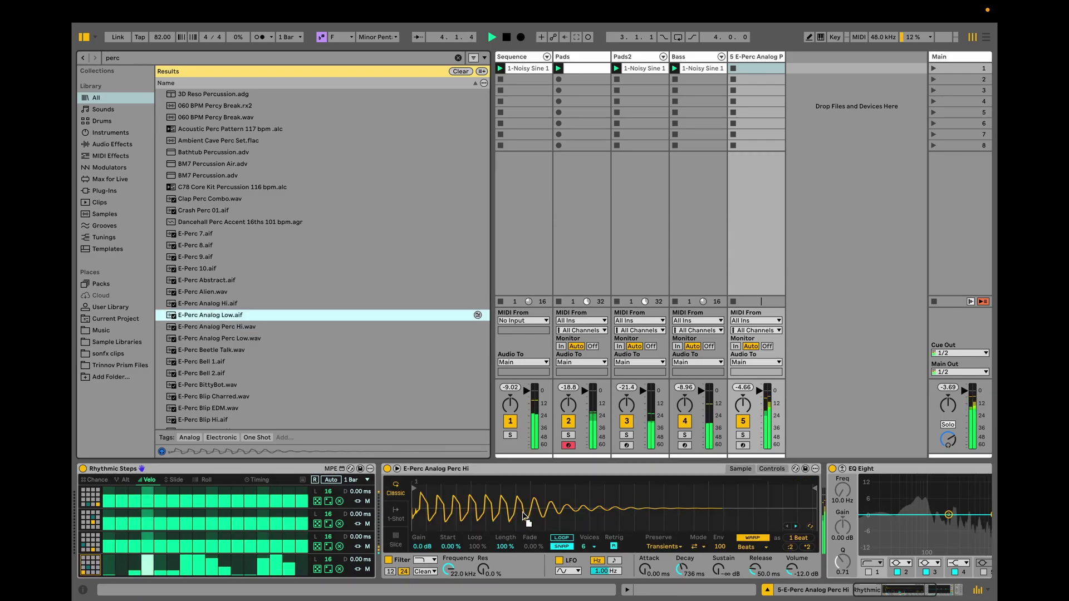
left_click(771, 469)
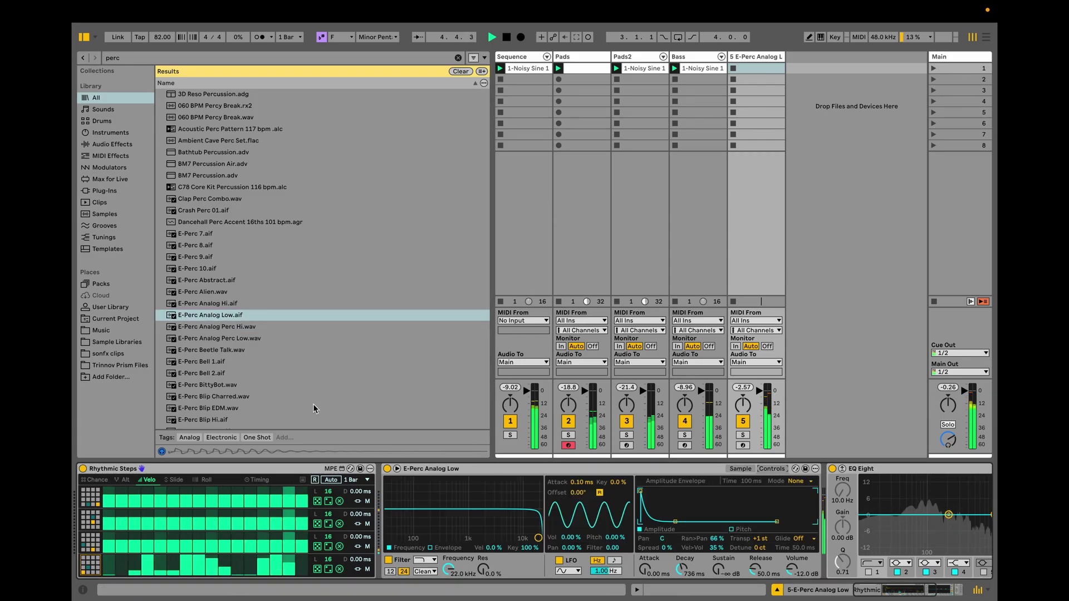
- Load E-Perc Blip Charred.wav as the percussion track's instrument and show its Simpler controls
left_click(243, 397)
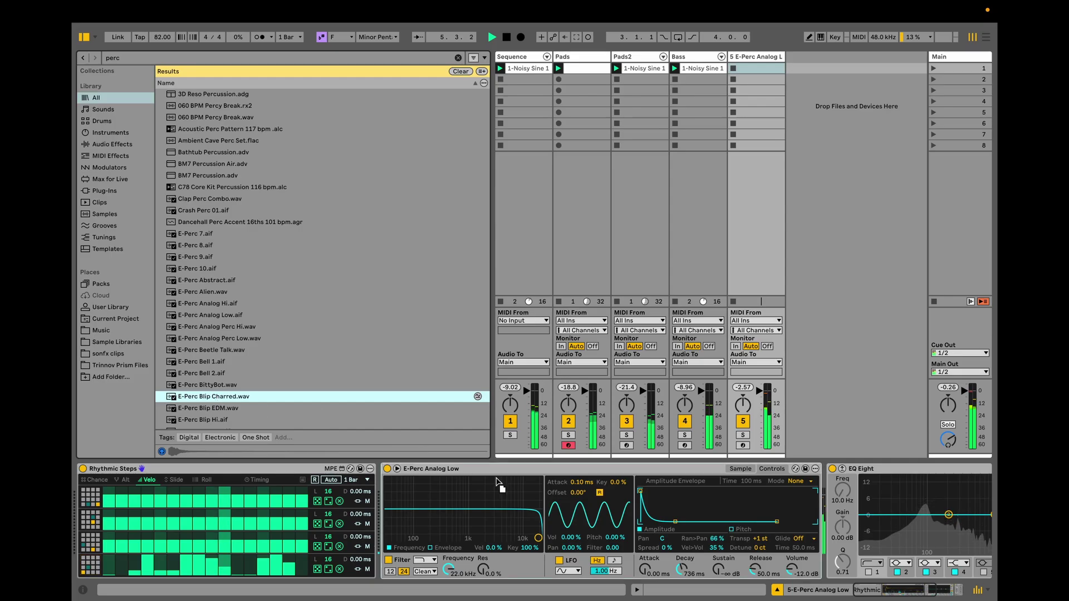
key("Return")
left_click(771, 468)
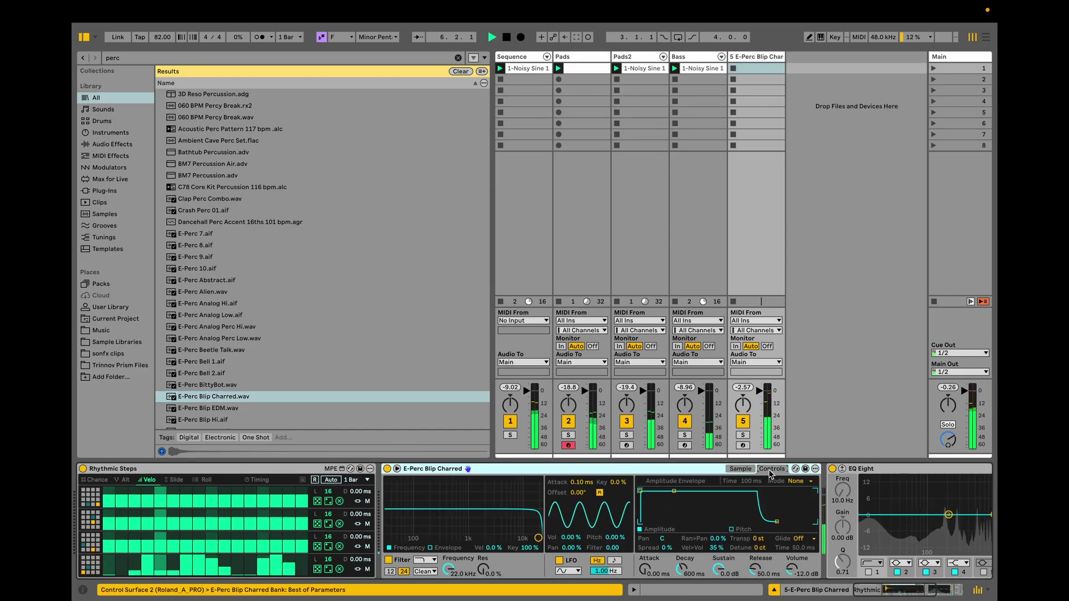
- Transpose E-Perc Blip Charred by +11 st and set its amplitude envelope to 656 ms decay with -inf dB sustain
left_click_drag(760, 539, 761, 519)
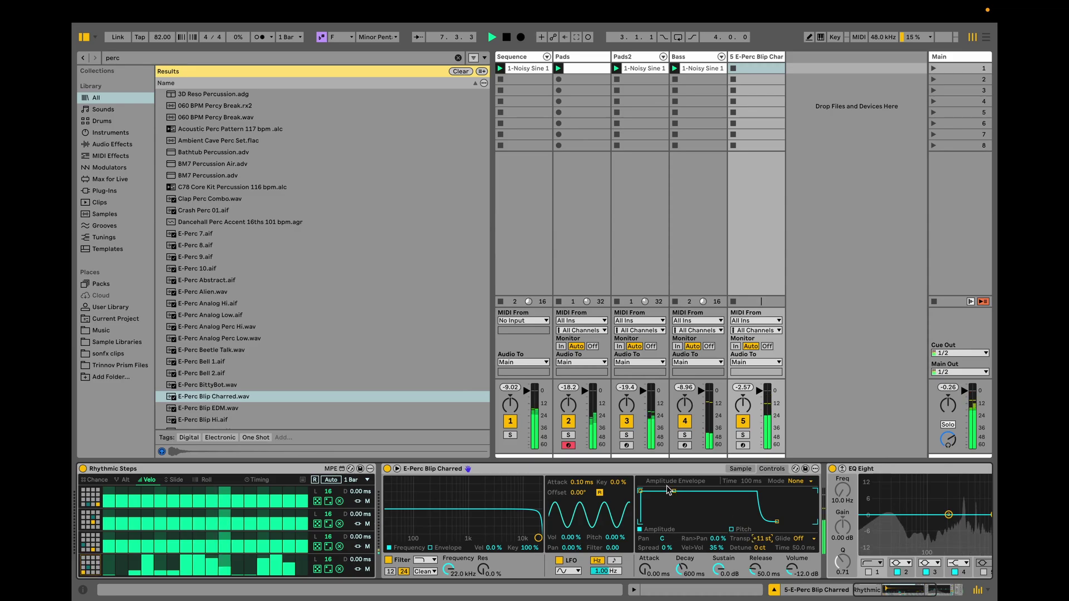
left_click_drag(673, 491, 675, 522)
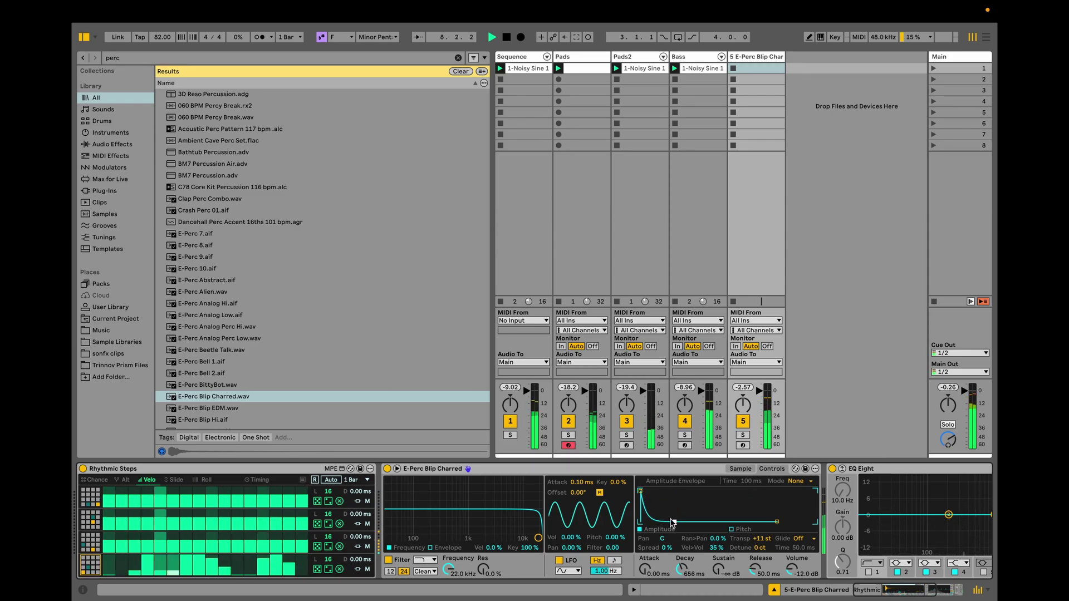
- Search the browser for "diffus", add Diffuse to the percussion track ahead of EQ Eight, and solo the track
key("super+f")
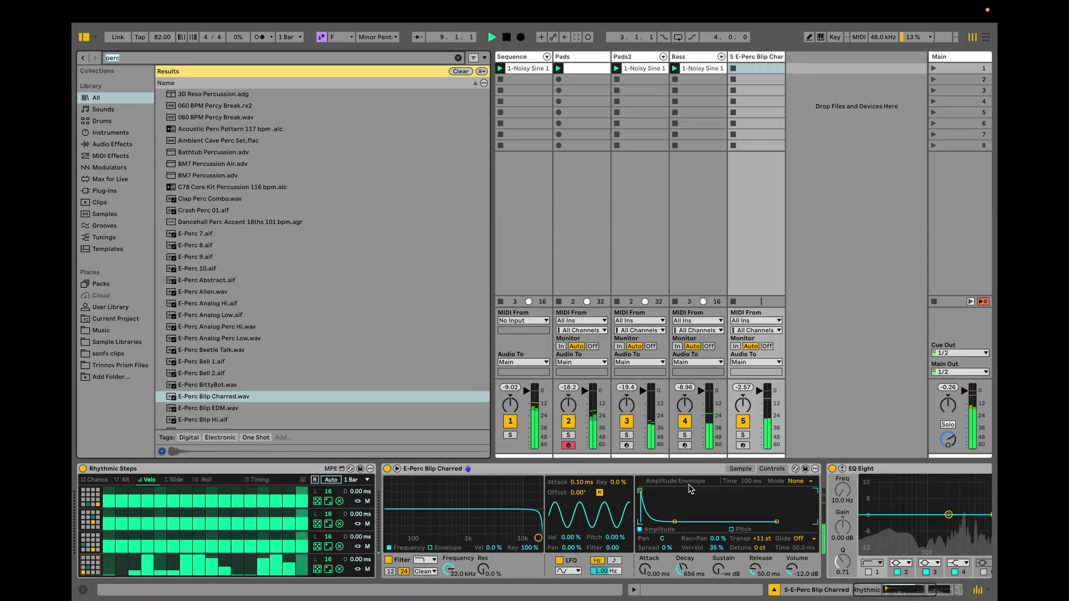
type("diffus")
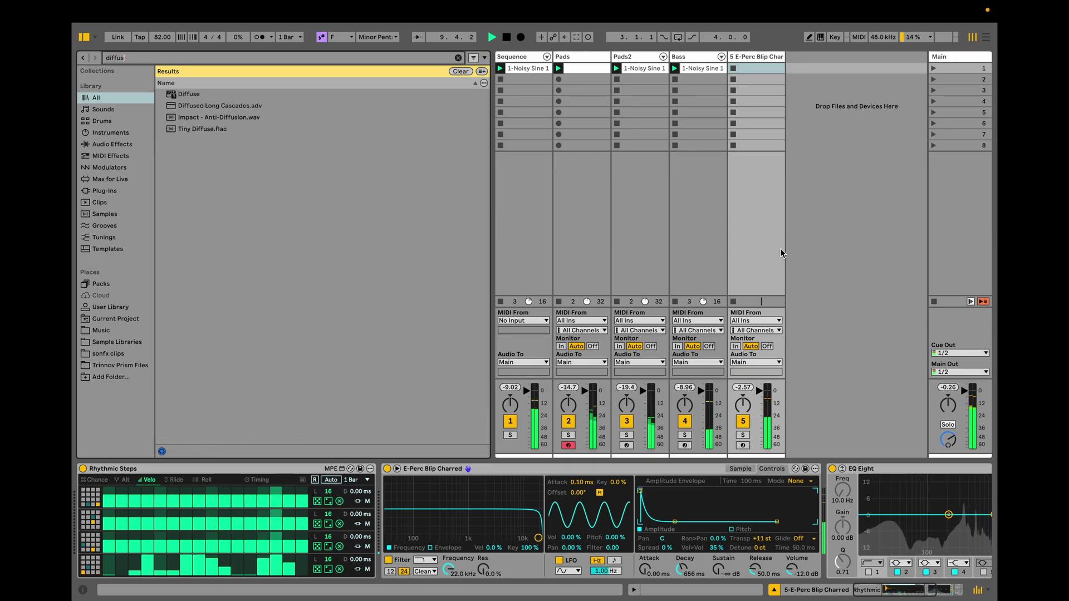
key("Down")
key("Return")
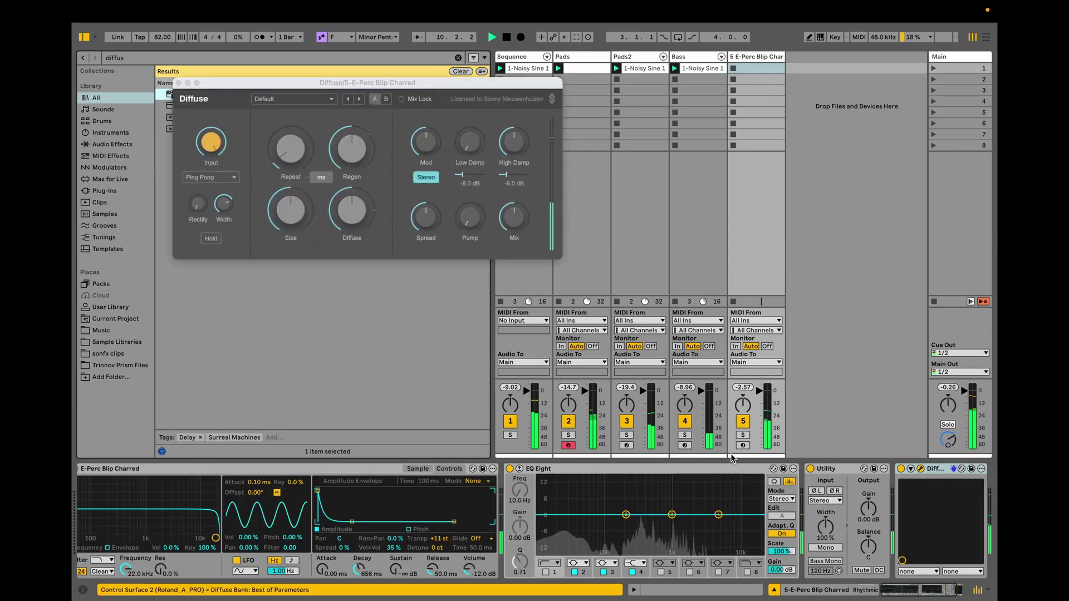
left_click(742, 435)
left_click_drag(952, 471, 585, 528)
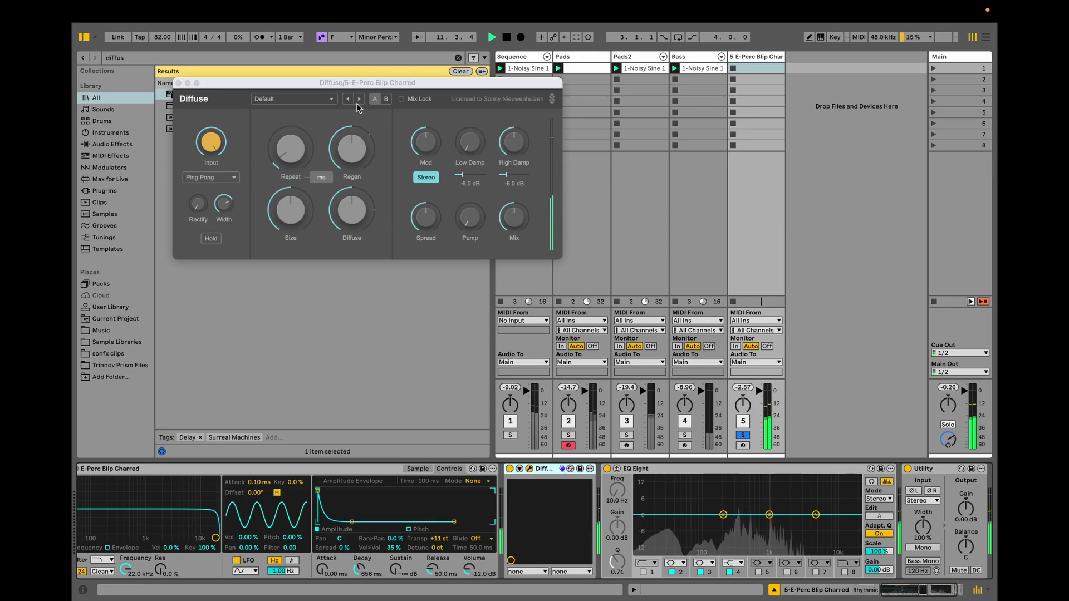
- Load Diffuse's factory preset Diff PingPong Smear, lower its Mix to 28.5 %, unsolo the percussion track and close the plug-in window
left_click(359, 101)
left_click(332, 101)
mouse_move(290, 115)
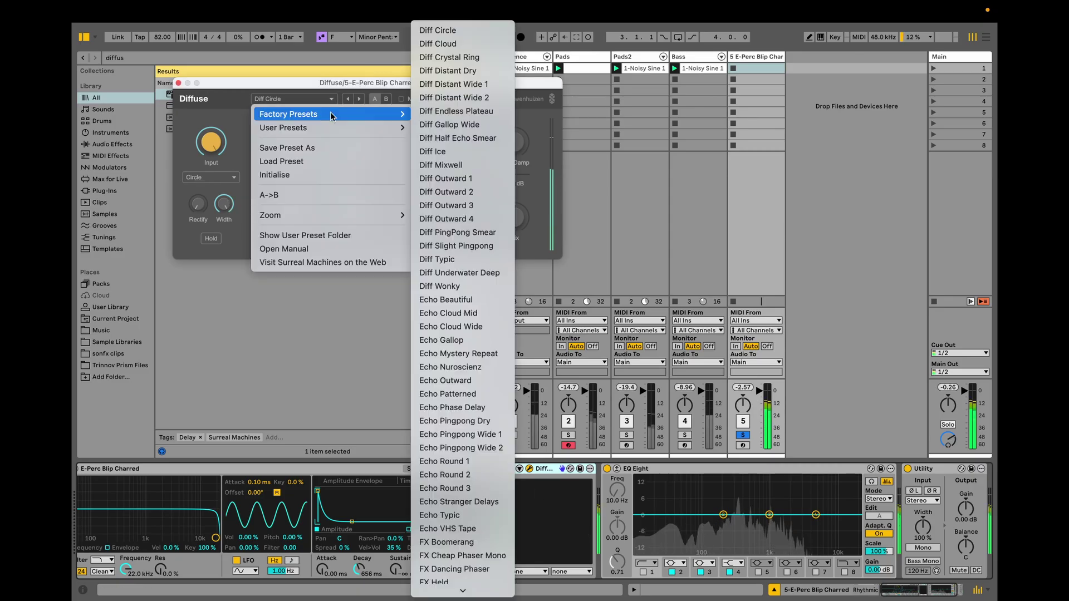
left_click(453, 231)
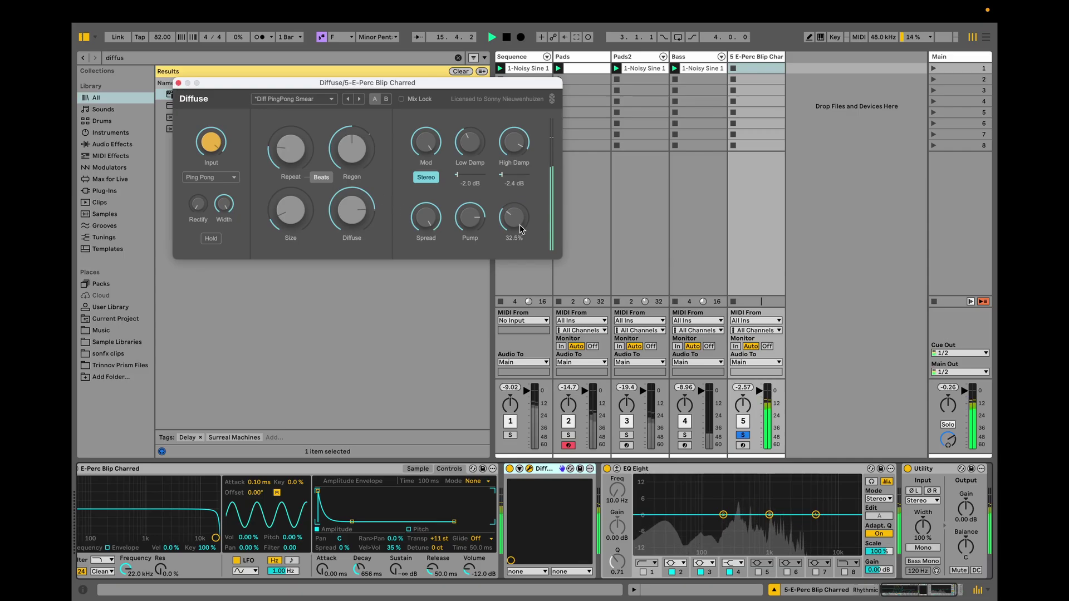
left_click(742, 435)
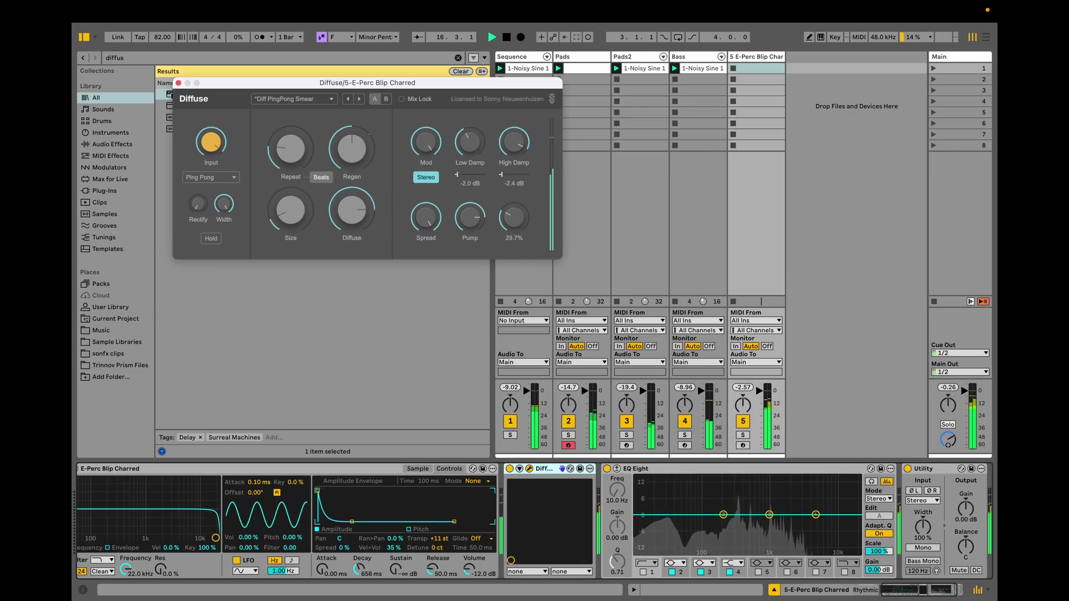
scroll(510, 469, "left", 5)
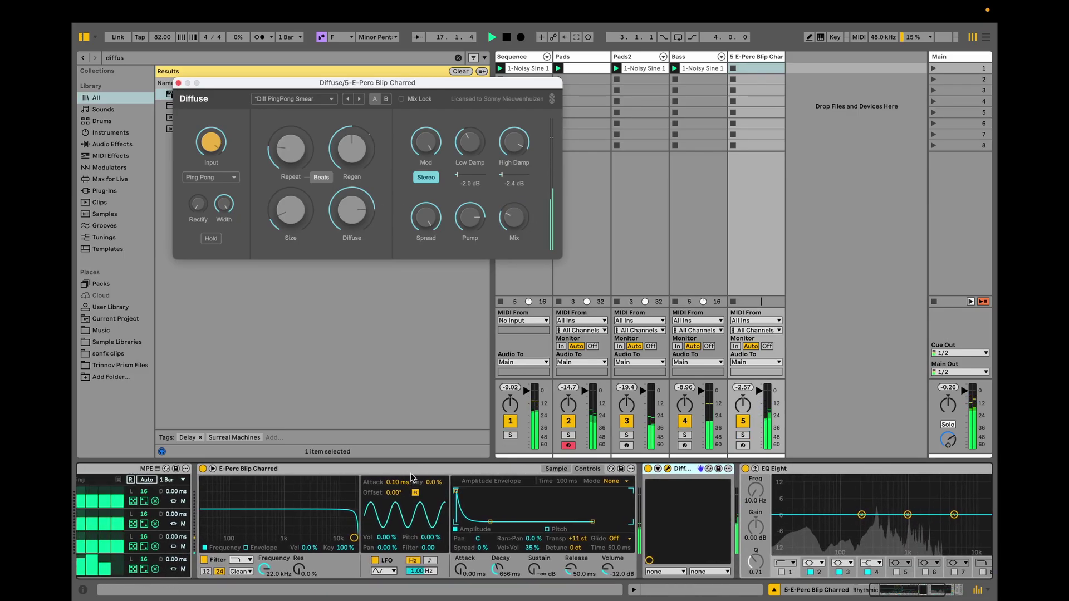
left_click(349, 462)
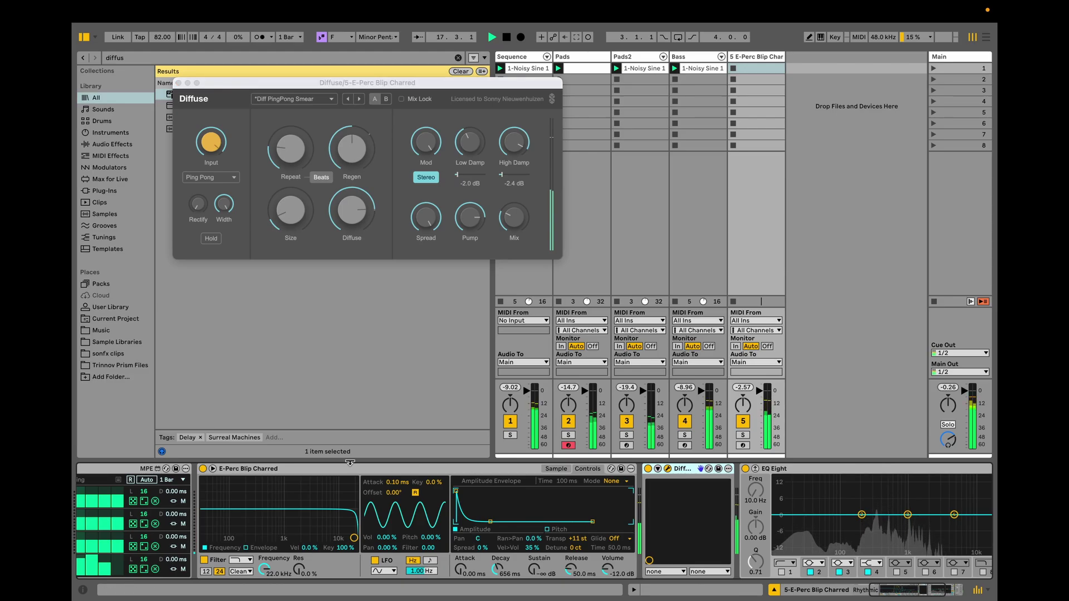
left_click(178, 82)
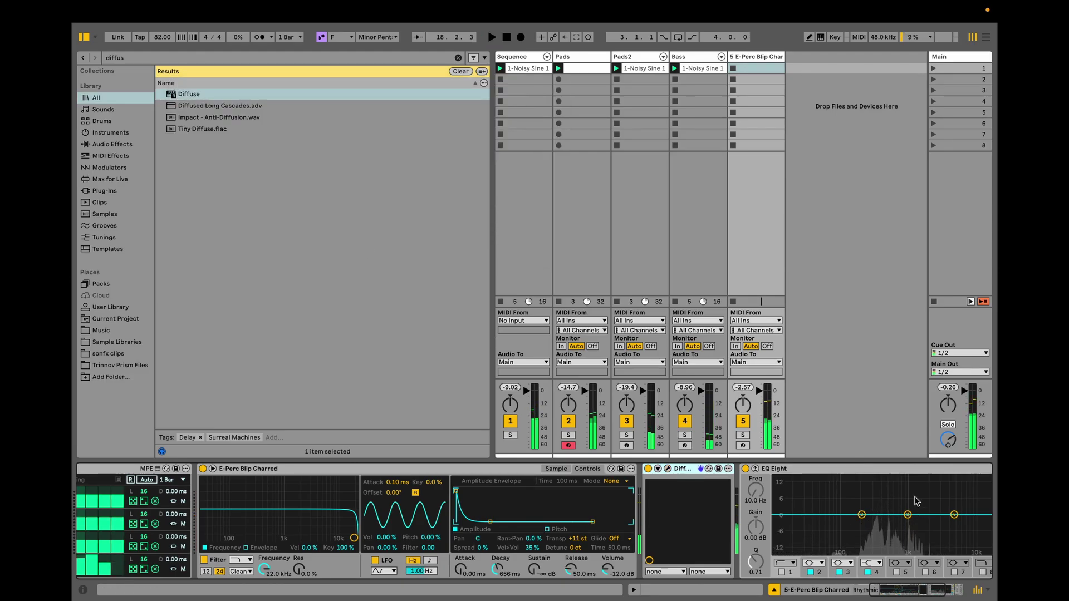
- Insert a new MIDI track after the percussion track and set its MIDI input to 5-E-Perc Blip Charred, Post FX
left_click(748, 210)
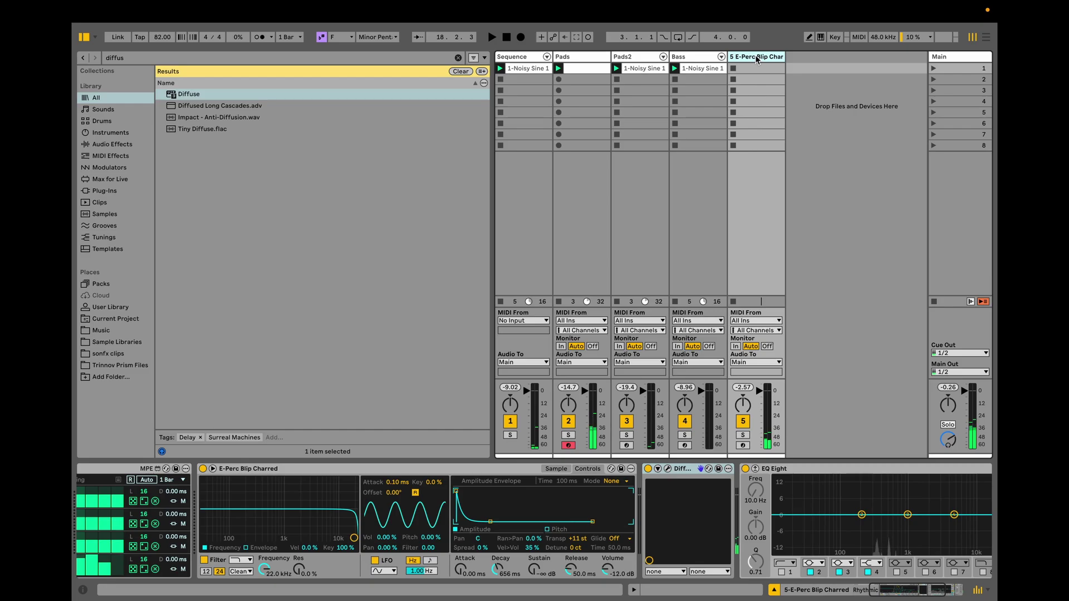
key("ctrl+shift+t")
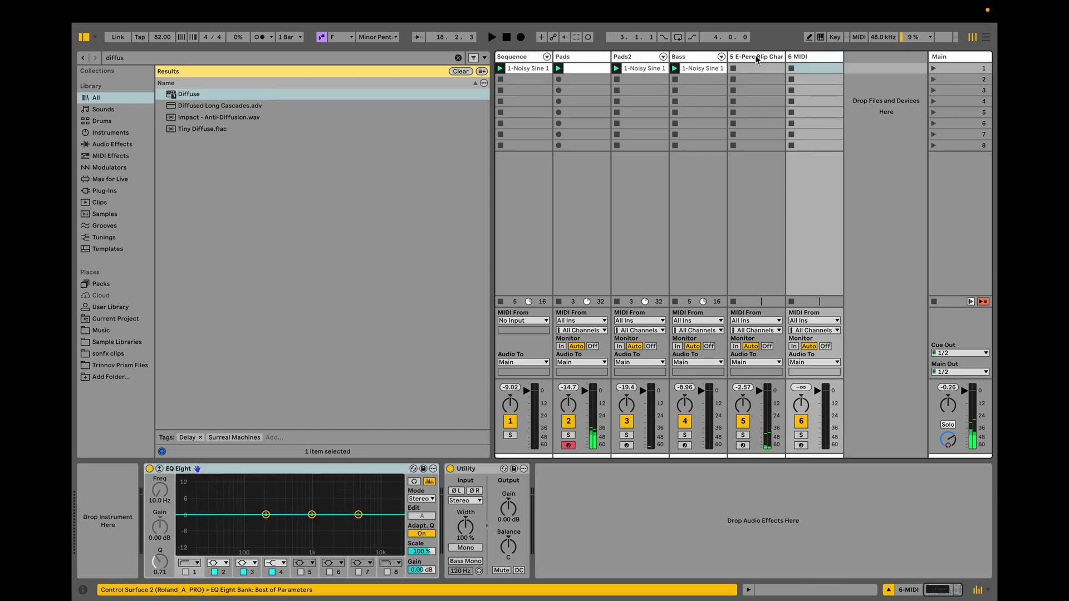
left_click(823, 323)
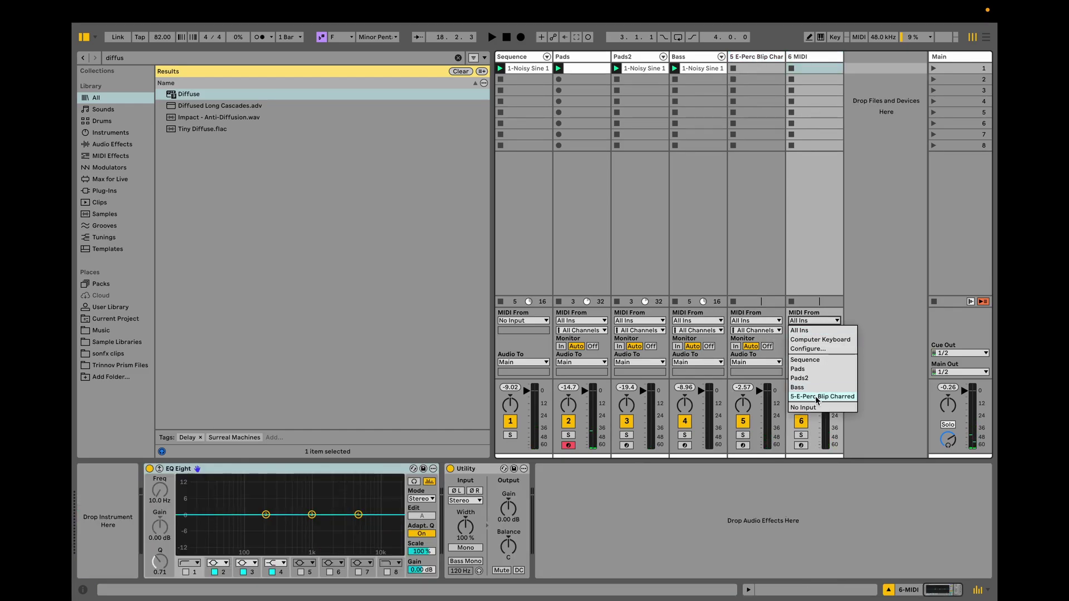
left_click(815, 396)
left_click(816, 331)
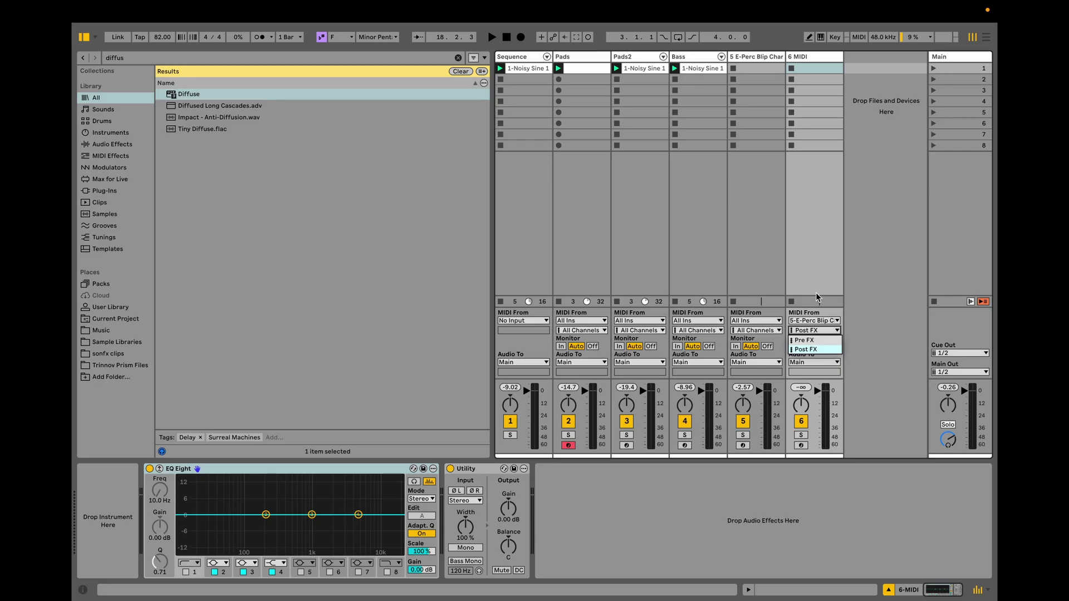
left_click(806, 349)
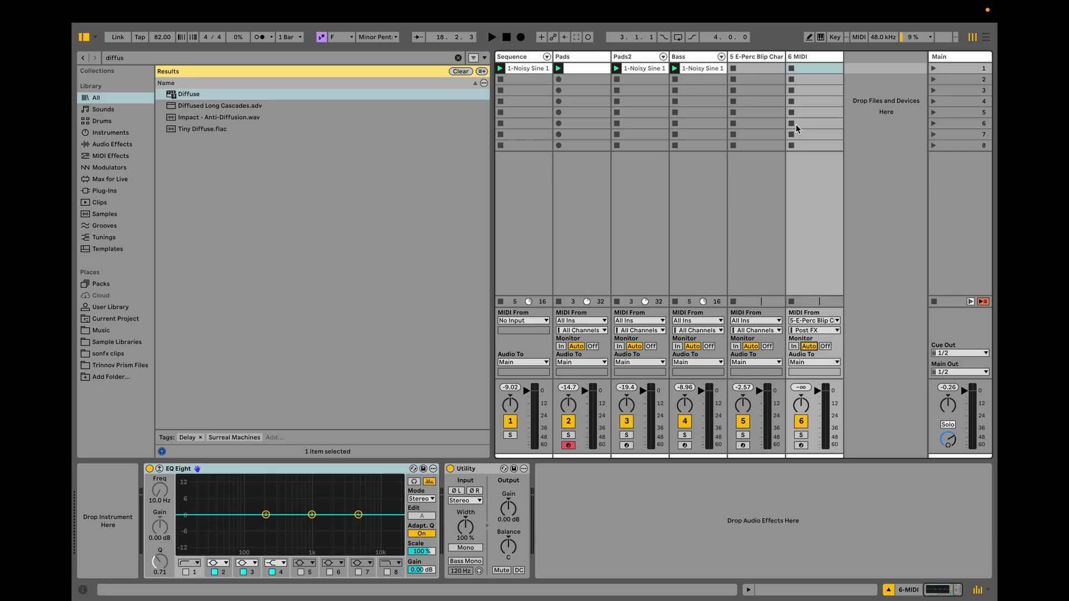
- Record 16 bars of the generated percussion into the new MIDI track's first slot and move the clip to the E-Perc Blip Charred track
left_click(791, 69)
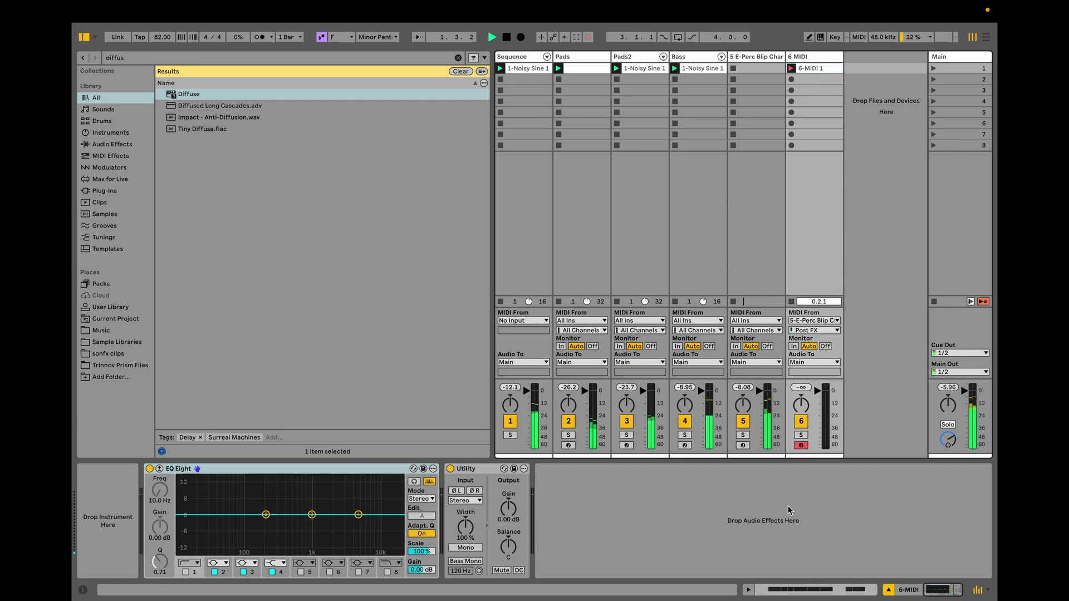
left_click(749, 590)
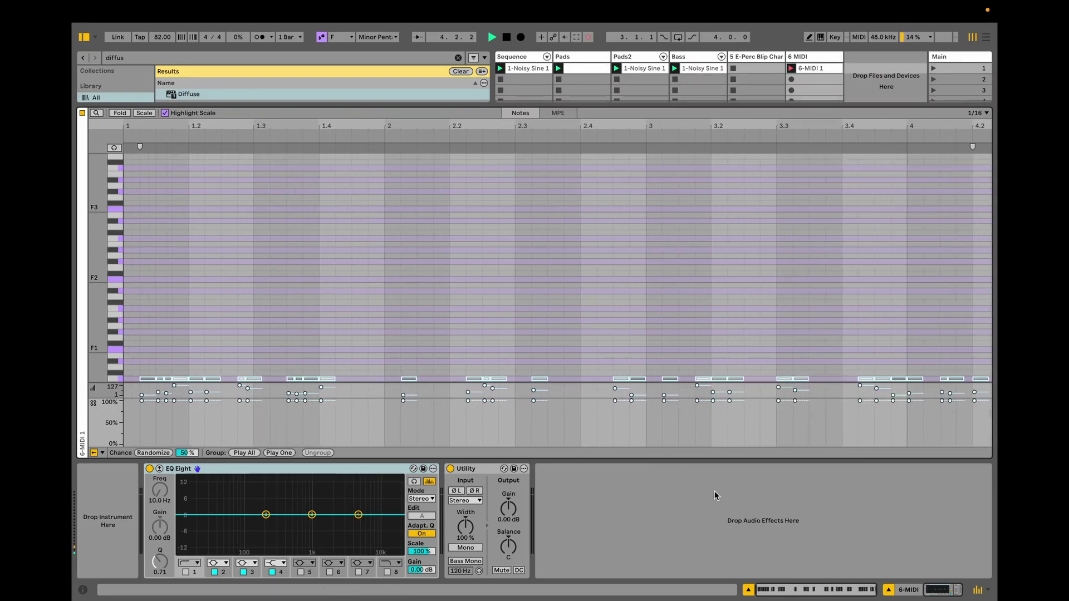
left_click_drag(110, 394, 111, 424)
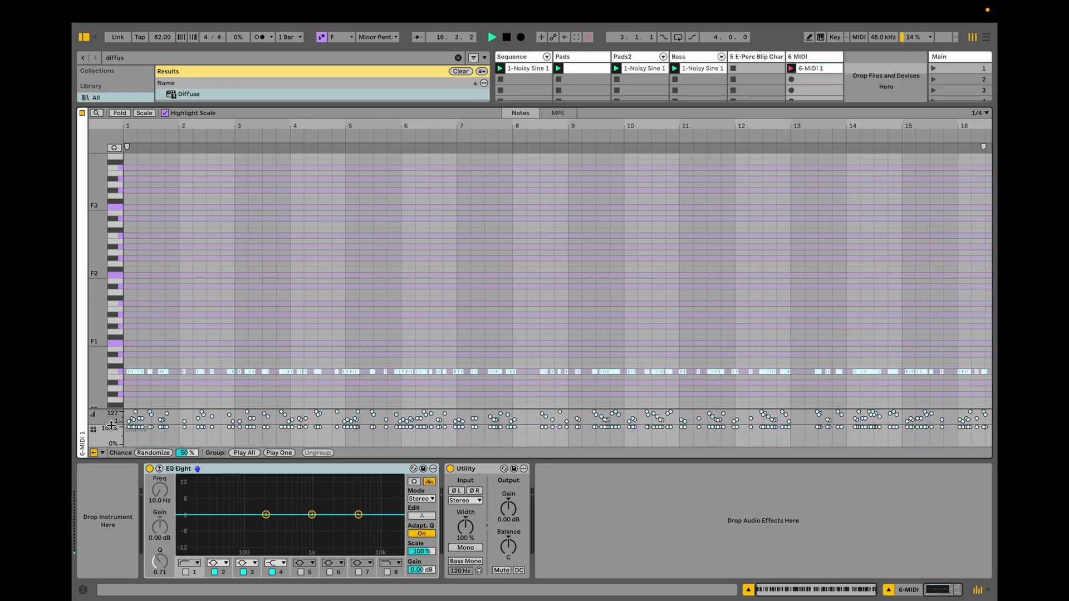
key("space")
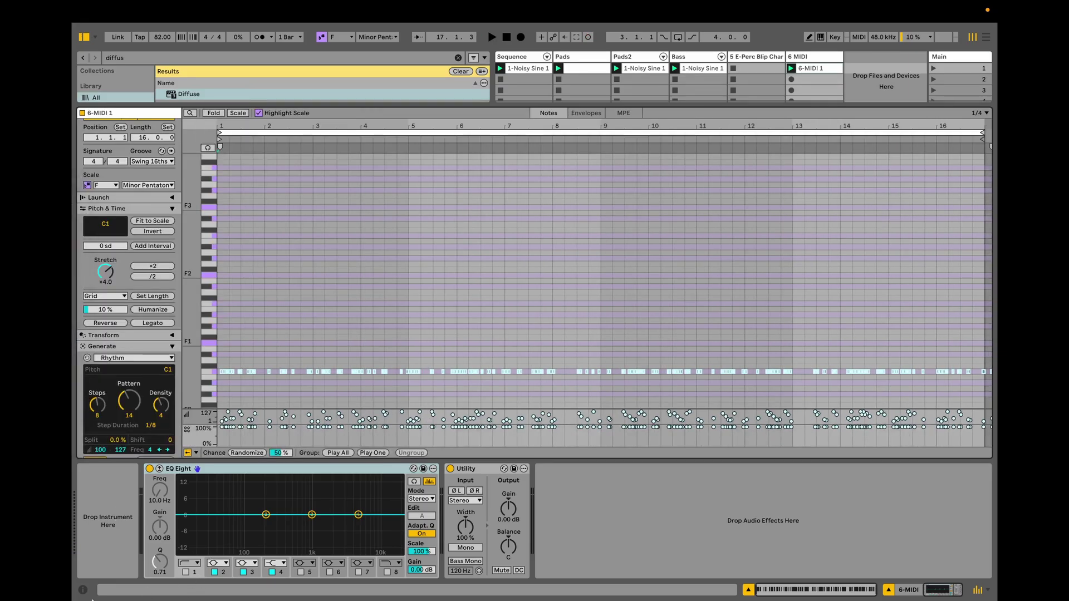
left_click(747, 590)
left_click_drag(796, 72, 763, 71)
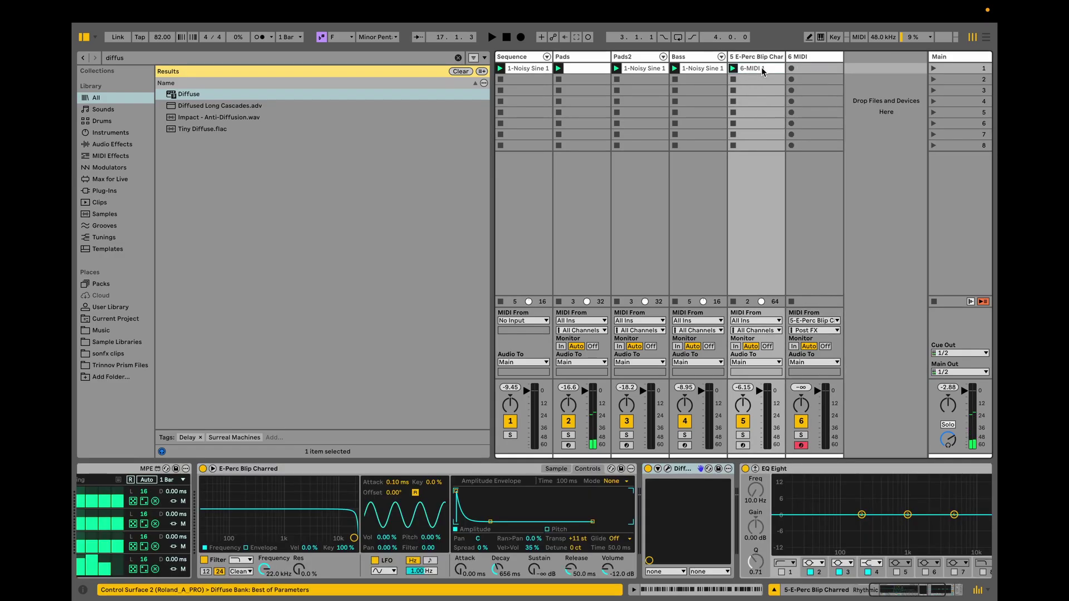
- Delete Rhythmic Steps from the percussion track and remove the extra 6 MIDI track
left_click(119, 475)
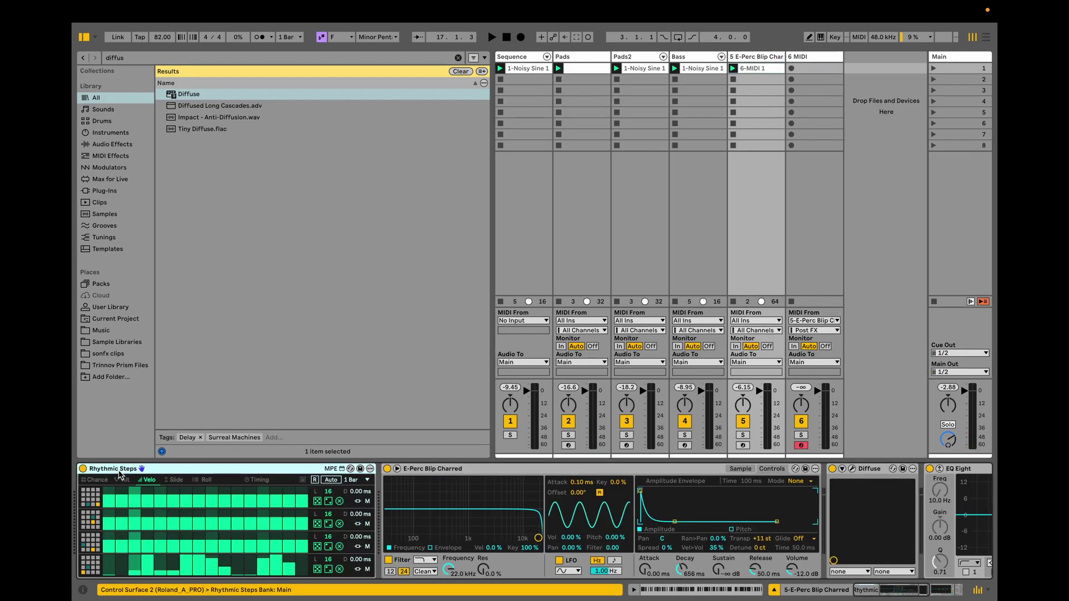
key("Delete")
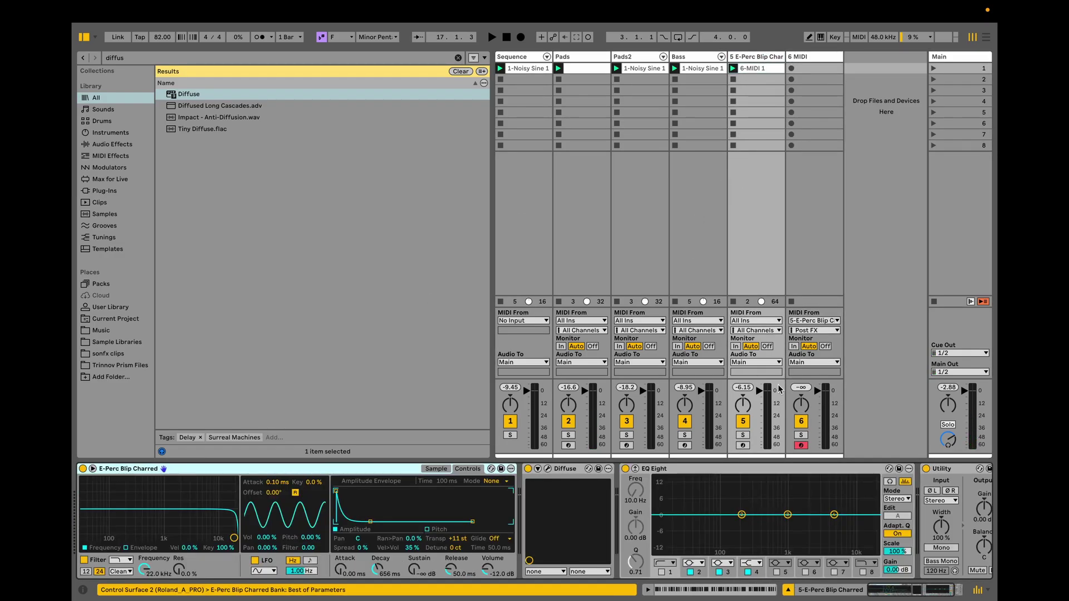
left_click(803, 58)
key("Delete")
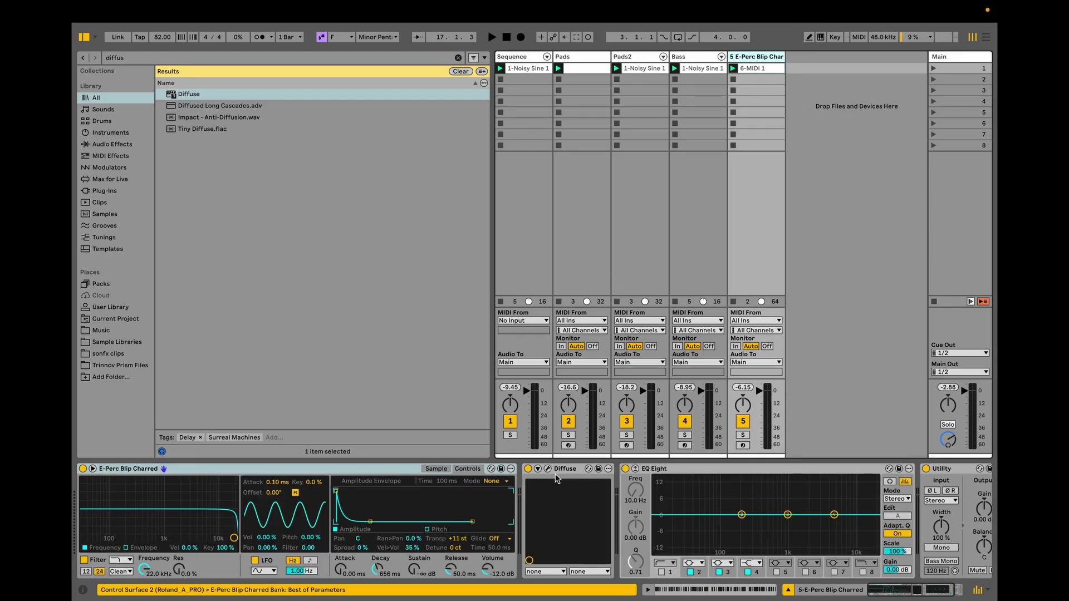
- Group E-Perc Blip Charred and Diffuse into an Instrument Rack and map Diffuse's Mix to Macro 1
left_click(537, 470)
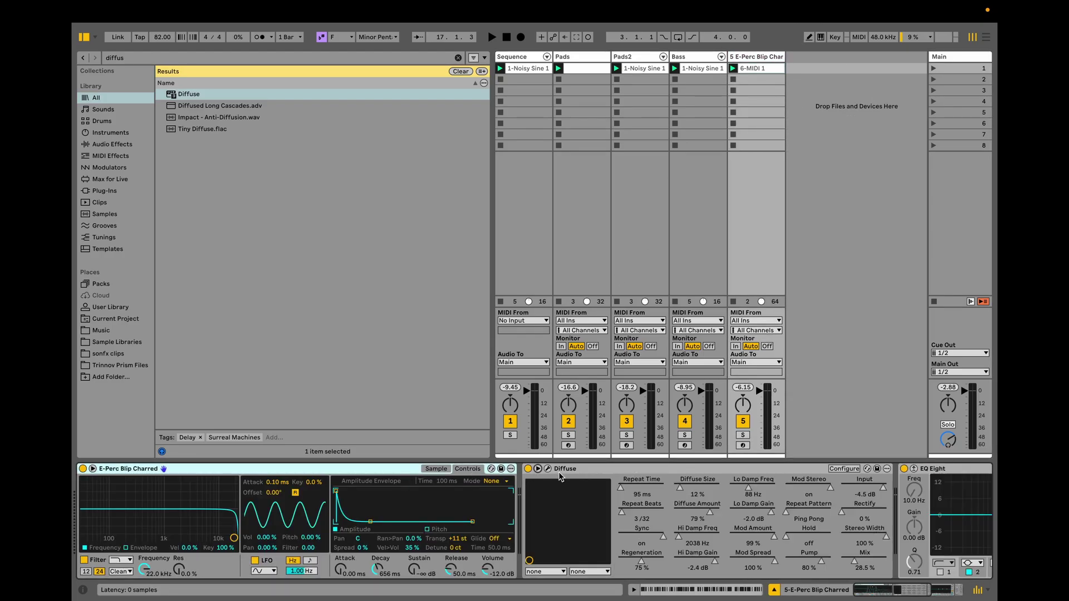
left_click(399, 466)
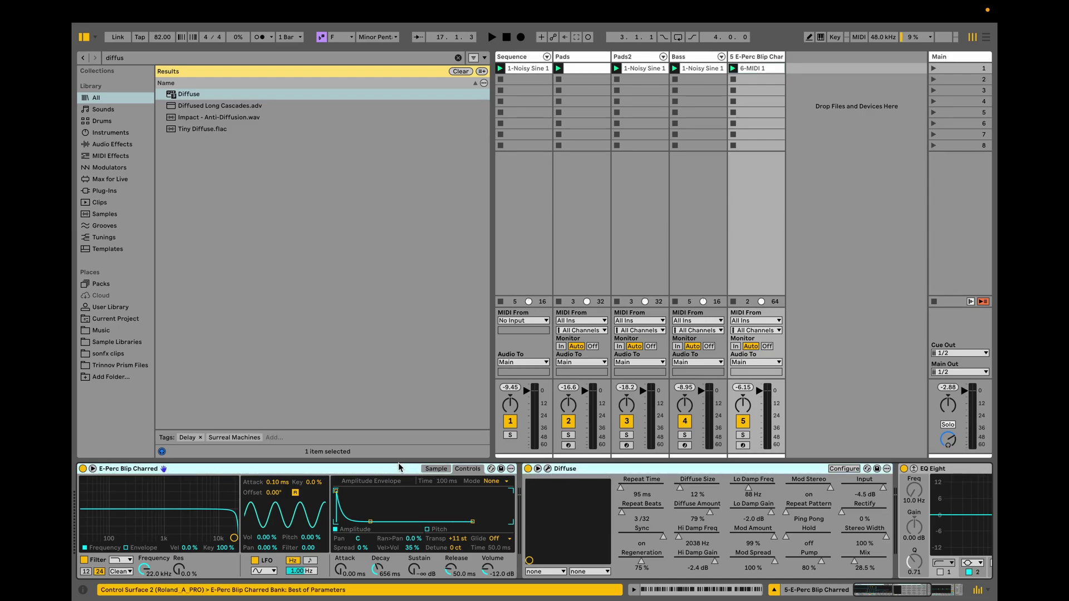
key("ctrl+g")
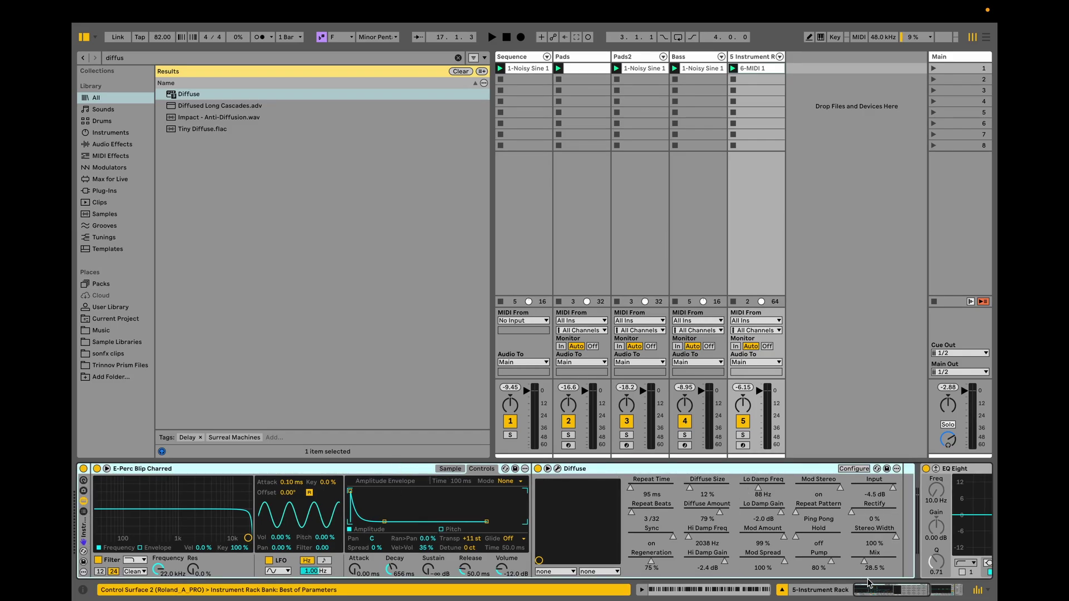
right_click(866, 559)
left_click(836, 397)
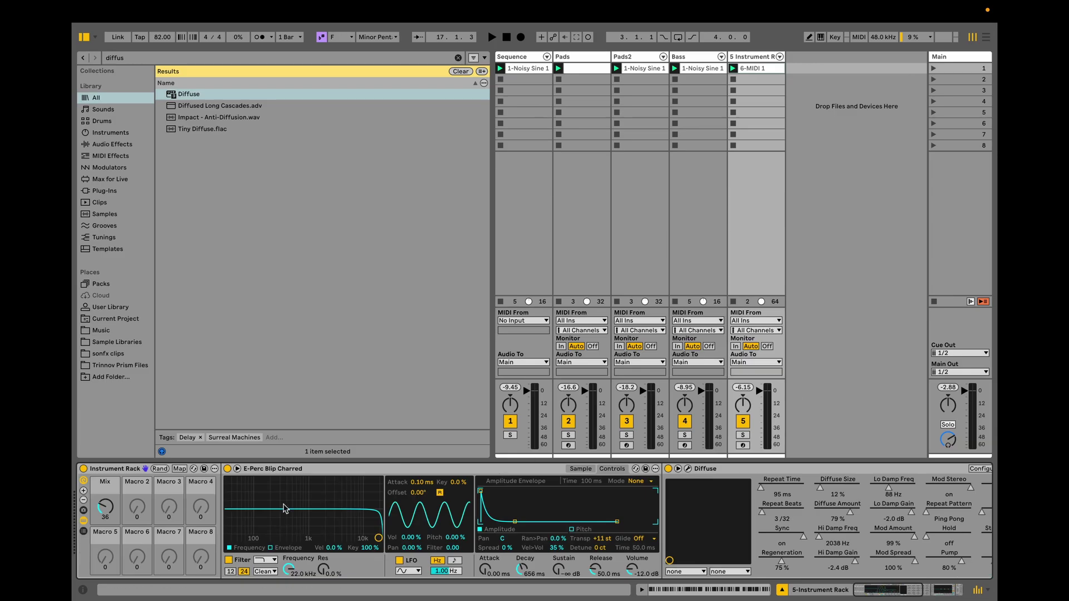
- Limit the Mix macro mapping to a maximum of 35.2 % and set the macro to 127 while listening
left_click(180, 469)
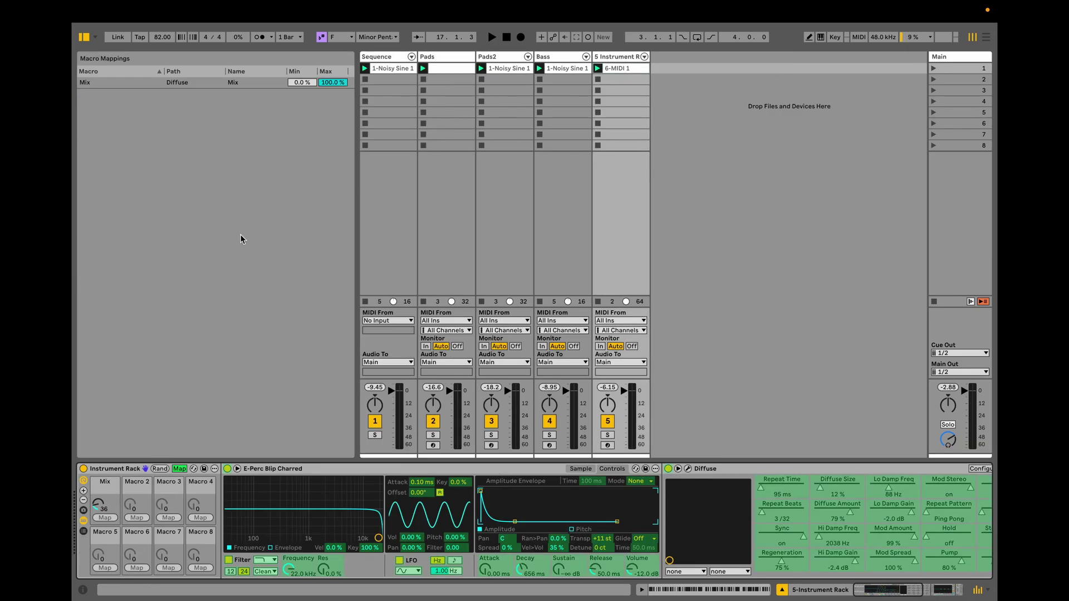
left_click(332, 83)
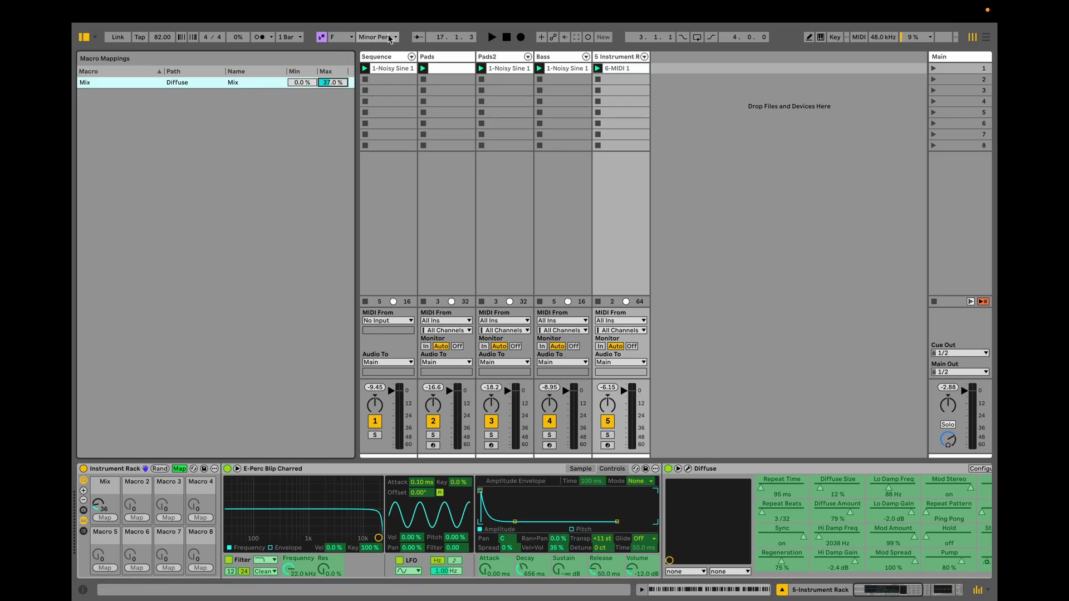
key("space")
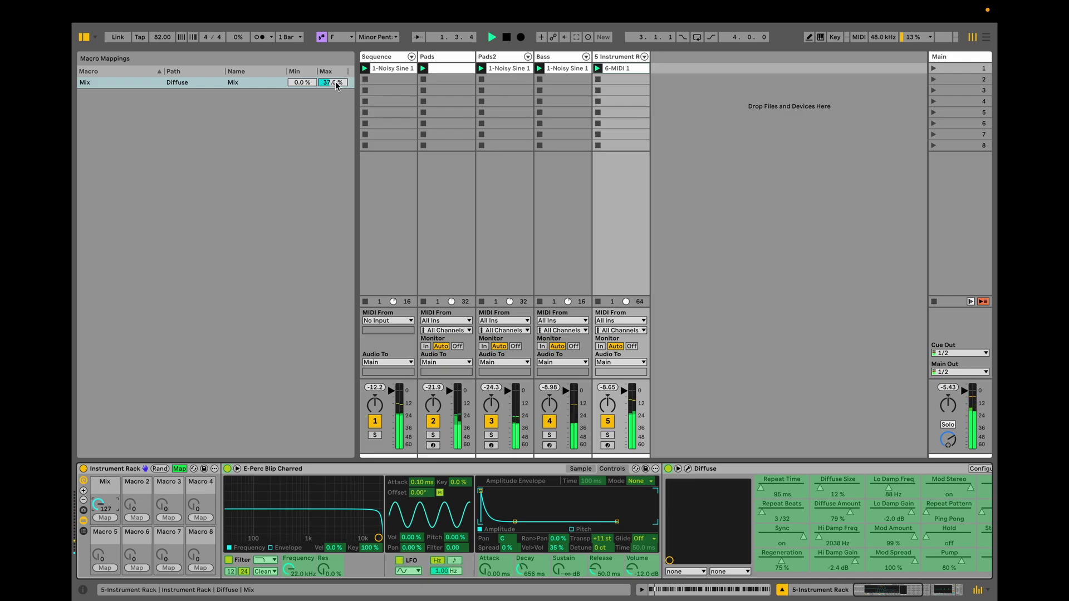
left_click_drag(332, 82, 333, 89)
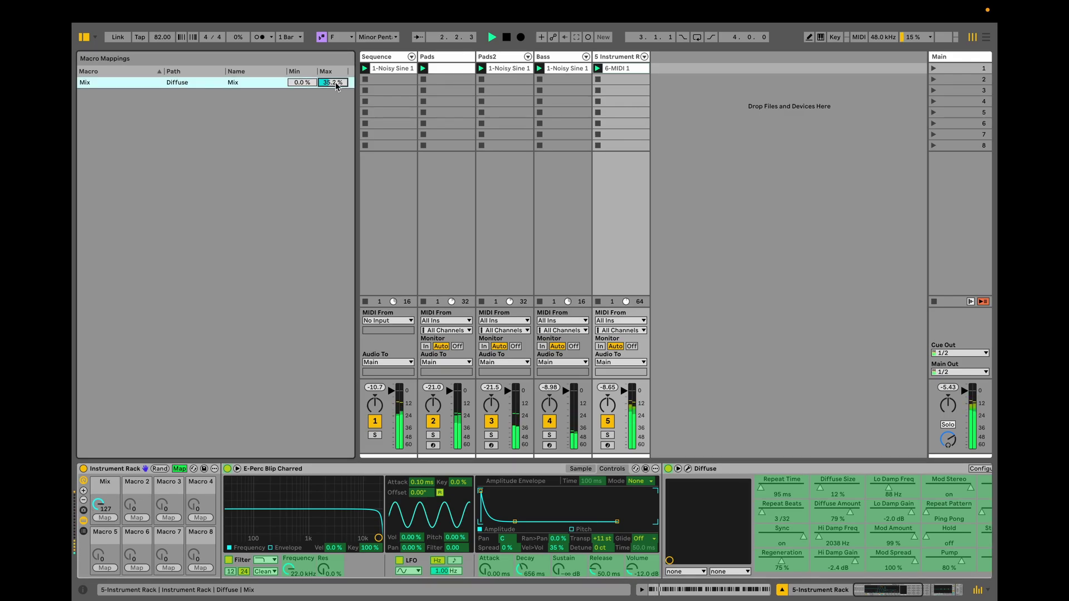
left_click(178, 469)
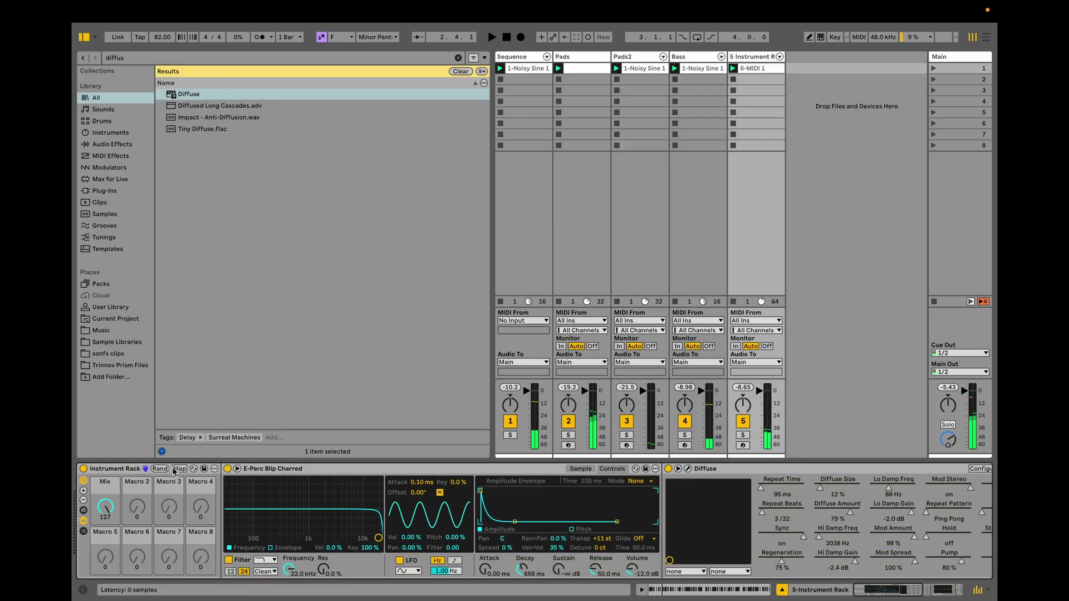
- Reduce the Instrument Rack to two visible macros and collapse the Diffuse device
left_click(84, 500)
left_click(84, 500)
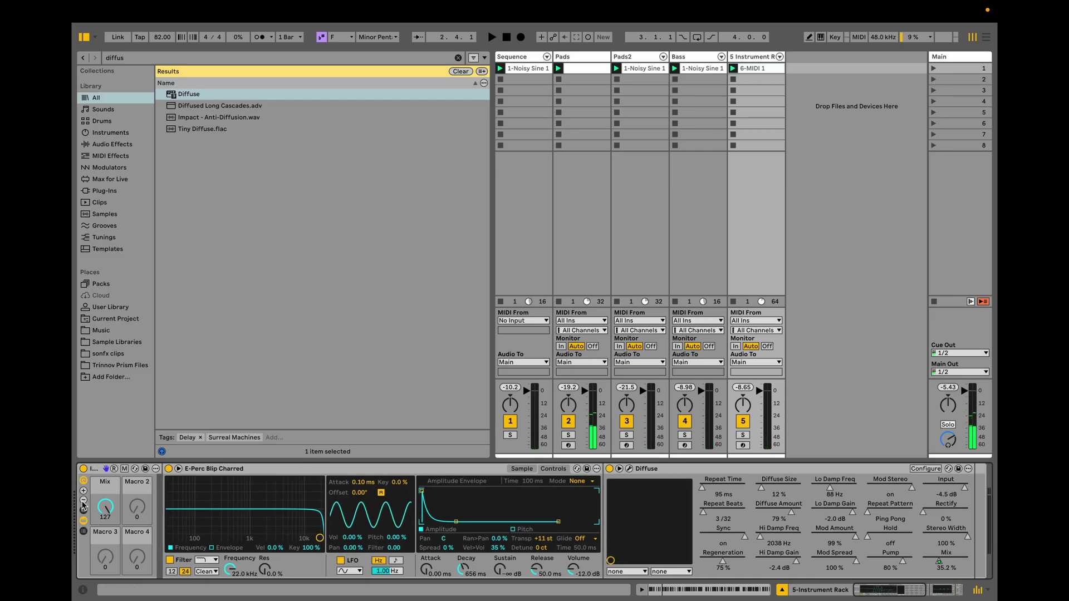
left_click(84, 501)
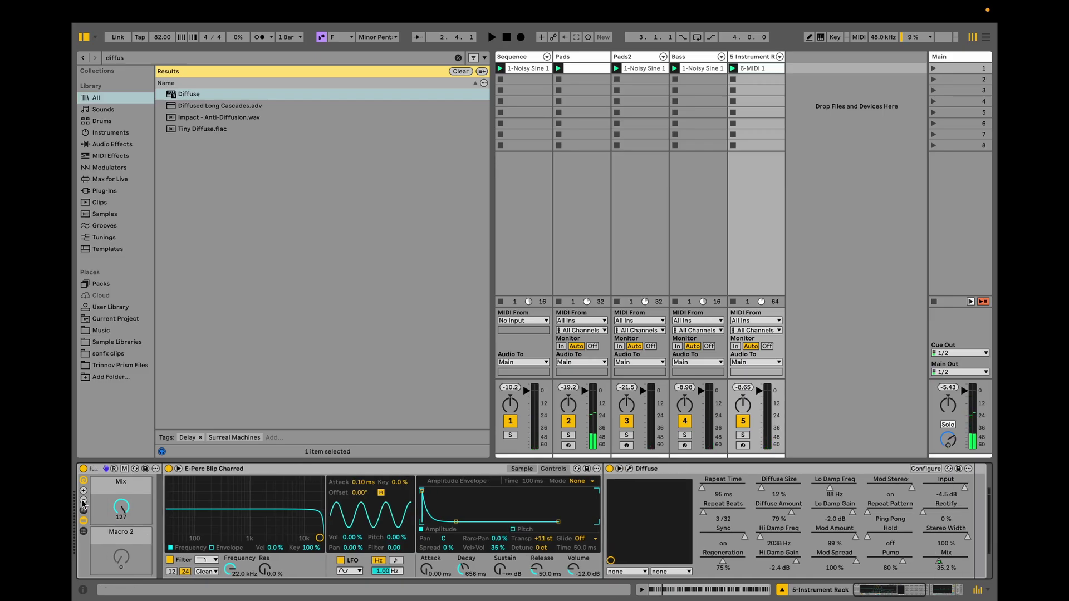
double_click(721, 469)
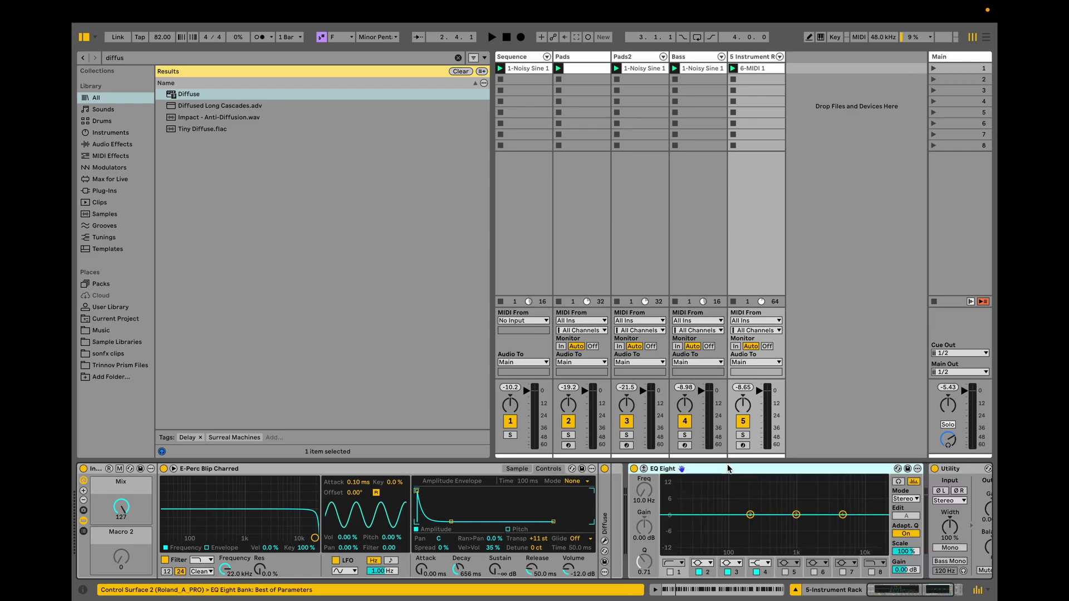
- Collapse the percussion track's EQ Eight, check the Bass and Pads device chains, and rename the percussion track perc
double_click(727, 468)
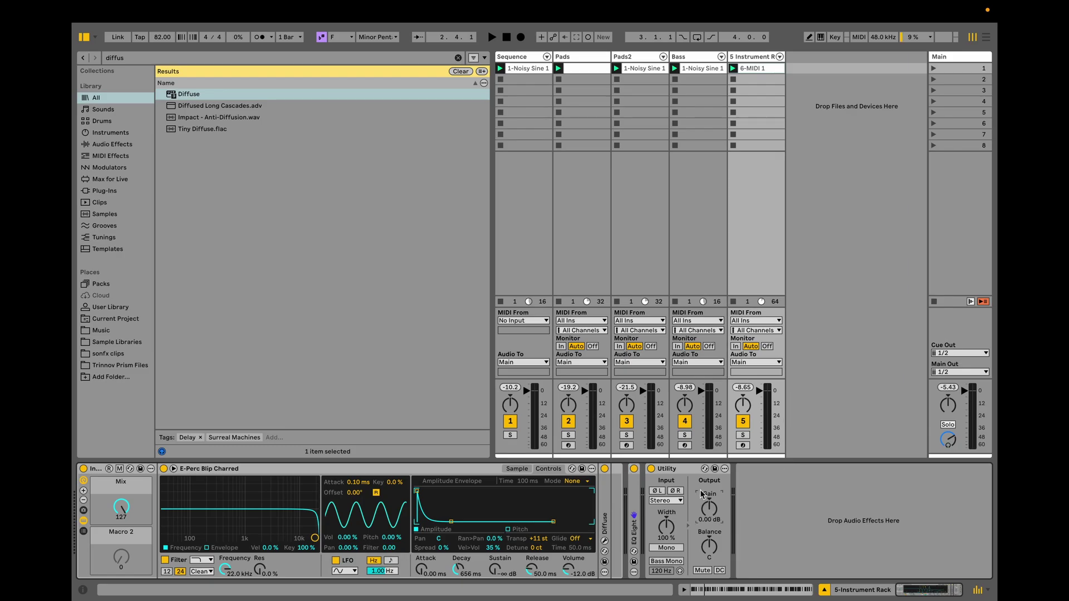
left_click(696, 57)
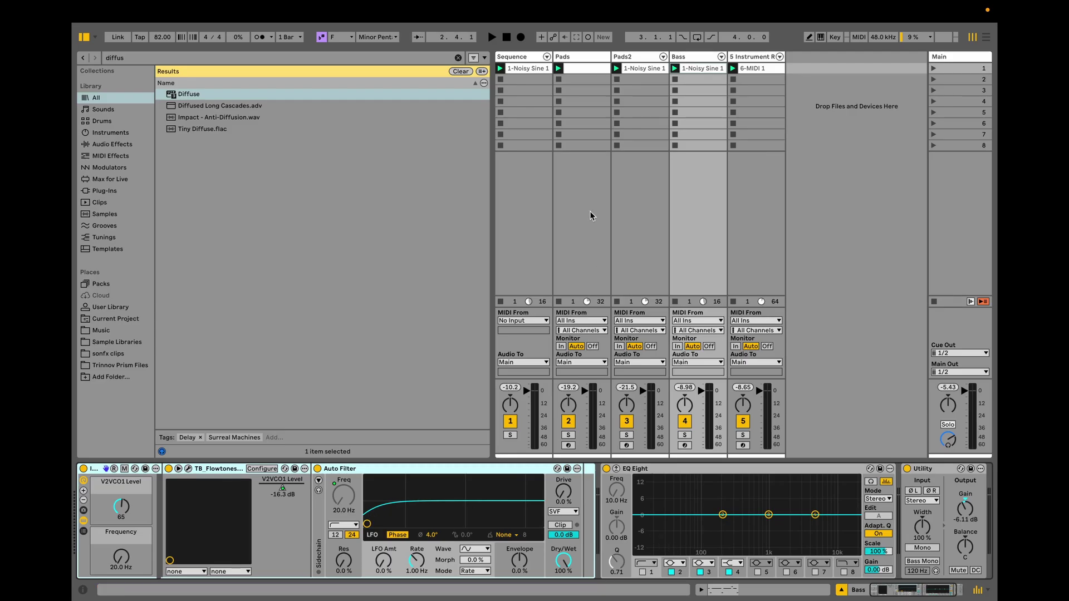
left_click(593, 60)
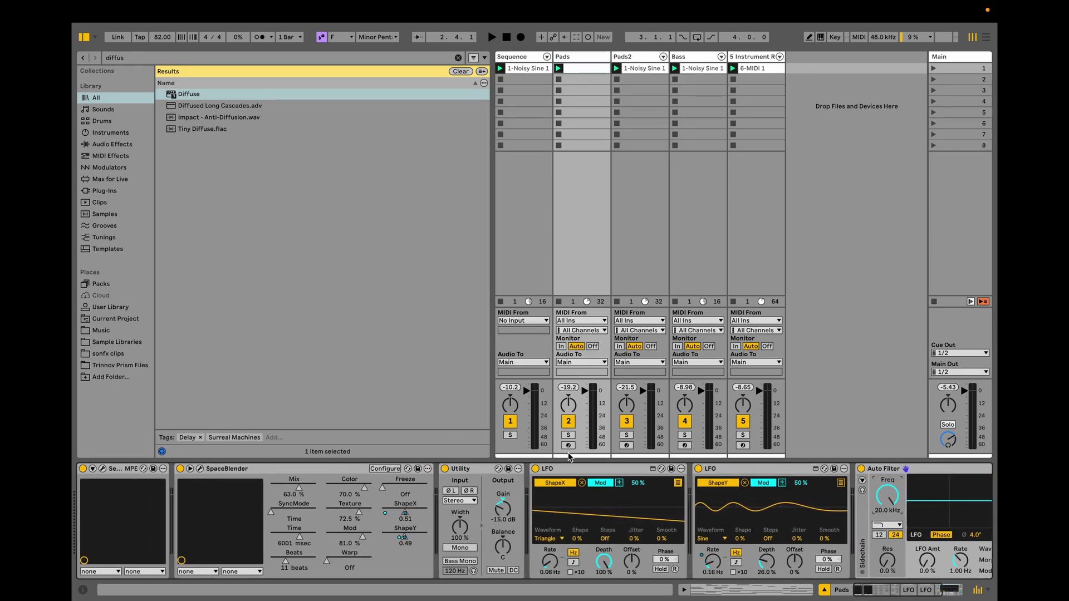
scroll(386, 521, "right", 5)
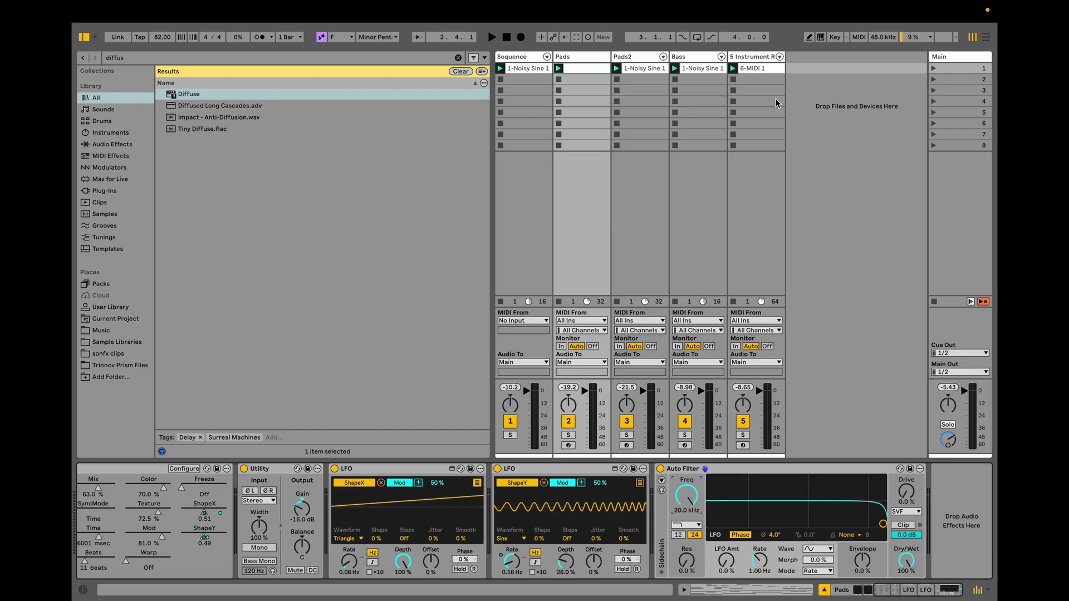
left_click(758, 90)
left_click(757, 56)
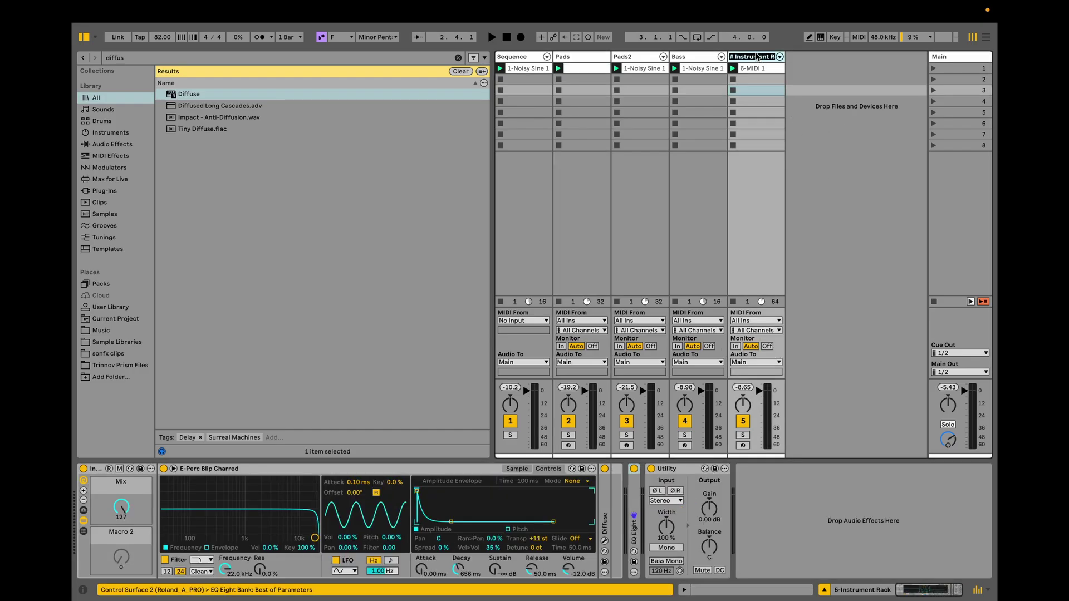
- Place the five tracks' Session clips in the Arrangement at bar 1, return playback to the Arrangement, and fit the track heights to the view
left_click_drag(755, 78, 80, 114)
key("Tab")
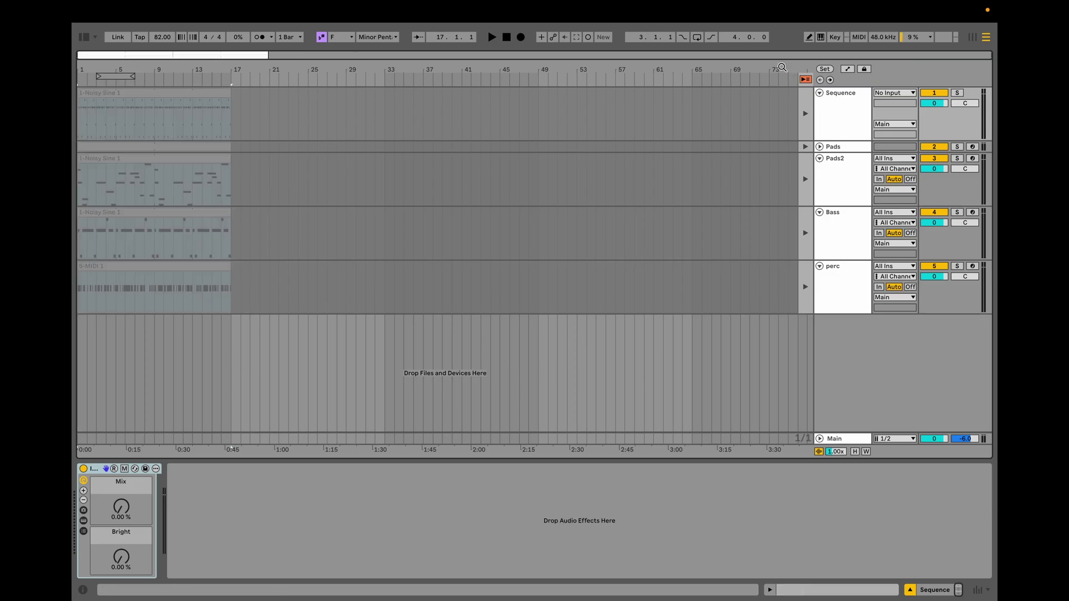
left_click(805, 79)
left_click_drag(190, 72, 258, 72)
key("space")
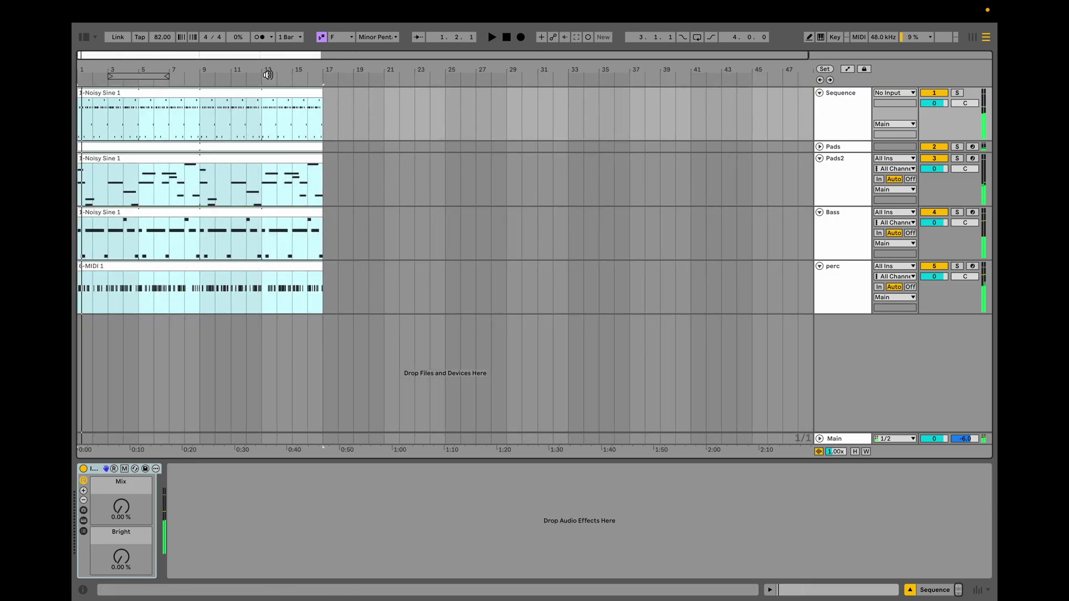
key("h")
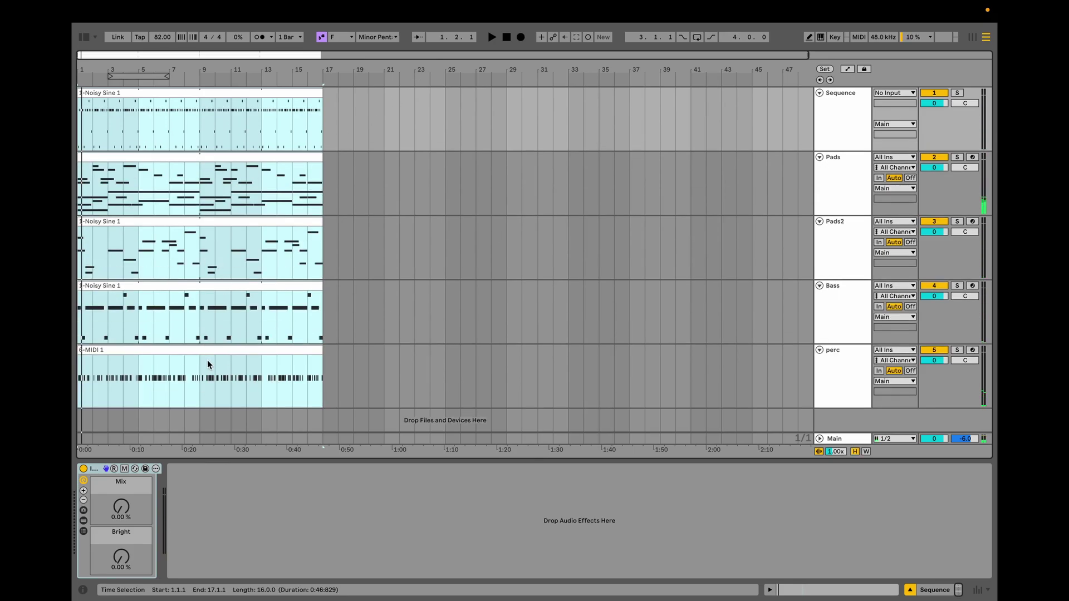
- Move the perc, Bass and Sequence clips to start at bar 33 and the Pads2 clip to start at bar 17
left_click(184, 353)
left_click_drag(159, 353, 654, 383)
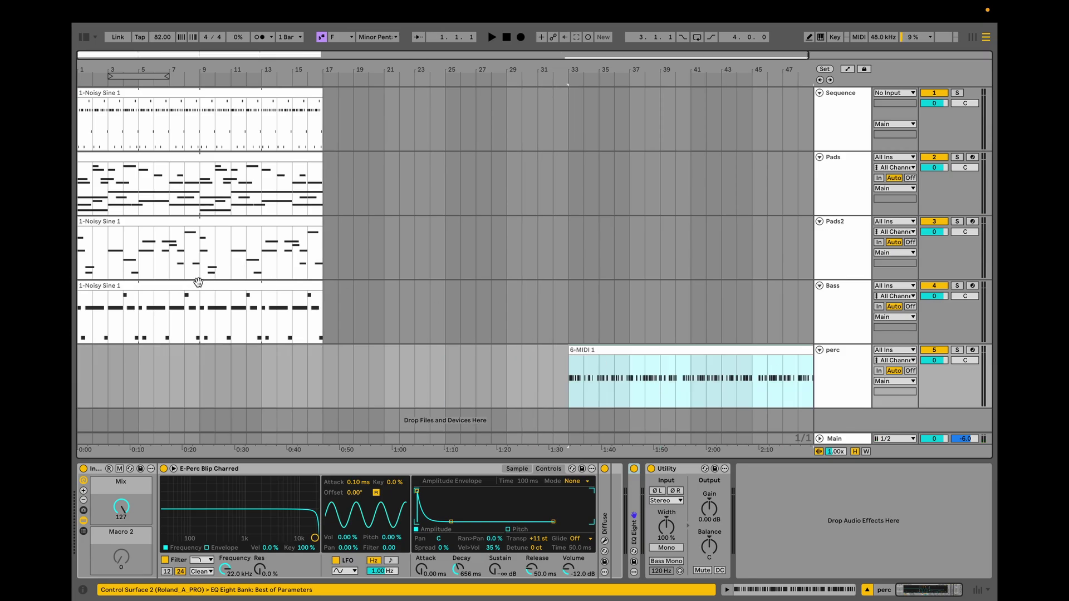
left_click_drag(198, 282, 689, 329)
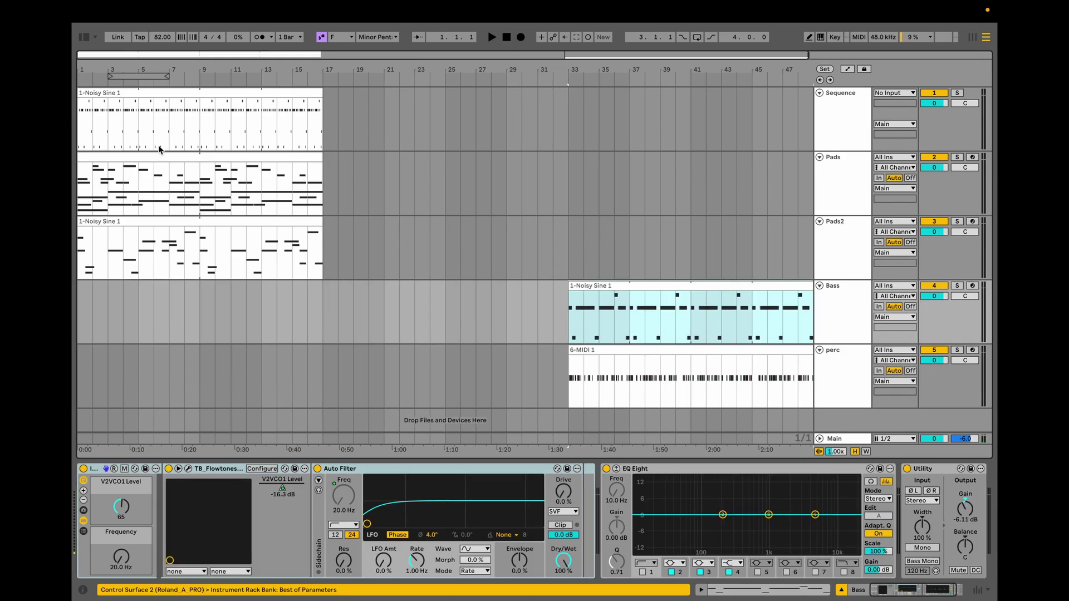
left_click_drag(129, 93, 619, 129)
left_click_drag(140, 217, 391, 249)
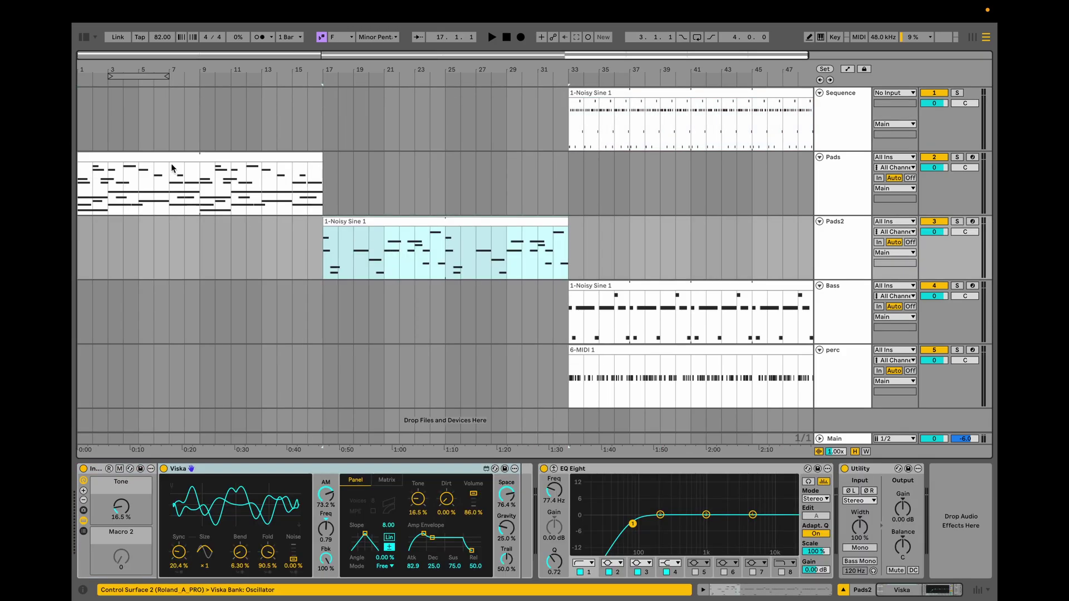
- Play the arrangement from the Pads clip, show the automation lanes, and move the Pads2 clip to start at bar 9
left_click(167, 158)
key("space")
left_click_drag(164, 64, 164, 77)
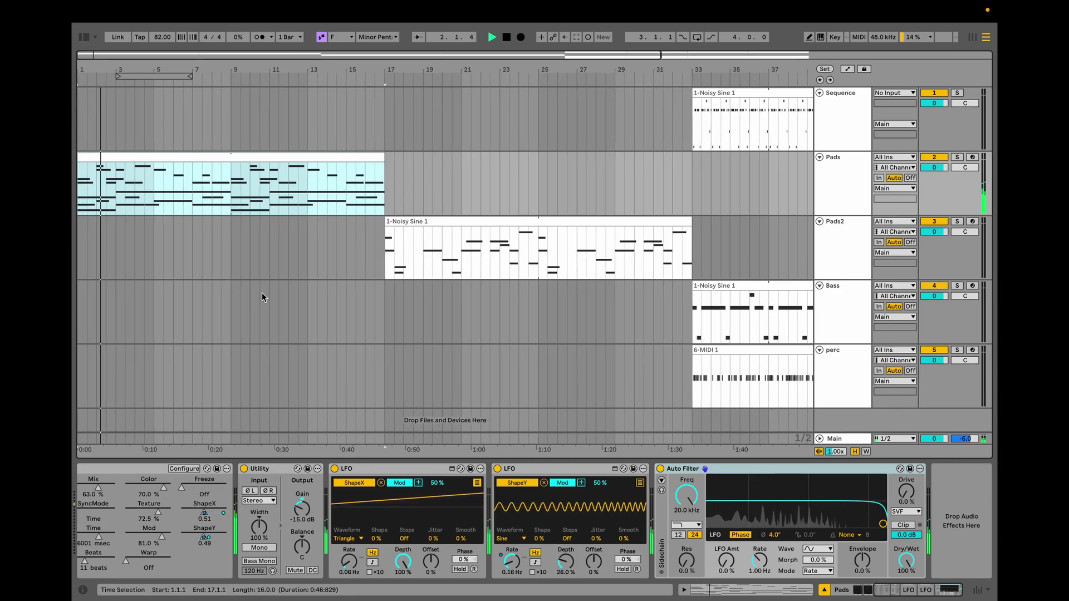
key("a")
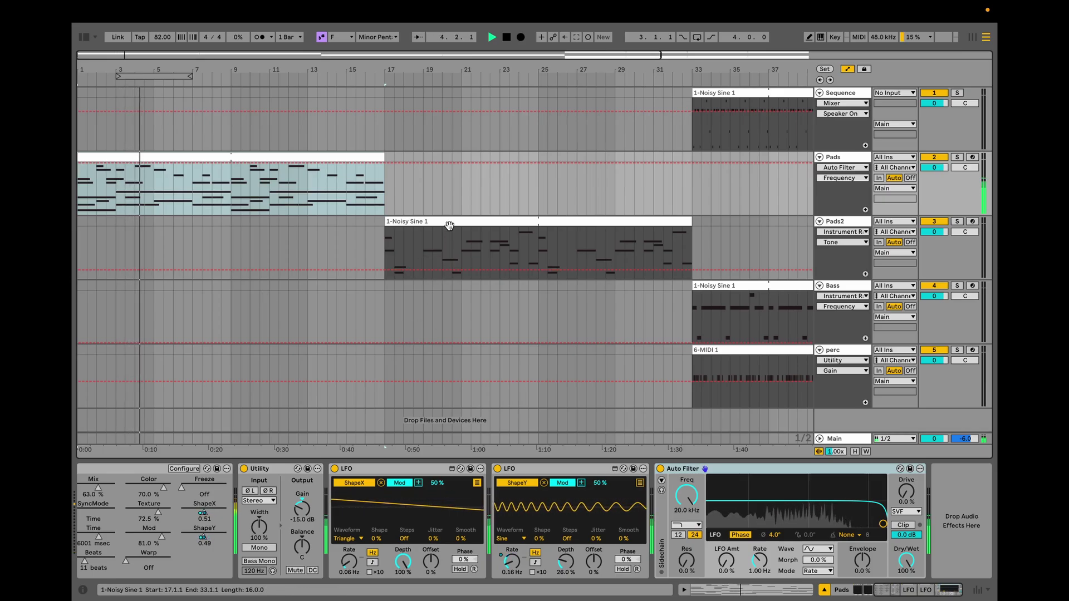
left_click_drag(448, 229, 296, 236)
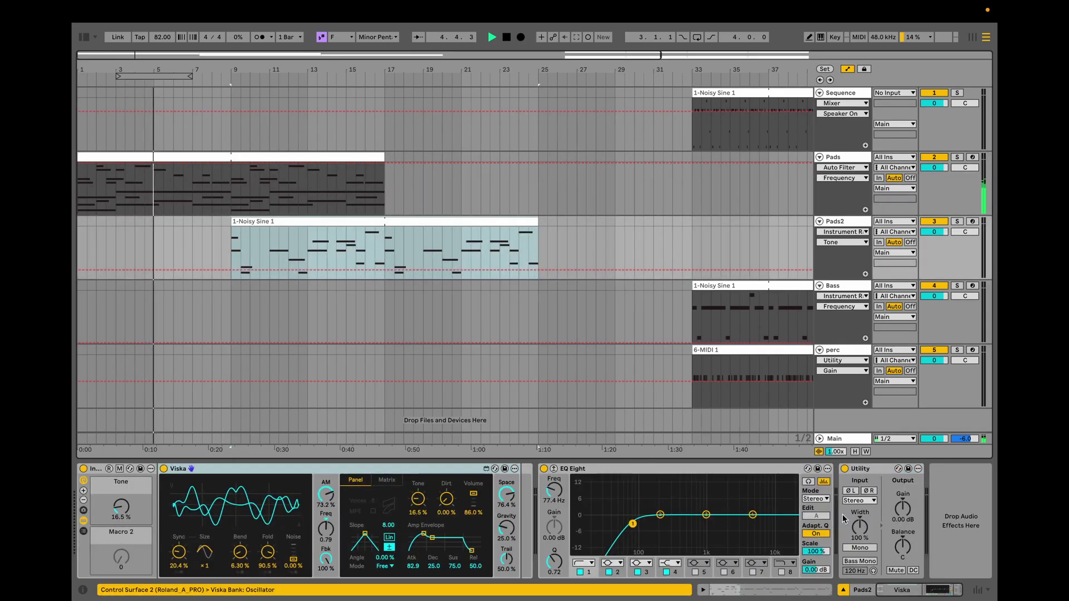
- Add an Auto Filter to the end of the Pads2 track's device chain
left_click(855, 230)
left_click(851, 226)
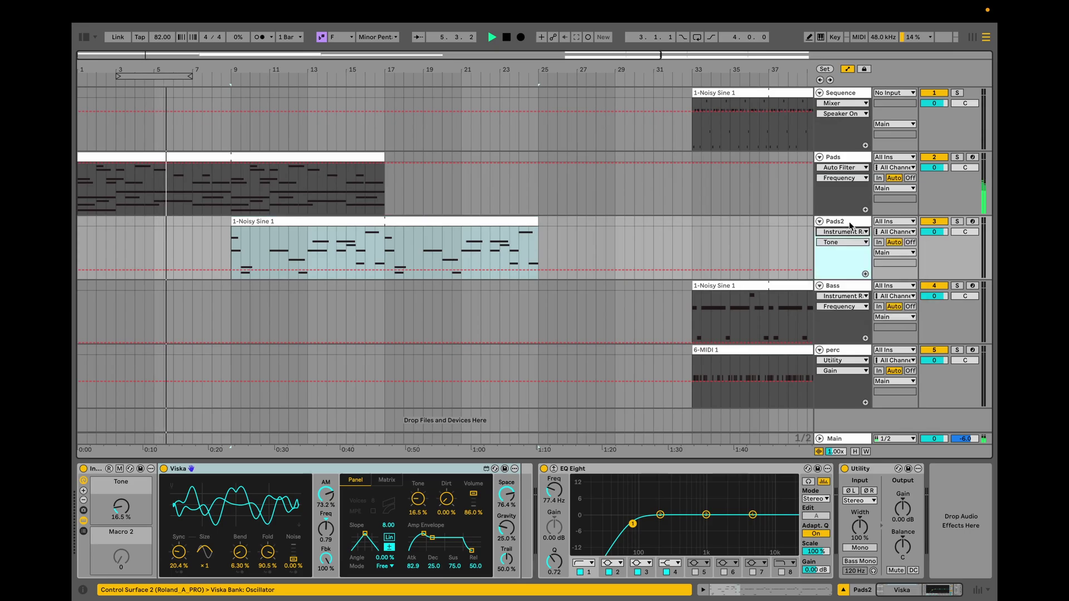
left_click(850, 226)
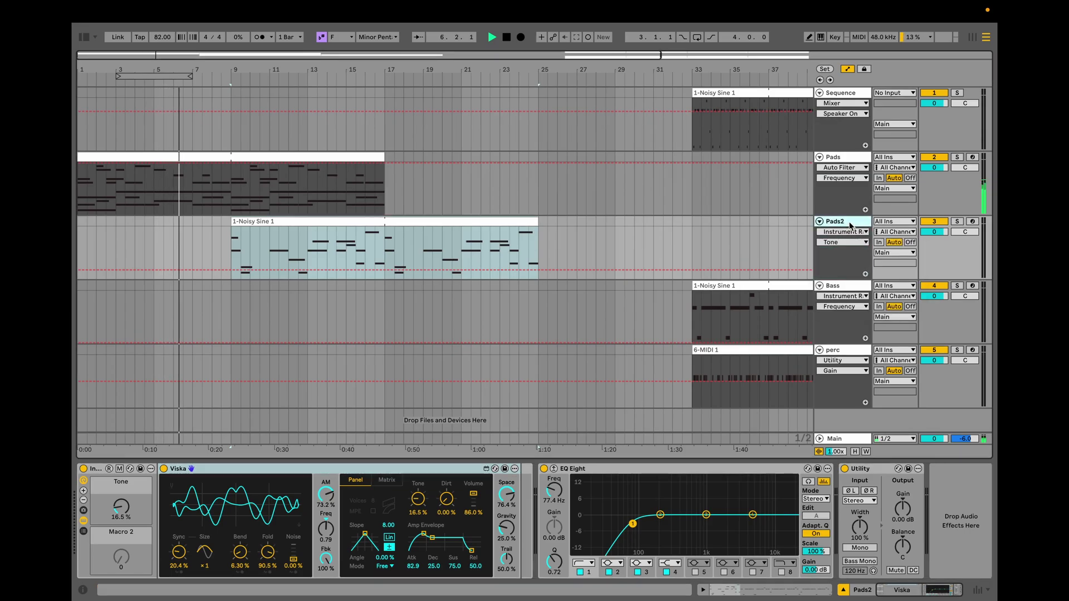
key("super+f")
type("auto")
key("Return")
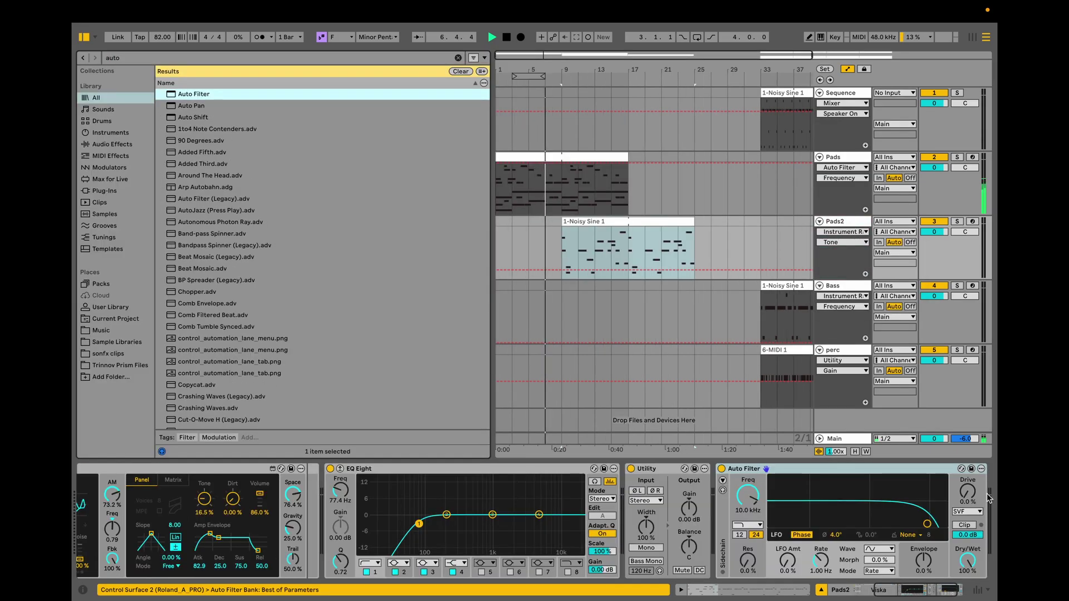
- Automate the Pads2 Auto Filter Frequency to rise from bar 9 up to 20 kHz at bar 17
key("alt+super+b")
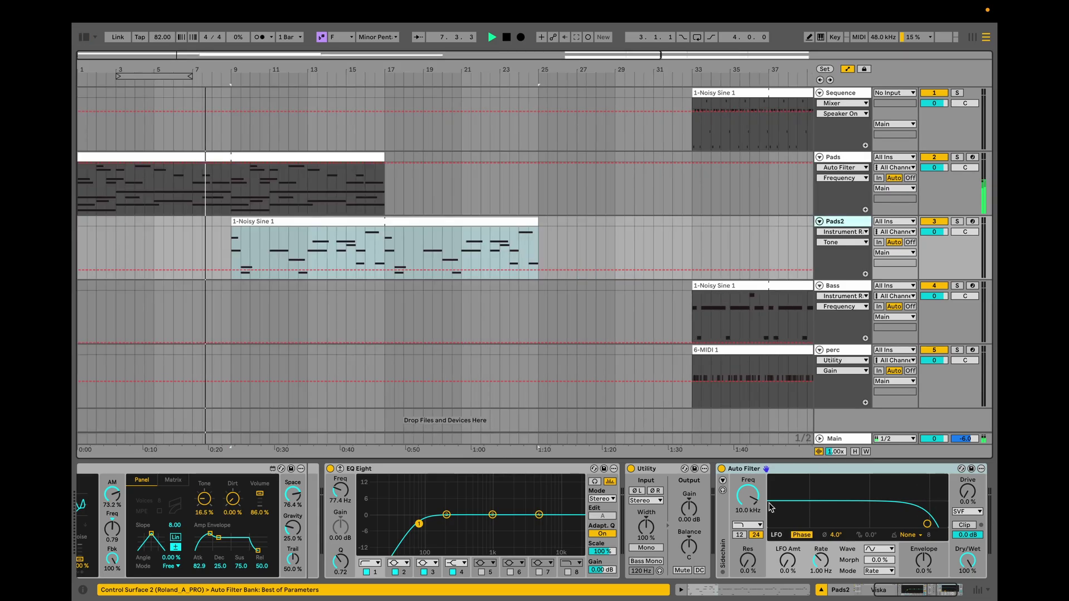
key("a")
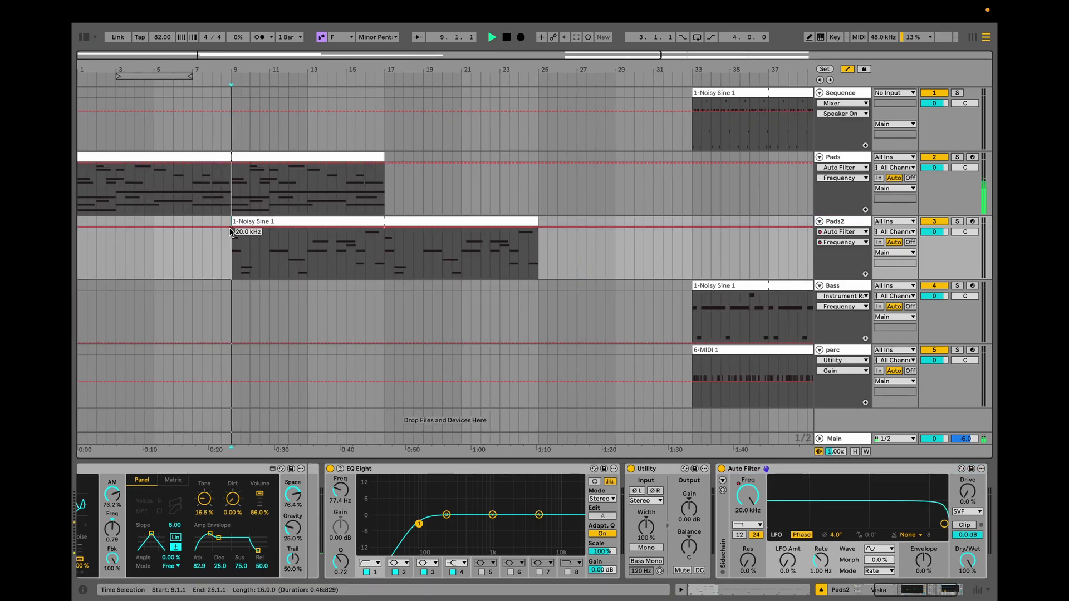
left_click_drag(233, 235, 231, 261)
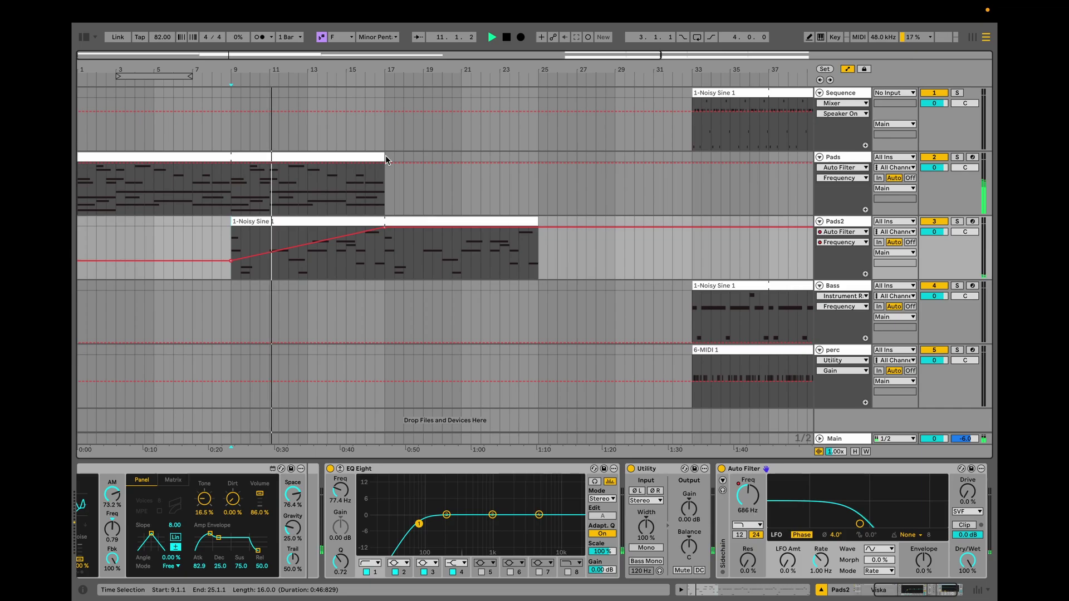
- Extend the Pads clip to bar 33 and, with envelopes locked, extend the Pads2 clip to about bar 45
left_click_drag(381, 157, 692, 158)
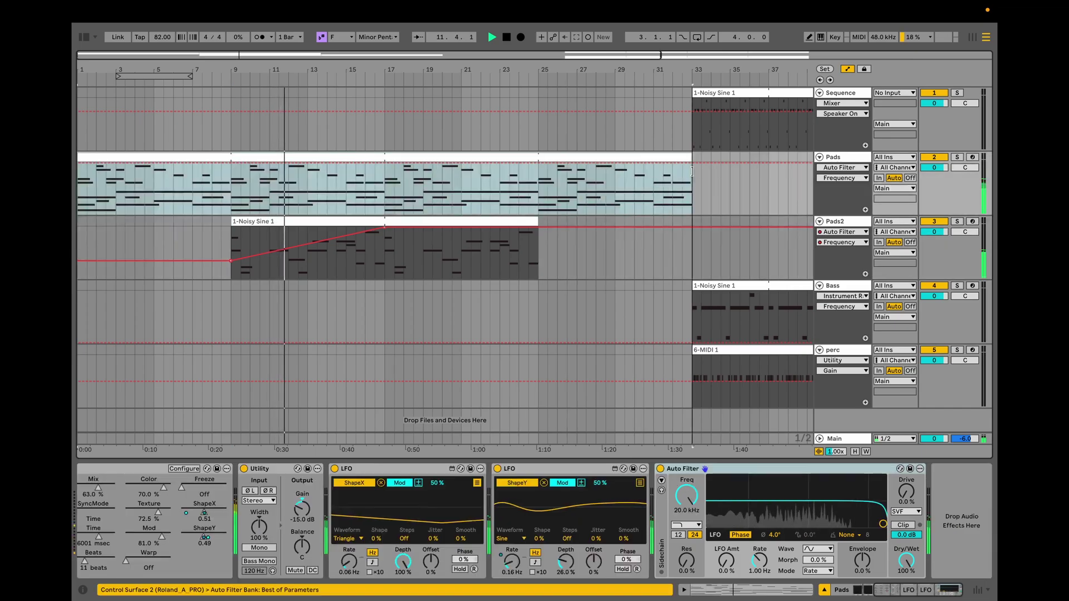
left_click(503, 225)
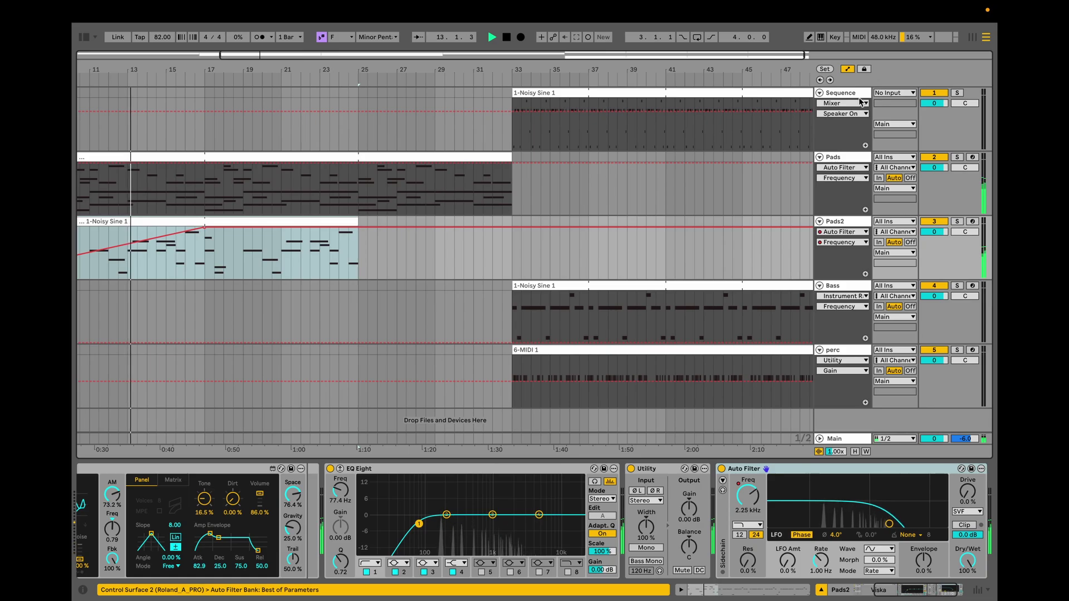
left_click(335, 230)
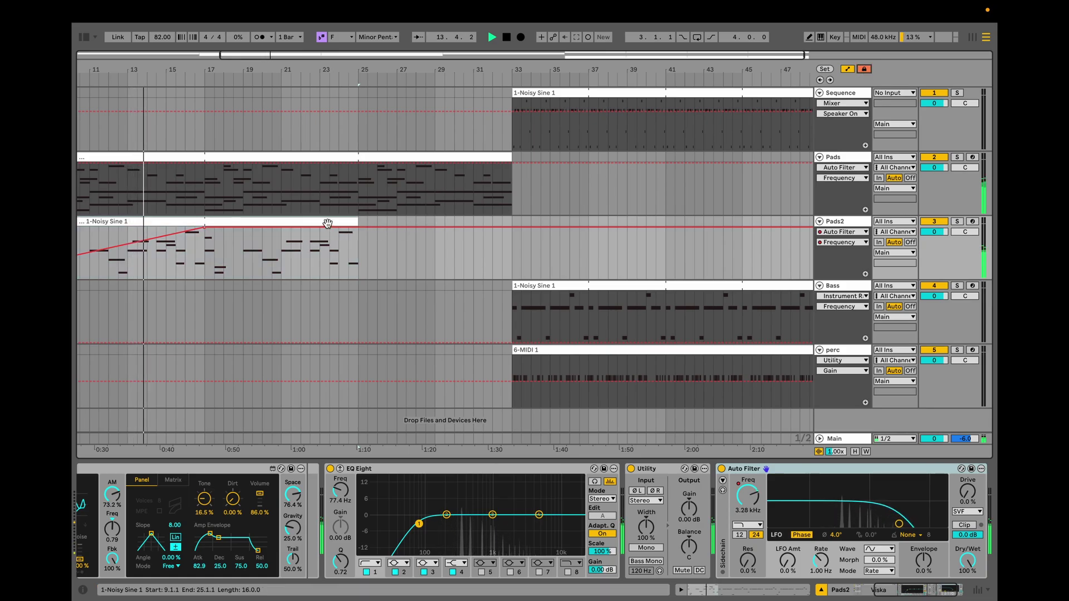
left_click_drag(358, 224, 810, 227)
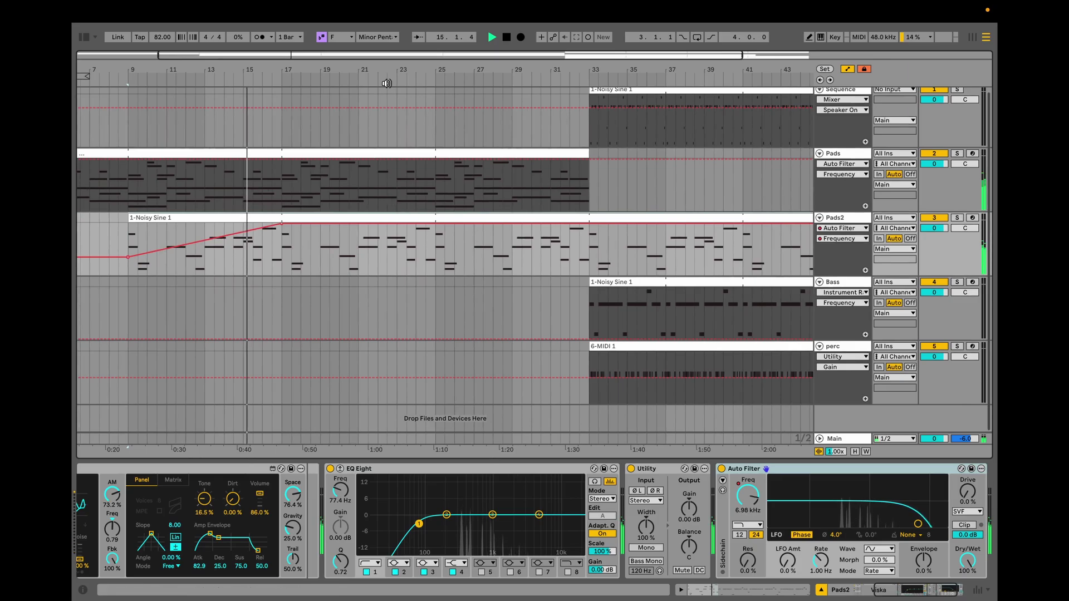
scroll(334, 362, "down", 2)
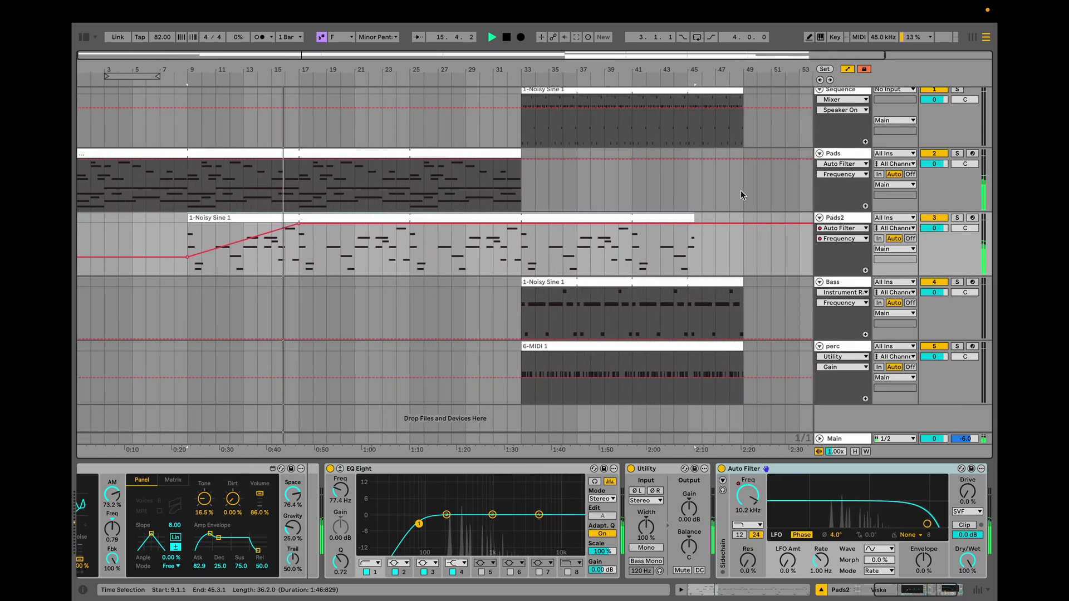
key("Up")
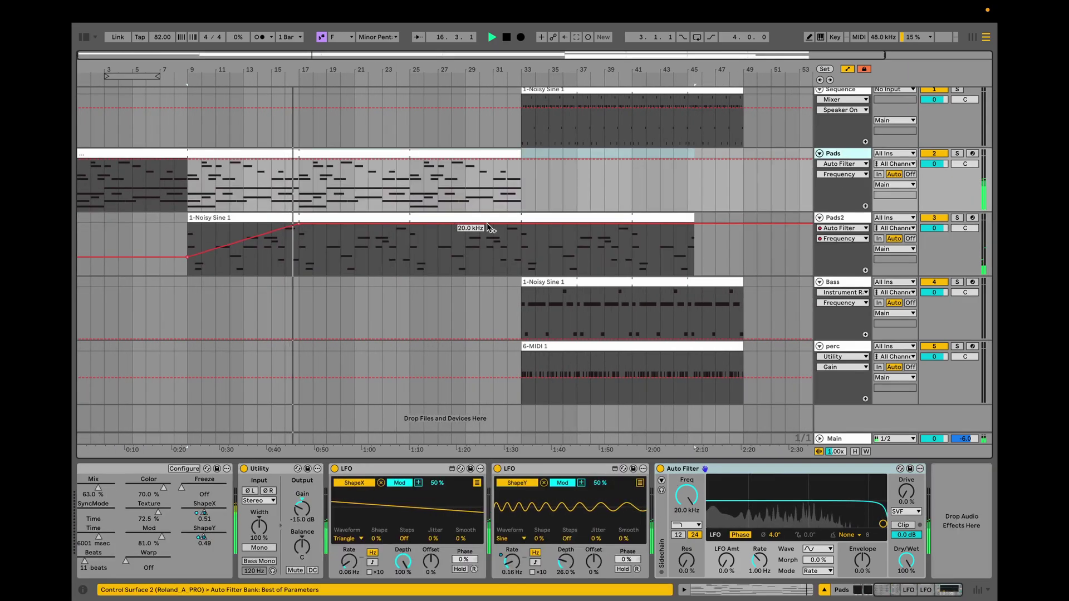
- Move the Sequence clip earlier so that it starts at bar 17
left_click(559, 281)
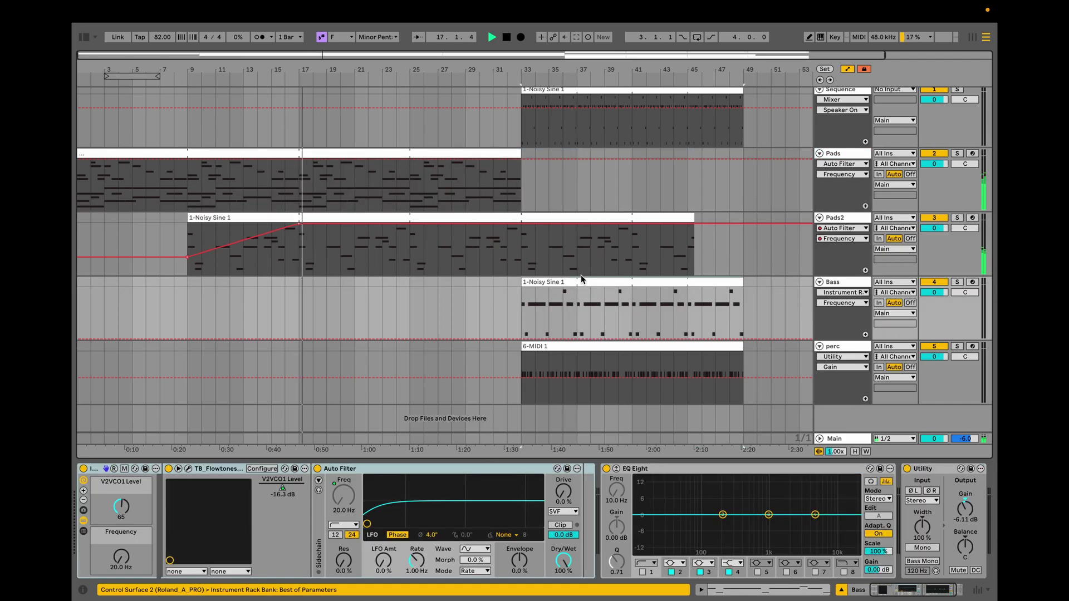
scroll(580, 275, "up", 1)
left_click_drag(594, 111, 373, 110)
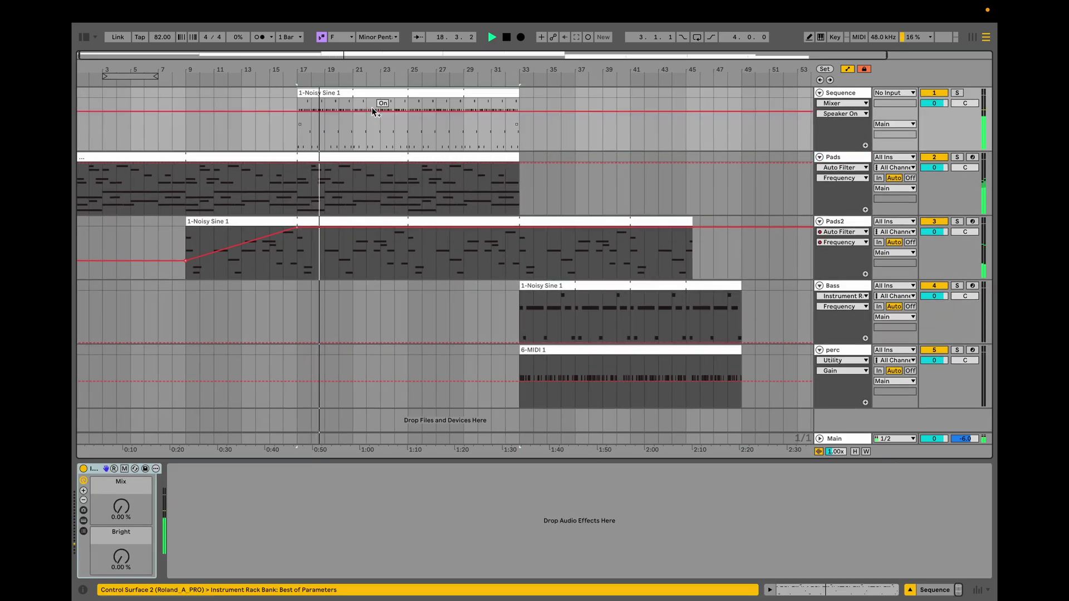
- Add a Utility device to the Sequence track after its rack
left_click(779, 120)
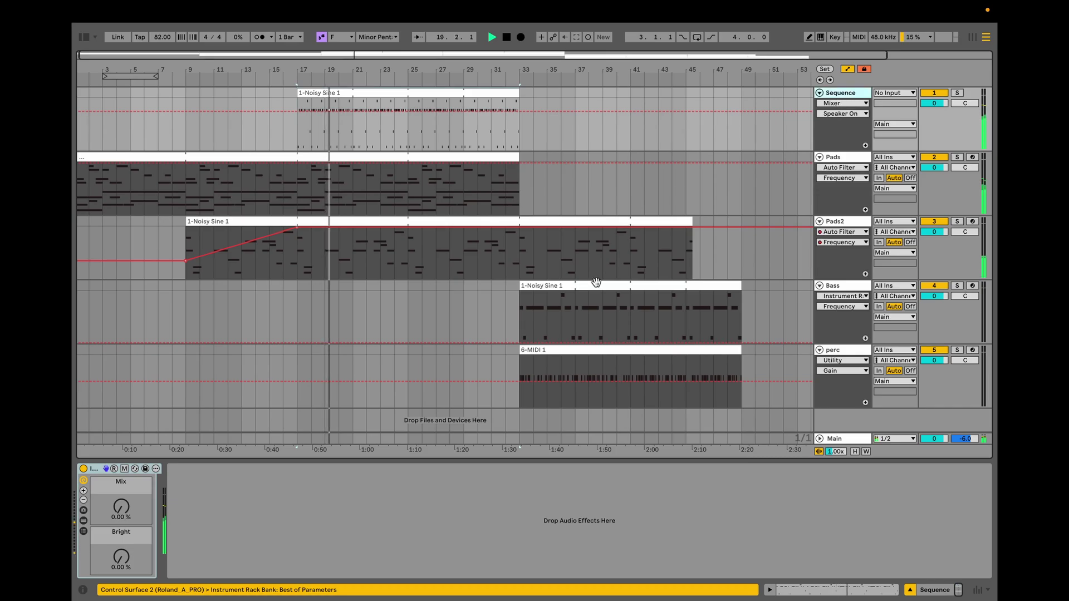
key("super+f")
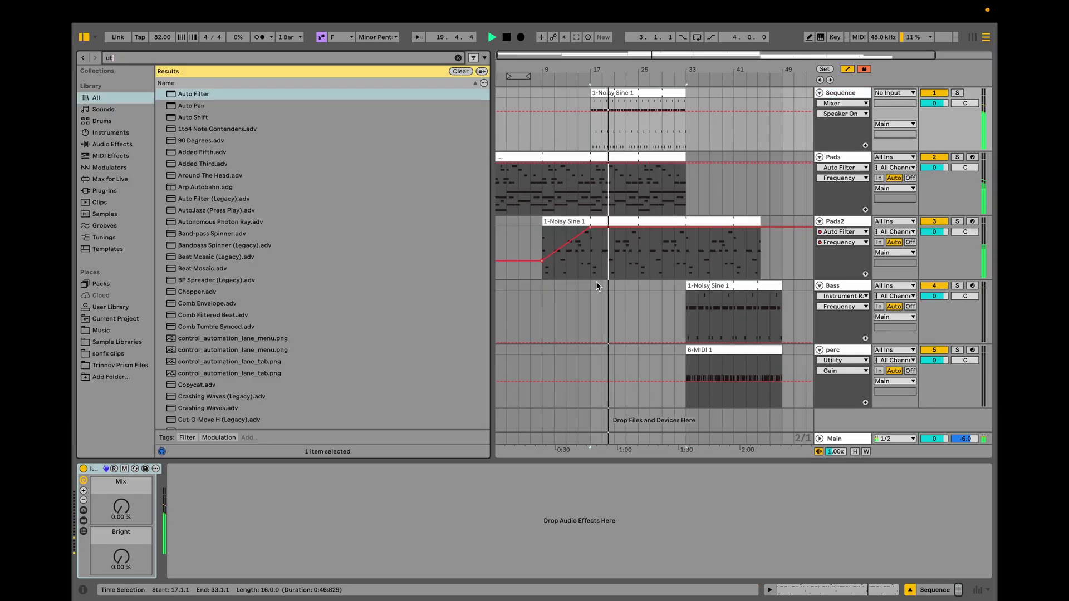
type("util")
key("Return")
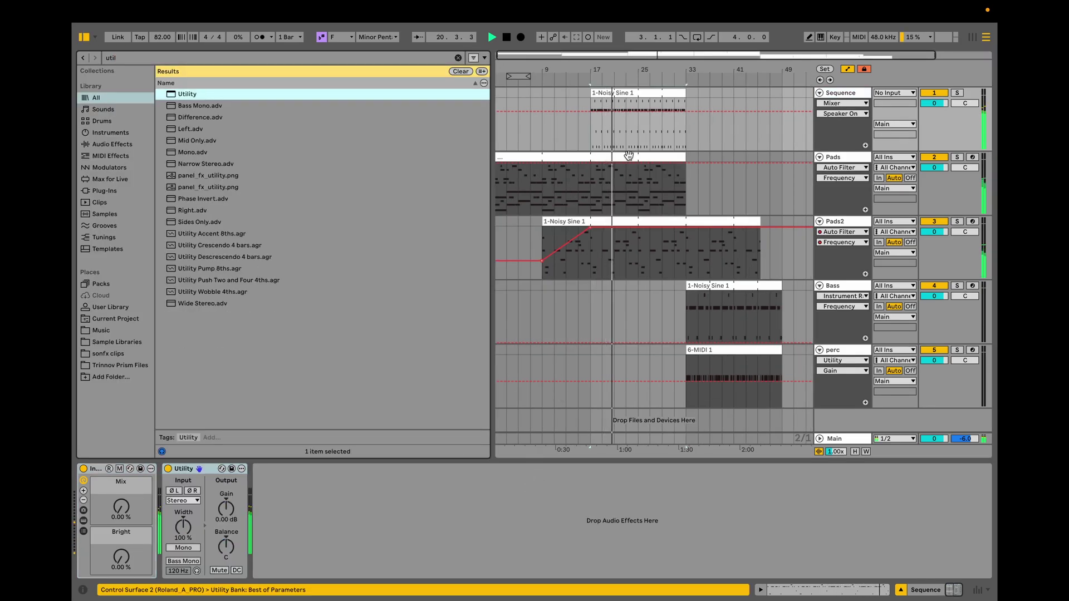
- Play through the Sequence entry from bar 15 and show the Sequence track's Utility Gain automation
key("space")
left_click(577, 138)
key("space")
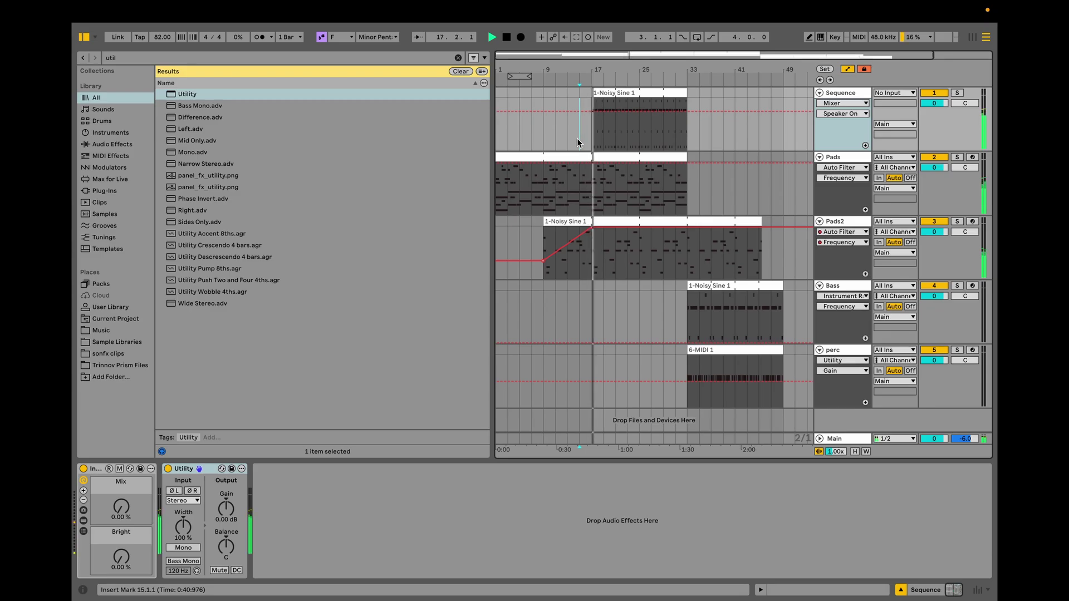
key("space")
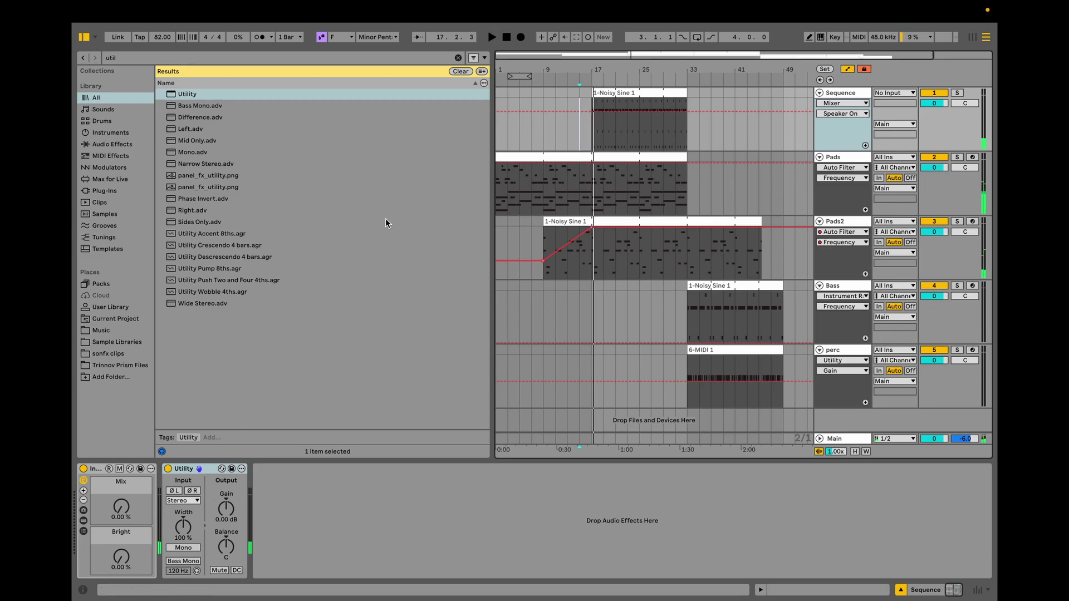
left_click(221, 521)
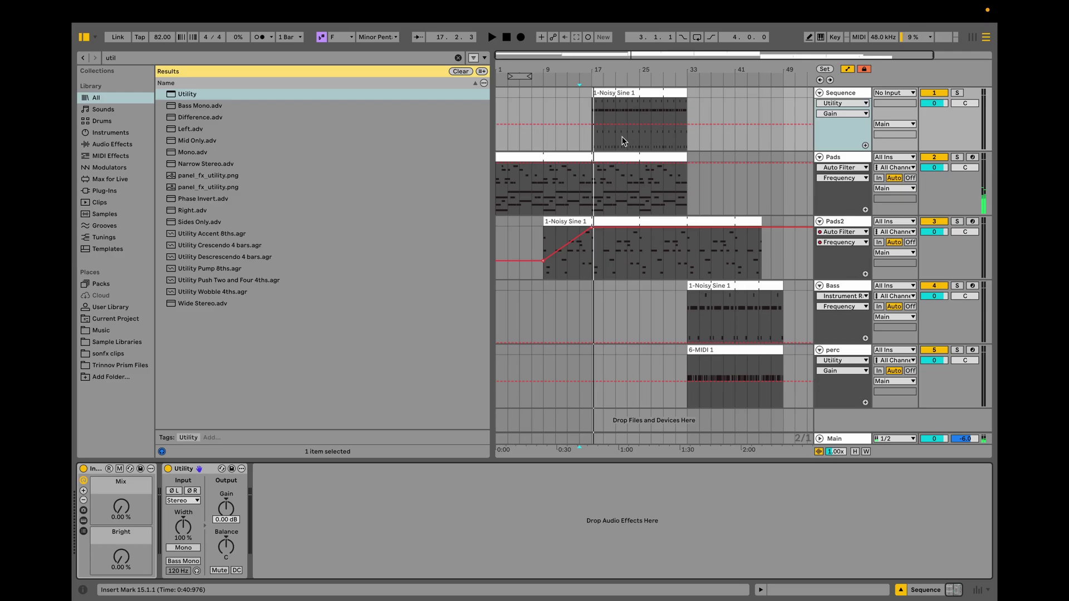
- Hide the browser and extend the Sequence, Pads and Pads2 clips to end at bar 57
left_click(627, 102)
left_click(632, 92)
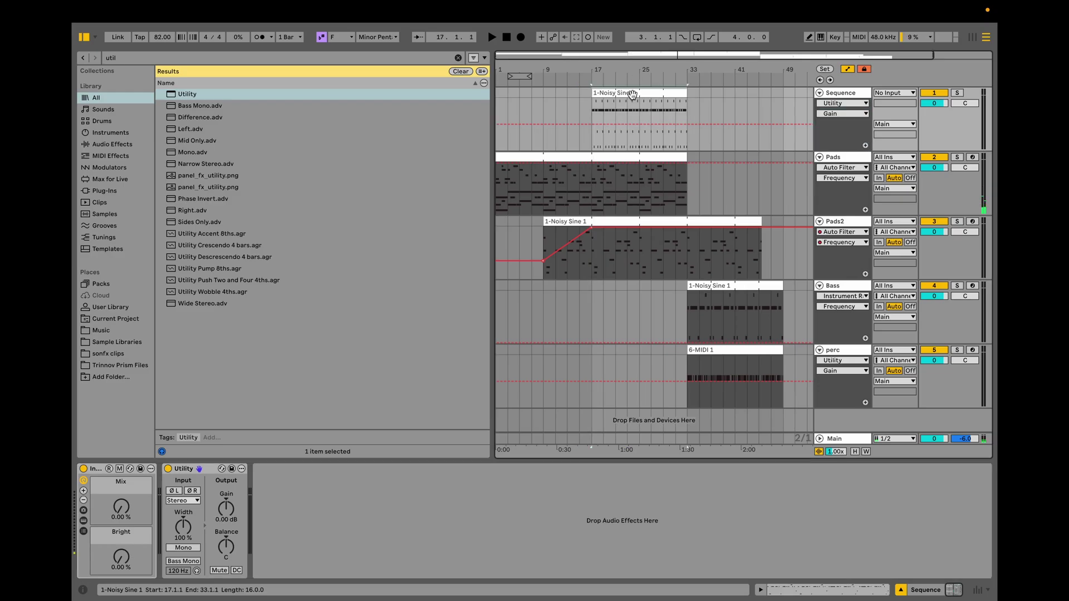
key("plus")
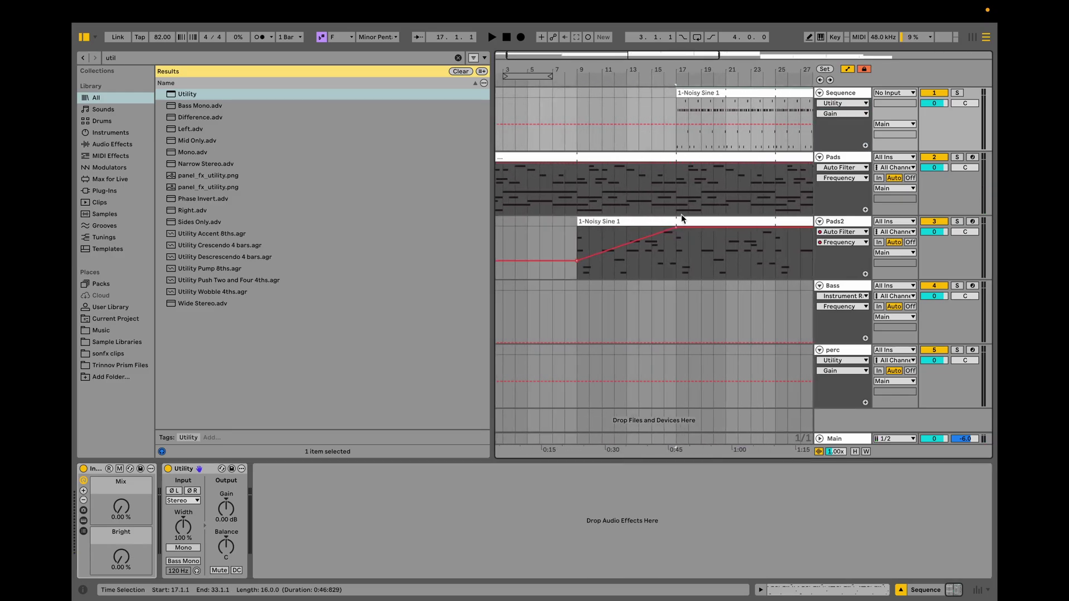
key("alt+super+b")
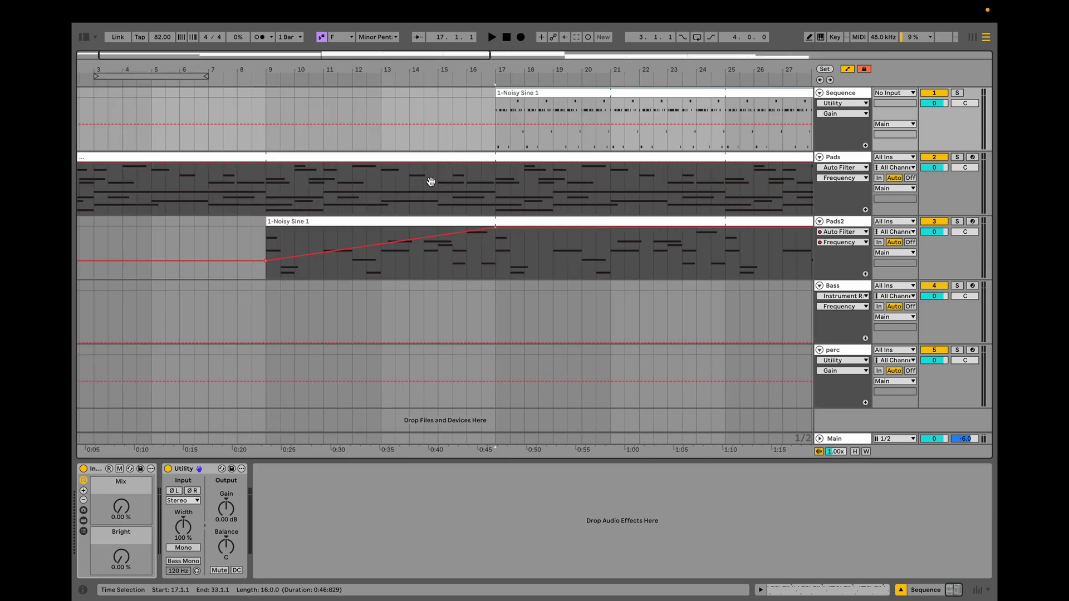
key("minus")
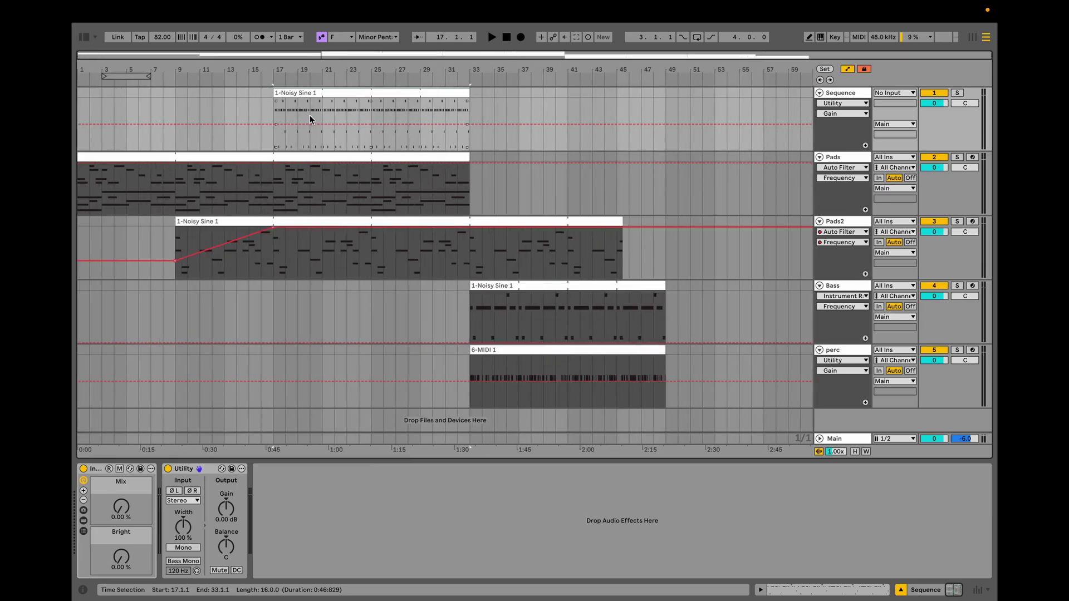
left_click_drag(466, 92, 761, 116)
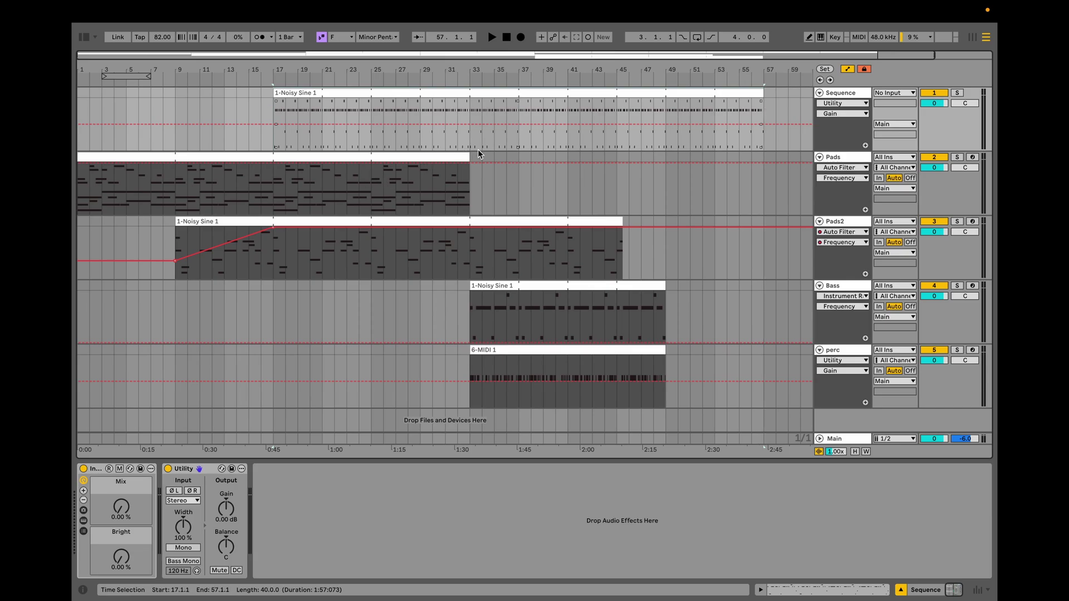
left_click_drag(465, 156, 763, 157)
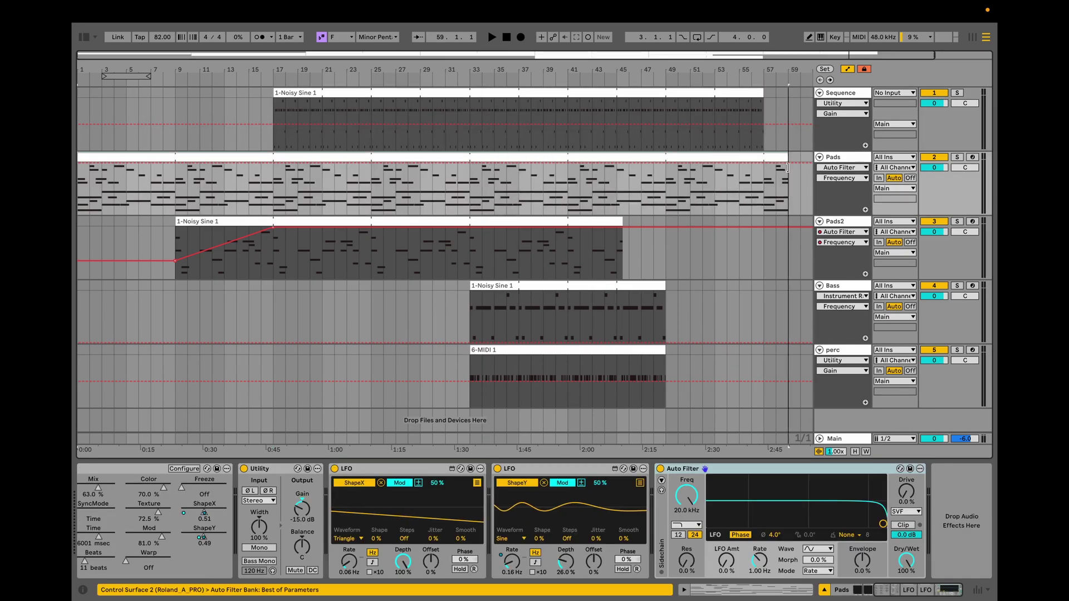
left_click_drag(618, 219, 761, 226)
- Move the Bass clip earlier so that it starts at bar 25
left_click(624, 285)
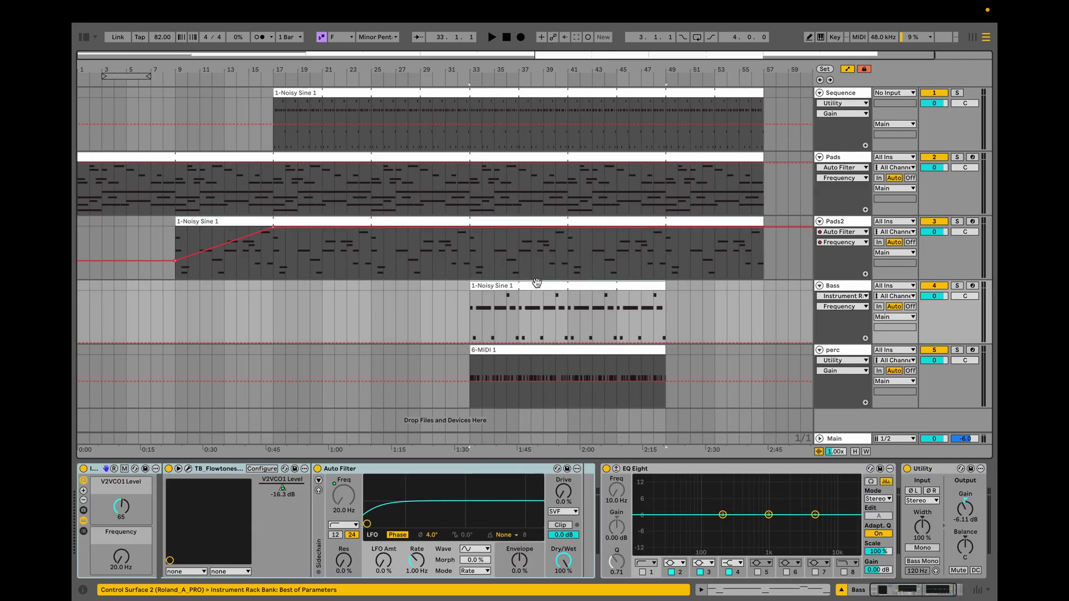
left_click_drag(536, 283, 438, 285)
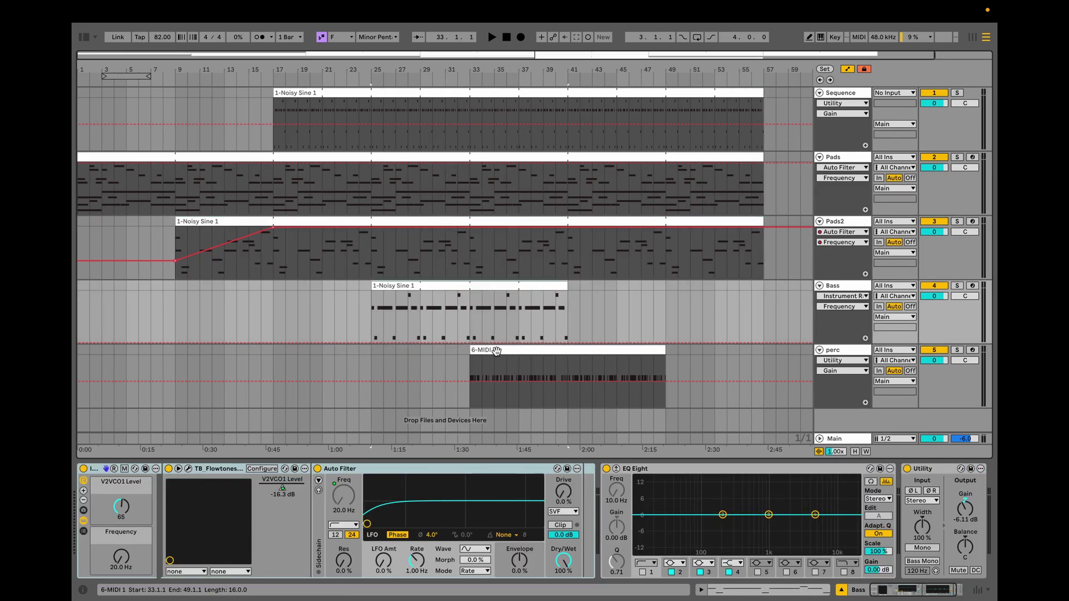
left_click(497, 351)
- While playing from bar 21, automate the Bass rack's Frequency to fall from slightly below 5.72 kHz at bar 25 to 20 Hz at bar 41
left_click(323, 318)
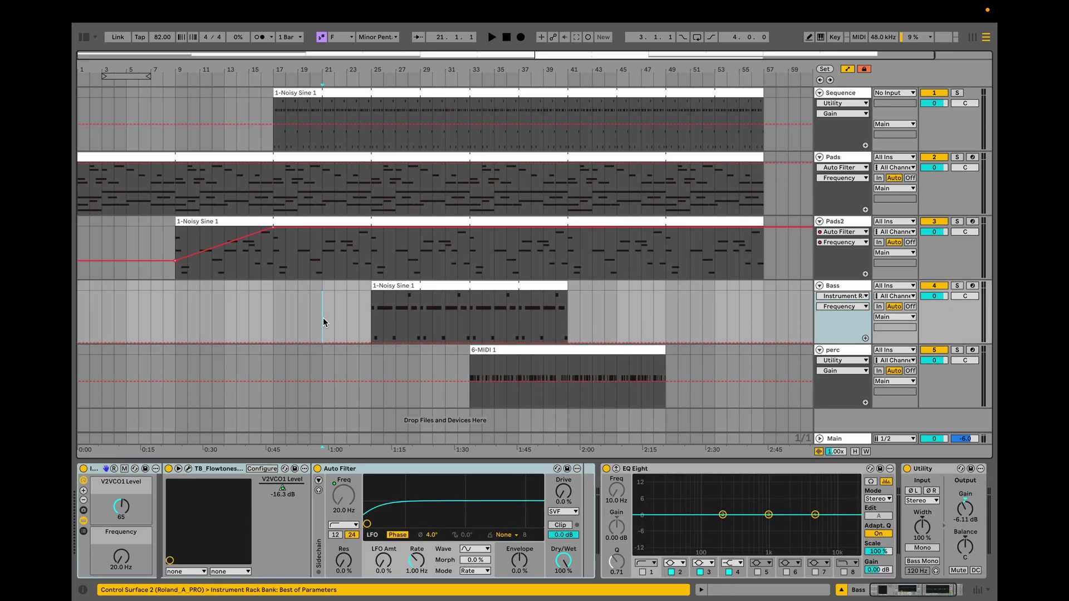
key("space")
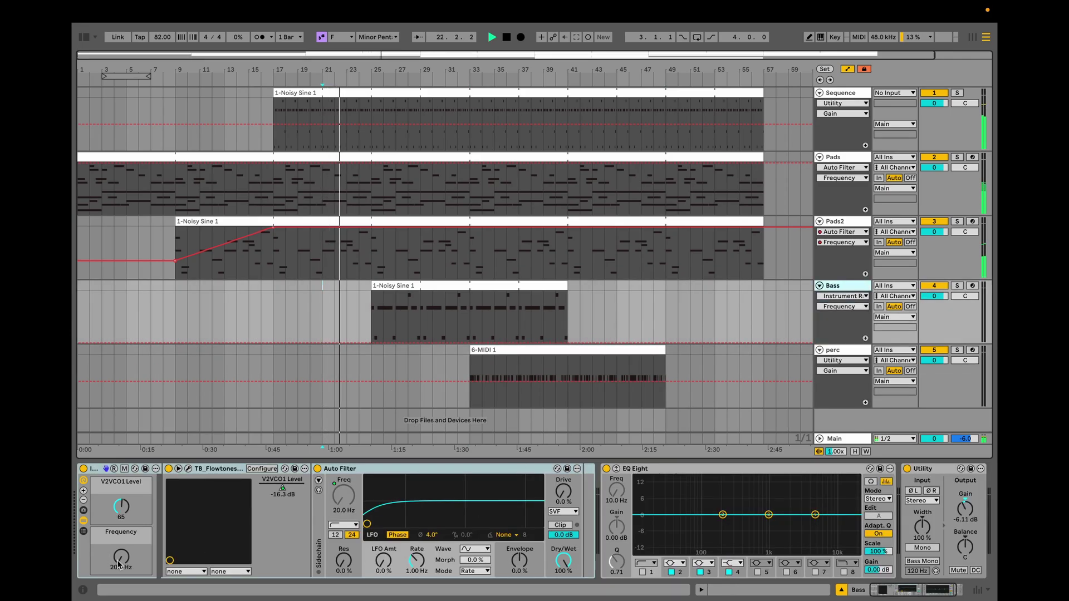
left_click(565, 340)
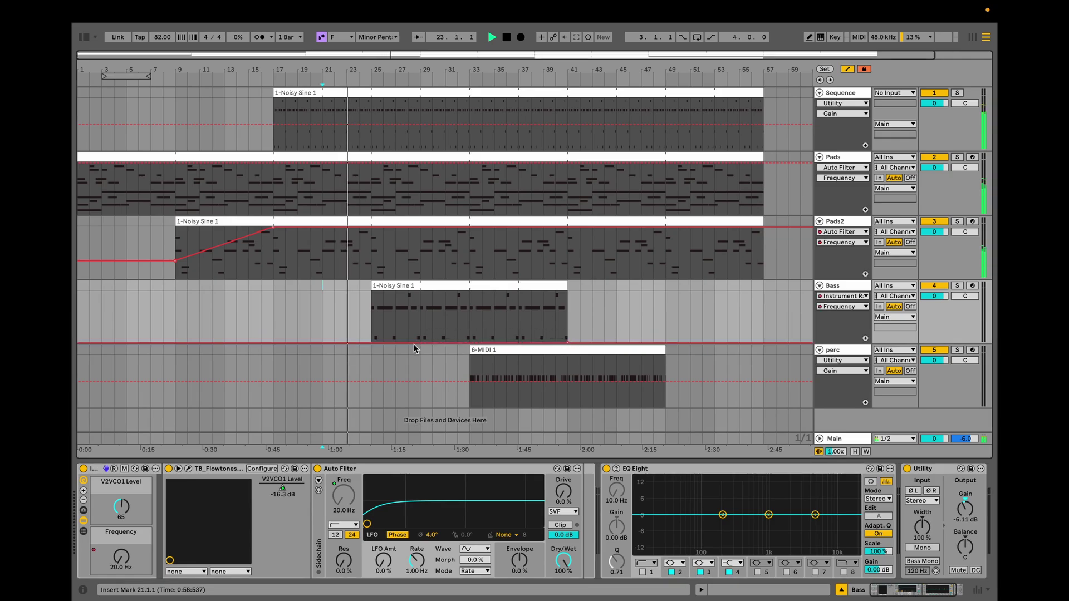
left_click_drag(411, 338, 371, 292)
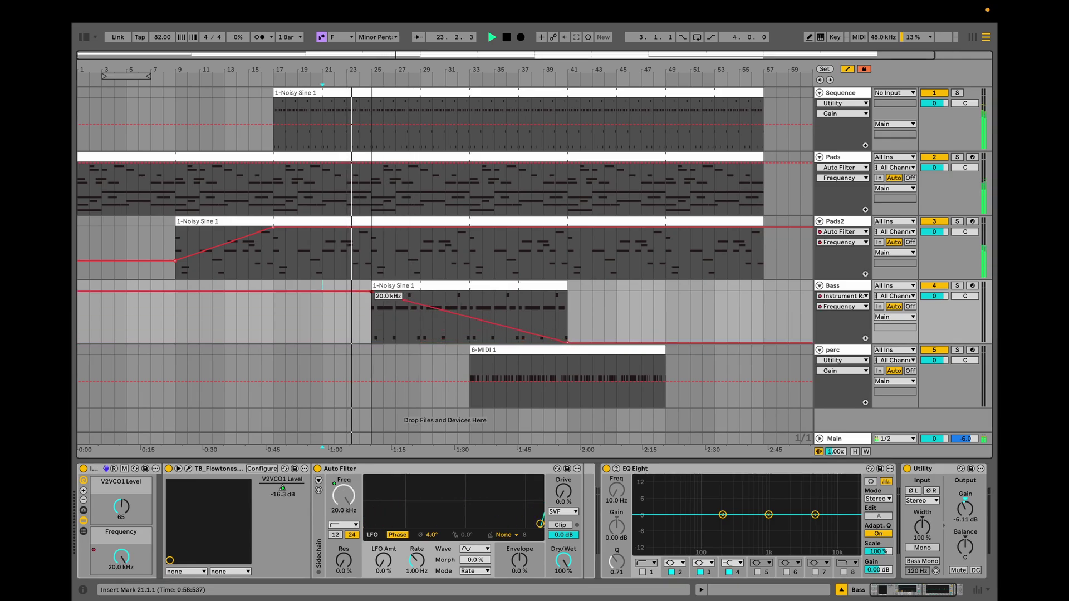
left_click(373, 327)
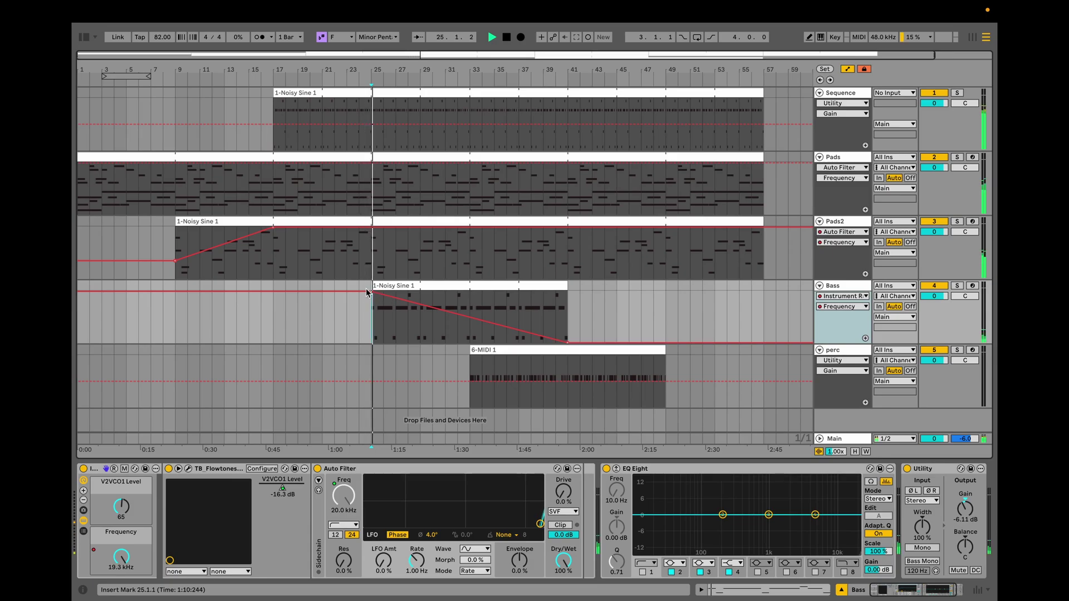
left_click_drag(371, 292, 371, 300)
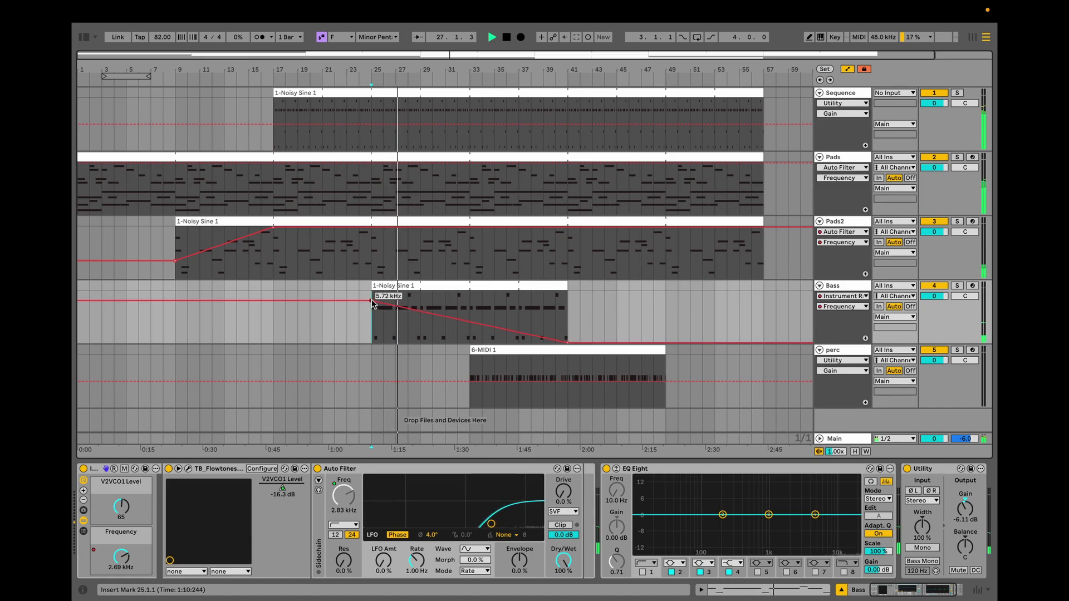
left_click_drag(372, 301, 373, 304)
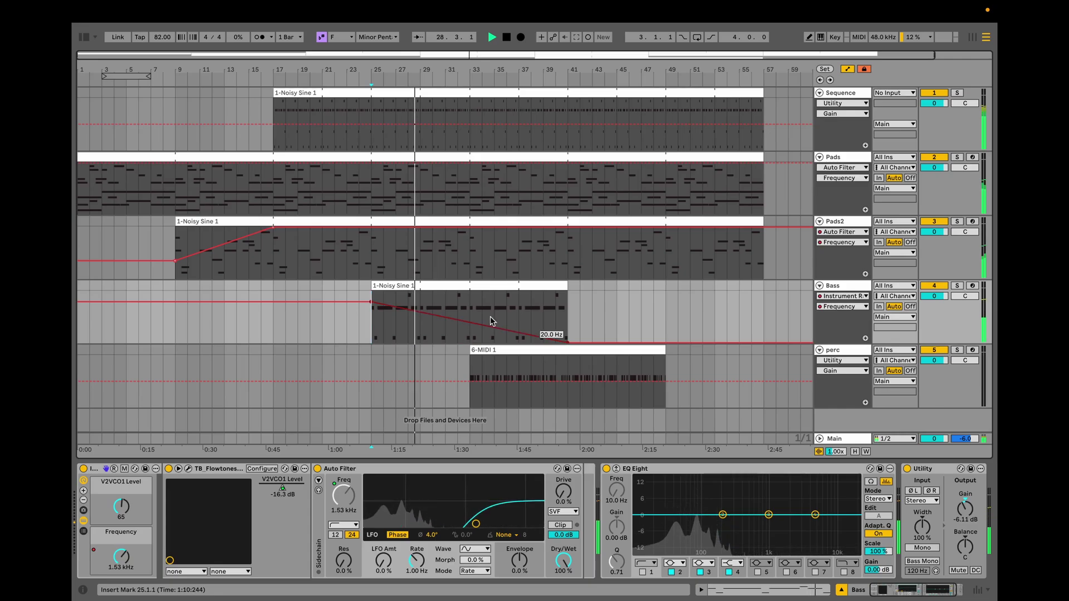
- Move the perc clip to start at bar 41 and extend the Bass clip to bar 57
left_click(552, 352)
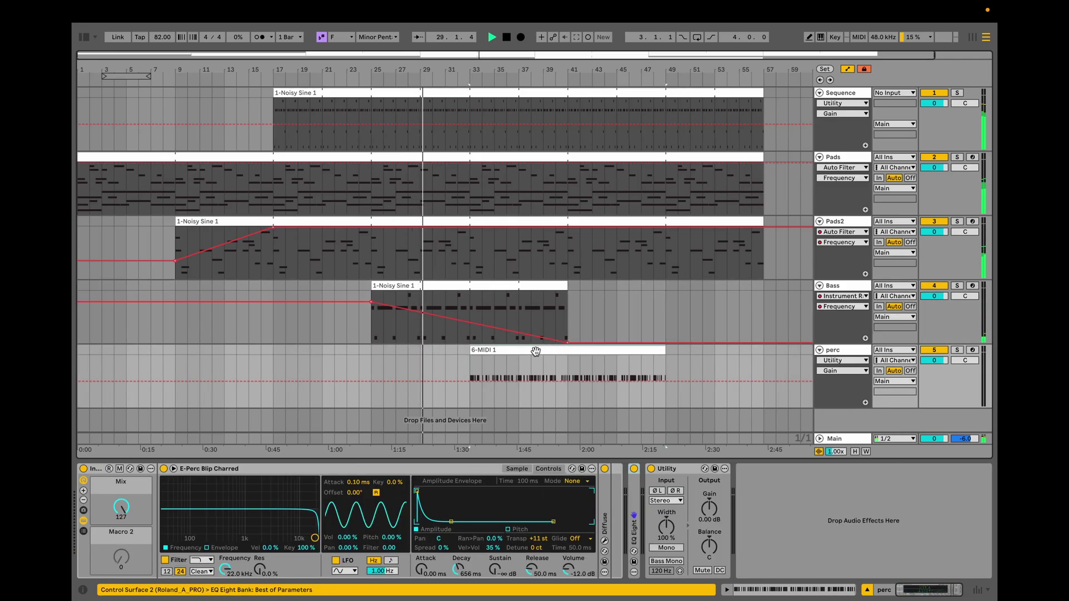
left_click_drag(540, 356, 637, 363)
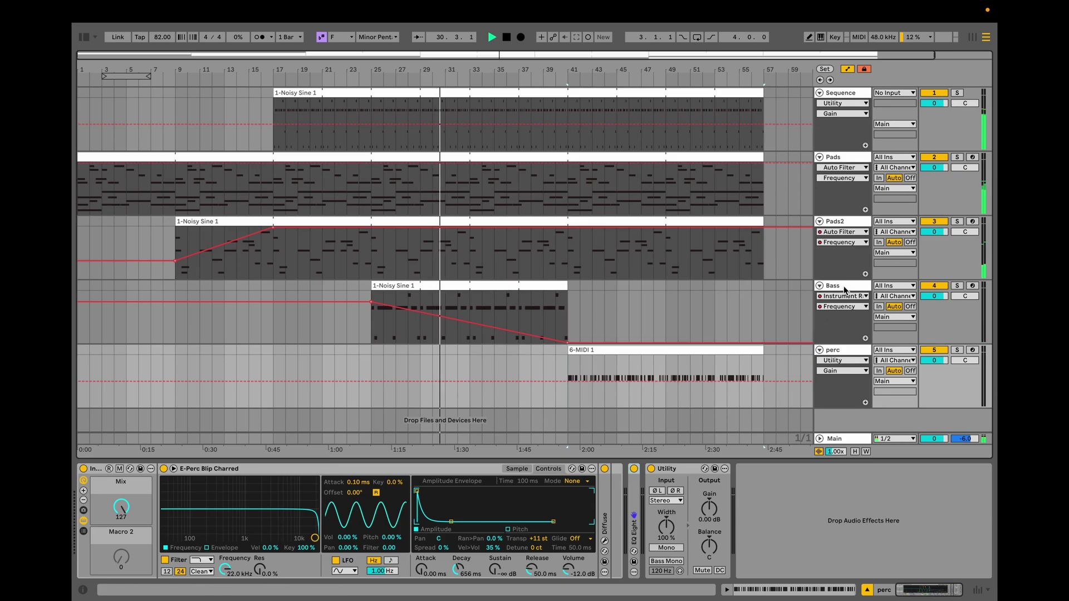
key("Up")
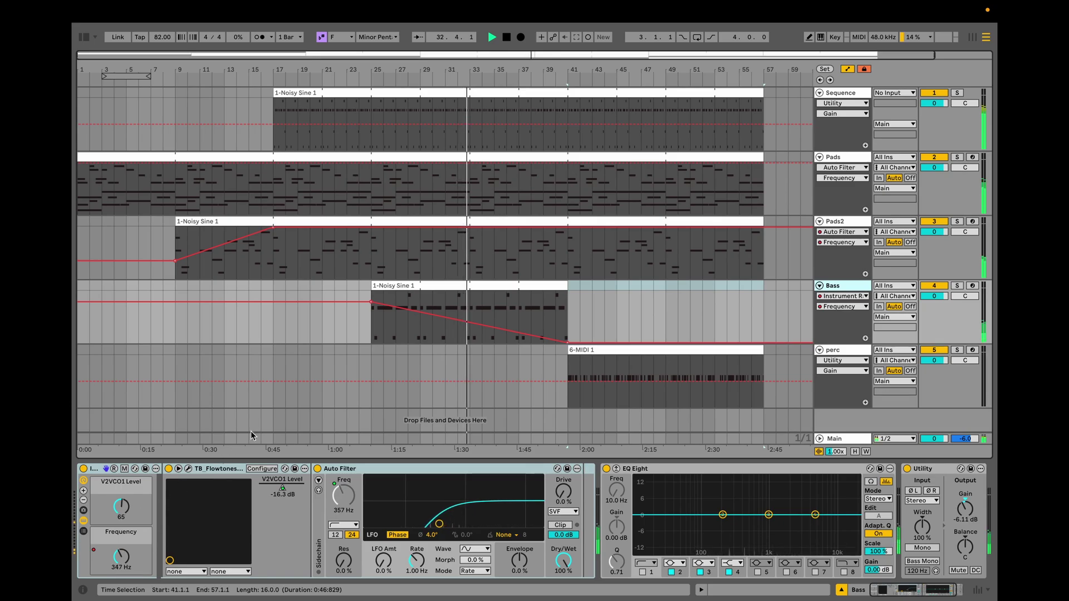
left_click(563, 287)
double_click(563, 288)
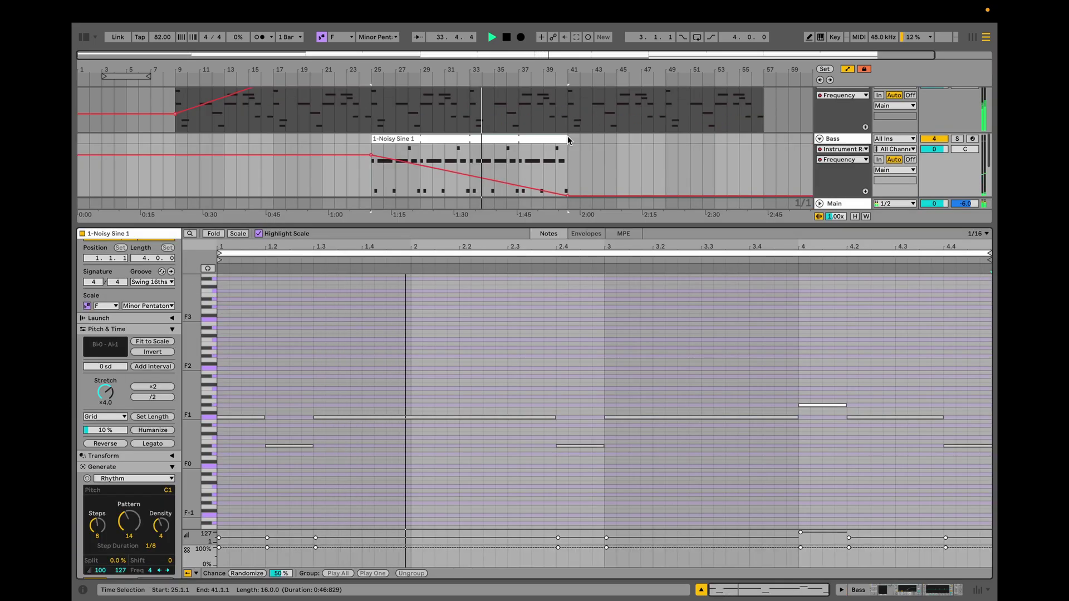
left_click_drag(563, 137, 758, 137)
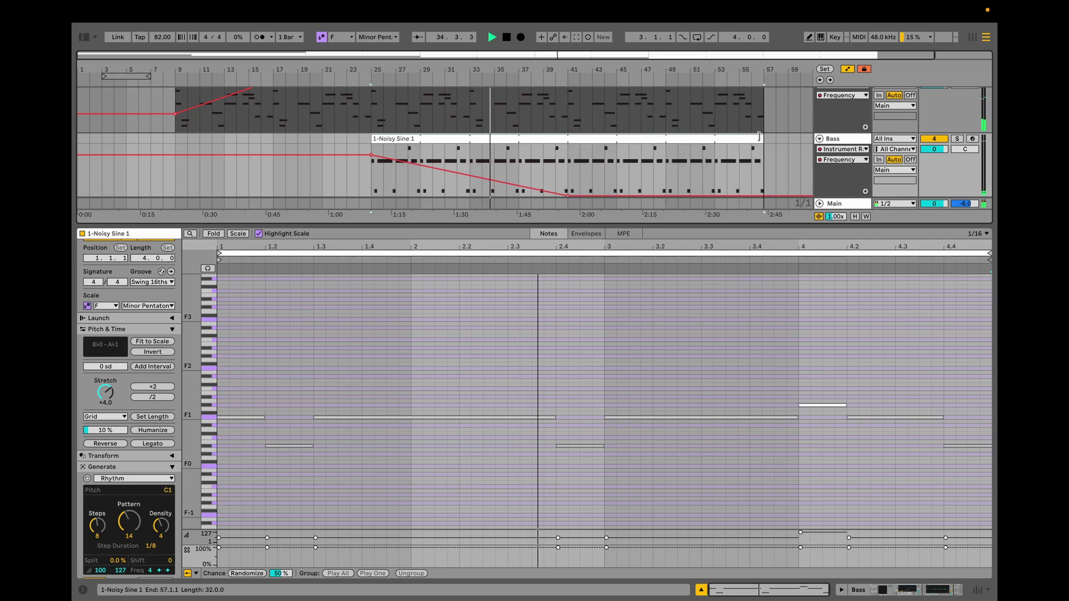
key("ctrl+alt+l")
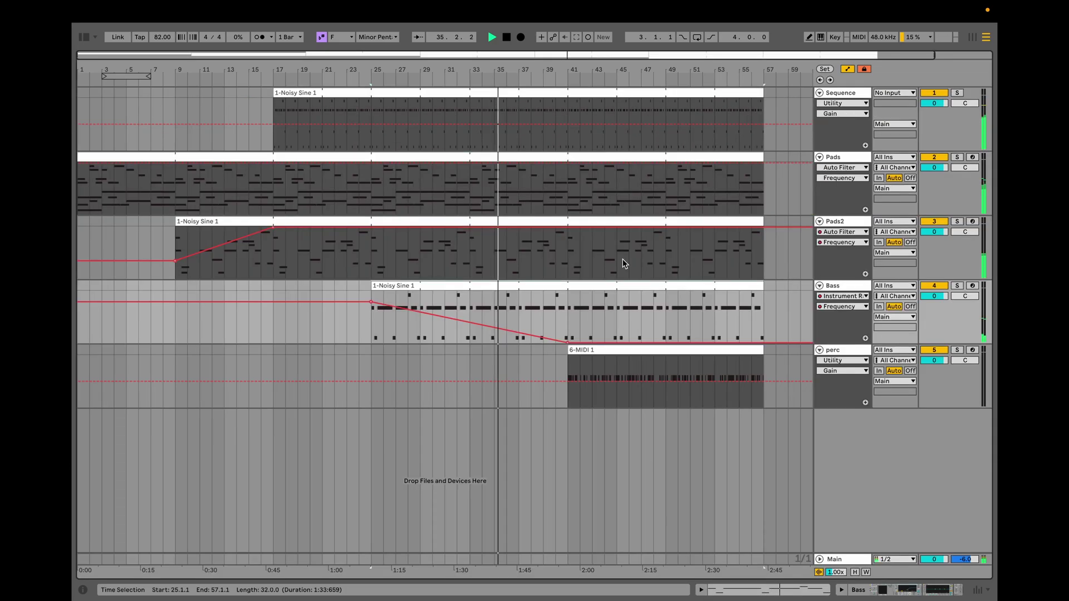
- Automate the Sequence rack's Mix to rise from 0% at bar 25 to about 70% at bar 57
left_click(850, 93)
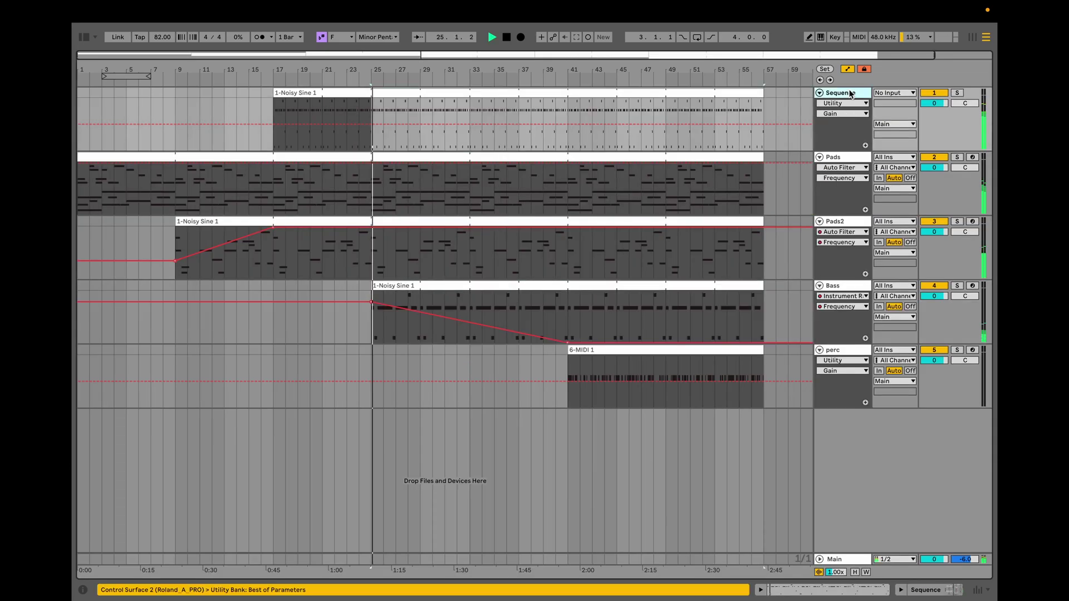
key("space")
double_click(850, 93)
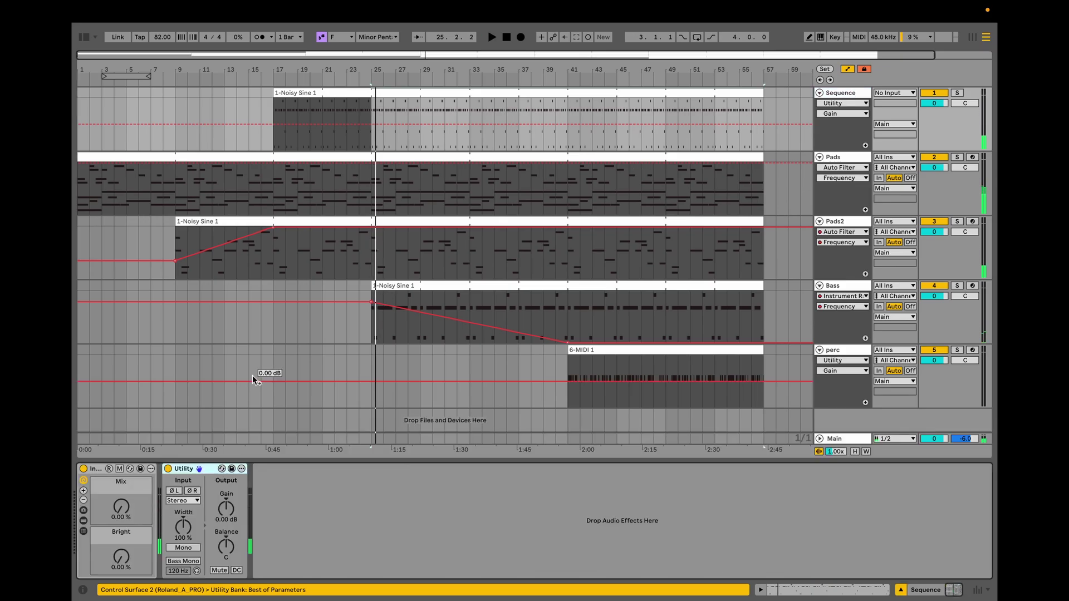
left_click(121, 506)
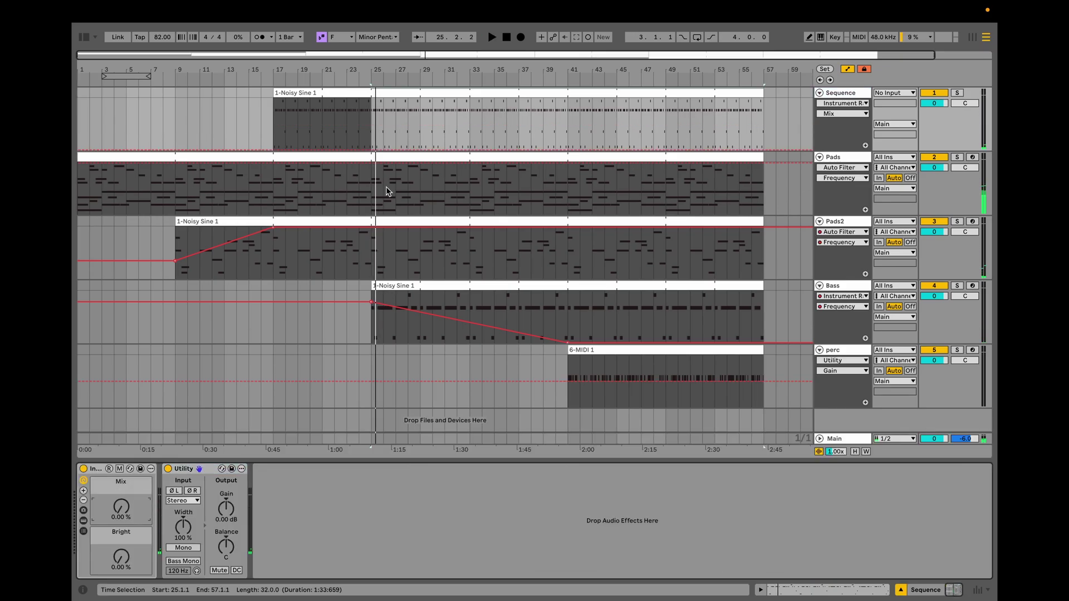
left_click(368, 149)
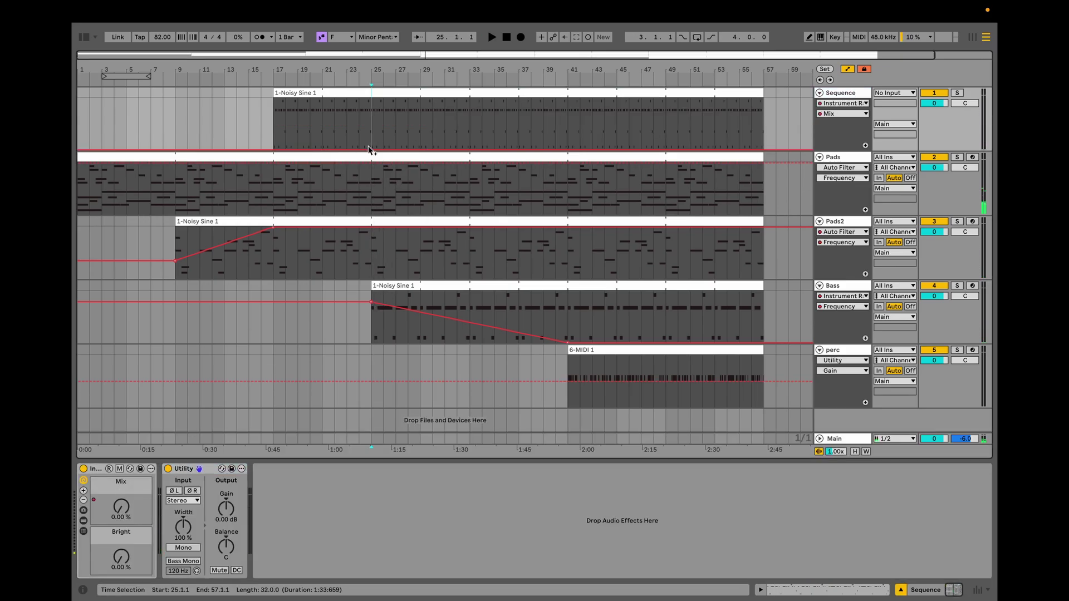
left_click_drag(660, 149, 762, 107)
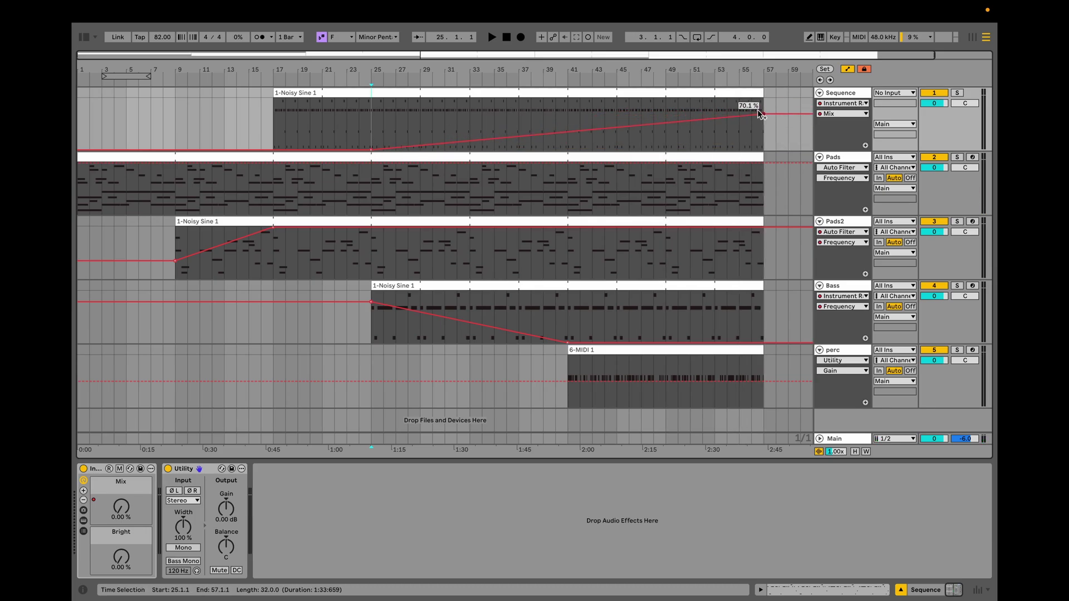
- Automate the Sequence rack's Bright macro to rise from 0% at bar 41 to roughly halfway at bar 57
left_click(128, 564)
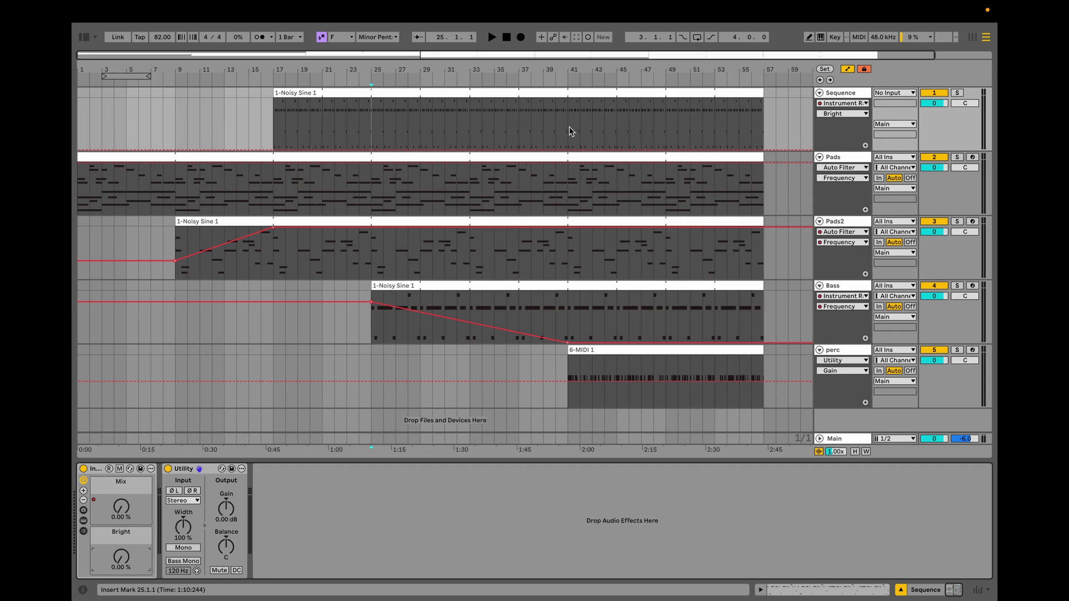
left_click(566, 148)
left_click(566, 147)
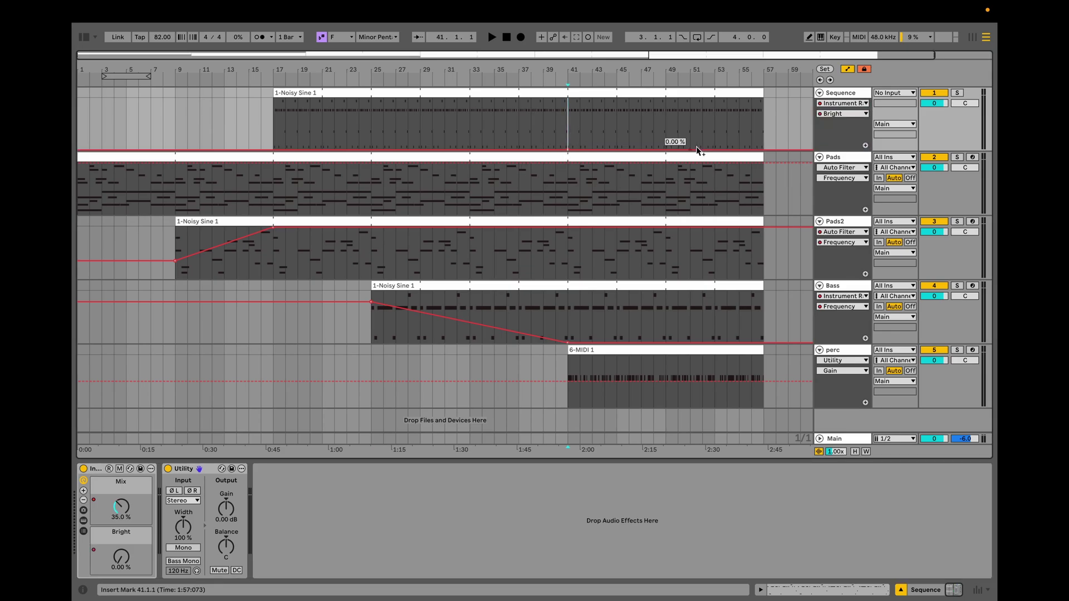
left_click_drag(762, 148, 763, 123)
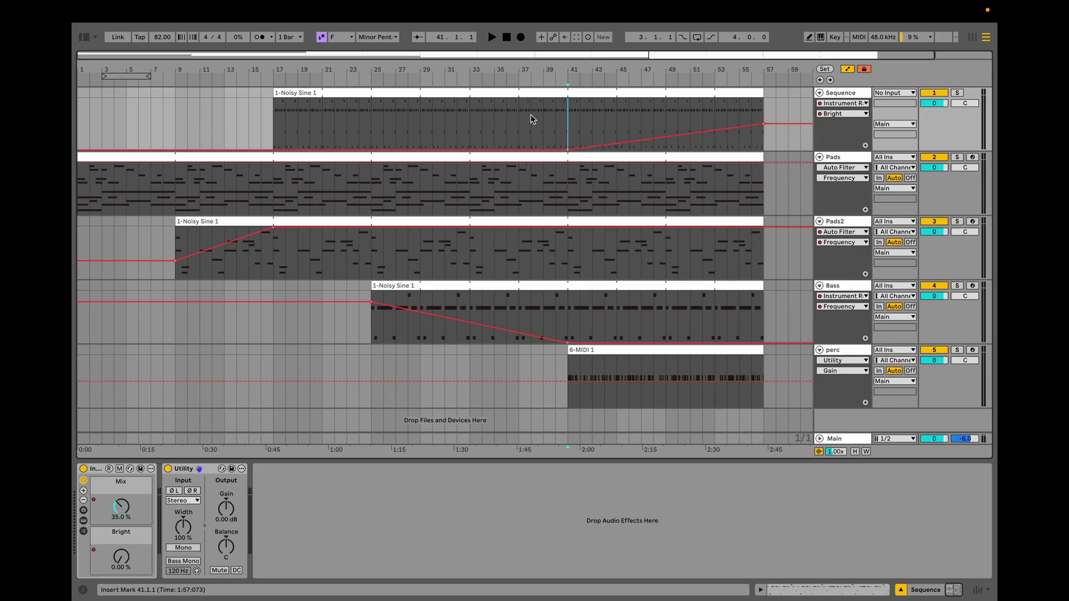
- While playing from bar 41, extend the perc clip to bar 65 and automate its Utility Gain to rise from -∞ dB between bars 41 and 65
key("space")
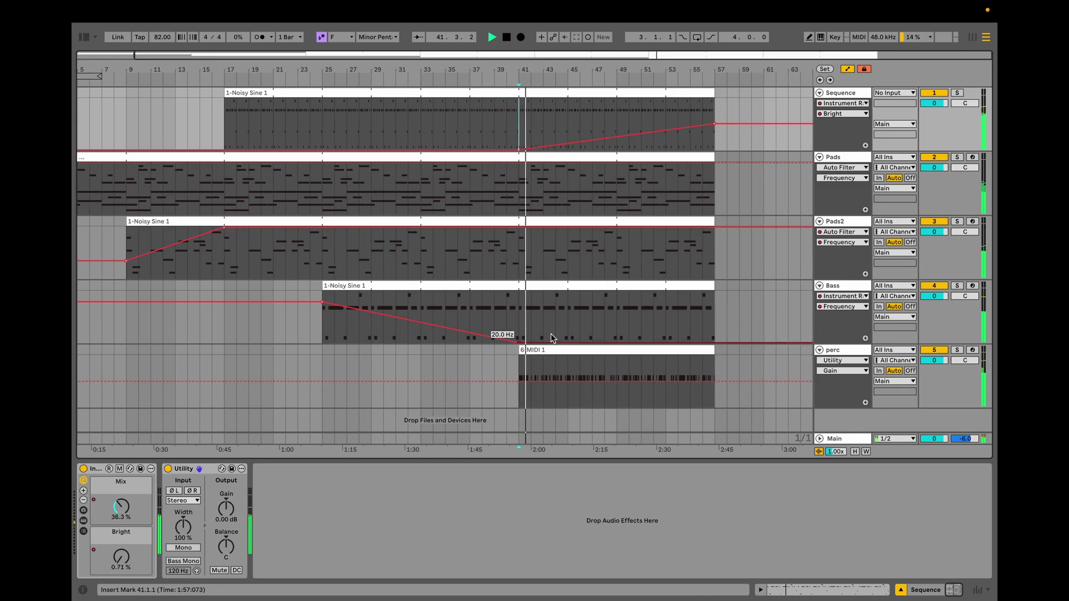
left_click(829, 350)
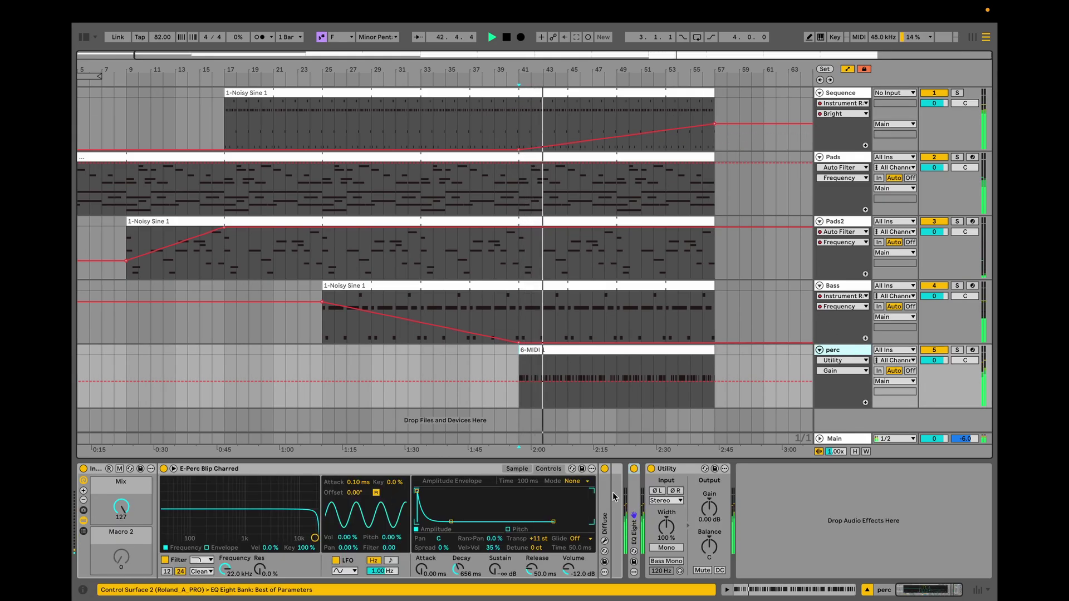
left_click_drag(533, 381, 520, 401)
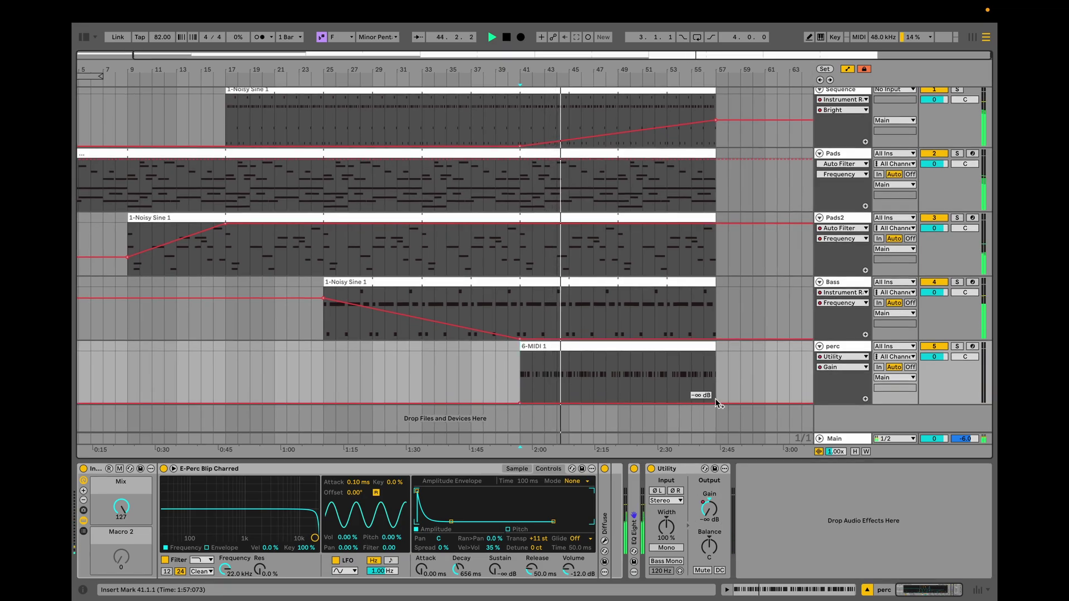
left_click_drag(716, 401, 777, 393)
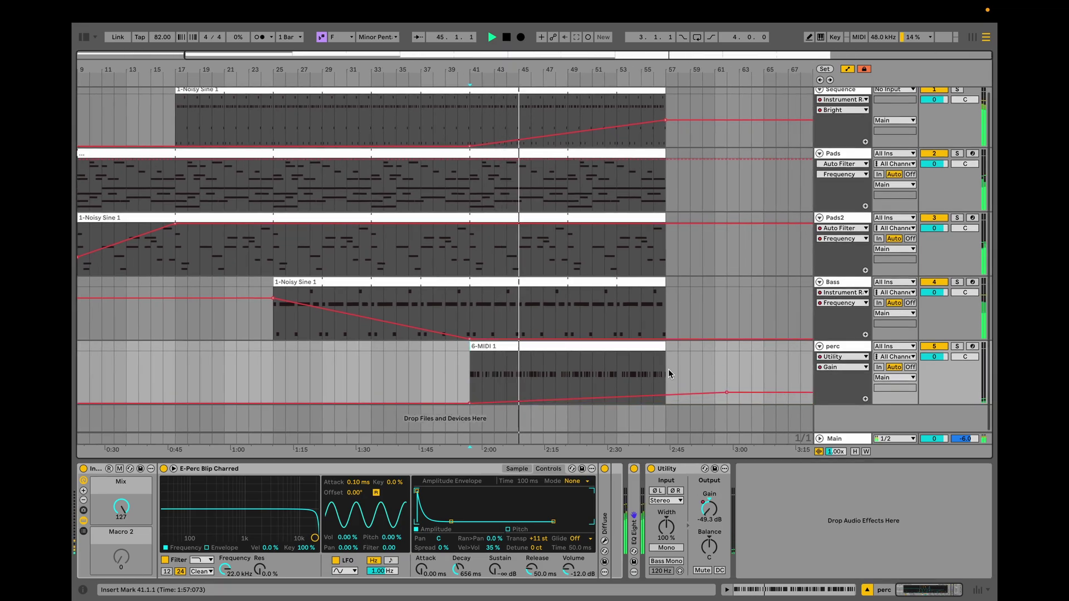
left_click_drag(657, 348, 762, 347)
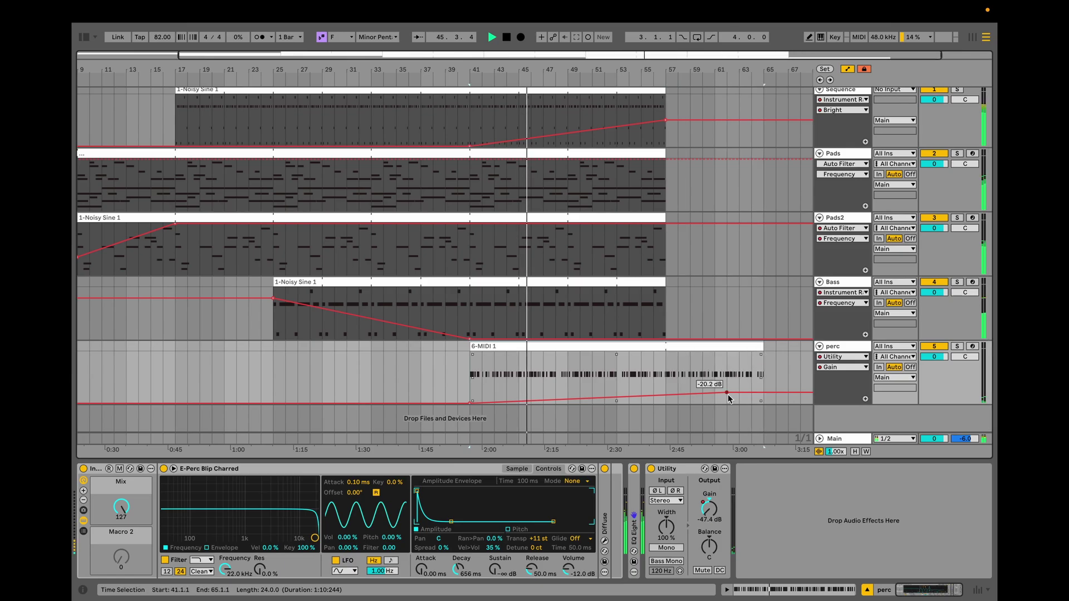
left_click_drag(726, 393, 763, 384)
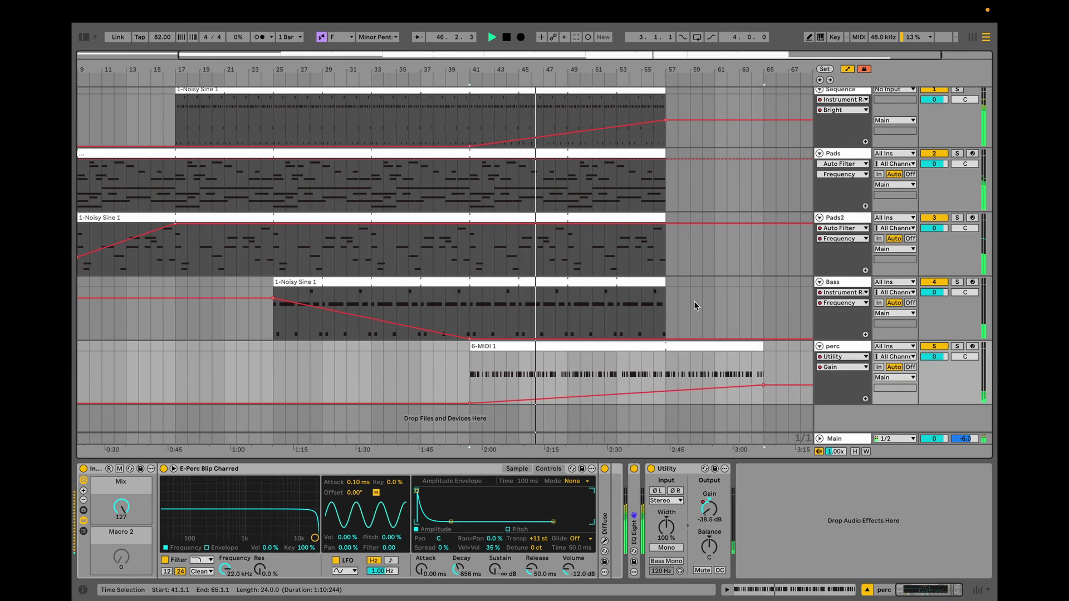
- Extend the Bass, Pads2, Pads and Sequence clips to bar 65
left_click_drag(658, 278, 763, 278)
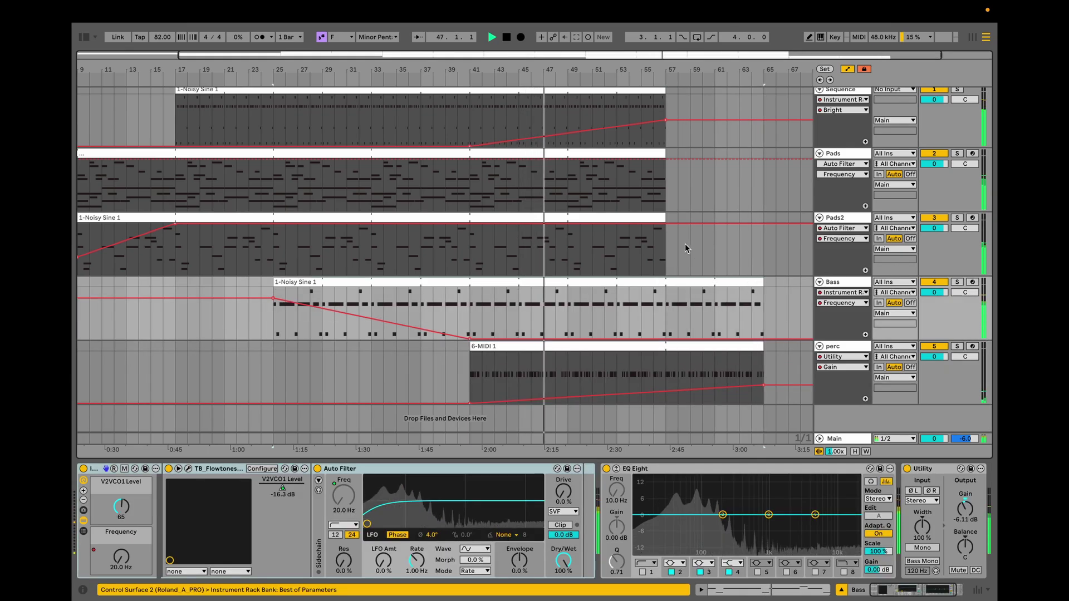
left_click_drag(660, 216, 763, 216)
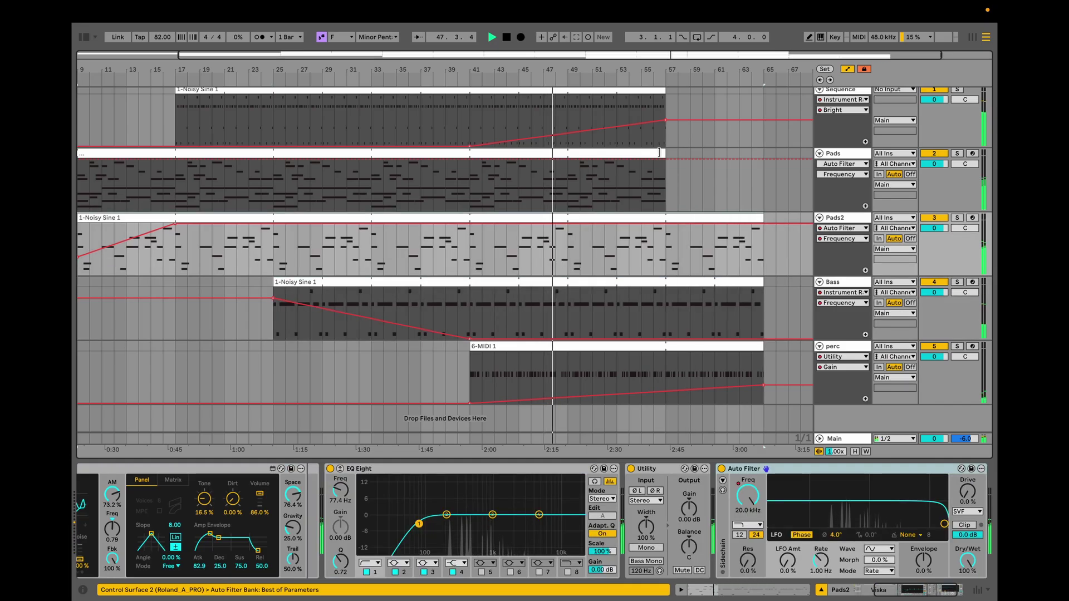
left_click_drag(665, 167, 762, 167)
left_click_drag(665, 99, 763, 99)
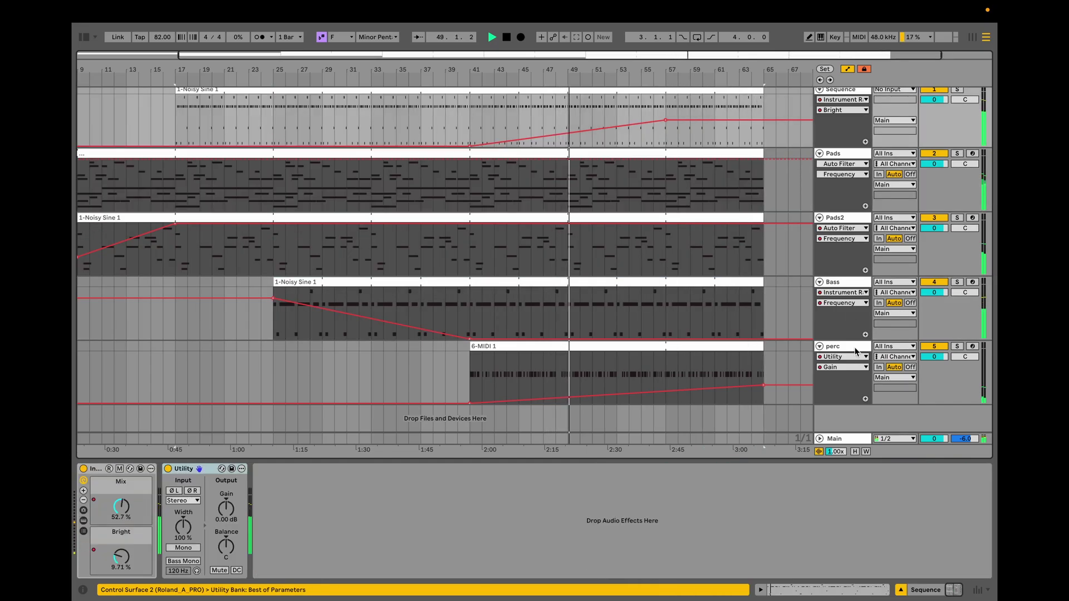
- Automate the perc rack's Mix macro to rise from 0 at about bar 48 to 127 at bar 65
left_click(601, 393)
left_click(121, 506)
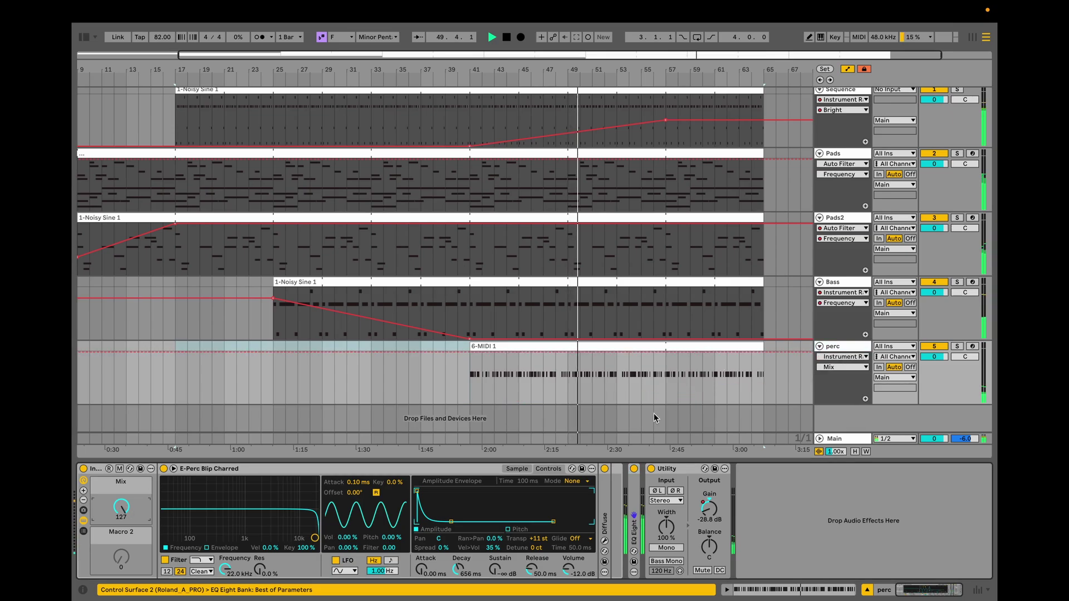
left_click(764, 352)
left_click_drag(566, 353, 555, 403)
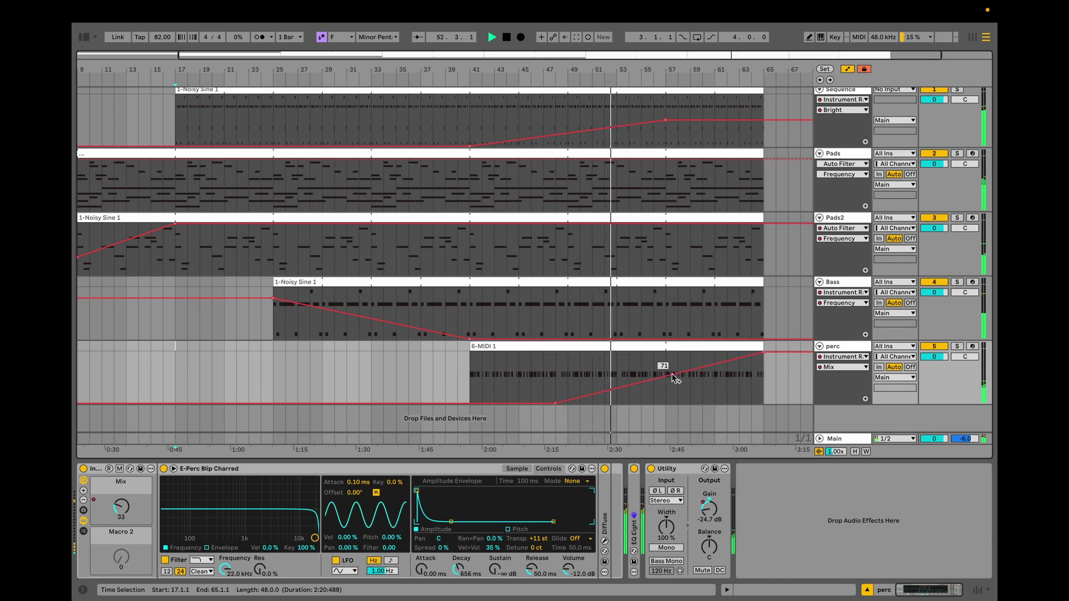
- Extend the Sequence, Pads, Pads2 and Bass clips to bar 81
scroll(695, 390, "right", 2)
scroll(694, 389, "down", 2)
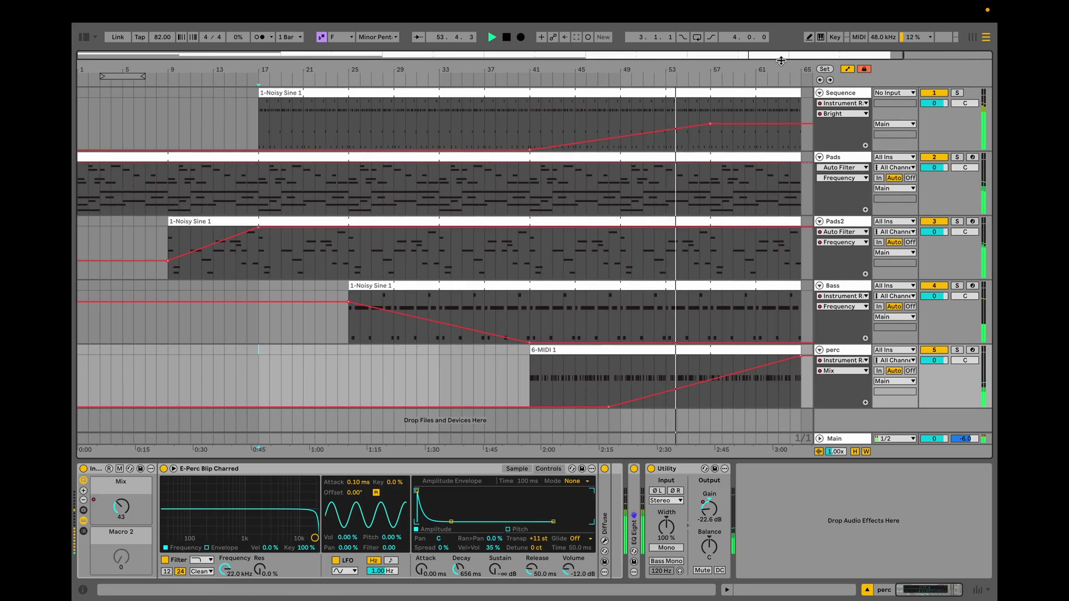
scroll(694, 389, "down", 2)
left_click(688, 100)
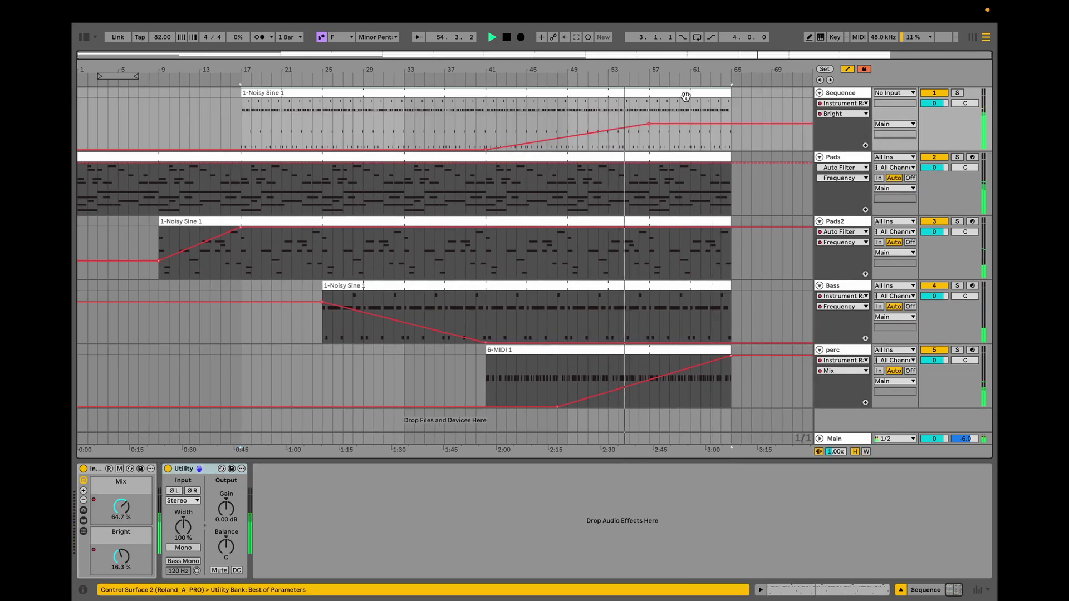
mouse_move(733, 97)
left_mouse_down()
mouse_move(847, 99)
mouse_move(734, 106)
left_mouse_up()
left_click(563, 167)
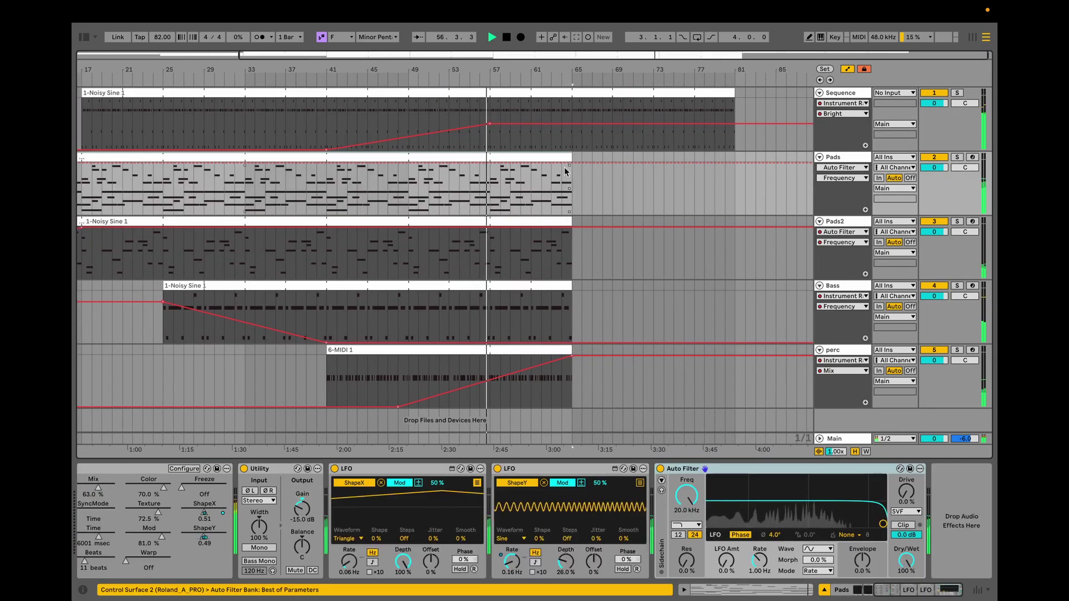
left_click(565, 286)
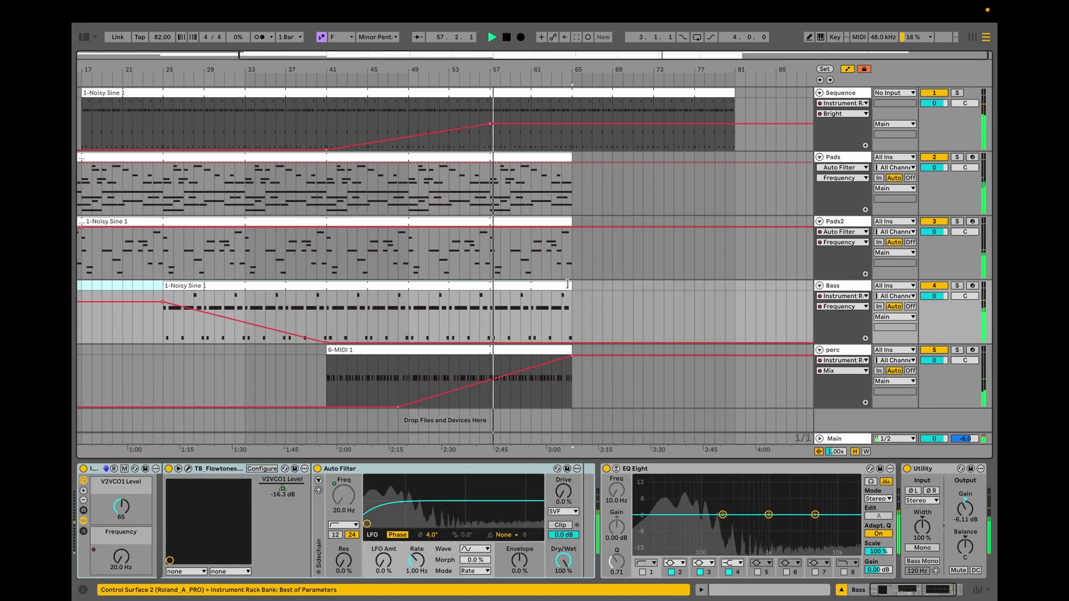
left_click_drag(567, 284, 735, 284)
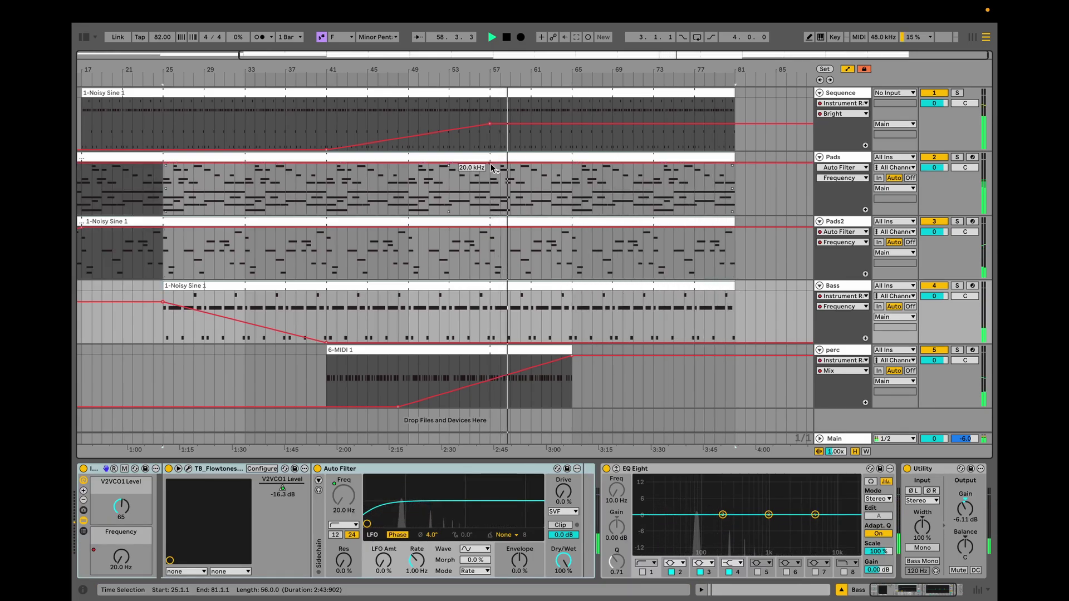
- Automate the Sequence rack's Bright macro to rise from 19.2% at bar 65 to 27.8% at bar 81, and play from bar 72
left_click(121, 507)
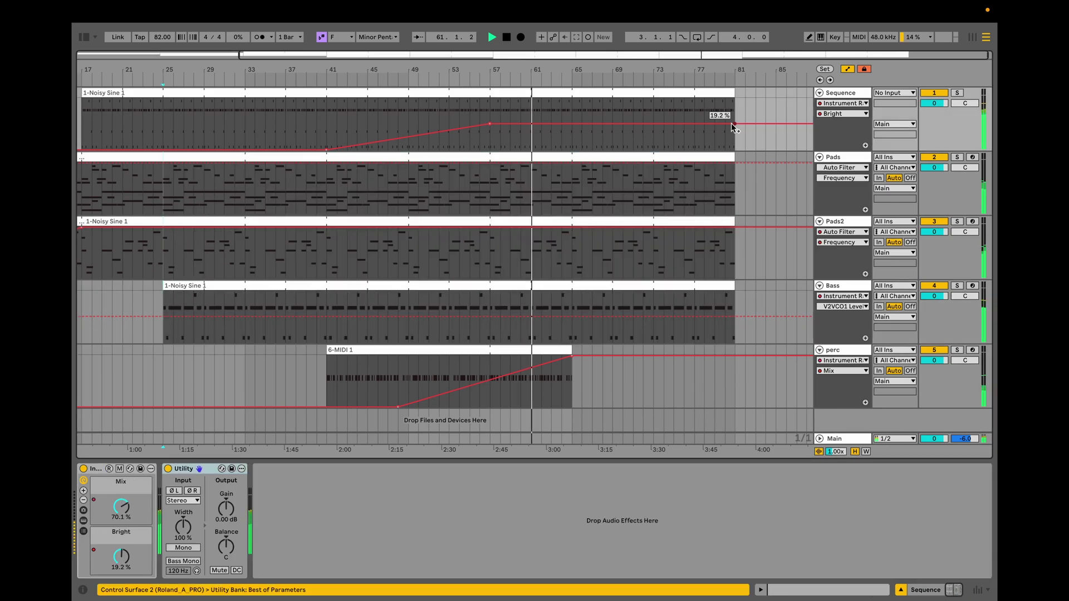
left_click(732, 127)
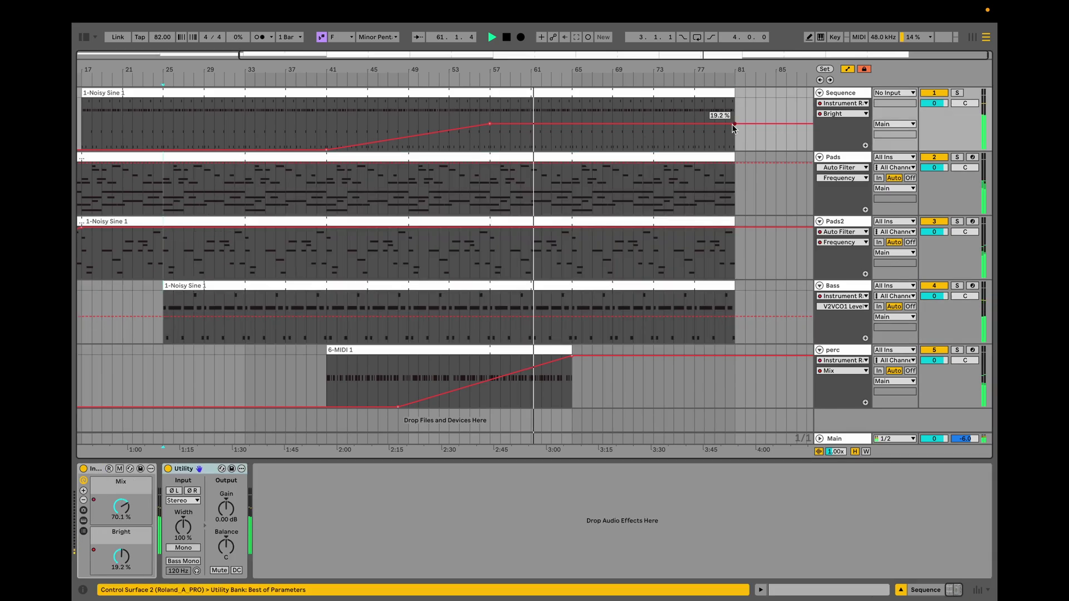
left_click(571, 123)
left_click_drag(735, 124, 734, 115)
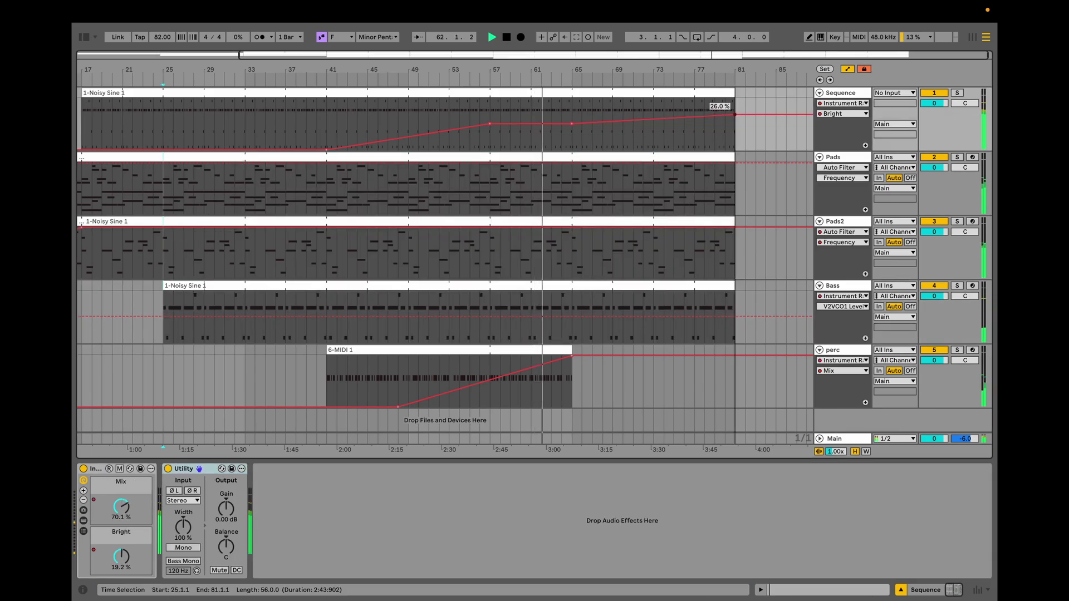
left_click(644, 111)
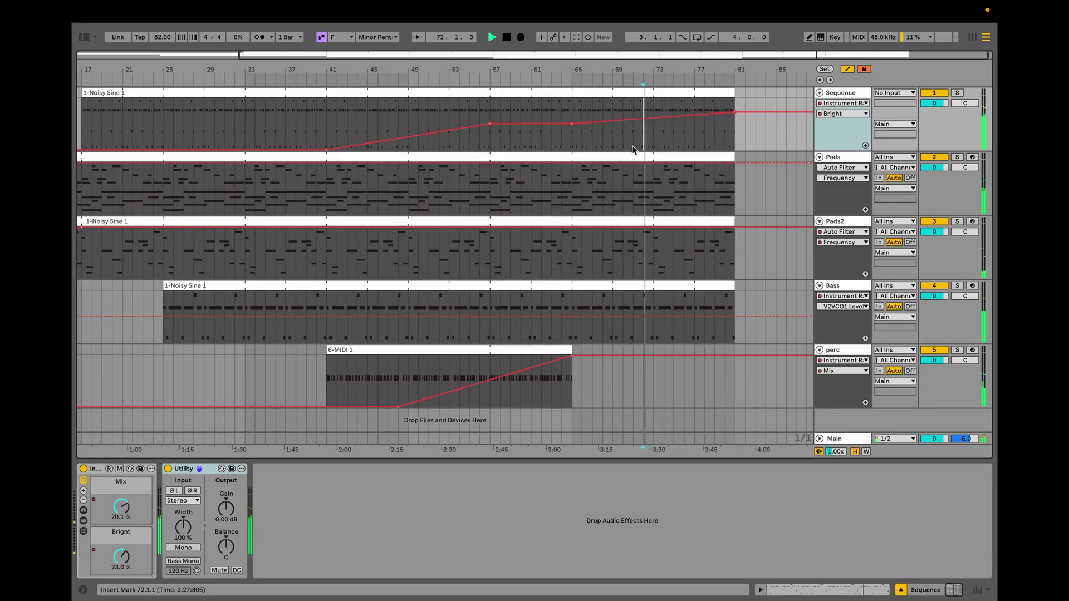
- Stop playback and automate the Pads2 rack's Tone macro to rise from 16.5% at bar 57 to about 46.7% at bar 81
left_click(824, 222)
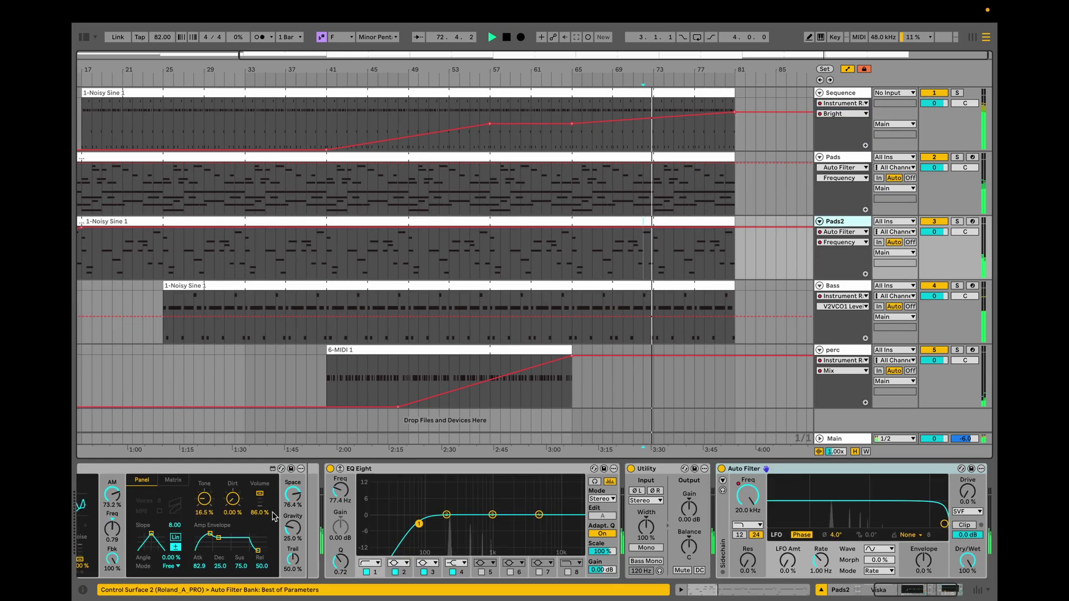
scroll(273, 517, "up", 3)
left_click(121, 506)
key("space")
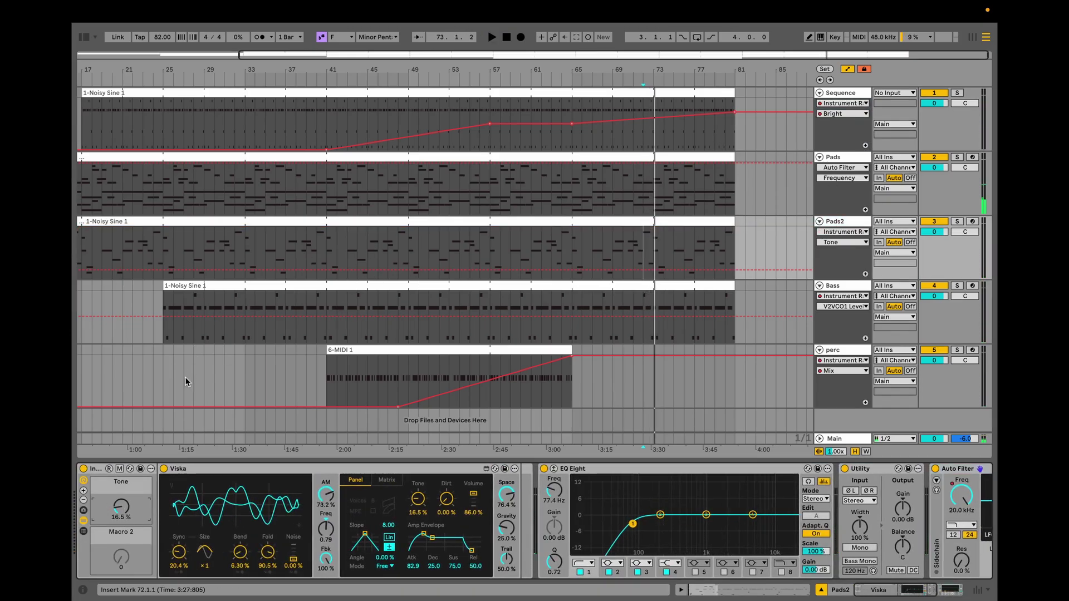
left_click(327, 270)
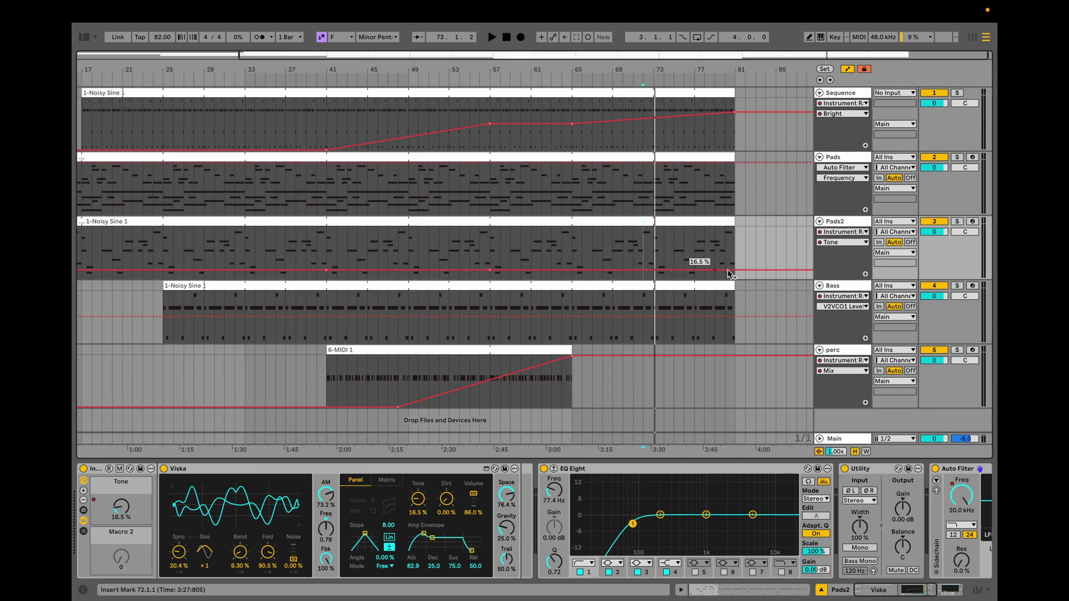
left_click_drag(735, 271, 735, 251)
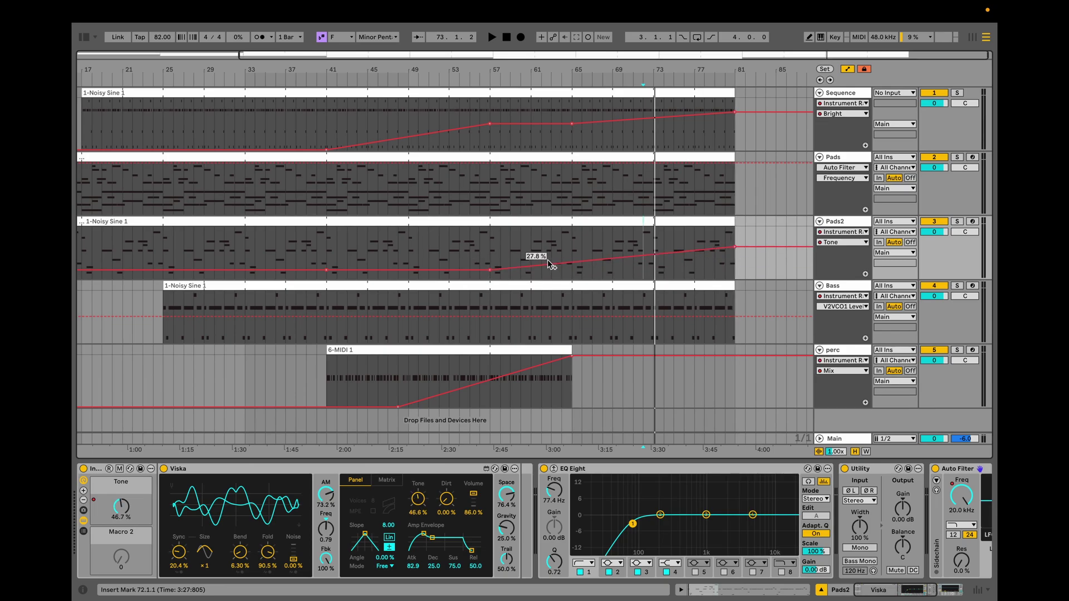
left_click(485, 244)
- Glance at the Session view, return to the arrangement and play it from bar 65 to review the build-up
key("Tab")
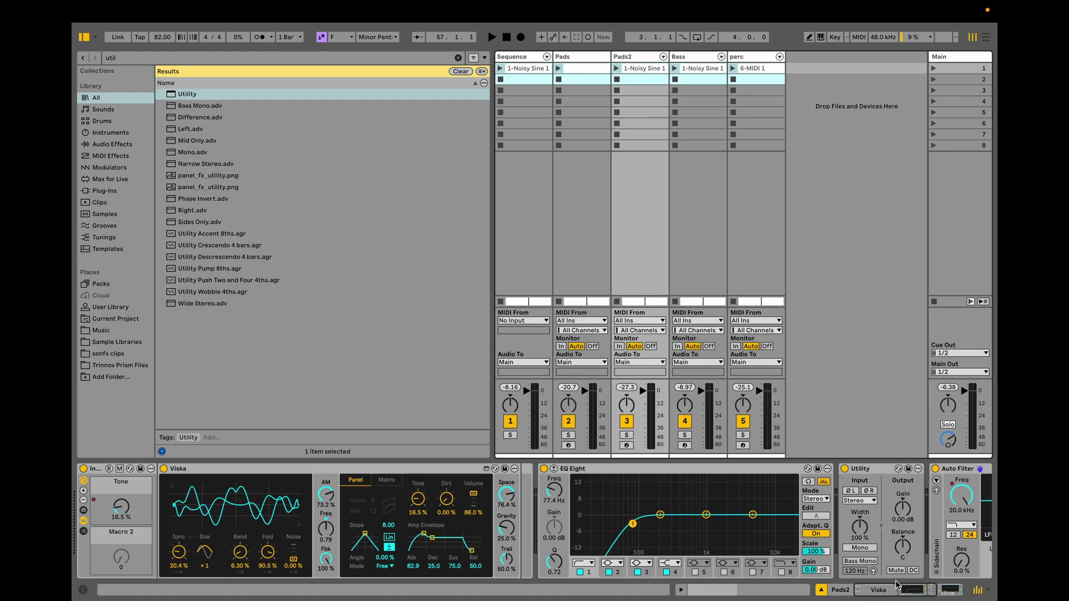
key("Tab")
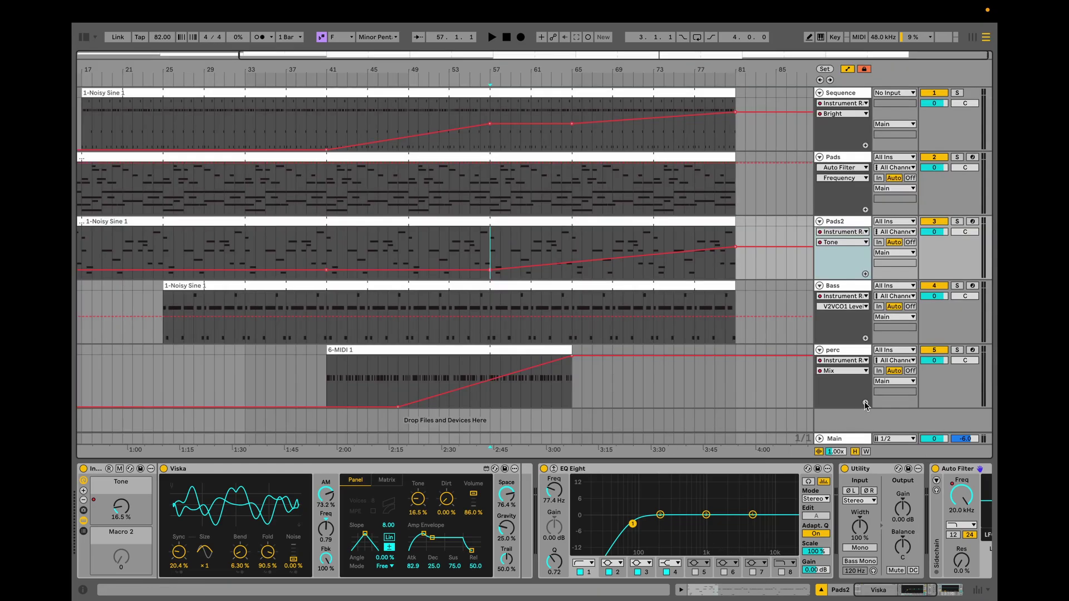
left_click(644, 221)
left_click(568, 108)
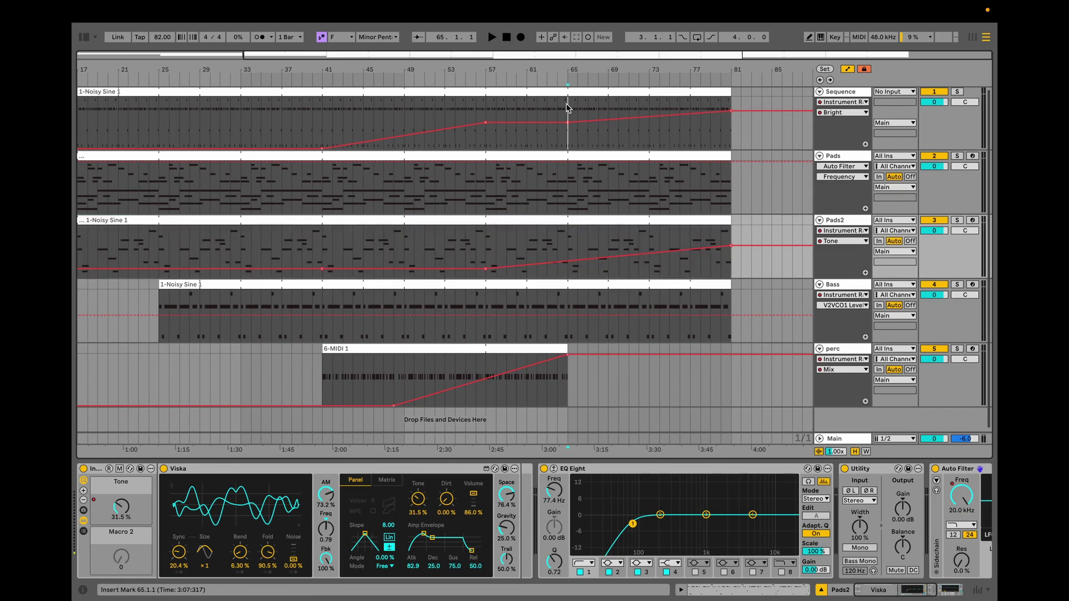
key("space")
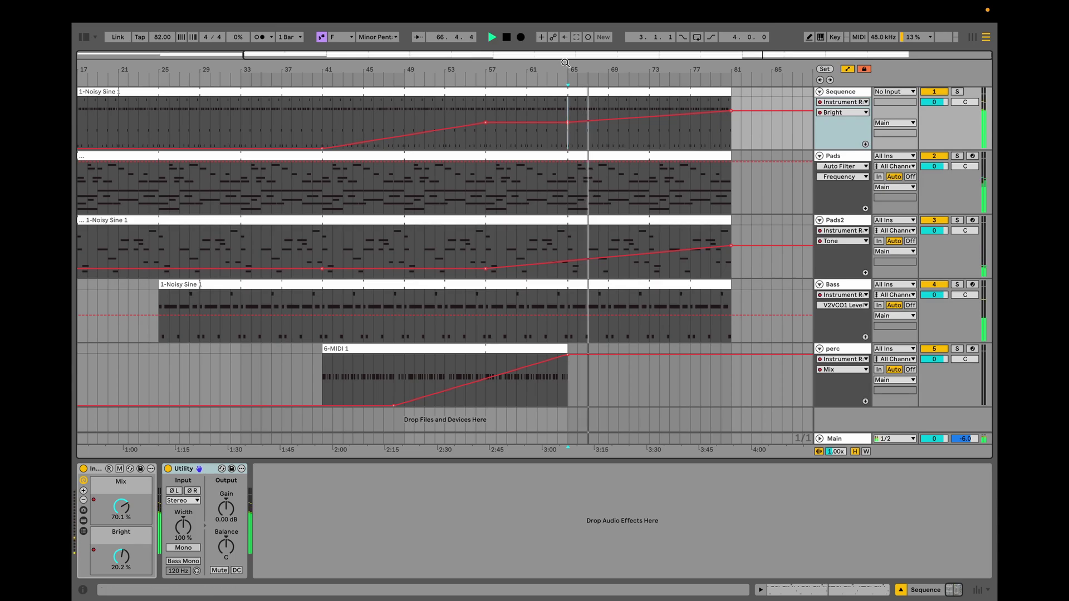
left_click_drag(565, 67, 611, 63)
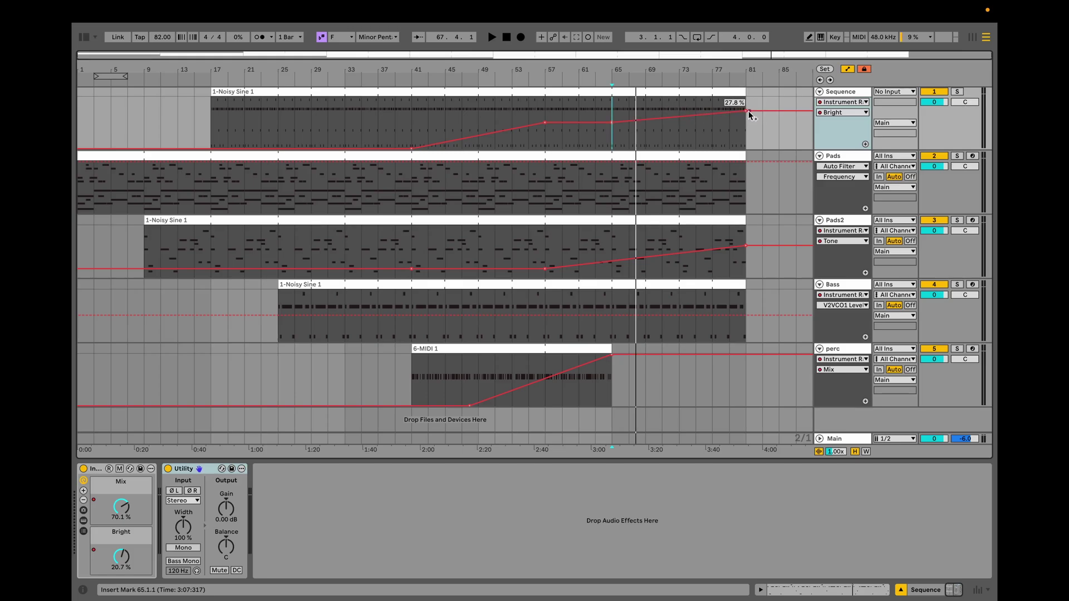
- Fold the Pads, Pads2, Bass, perc and Sequence tracks for a compact overview of the arrangement
left_click(820, 156)
left_click(820, 169)
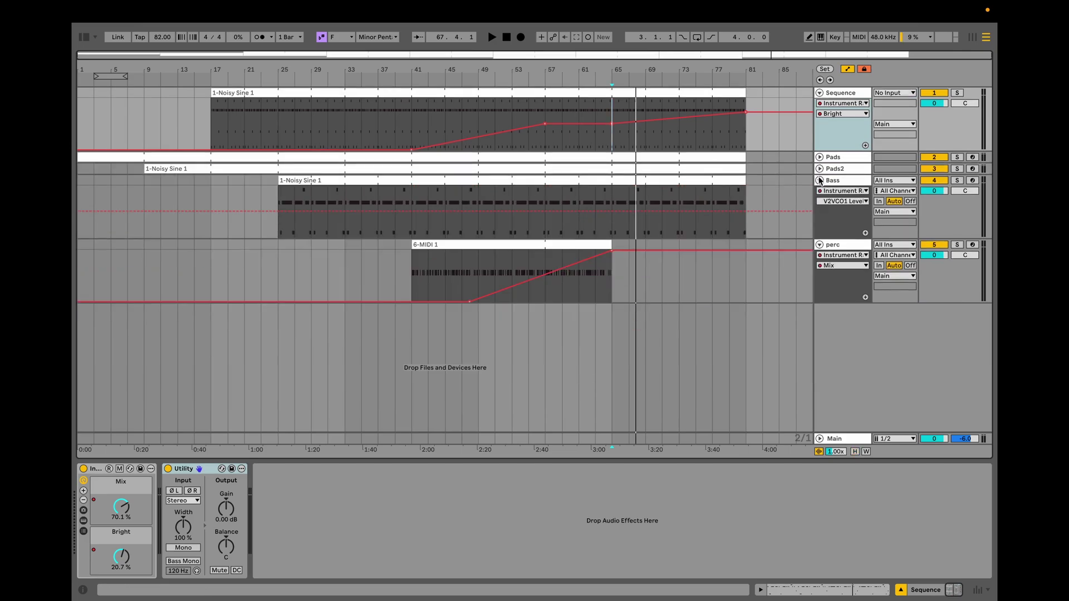
left_click(820, 180)
left_click(819, 192)
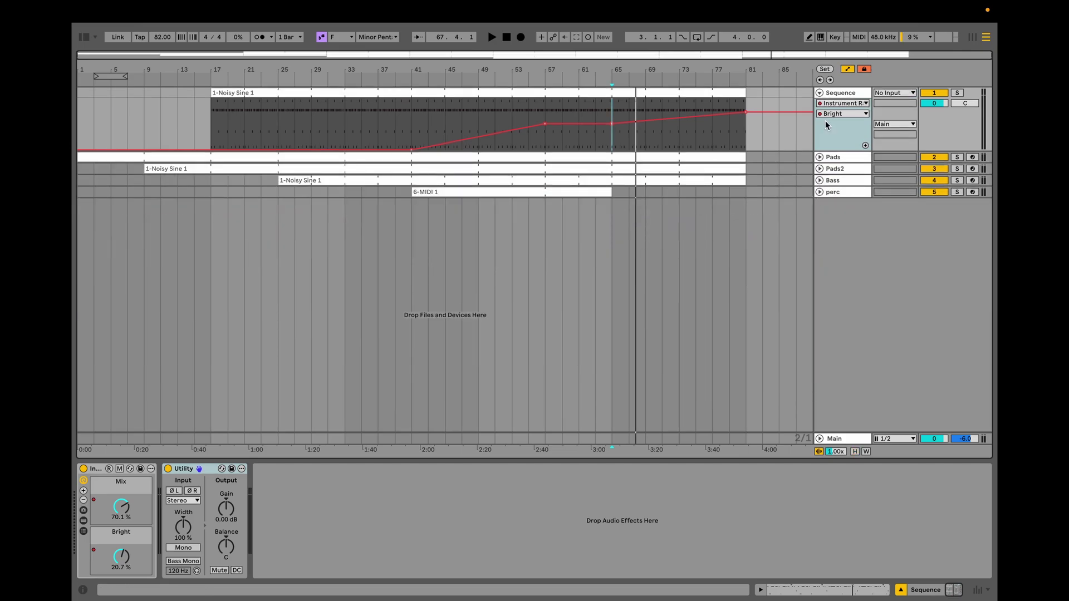
left_click(819, 93)
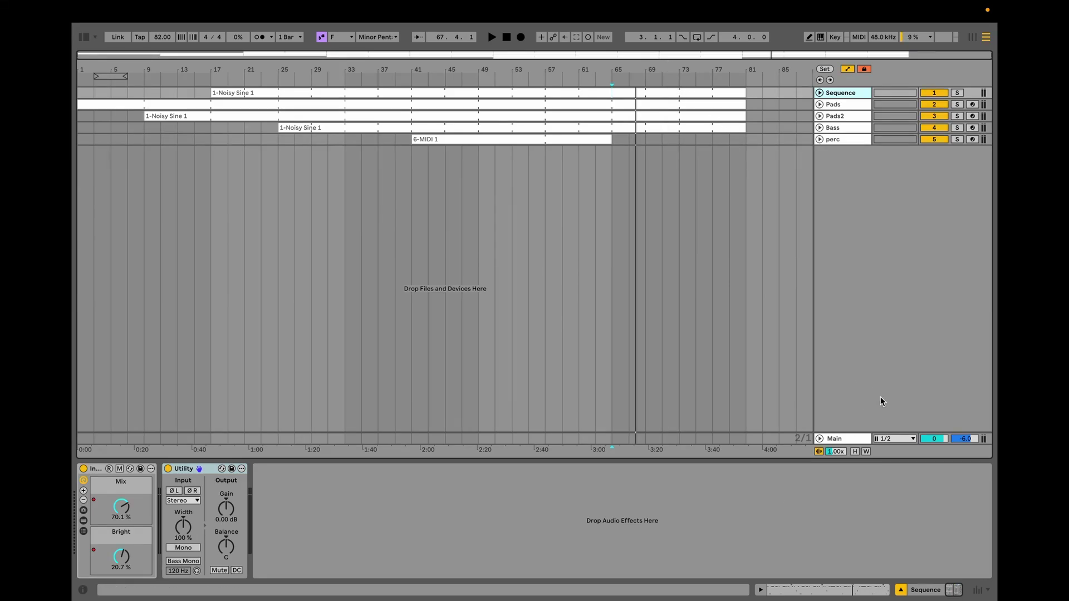
- Unfold all tracks to review their automation, and select the Pads track's range from bar 81 to bar 109
left_click(850, 439)
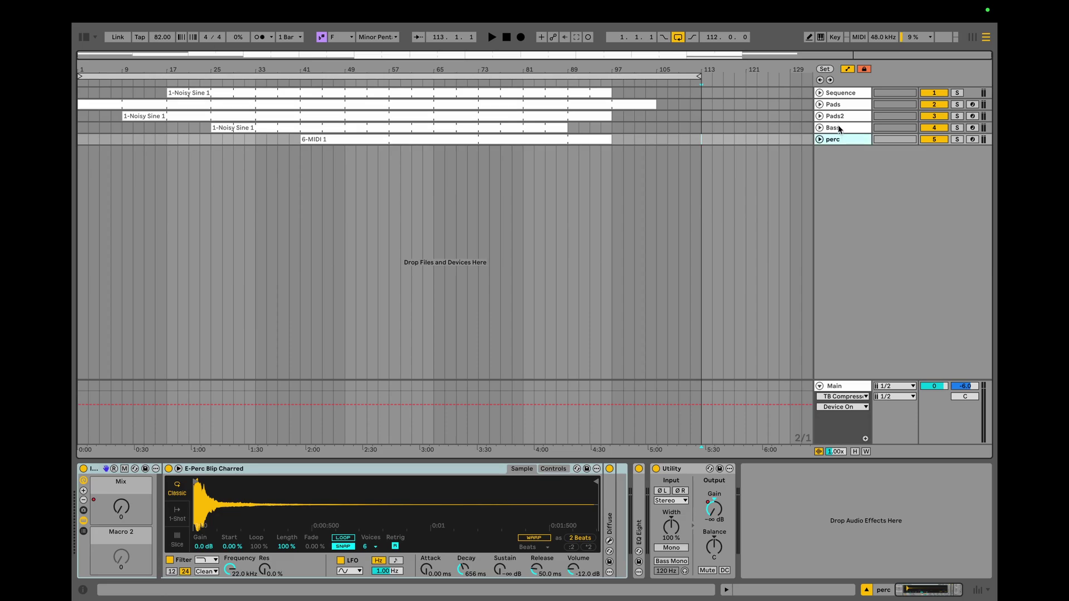
left_click(819, 105, "alt")
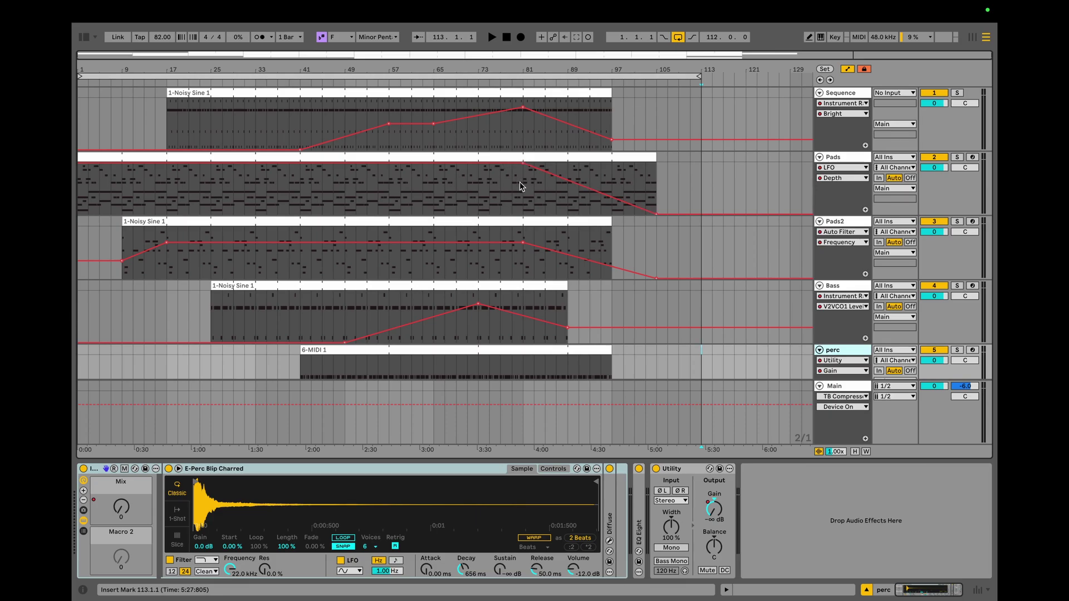
left_click_drag(520, 182, 676, 168)
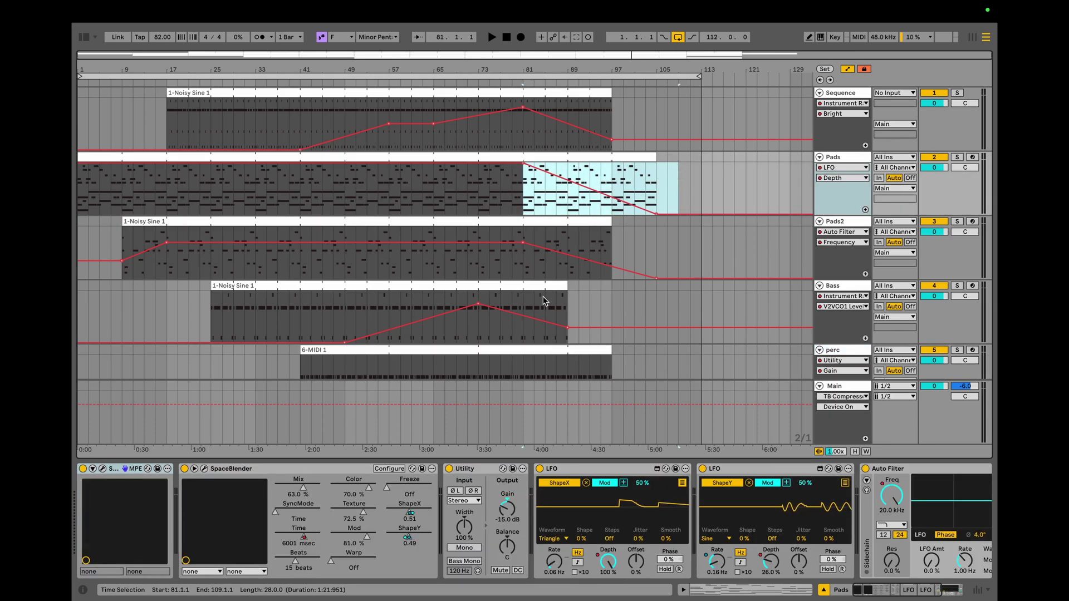
- Select the whole Pads clip from bar 1 to bar 105, and fold the Pads track
scroll(533, 293, "down", 3)
scroll(533, 293, "up", 2)
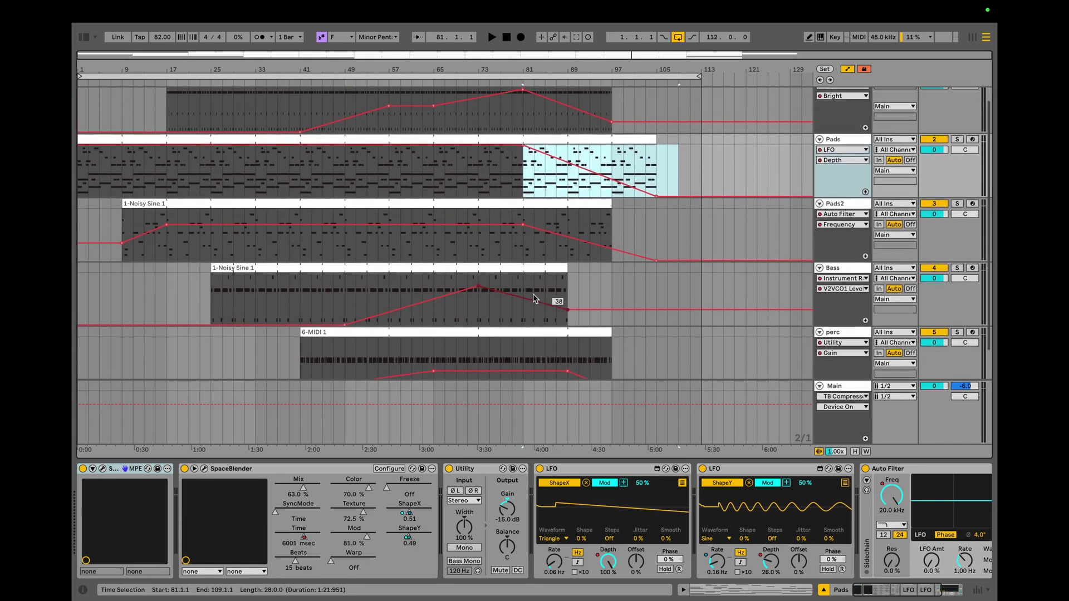
left_click(596, 136)
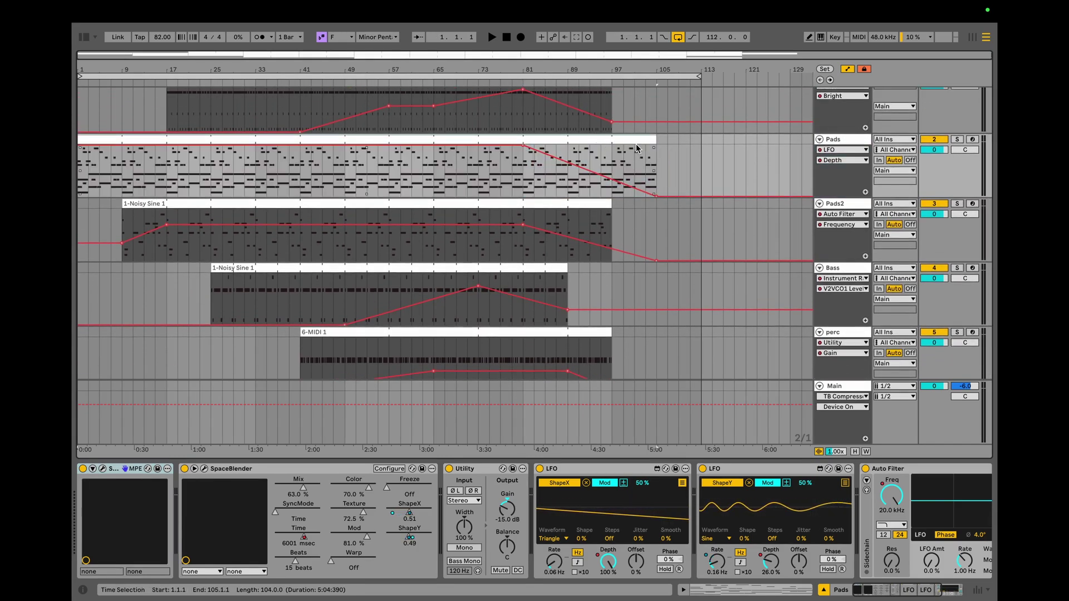
scroll(613, 139, "down", 1)
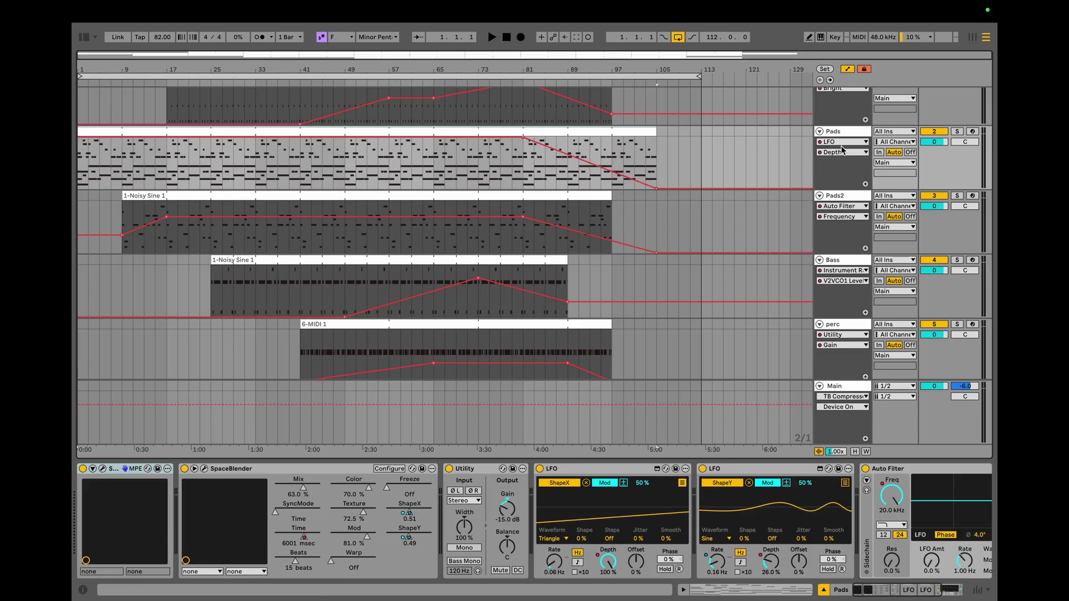
left_click(821, 136)
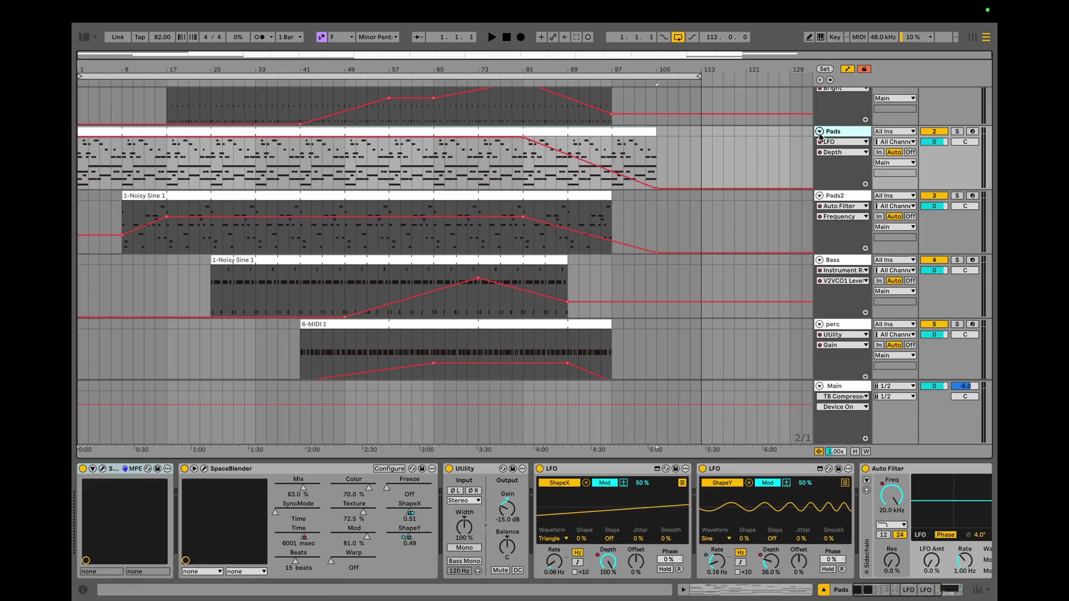
left_click(819, 132)
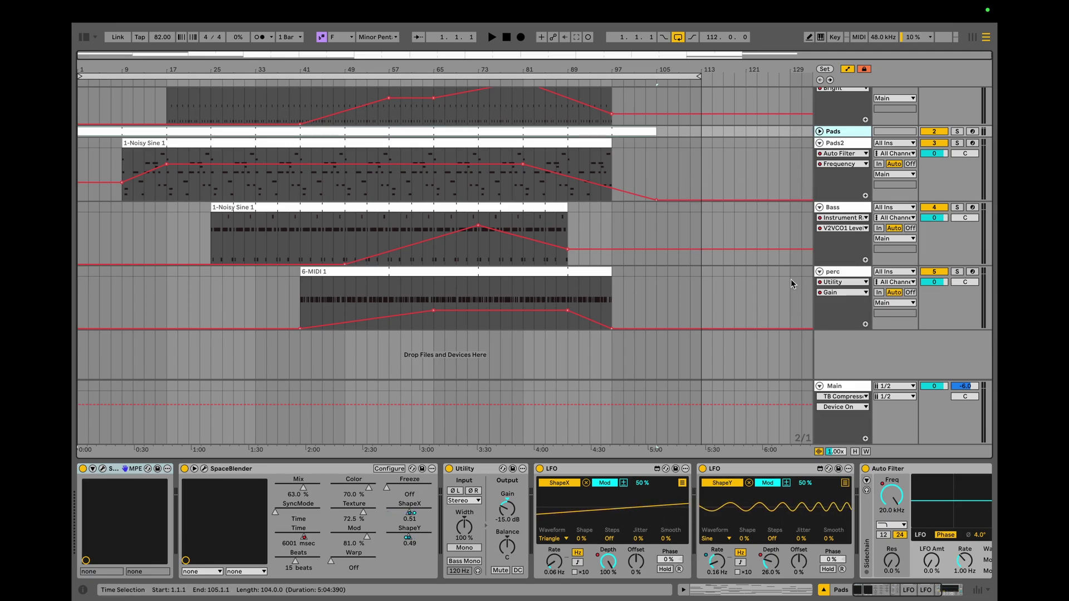
- Open TB_Compressor_v4 on the Main track to review its settings and channel options, and close the plug-in window
left_click(836, 389)
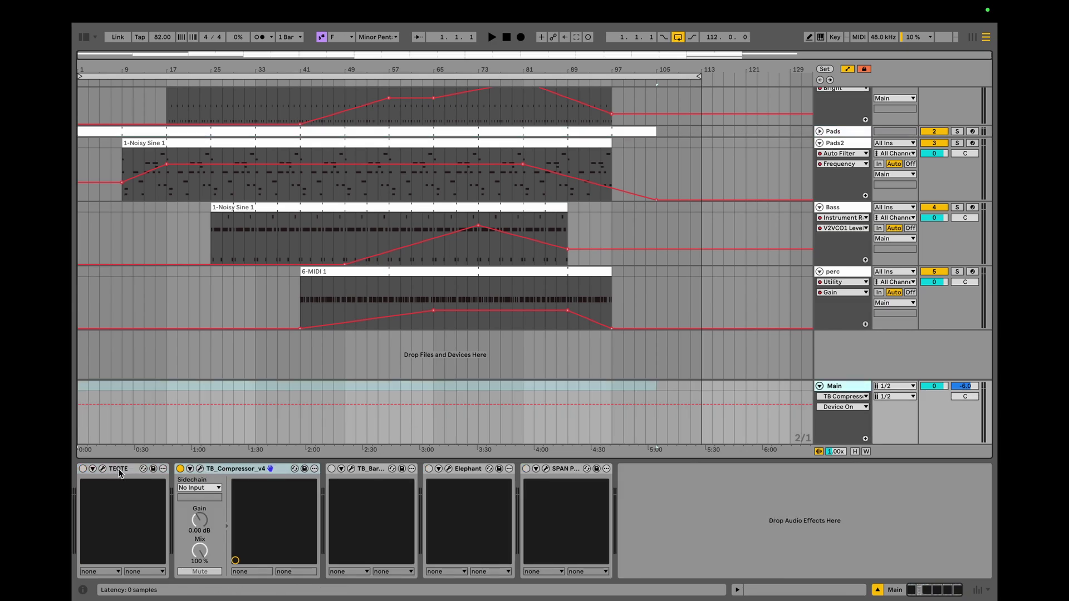
left_click(201, 470)
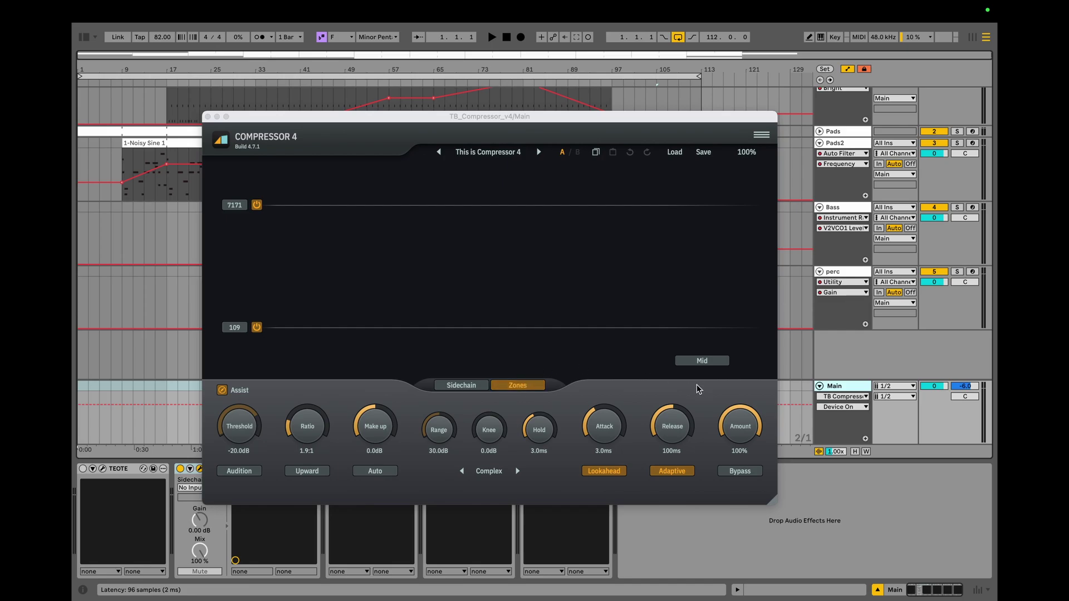
left_click(712, 367)
left_click(707, 362)
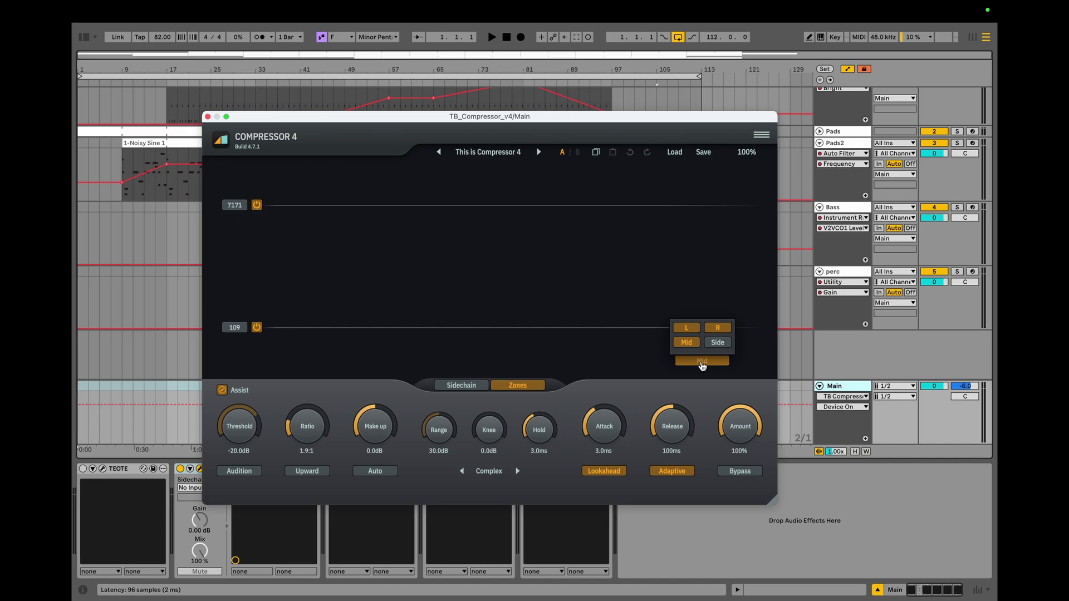
left_click(702, 363)
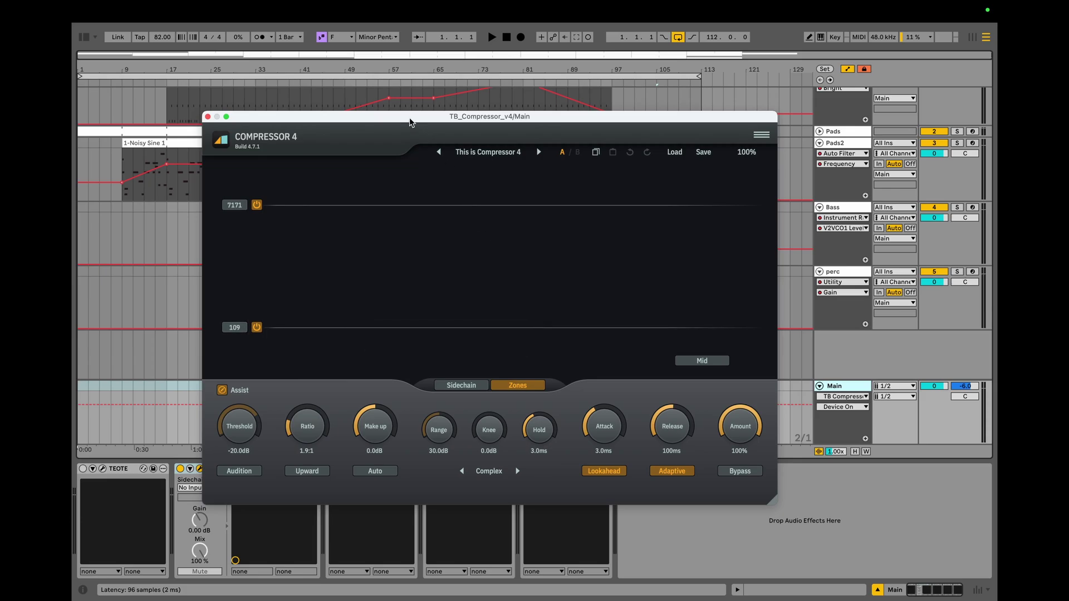
scroll(359, 106, "up", 2)
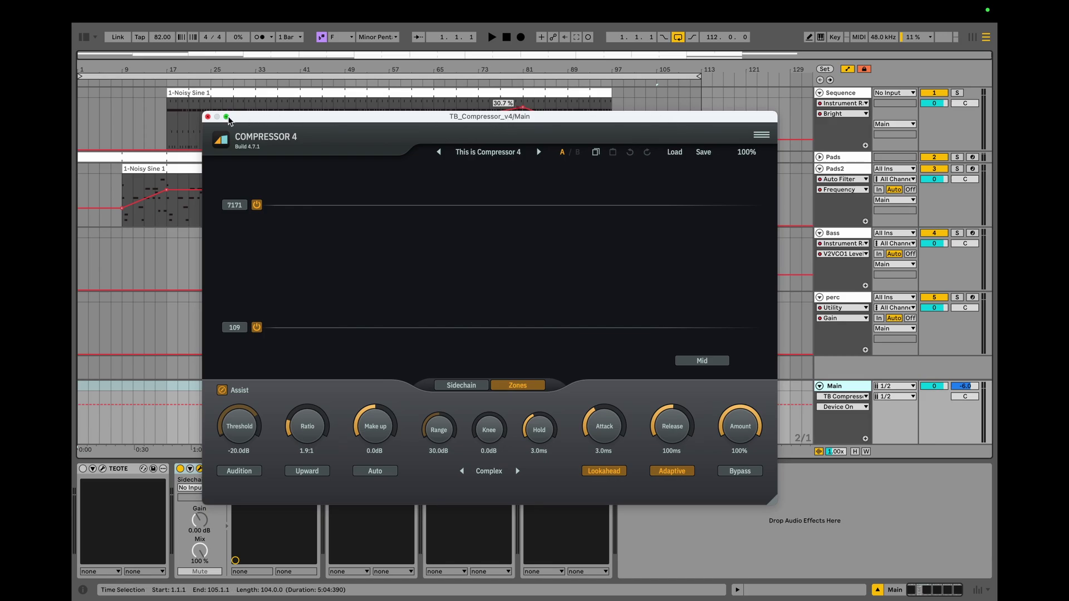
left_click(208, 117)
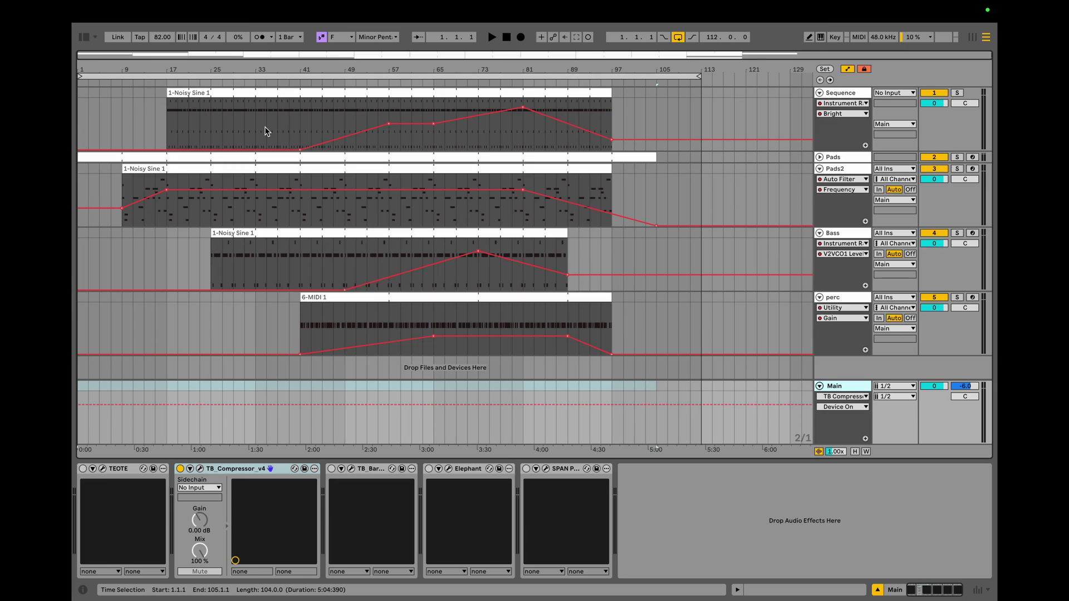
- Select bars 35 to 69 on the Sequence track, and inspect the device chains of the Pads2, Bass and perc tracks
left_click_drag(266, 132, 455, 134)
left_click(857, 169)
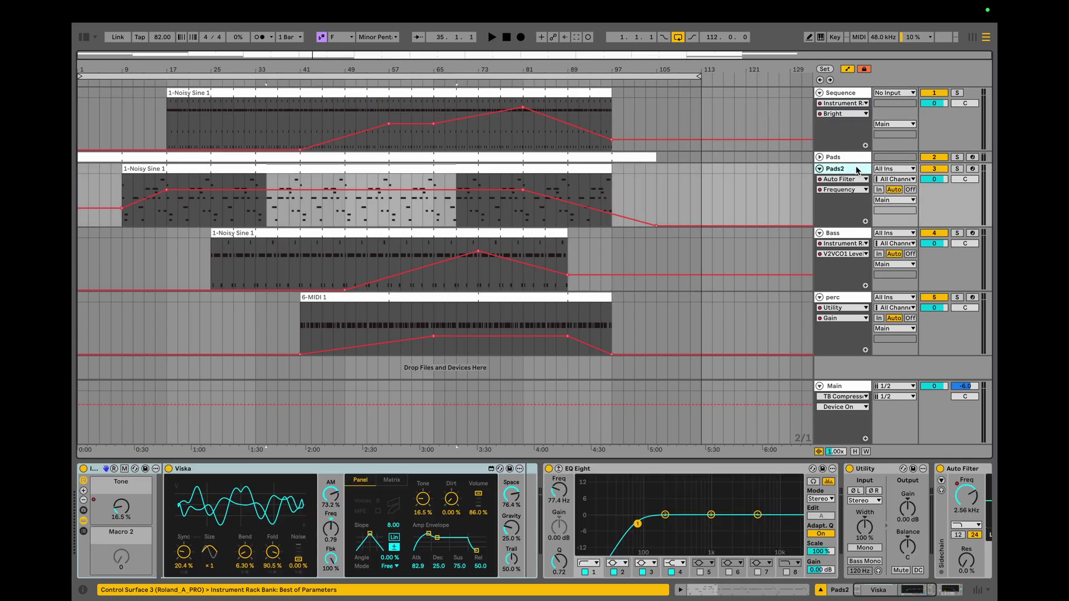
left_click(846, 233)
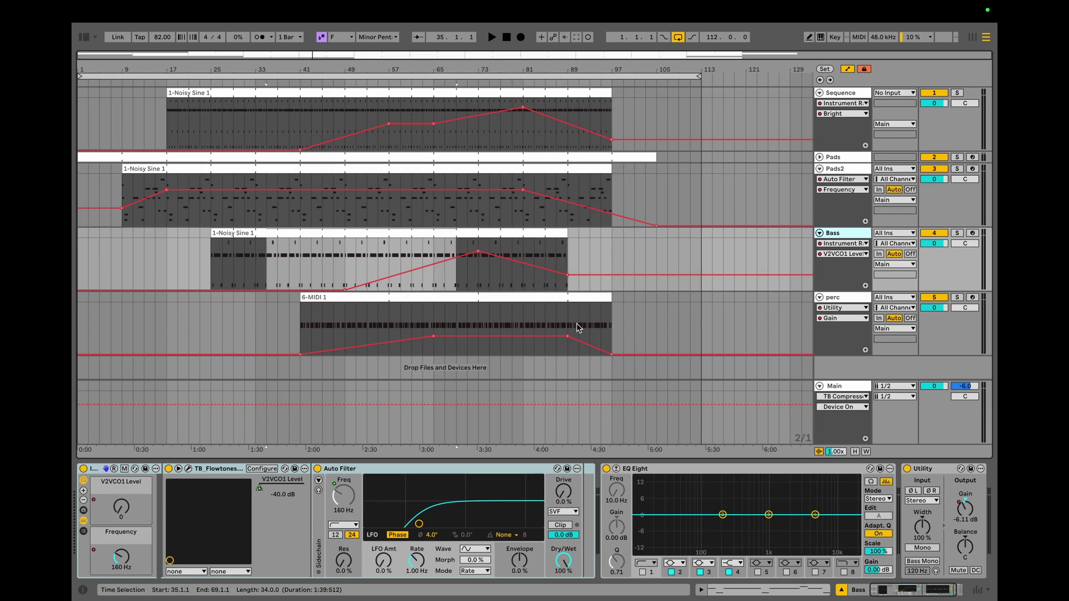
left_click(624, 327)
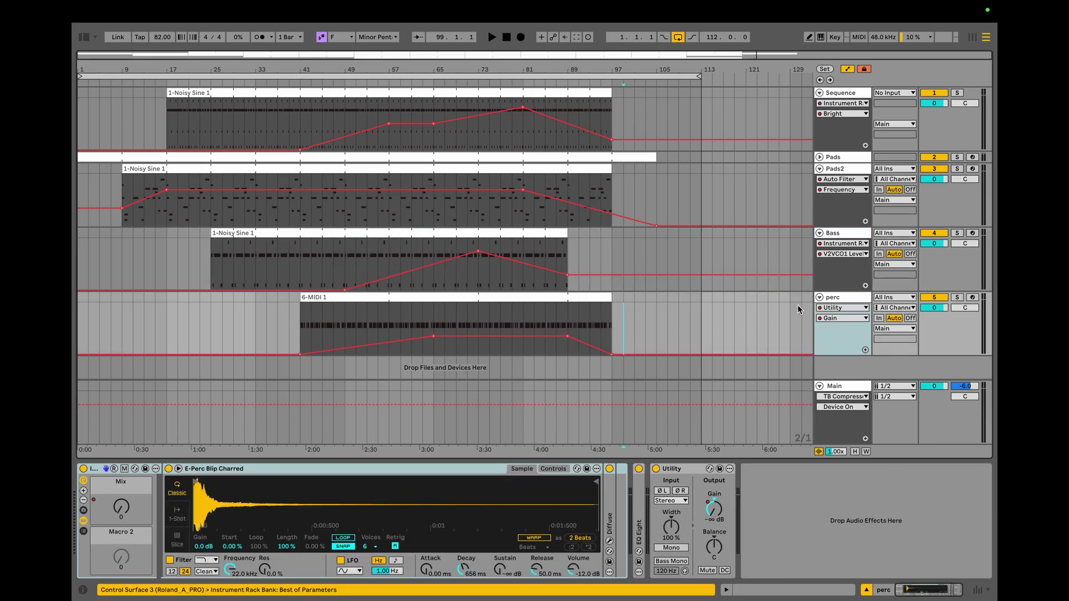